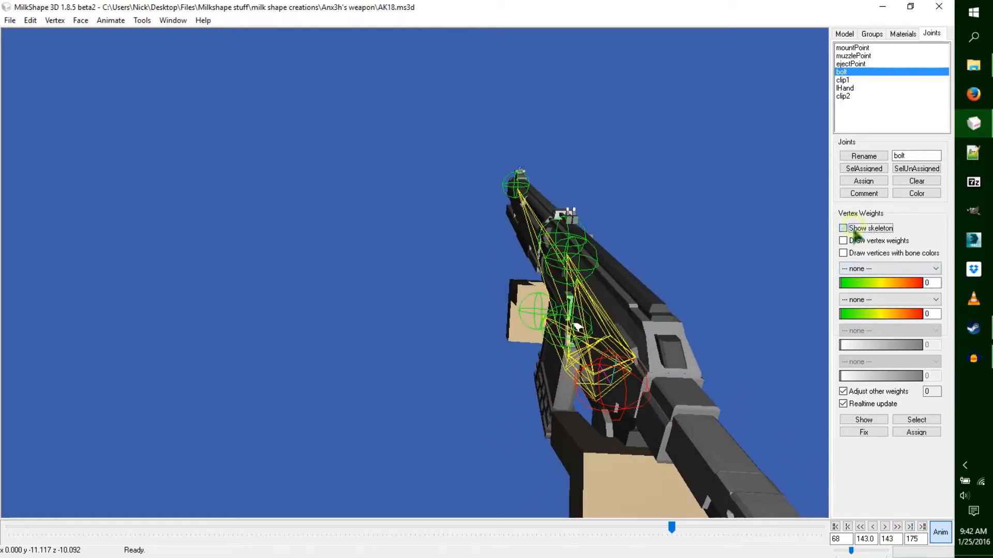
Step: Restore the four-viewport layout and move the animation to frame 144
{"action": "left_click", "coordinate": [843, 34]}
{"action": "right_click", "coordinate": [690, 97]}
{"action": "left_click", "coordinate": [731, 176]}
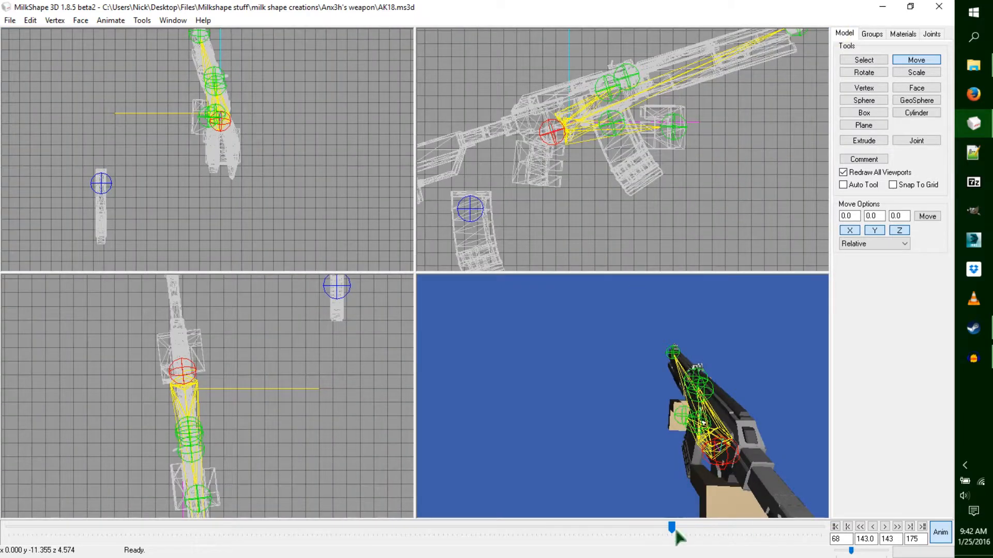
{"action": "mouse_move", "coordinate": [670, 533]}
{"action": "left_mouse_down"}
{"action": "mouse_move", "coordinate": [659, 532]}
{"action": "mouse_move", "coordinate": [672, 535]}
{"action": "left_mouse_up"}
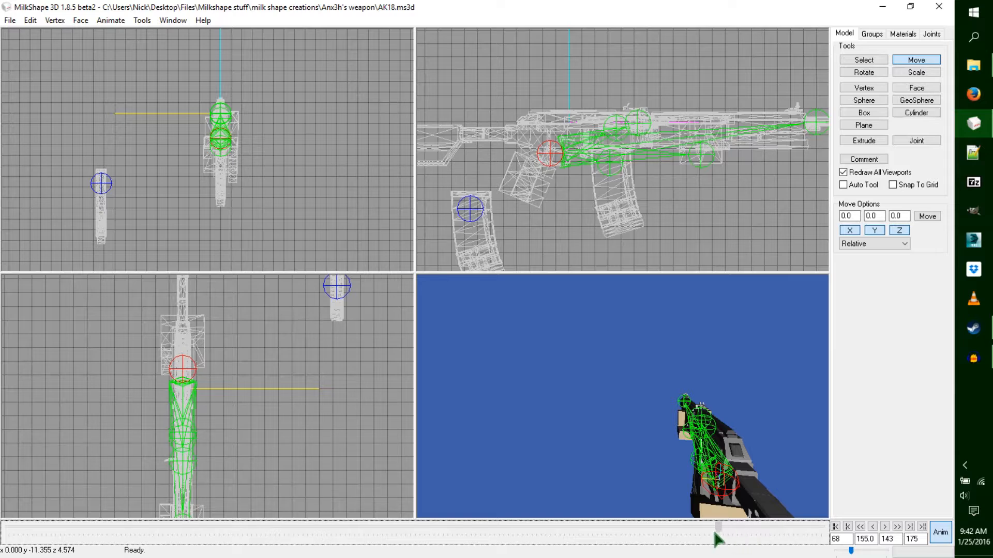
{"action": "mouse_move", "coordinate": [686, 534]}
{"action": "left_mouse_down"}
{"action": "mouse_move", "coordinate": [663, 523]}
{"action": "mouse_move", "coordinate": [11, 529]}
{"action": "mouse_move", "coordinate": [176, 526]}
{"action": "mouse_move", "coordinate": [318, 549]}
{"action": "mouse_move", "coordinate": [683, 547]}
{"action": "left_mouse_up"}
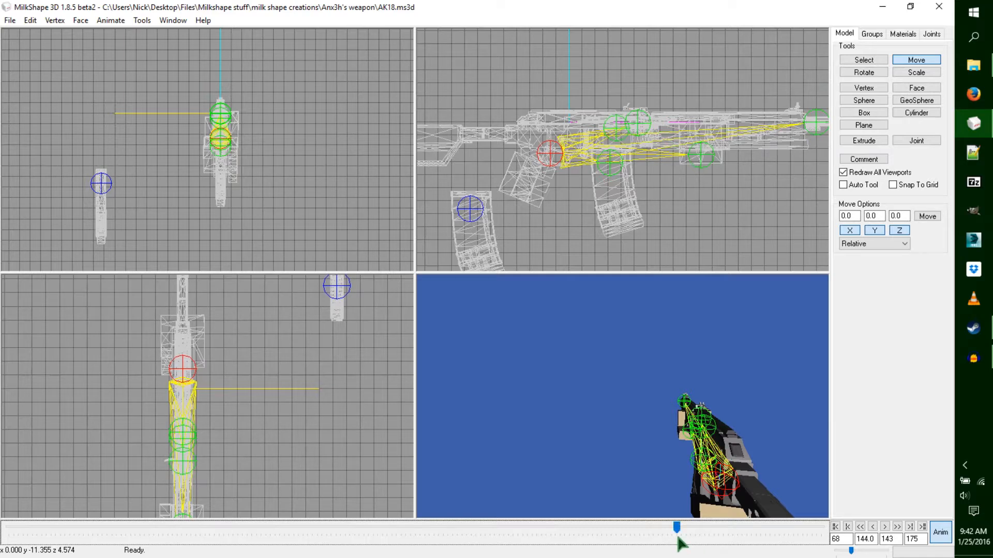
Step: Enlarge the 3D view and examine the rifle's pose at frame 144 before restoring the four viewports
{"action": "double_click", "coordinate": [633, 461]}
{"action": "left_click_drag", "start_coordinate": [562, 451], "coordinate": [501, 363], "text": "ctrl"}
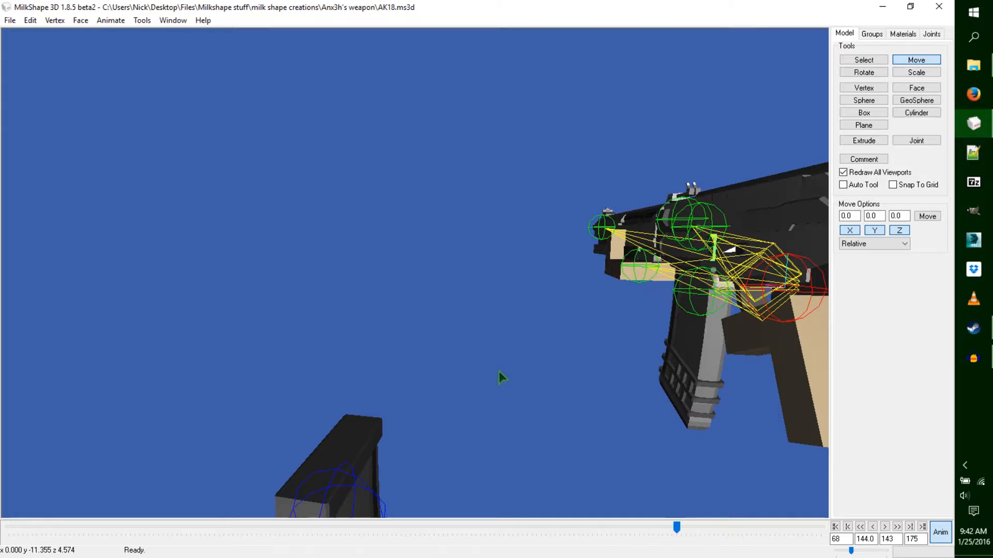
{"action": "left_click_drag", "start_coordinate": [478, 451], "coordinate": [554, 448]}
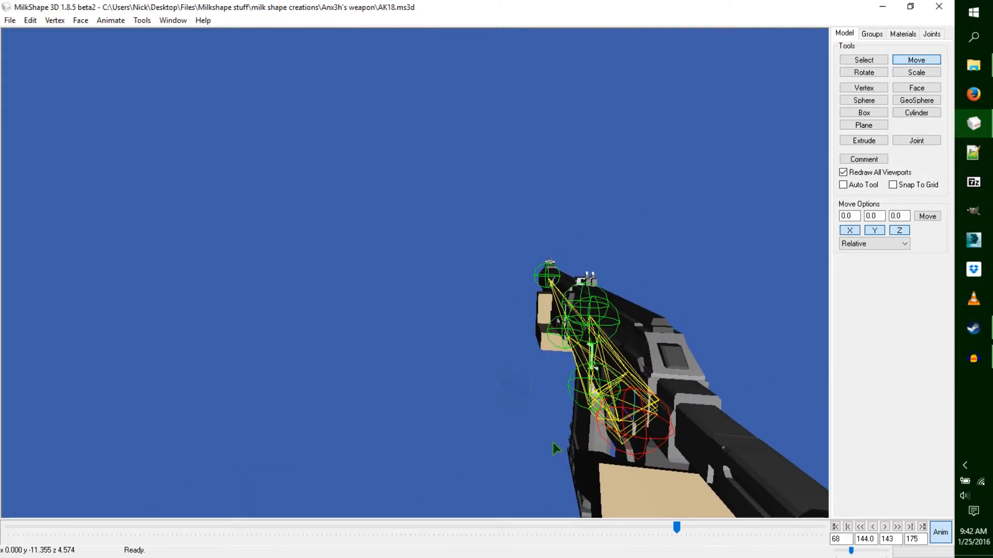
{"action": "left_click_drag", "start_coordinate": [563, 406], "coordinate": [564, 403]}
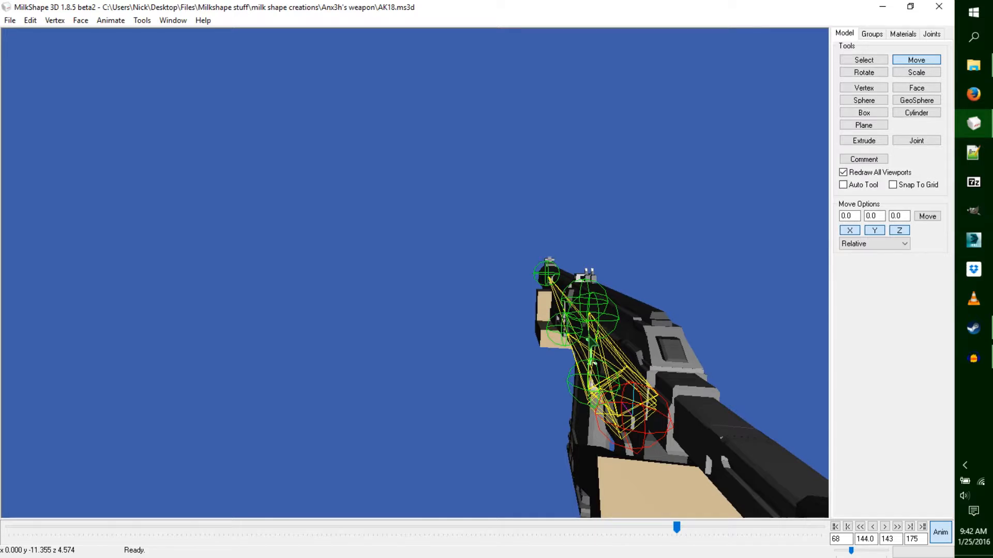
{"action": "left_click_drag", "start_coordinate": [590, 341], "coordinate": [555, 418]}
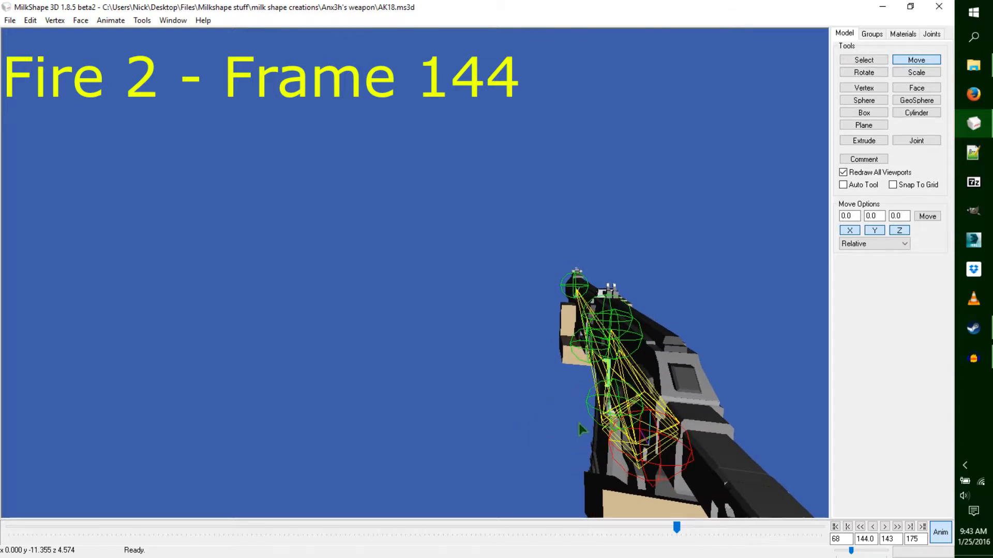
{"action": "key", "text": "Return"}
{"action": "left_click_drag", "start_coordinate": [659, 448], "coordinate": [646, 450]}
Step: Copy the keyframes at frame 62 and paste them at frame 146
{"action": "left_click_drag", "start_coordinate": [679, 530], "coordinate": [293, 532]}
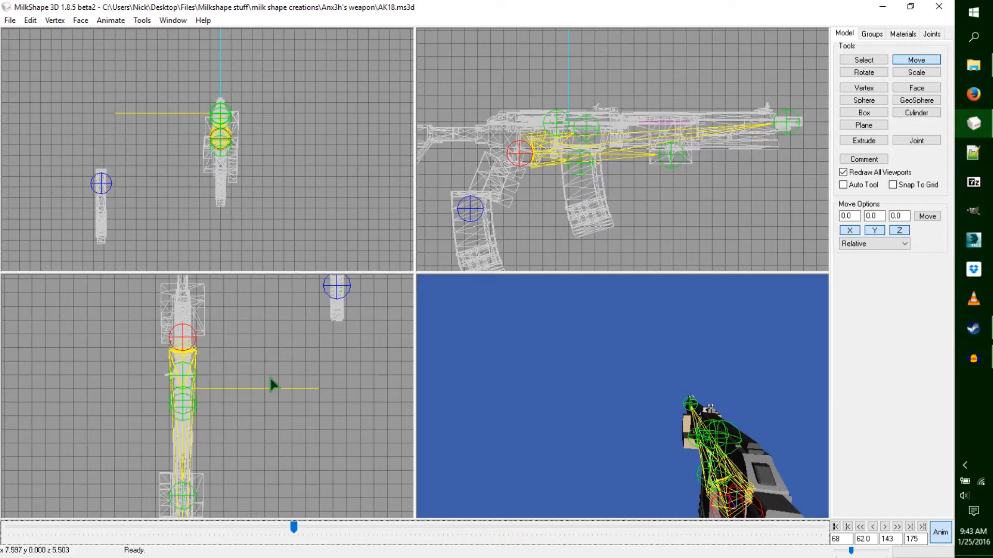
{"action": "left_click", "coordinate": [113, 21]}
{"action": "left_click", "coordinate": [124, 85]}
{"action": "left_click_drag", "start_coordinate": [292, 530], "coordinate": [670, 541]}
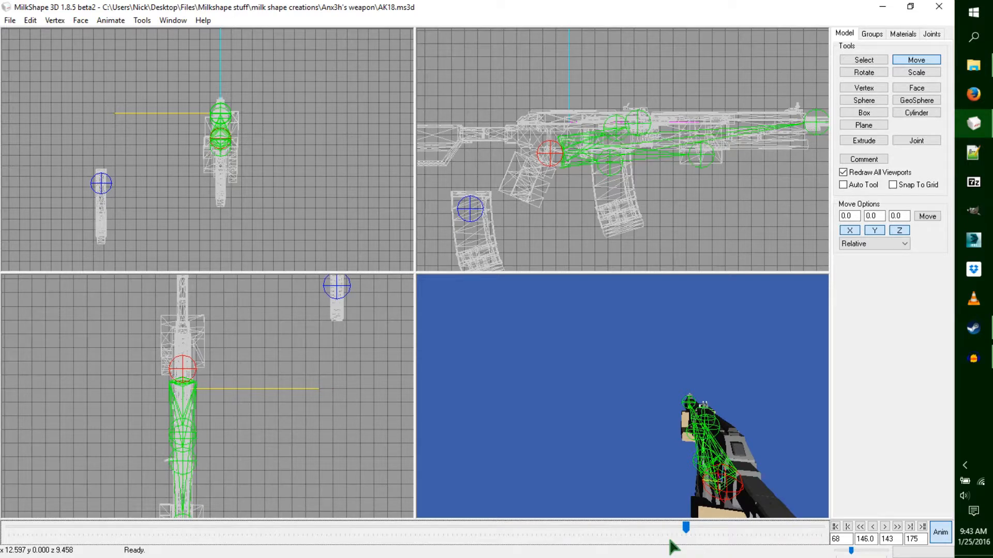
{"action": "left_click", "coordinate": [117, 20]}
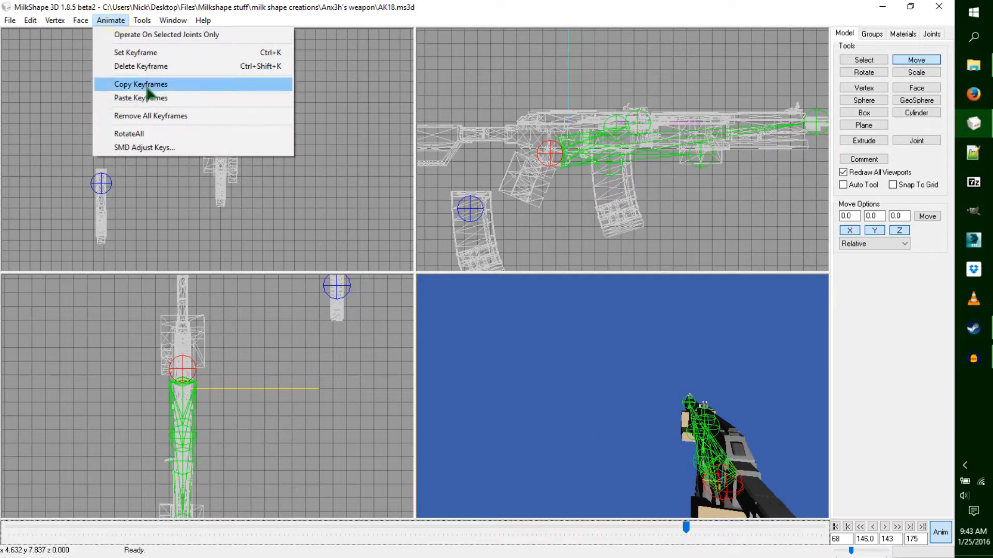
{"action": "left_click", "coordinate": [155, 98]}
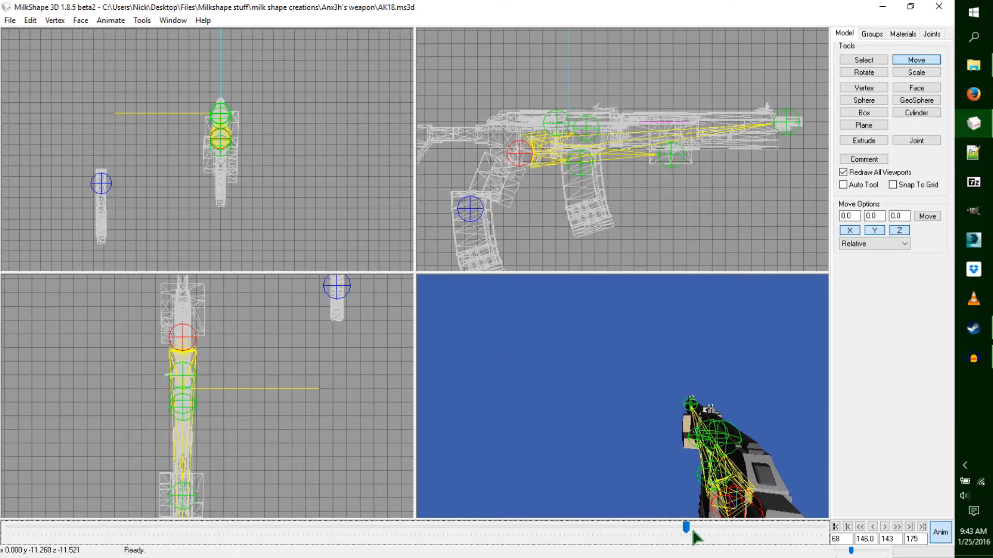
Step: Copy the keyframes at frame 64 for the selected joints only, switching that restriction off again after copying
{"action": "left_click_drag", "start_coordinate": [685, 528], "coordinate": [294, 504]}
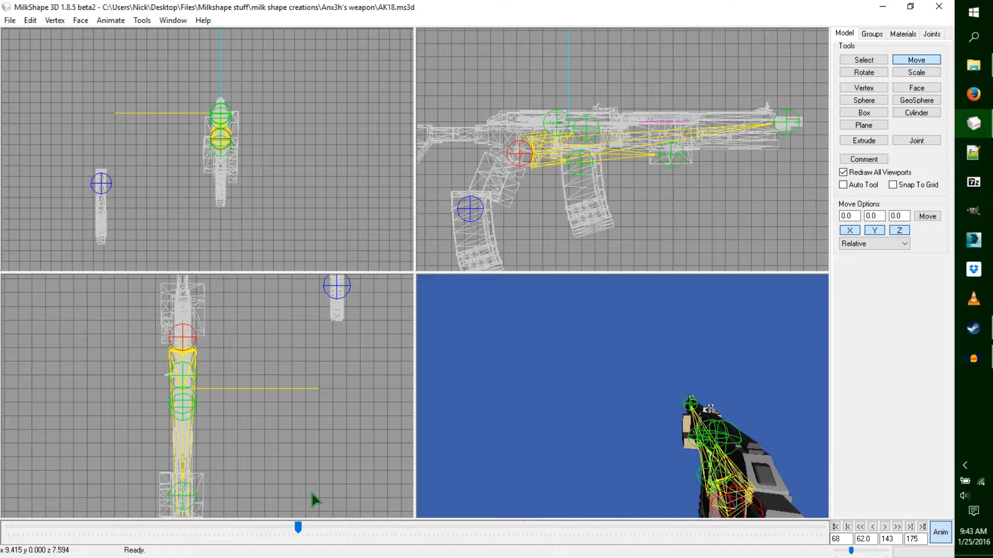
{"action": "key", "text": "Right"}
{"action": "key", "text": "Right"}
{"action": "left_click", "coordinate": [111, 22]}
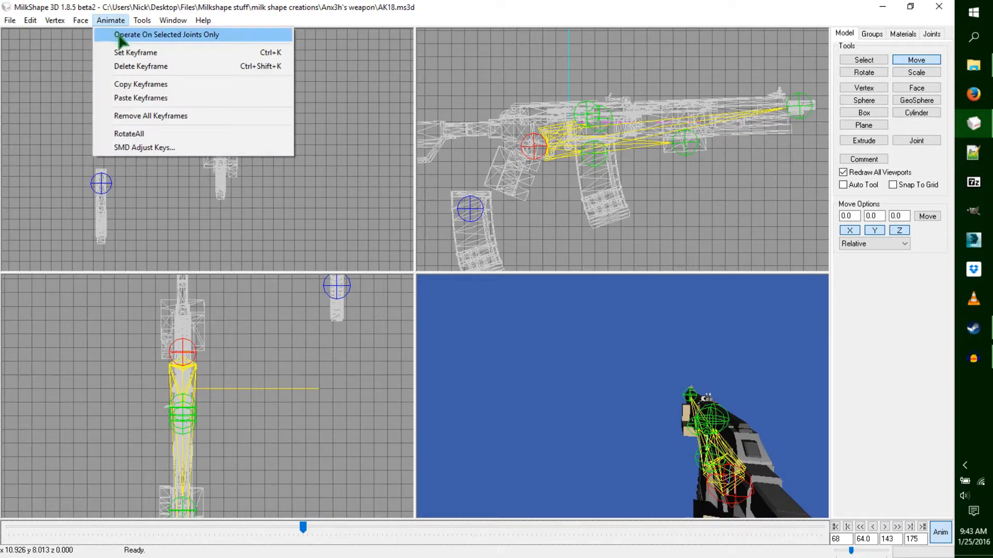
{"action": "left_click", "coordinate": [121, 35]}
{"action": "left_click", "coordinate": [120, 22]}
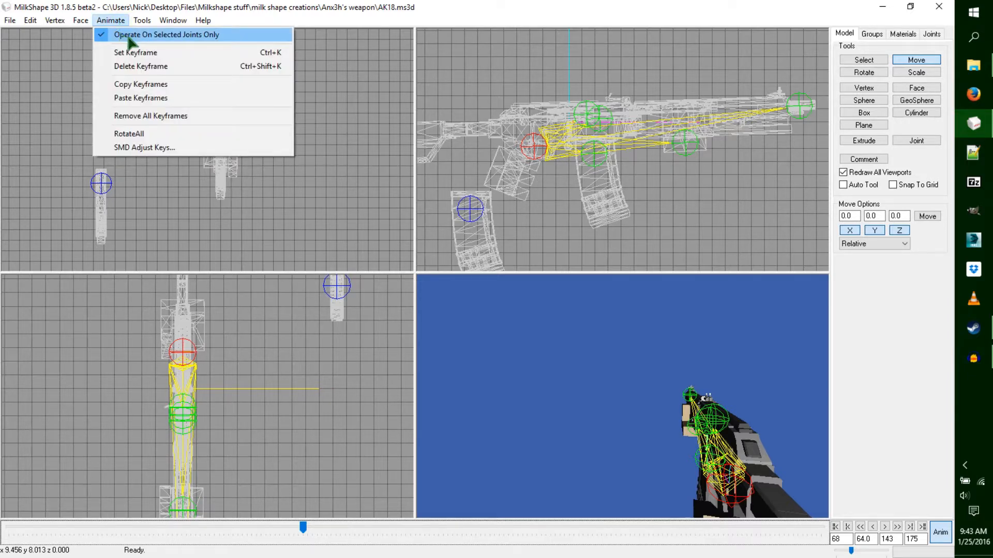
{"action": "left_click", "coordinate": [140, 85]}
{"action": "left_click", "coordinate": [118, 23]}
{"action": "left_click", "coordinate": [120, 35]}
Step: Paste the copied keyframes at frame 148
{"action": "left_click_drag", "start_coordinate": [305, 528], "coordinate": [688, 536]}
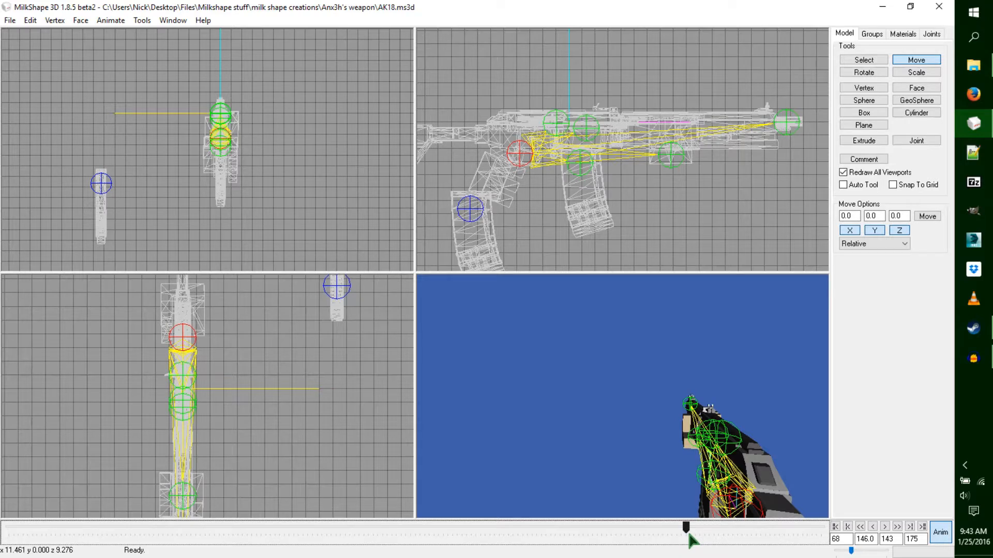
{"action": "key", "text": "Right"}
{"action": "key", "text": "Right"}
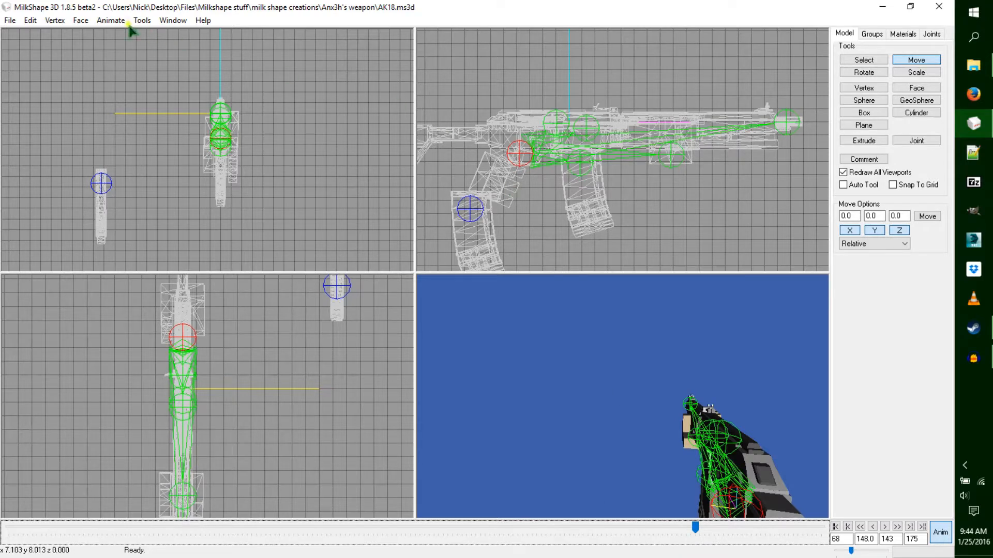
{"action": "left_click", "coordinate": [112, 21]}
{"action": "left_click", "coordinate": [157, 98]}
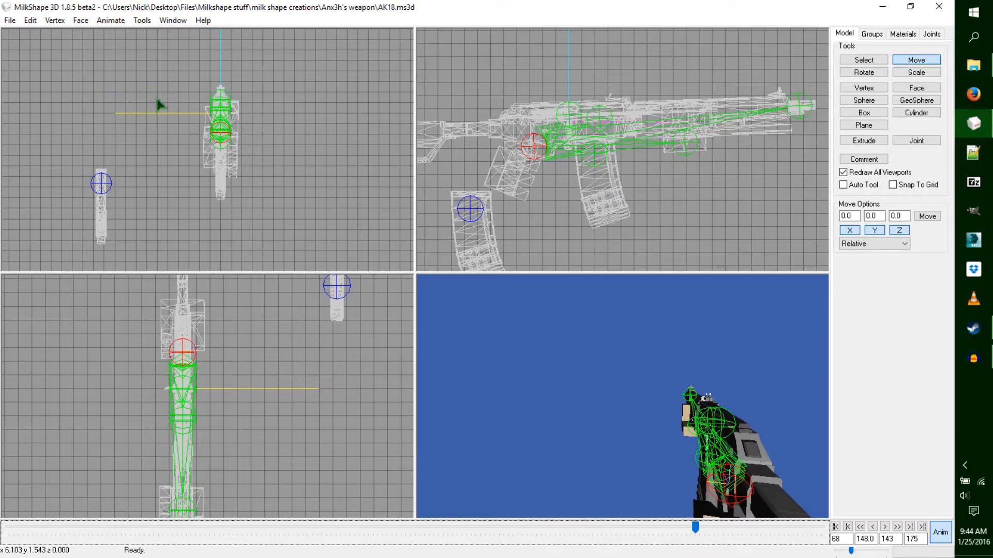
Step: Copy the keyframes at frame 144 with the operation limited to the selected joints, and switch the limit off again
{"action": "key", "text": "Left"}
{"action": "key", "text": "Left"}
{"action": "key", "text": "Left"}
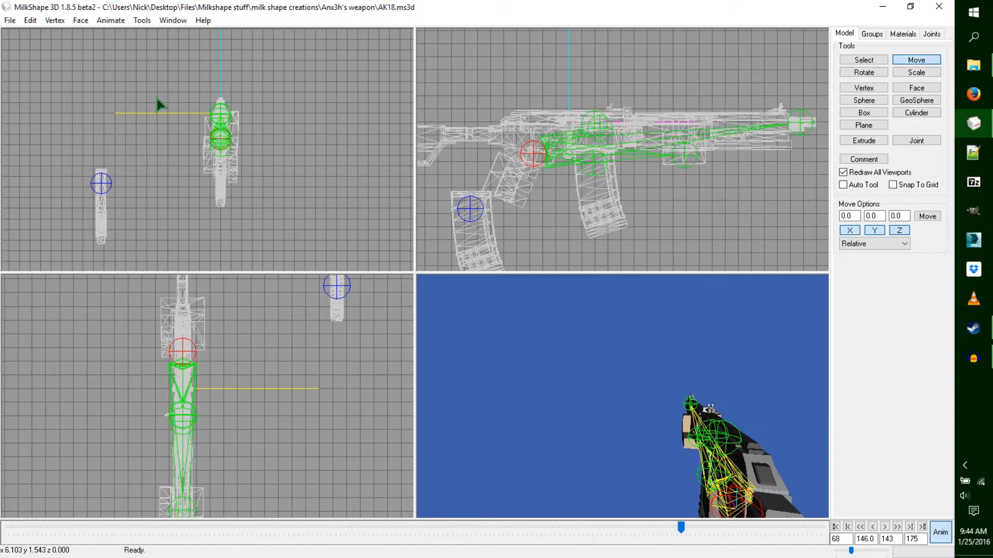
{"action": "left_click", "coordinate": [110, 20]}
{"action": "left_click", "coordinate": [111, 21]}
{"action": "left_click", "coordinate": [111, 20]}
{"action": "left_click", "coordinate": [123, 83]}
{"action": "left_click", "coordinate": [111, 20]}
{"action": "left_click", "coordinate": [138, 35]}
Step: Paste the copied keyframes at frame 150 and set a keyframe there
{"action": "left_click_drag", "start_coordinate": [676, 527], "coordinate": [696, 529]}
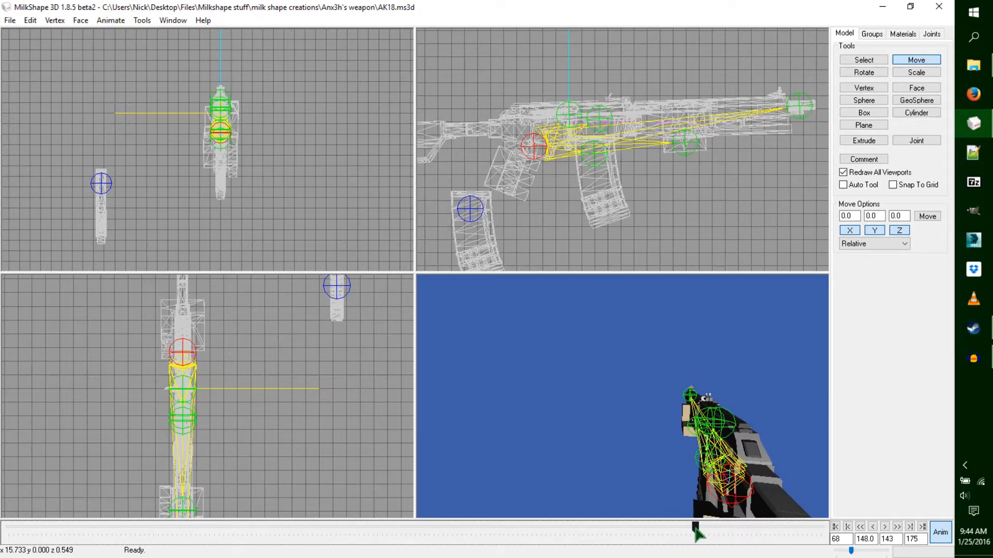
{"action": "key", "text": "Right"}
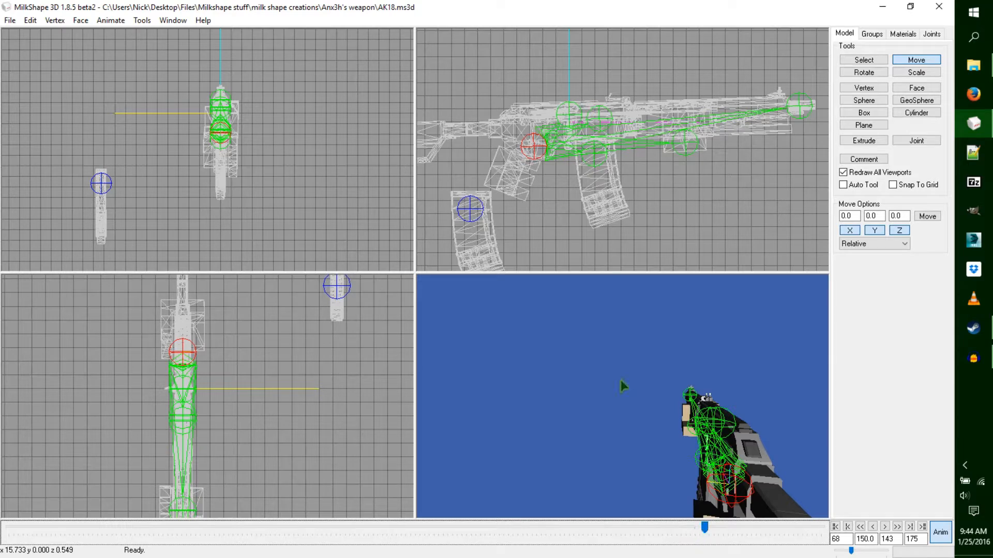
{"action": "left_click", "coordinate": [111, 21]}
{"action": "left_click", "coordinate": [144, 98]}
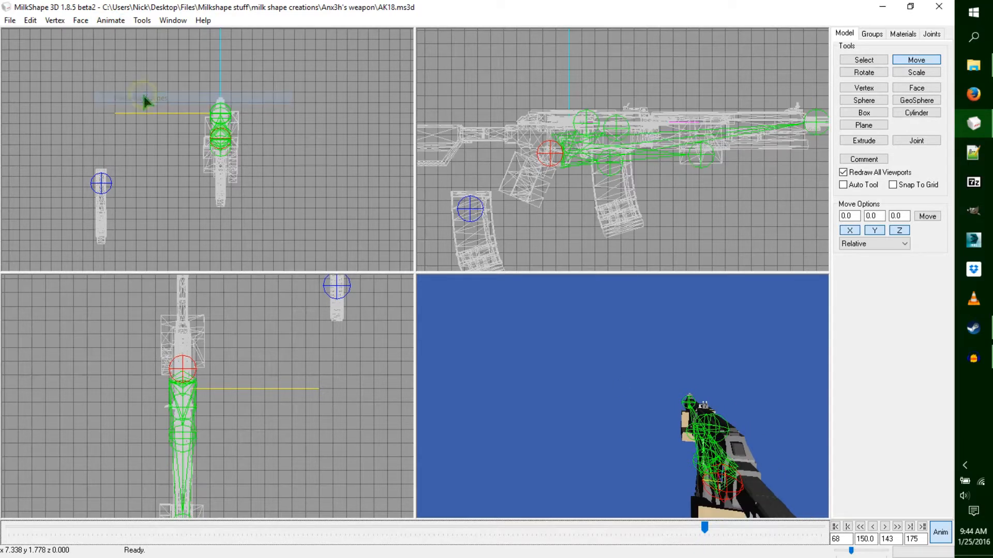
{"action": "key", "text": "ctrl+k"}
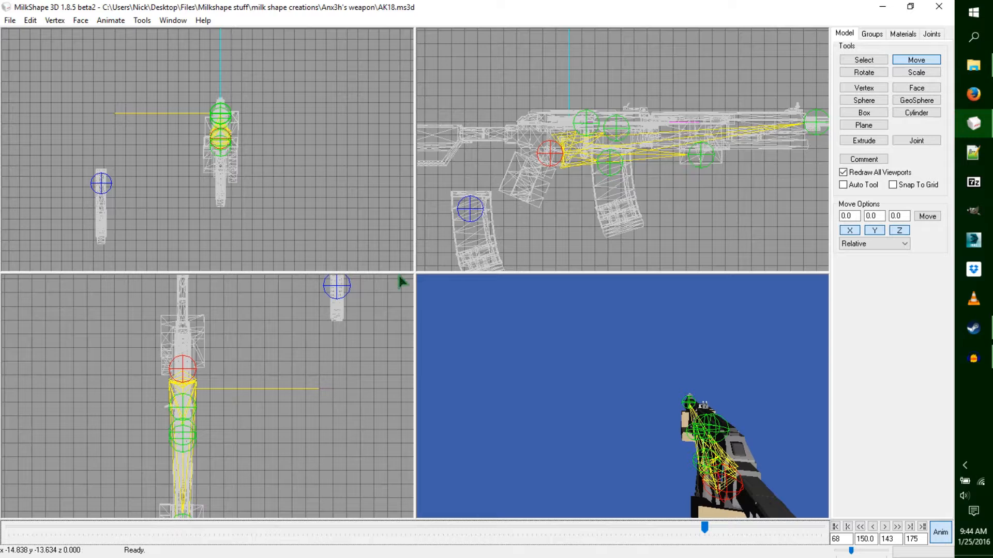
Step: Hide the skeleton and examine the rifle's side and bolt area in the enlarged 3D view at frame 150
{"action": "double_click", "coordinate": [622, 371]}
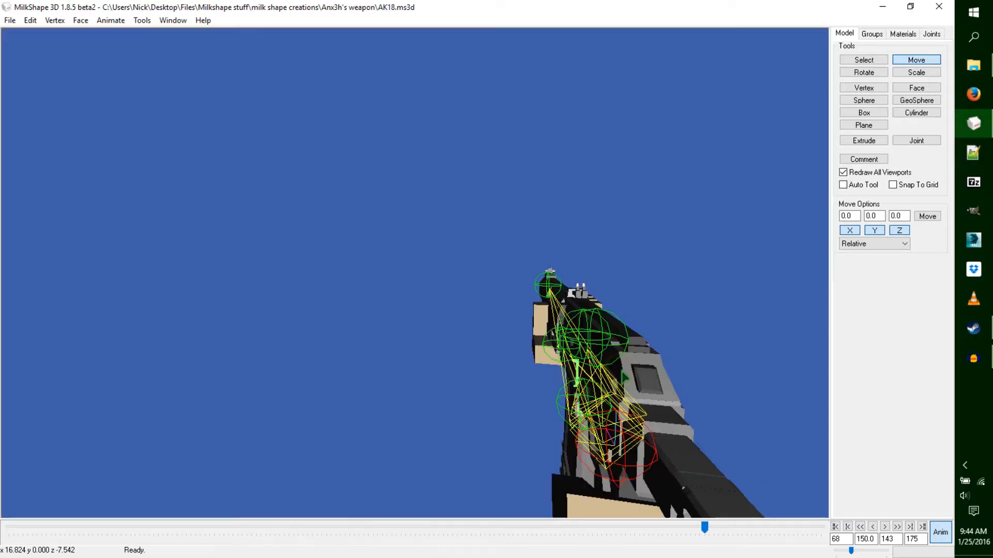
{"action": "left_click", "coordinate": [930, 34]}
{"action": "left_click", "coordinate": [867, 229]}
{"action": "left_click_drag", "start_coordinate": [711, 343], "coordinate": [480, 334]}
{"action": "left_click_drag", "start_coordinate": [692, 375], "coordinate": [365, 344], "text": "ctrl"}
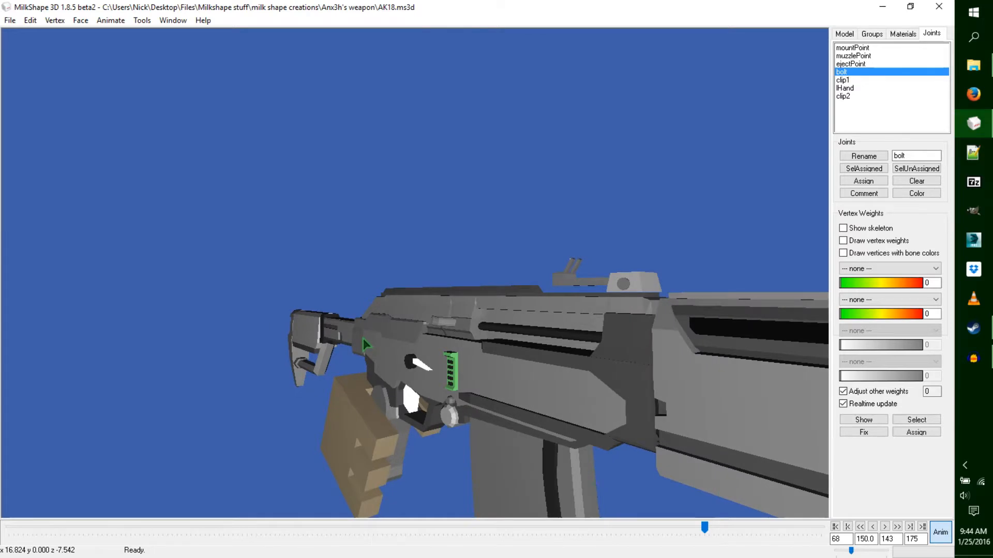
{"action": "left_click_drag", "start_coordinate": [287, 336], "coordinate": [312, 327]}
{"action": "left_click_drag", "start_coordinate": [542, 371], "coordinate": [541, 374]}
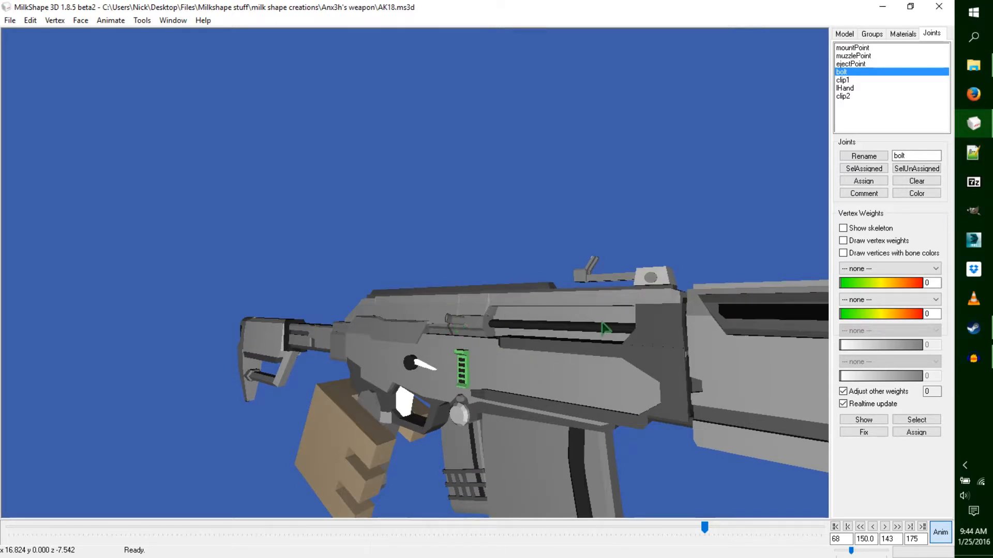
{"action": "left_click", "coordinate": [623, 324]}
{"action": "left_click_drag", "start_coordinate": [354, 313], "coordinate": [445, 414]}
{"action": "left_click", "coordinate": [470, 342]}
{"action": "key", "text": "shift+Return"}
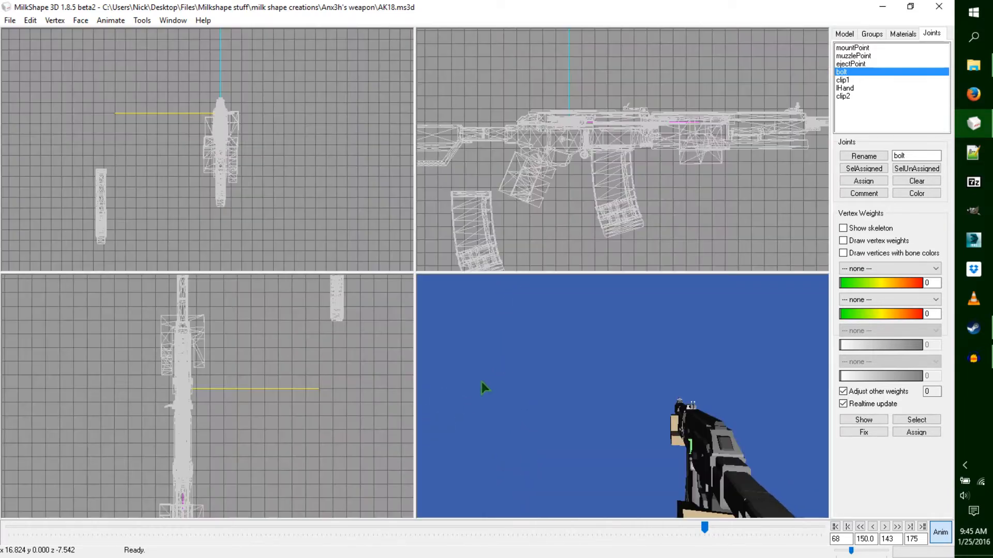
Step: Show the skeleton again and activate the Select tool for joints
{"action": "left_click", "coordinate": [859, 228]}
{"action": "left_click", "coordinate": [844, 34]}
{"action": "left_click", "coordinate": [864, 60]}
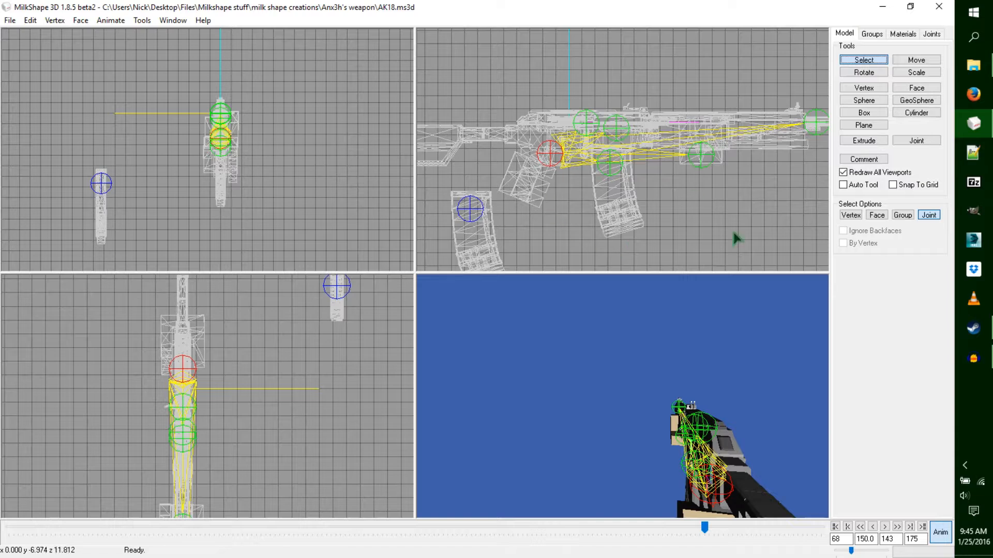
Step: Extend the animation's total length and range end to 250 frames, and set the minimum frame to 1
{"action": "mouse_move", "coordinate": [704, 527]}
{"action": "left_mouse_down"}
{"action": "mouse_move", "coordinate": [674, 539]}
{"action": "mouse_move", "coordinate": [709, 534]}
{"action": "left_mouse_up"}
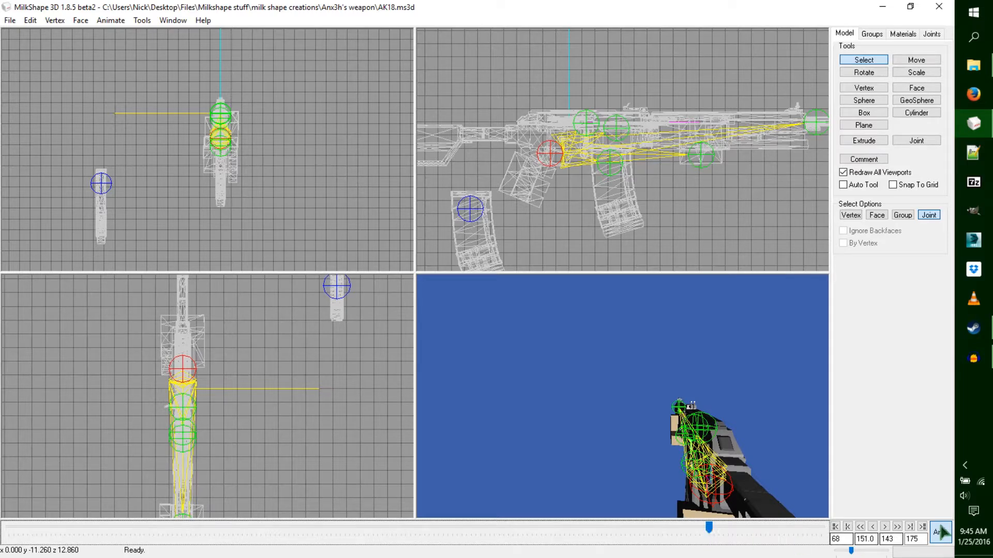
{"action": "double_click", "coordinate": [888, 538]}
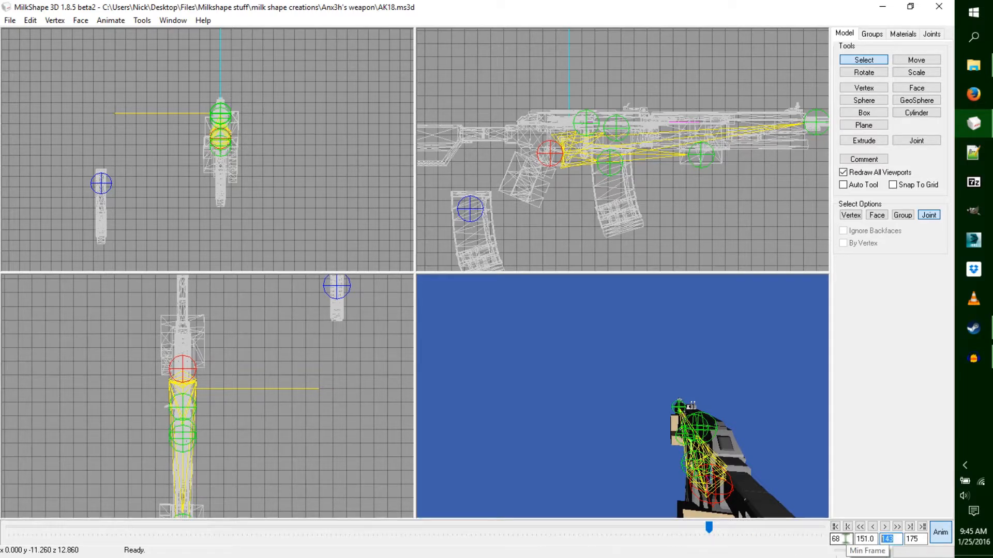
{"action": "key", "text": "Tab"}
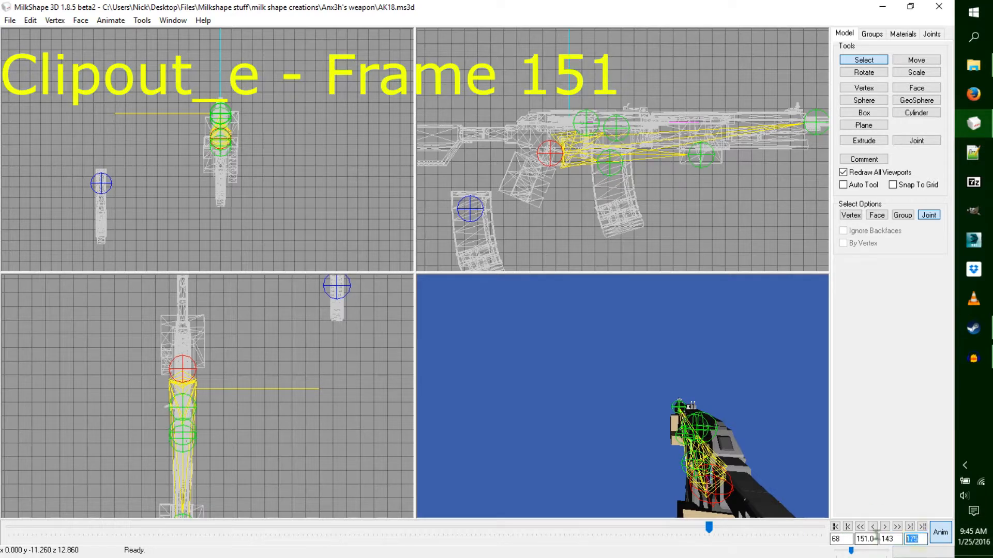
{"action": "type", "text": "250"}
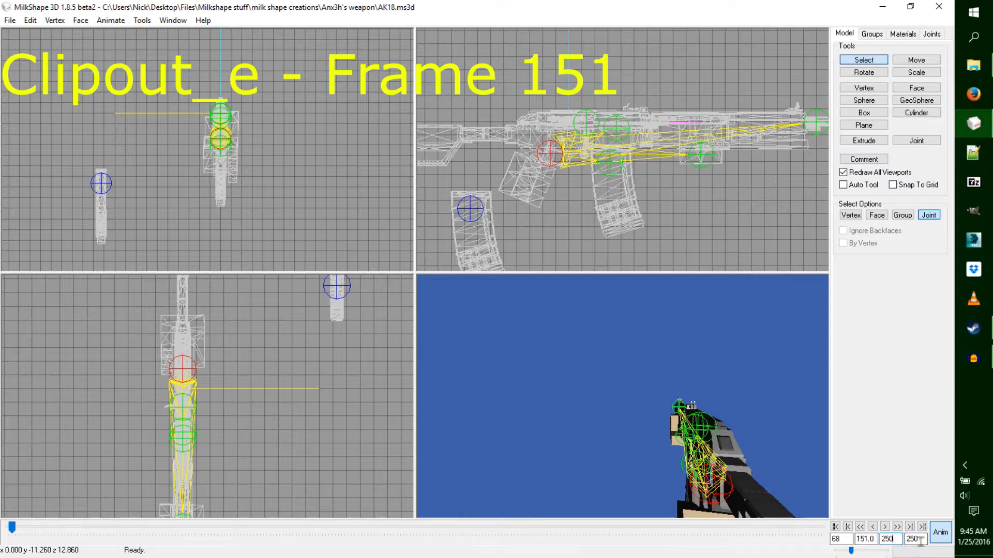
{"action": "left_click_drag", "start_coordinate": [845, 540], "coordinate": [798, 547]}
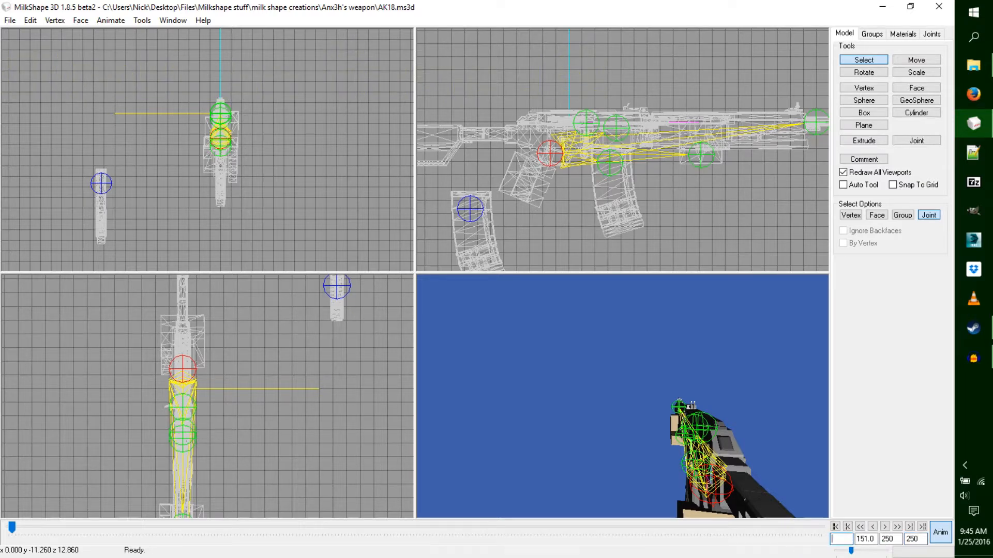
Step: Bring the timeline to frame 151 and reposition the rifle in the 3D view
{"action": "left_click", "coordinate": [11, 527]}
{"action": "left_click_drag", "start_coordinate": [8, 527], "coordinate": [493, 528]}
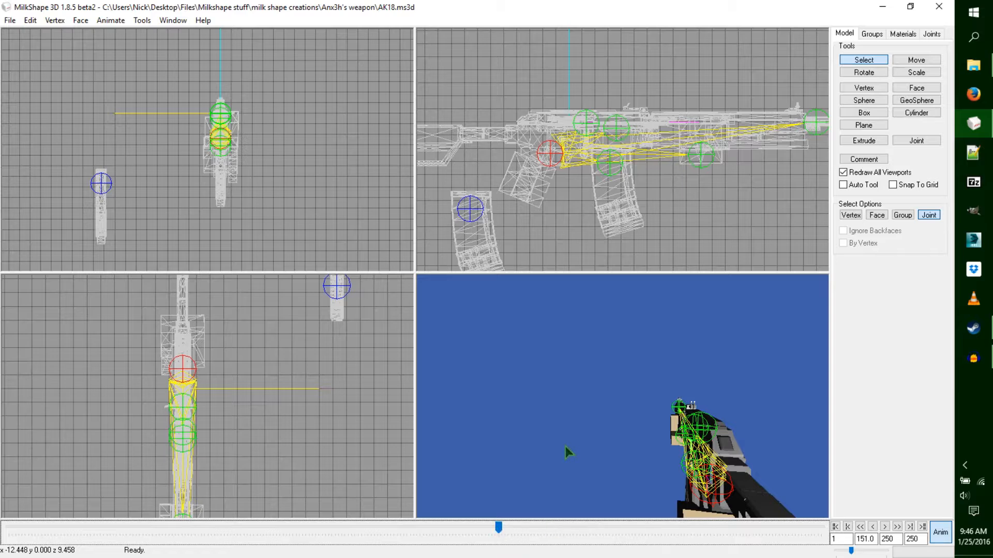
{"action": "left_click_drag", "start_coordinate": [585, 428], "coordinate": [665, 458]}
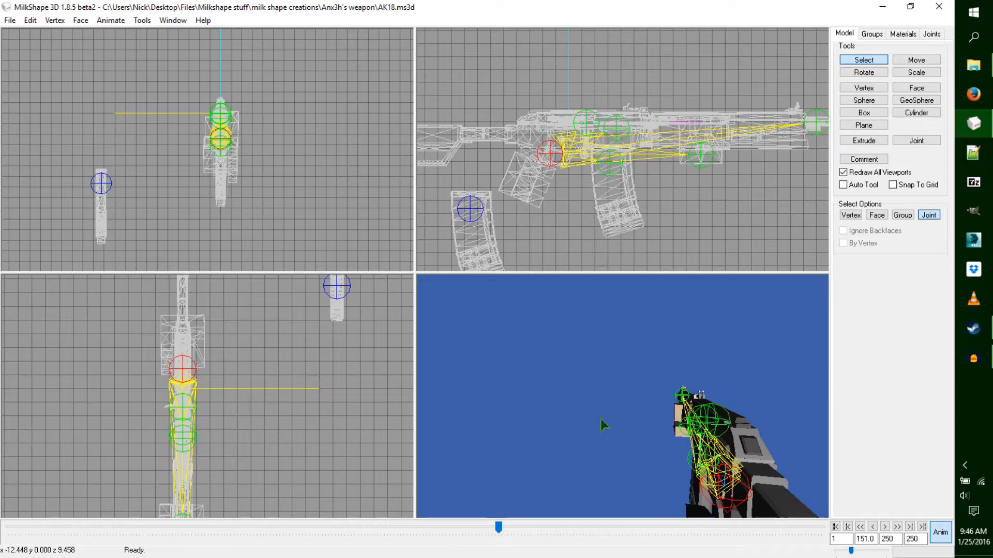
{"action": "mouse_move", "coordinate": [498, 527]}
{"action": "left_mouse_down"}
{"action": "mouse_move", "coordinate": [482, 527]}
{"action": "mouse_move", "coordinate": [496, 535]}
{"action": "left_mouse_up"}
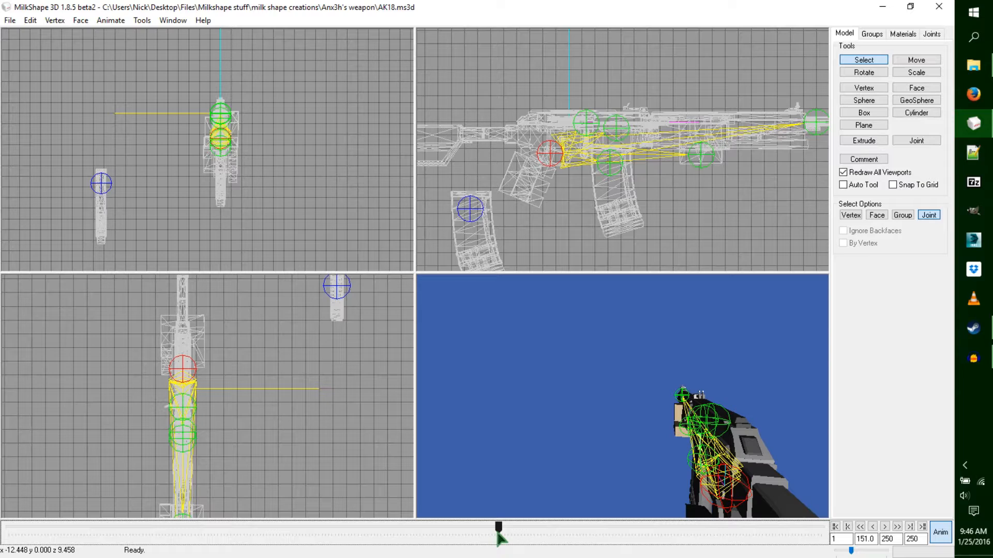
Step: At frame 154, rotate the rifle's main joint slightly muzzle-down, shift it forward and down, and set a keyframe
{"action": "key", "text": "Right"}
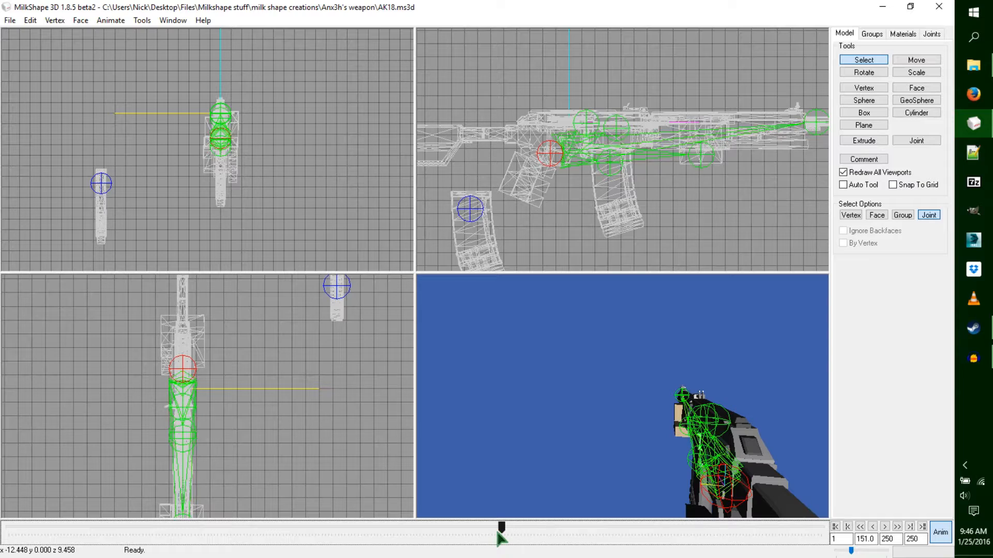
{"action": "left_click", "coordinate": [864, 72]}
{"action": "left_click_drag", "start_coordinate": [747, 94], "coordinate": [750, 94]}
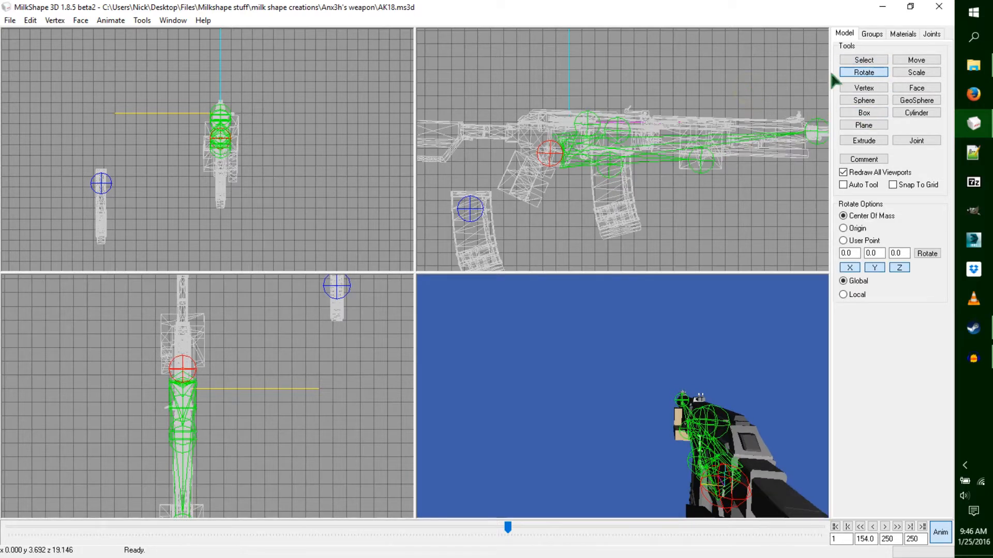
{"action": "left_click", "coordinate": [918, 61]}
{"action": "left_click_drag", "start_coordinate": [746, 199], "coordinate": [765, 206]}
{"action": "key", "text": "ctrl+k"}
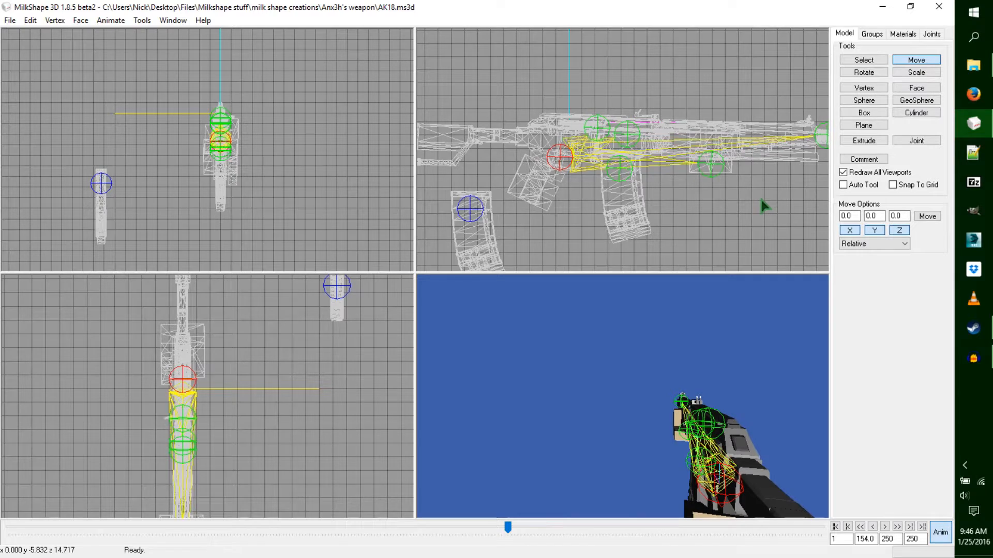
Step: At frame 157, rotate the rifle's main joint so the muzzle tilts upward and adjust its position
{"action": "left_click", "coordinate": [509, 530]}
{"action": "left_click_drag", "start_coordinate": [510, 529], "coordinate": [511, 531]}
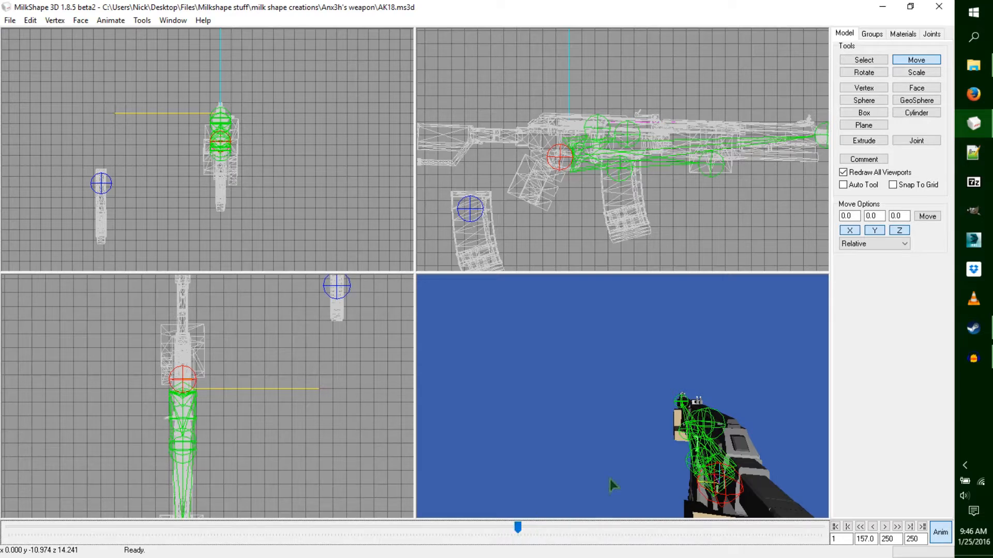
{"action": "left_click", "coordinate": [869, 72]}
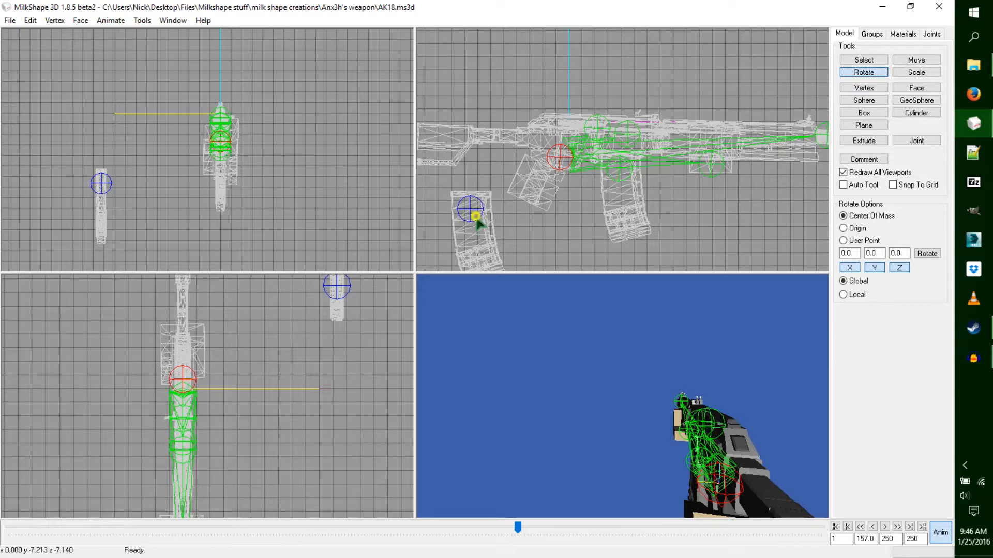
{"action": "left_click_drag", "start_coordinate": [675, 200], "coordinate": [692, 191]}
{"action": "left_click", "coordinate": [916, 59]}
{"action": "left_click_drag", "start_coordinate": [760, 143], "coordinate": [705, 148]}
Step: Select the front hand joint, rotate it slightly and lower it from the handguard, and set a keyframe at frame 157
{"action": "left_click", "coordinate": [864, 60]}
{"action": "left_click", "coordinate": [904, 62]}
{"action": "left_click_drag", "start_coordinate": [808, 117], "coordinate": [805, 126]}
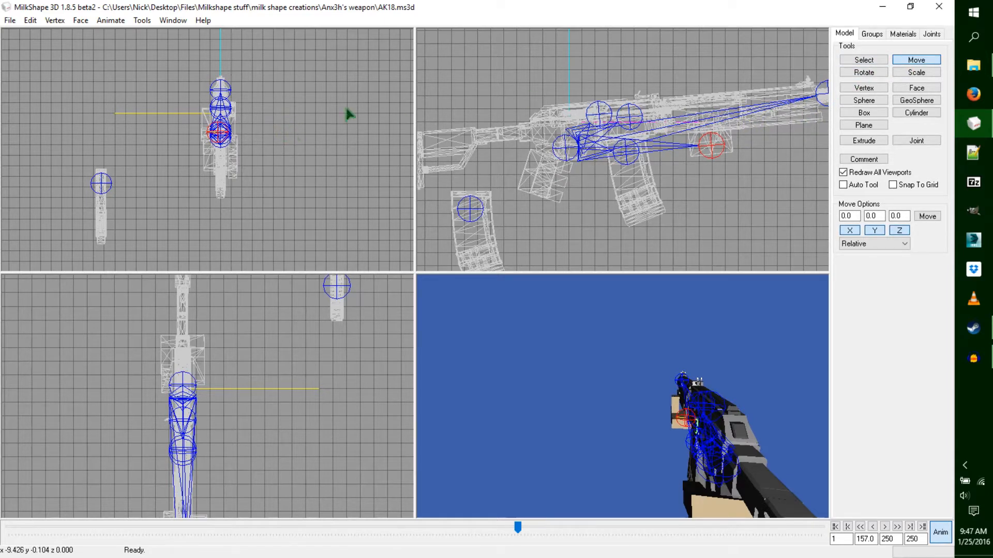
{"action": "left_click", "coordinate": [864, 73]}
{"action": "left_click_drag", "start_coordinate": [284, 69], "coordinate": [288, 74]}
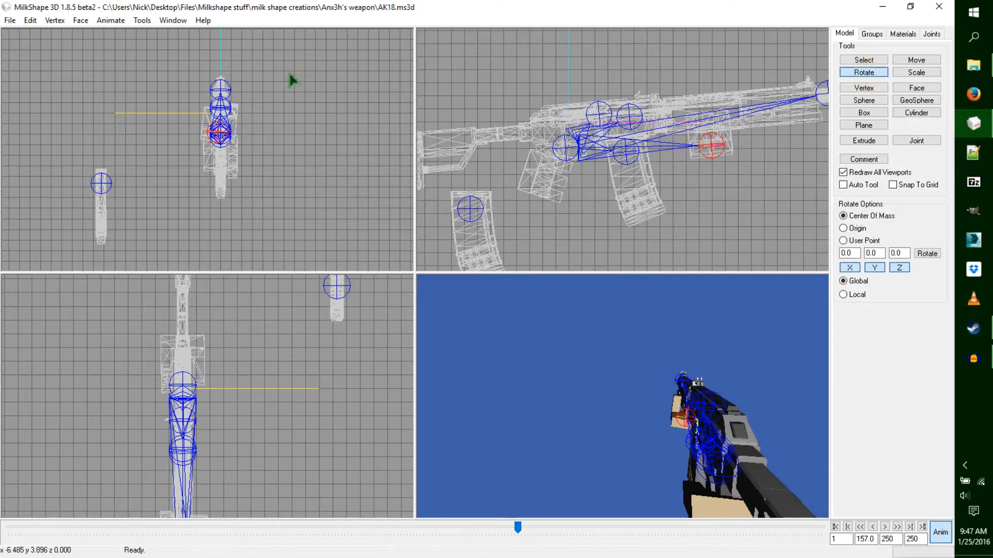
{"action": "left_click", "coordinate": [915, 60]}
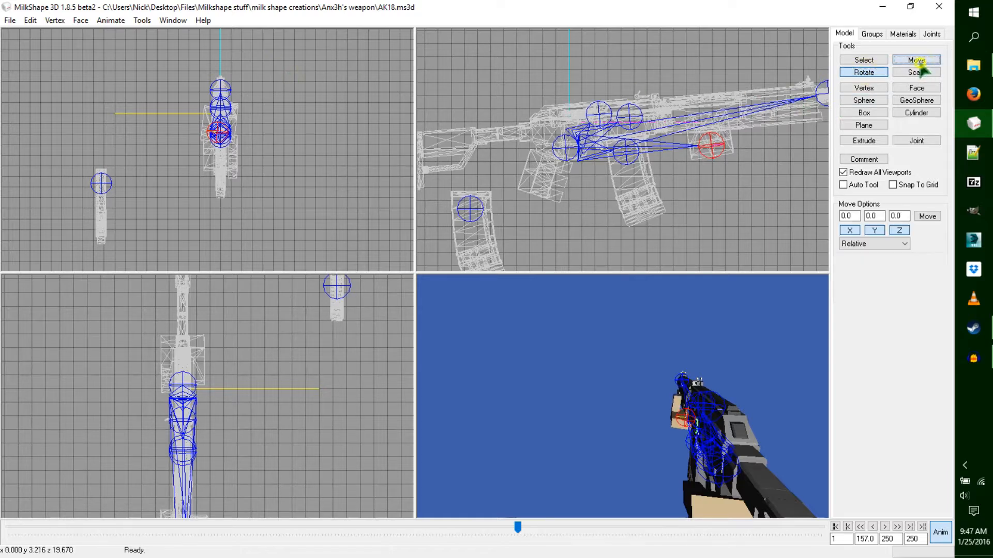
{"action": "left_click", "coordinate": [298, 151]}
{"action": "left_click_drag", "start_coordinate": [299, 157], "coordinate": [299, 158]}
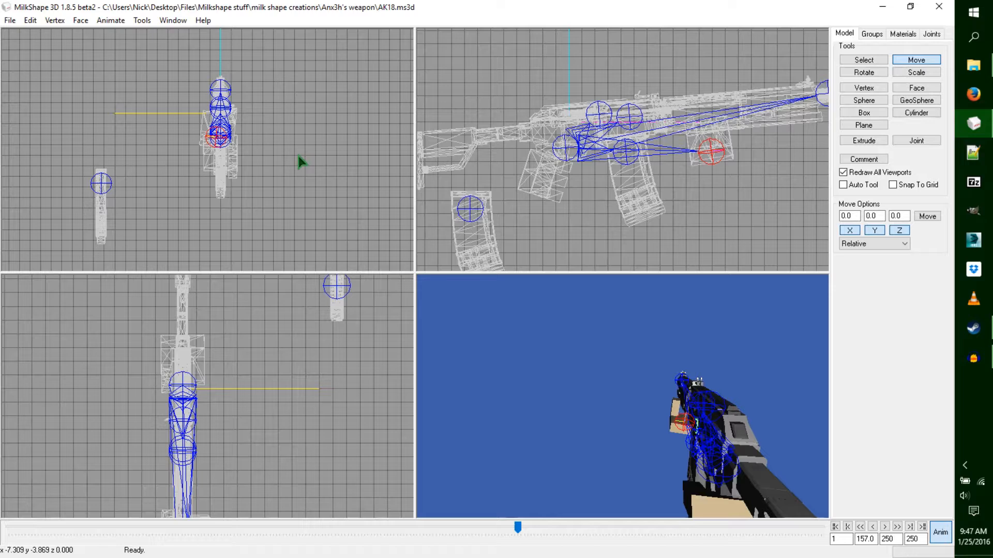
{"action": "key", "text": "ctrl+k"}
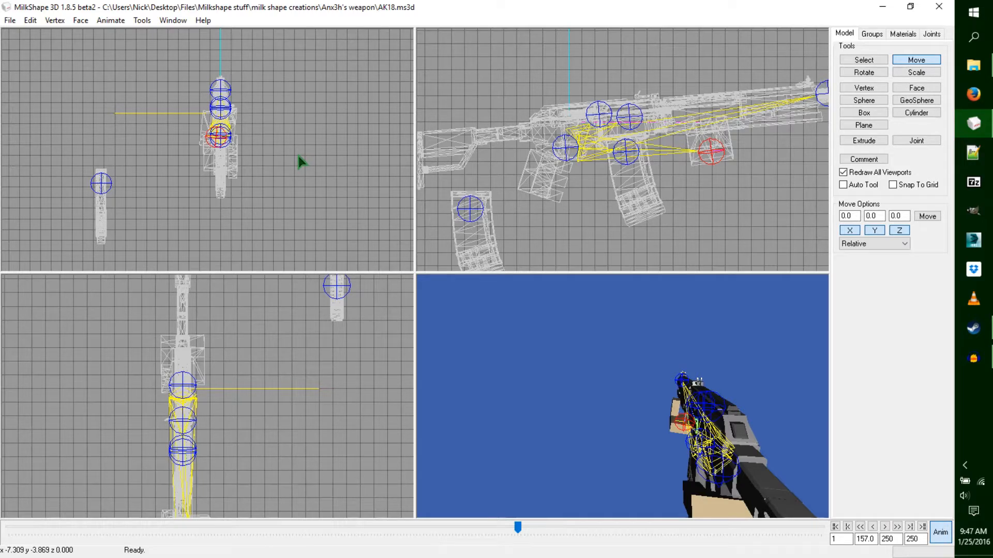
Step: At frame 1, rotate the front hand joint and move it down and sideways beside the spare magazine
{"action": "left_click_drag", "start_coordinate": [522, 530], "coordinate": [9, 533]}
{"action": "left_click", "coordinate": [863, 72]}
{"action": "left_click_drag", "start_coordinate": [792, 81], "coordinate": [723, 76]}
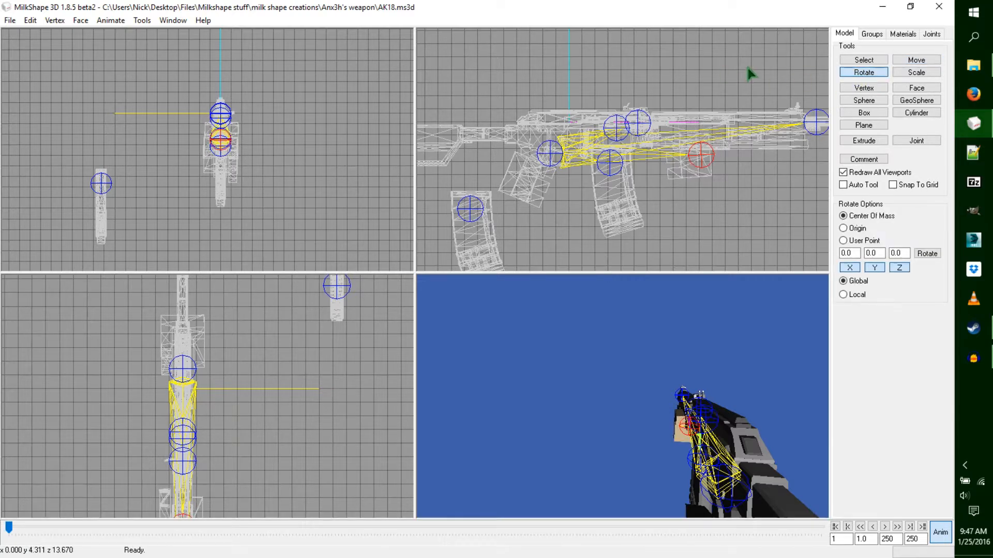
{"action": "left_click", "coordinate": [926, 61]}
{"action": "left_click_drag", "start_coordinate": [714, 155], "coordinate": [512, 212]}
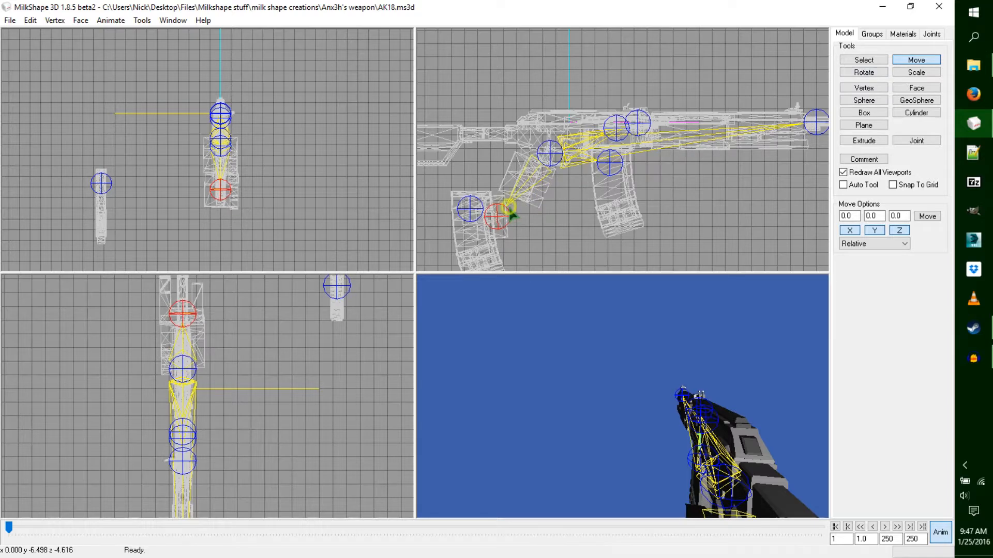
{"action": "left_click", "coordinate": [874, 230]}
{"action": "left_click_drag", "start_coordinate": [215, 194], "coordinate": [127, 190]}
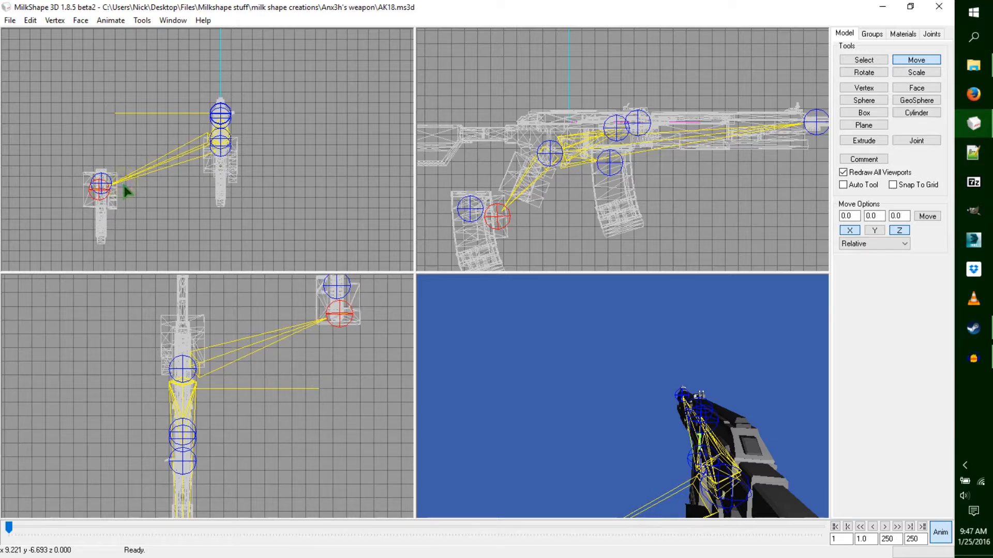
Step: Copy the keyframes at frame 1 and toggle the Operate On Selected Joints Only option
{"action": "left_click", "coordinate": [110, 21]}
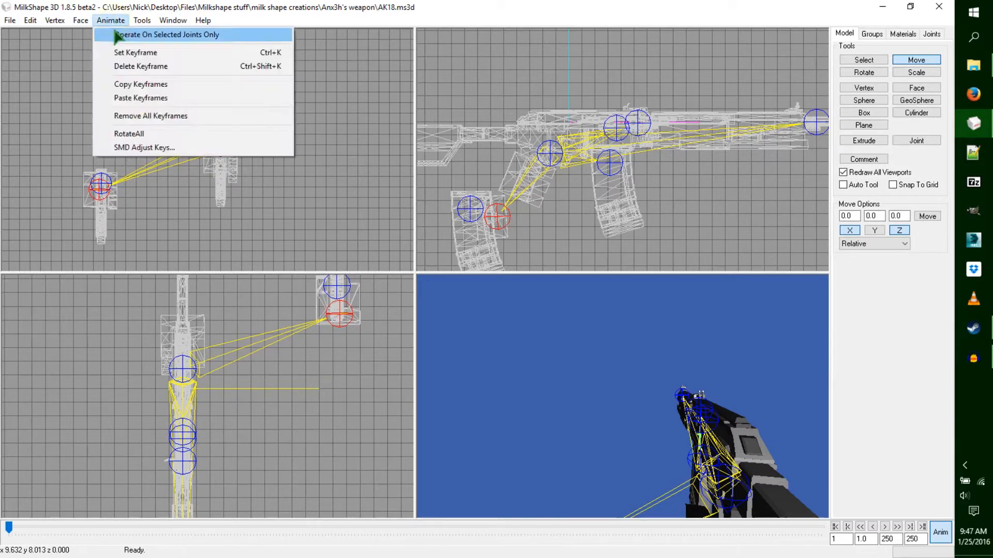
{"action": "left_click", "coordinate": [118, 82]}
{"action": "left_click", "coordinate": [112, 22]}
{"action": "left_click", "coordinate": [118, 36]}
Step: At frame 160, rotate the front hand joint and move it down and outward from the handguard
{"action": "left_click_drag", "start_coordinate": [8, 526], "coordinate": [519, 543]}
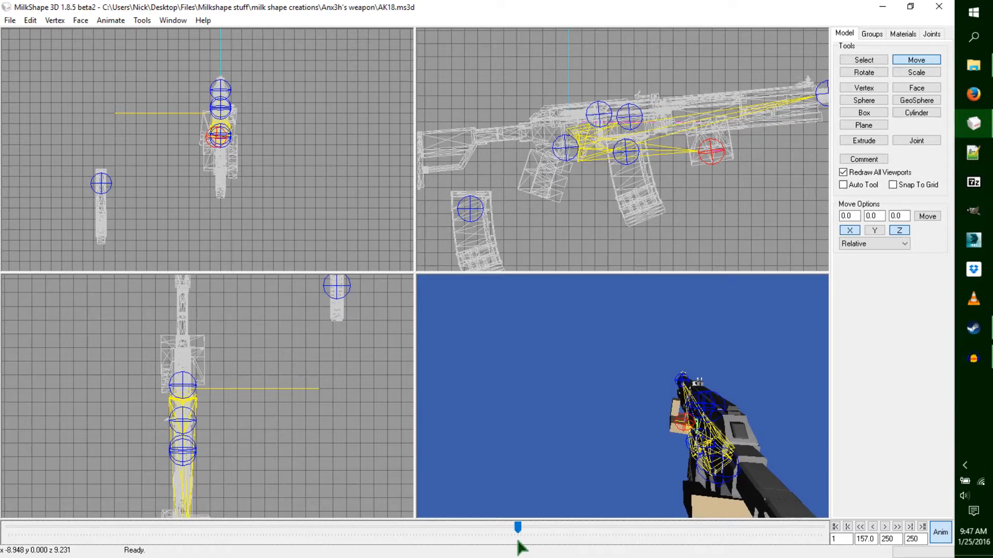
{"action": "left_click", "coordinate": [521, 548]}
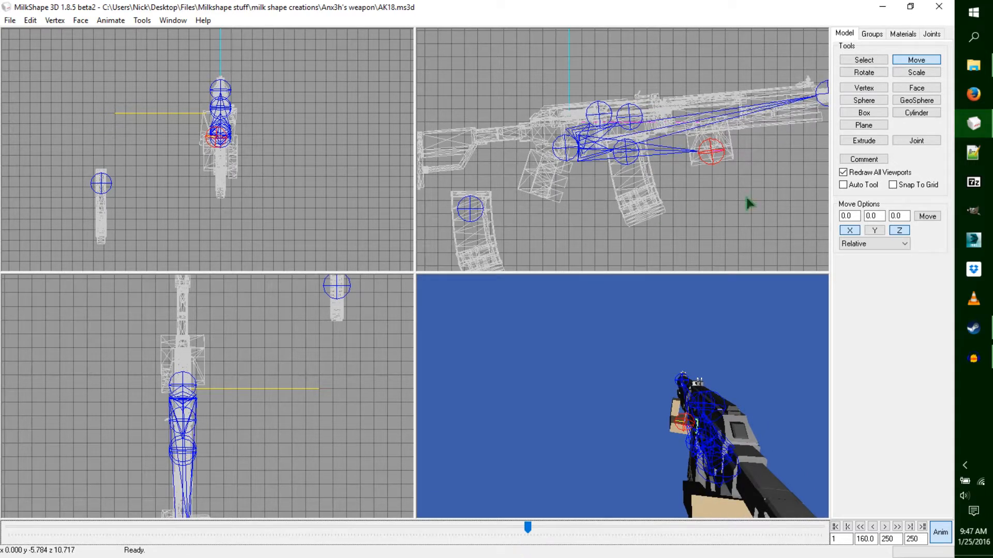
{"action": "left_click", "coordinate": [863, 72]}
{"action": "left_click_drag", "start_coordinate": [760, 93], "coordinate": [747, 88]}
{"action": "left_click", "coordinate": [909, 61]}
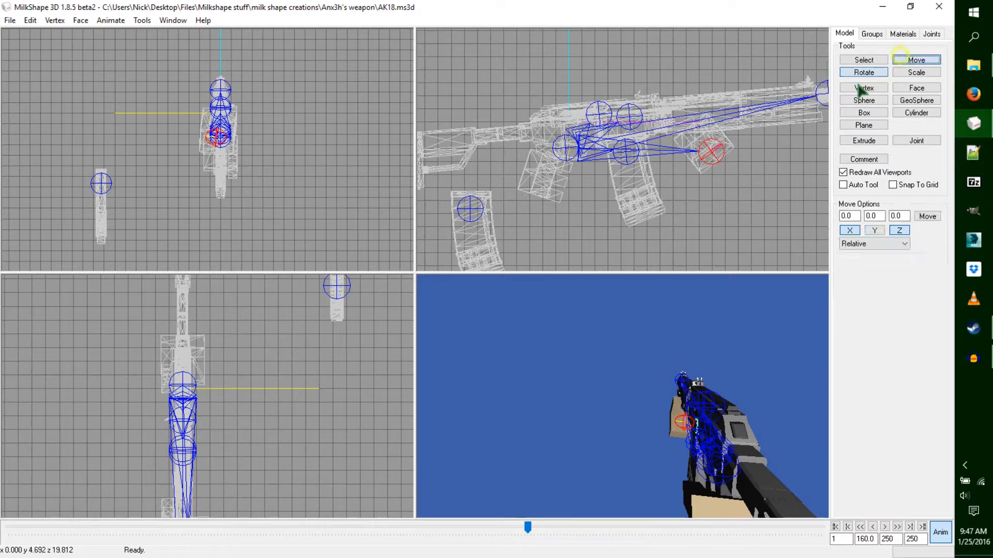
{"action": "left_click_drag", "start_coordinate": [321, 164], "coordinate": [304, 181]}
{"action": "left_click", "coordinate": [882, 231]}
{"action": "left_click_drag", "start_coordinate": [259, 144], "coordinate": [259, 156]}
{"action": "left_click", "coordinate": [867, 75]}
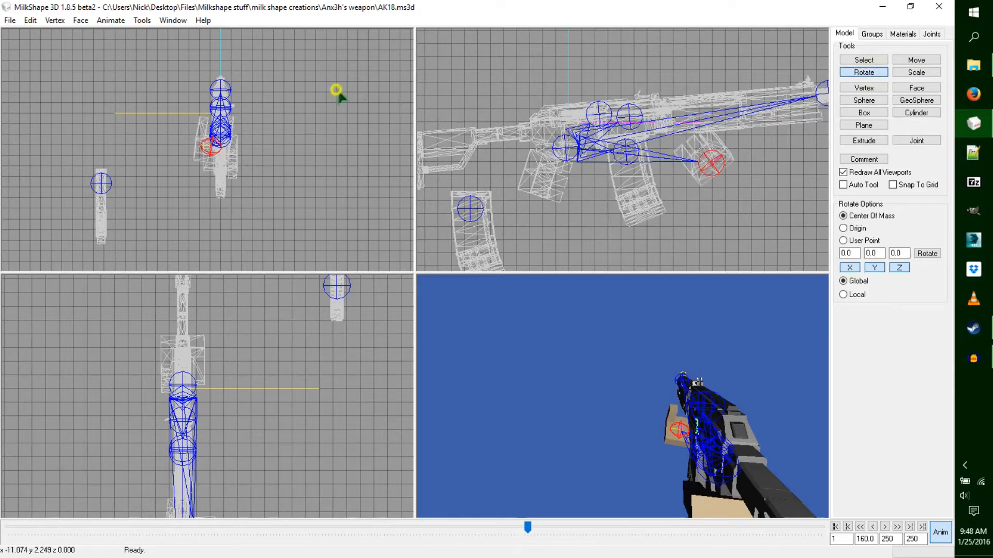
{"action": "left_click", "coordinate": [673, 90]}
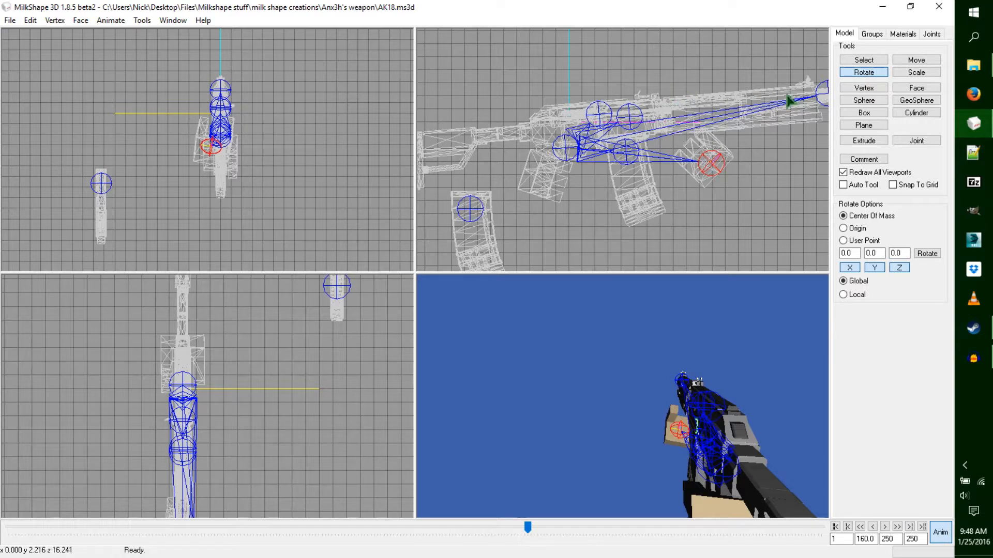
Step: Select the rifle's main joint, raise it slightly, tilt the muzzle up and sideways, and set a keyframe at frame 160
{"action": "left_click", "coordinate": [867, 61]}
{"action": "left_click", "coordinate": [566, 148]}
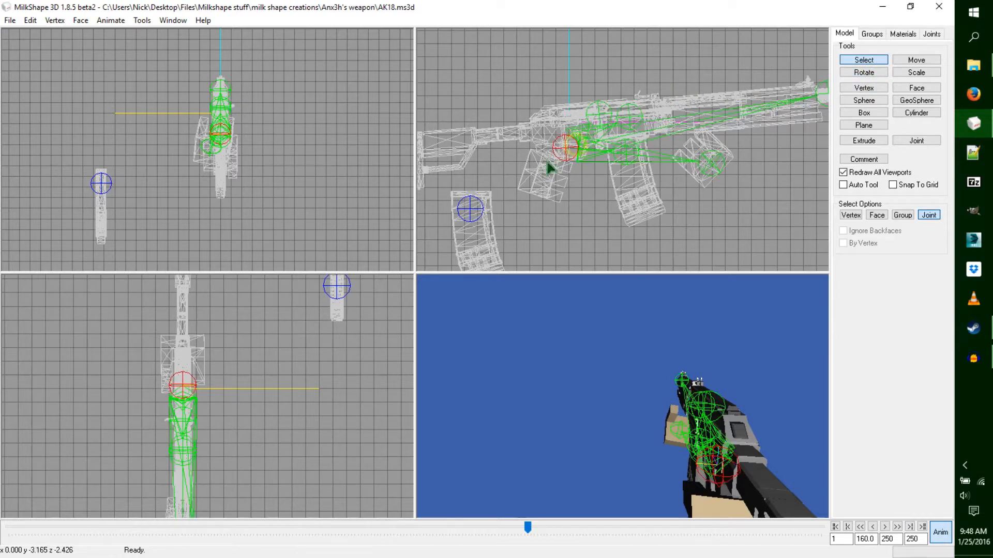
{"action": "left_click", "coordinate": [916, 60]}
{"action": "left_click_drag", "start_coordinate": [308, 175], "coordinate": [311, 172]}
{"action": "left_click", "coordinate": [864, 73]}
{"action": "left_click_drag", "start_coordinate": [801, 98], "coordinate": [802, 102]}
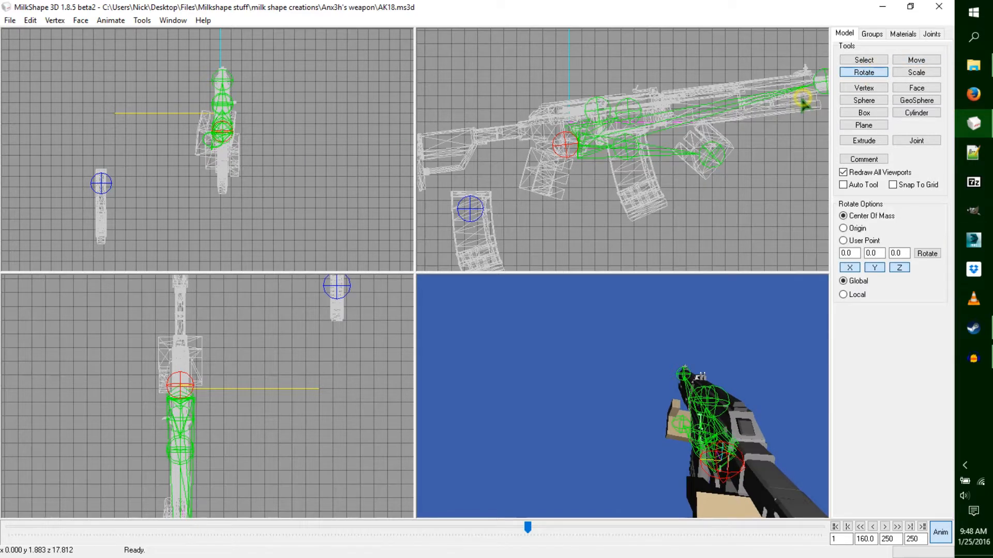
{"action": "mouse_move", "coordinate": [221, 431]}
{"action": "left_mouse_down"}
{"action": "mouse_move", "coordinate": [213, 432]}
{"action": "mouse_move", "coordinate": [217, 425]}
{"action": "left_mouse_up"}
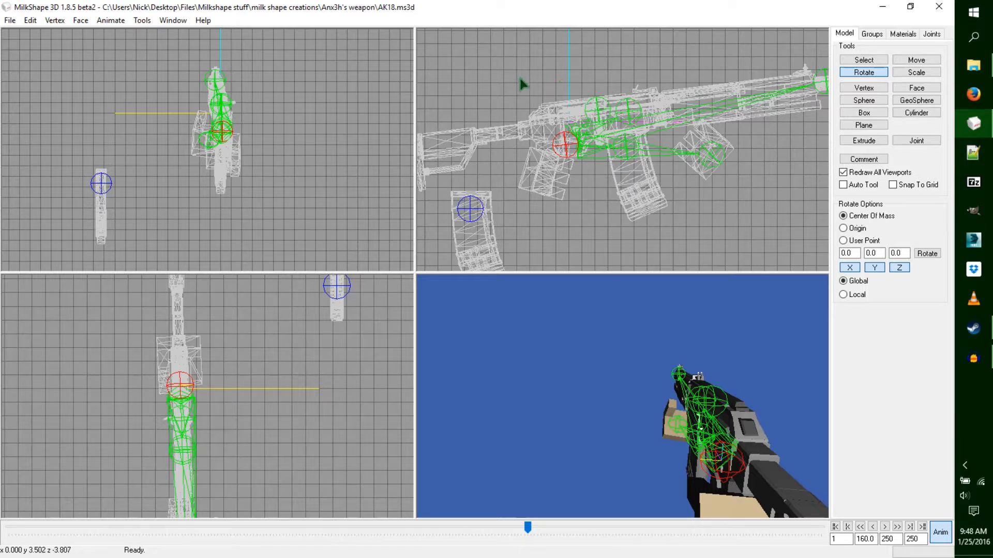
{"action": "key", "text": "ctrl+k"}
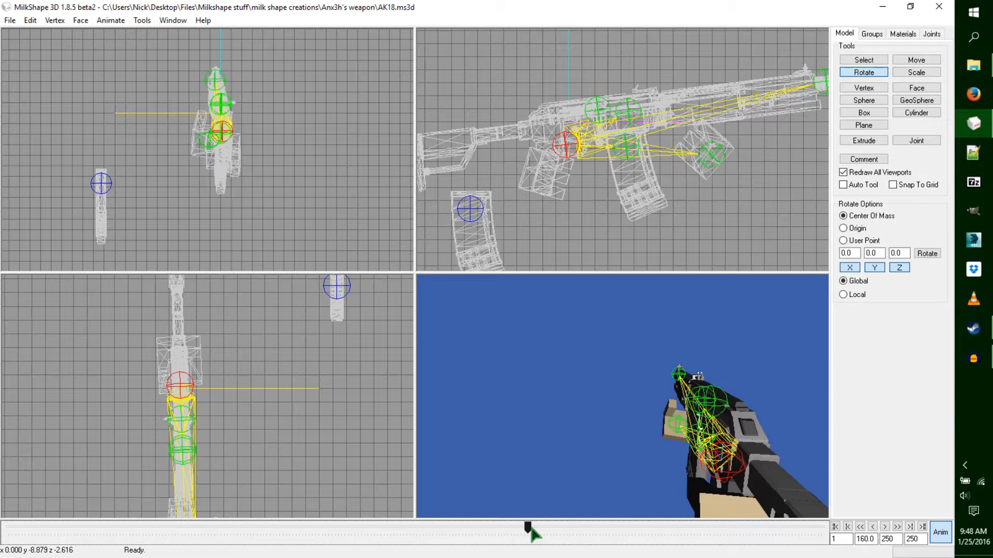
Step: At frame 163, select the front hand joint and move it further outward and down, away from the rifle
{"action": "left_click_drag", "start_coordinate": [531, 530], "coordinate": [533, 530]}
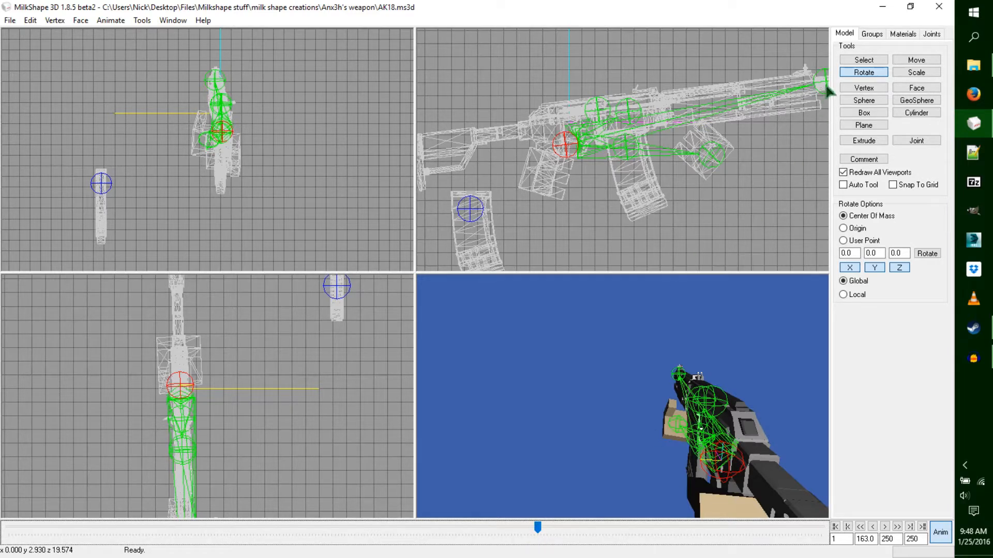
{"action": "left_click", "coordinate": [863, 60]}
{"action": "left_click", "coordinate": [712, 153]}
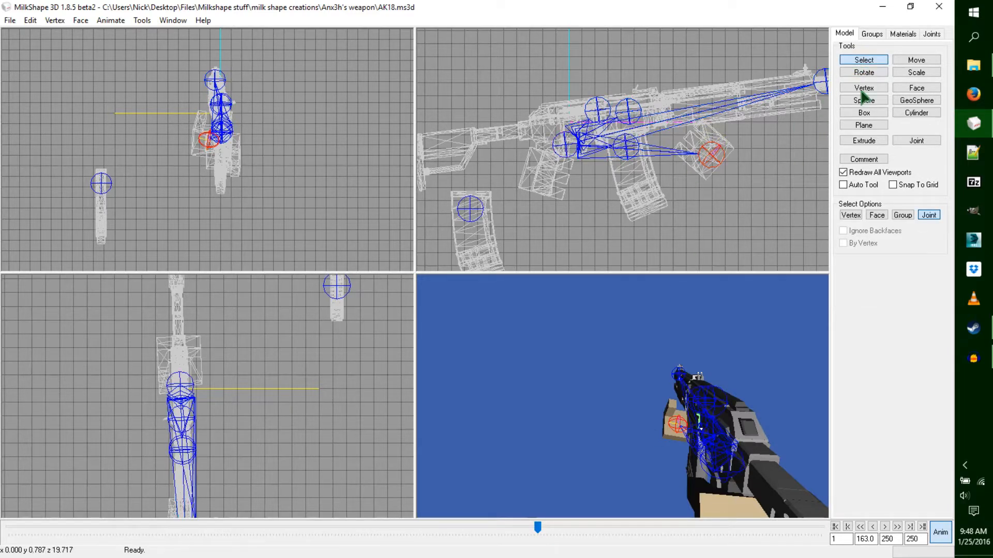
{"action": "left_click", "coordinate": [915, 61]}
{"action": "left_click_drag", "start_coordinate": [336, 168], "coordinate": [318, 177]}
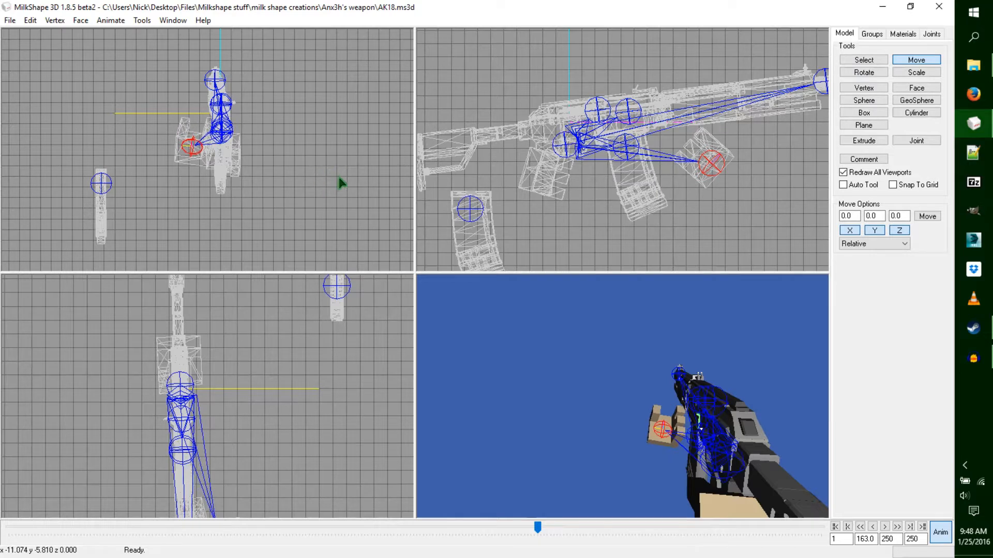
{"action": "left_click_drag", "start_coordinate": [563, 146], "coordinate": [562, 156]}
{"action": "left_click_drag", "start_coordinate": [626, 139], "coordinate": [624, 138]}
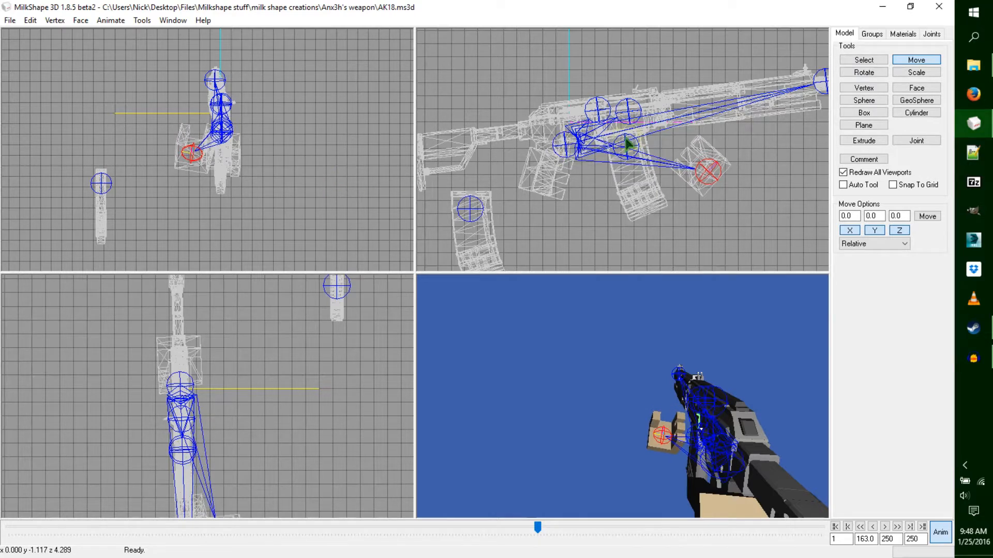
Step: Rotate the front hand joint in the front and side views and fine-tune its position
{"action": "left_click", "coordinate": [879, 73]}
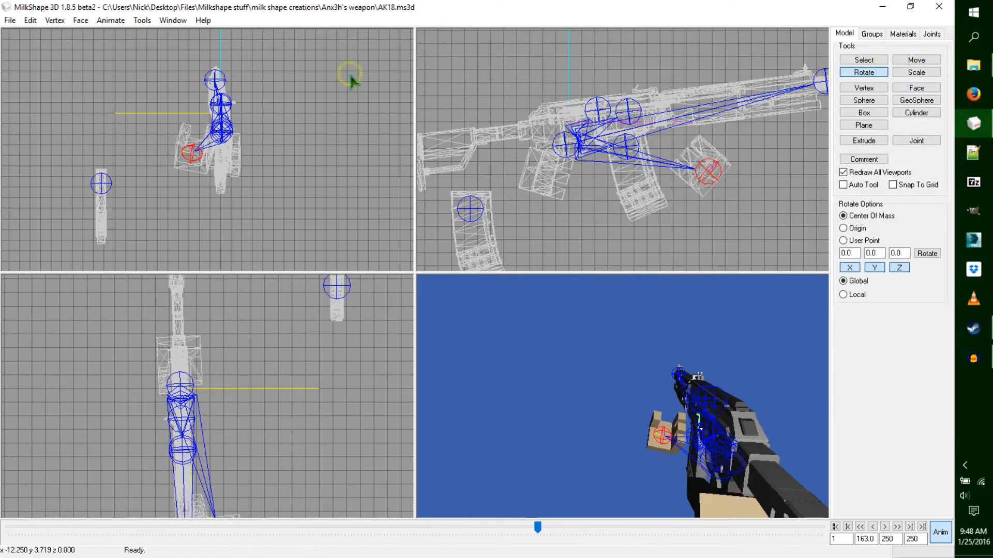
{"action": "left_click_drag", "start_coordinate": [352, 75], "coordinate": [361, 74]}
{"action": "left_click_drag", "start_coordinate": [665, 114], "coordinate": [661, 114]}
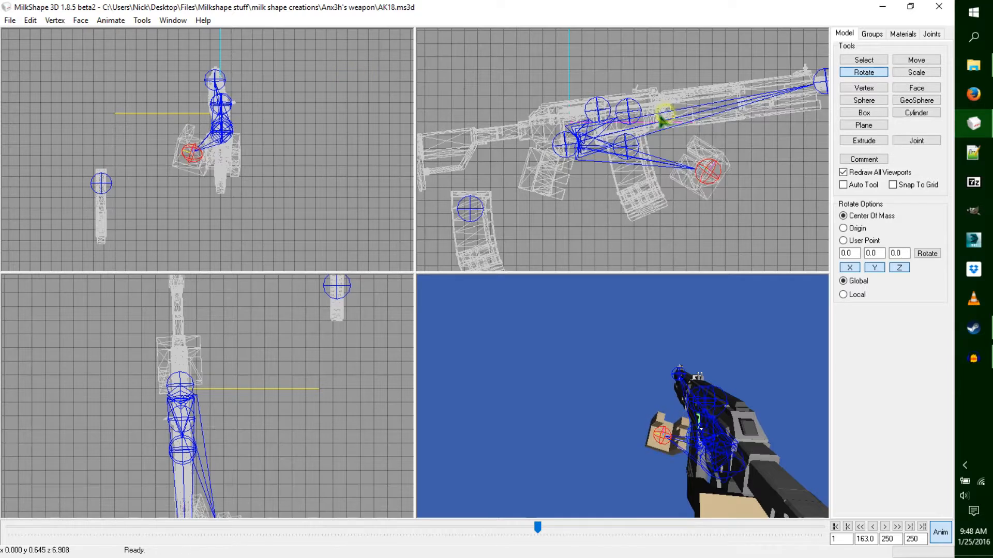
{"action": "left_click", "coordinate": [917, 60]}
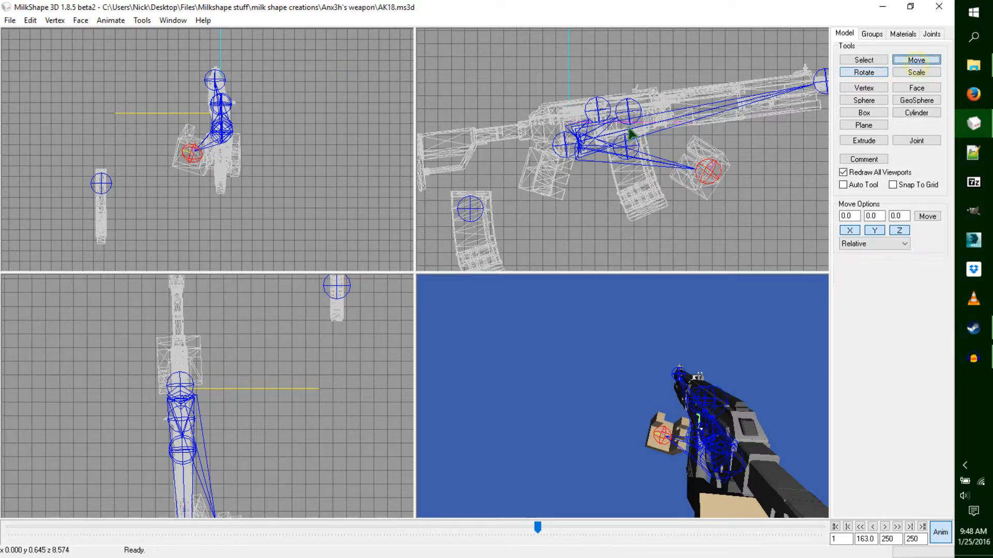
{"action": "left_click_drag", "start_coordinate": [294, 164], "coordinate": [292, 162]}
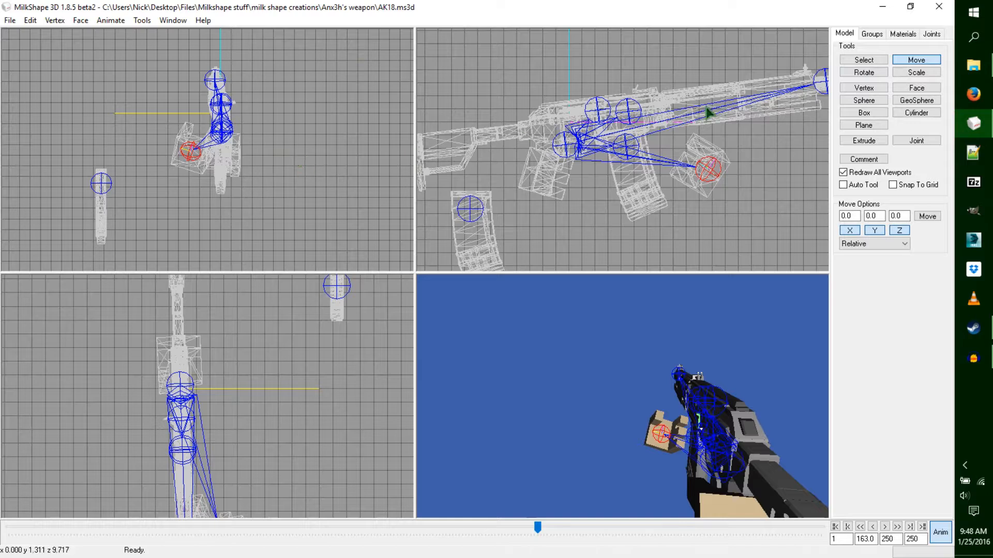
Step: Select the rifle's main joint, tilt the muzzle further up, raise the rifle slightly, and set a keyframe at frame 163
{"action": "left_click", "coordinate": [864, 60]}
{"action": "left_click", "coordinate": [565, 144]}
{"action": "left_click", "coordinate": [863, 72]}
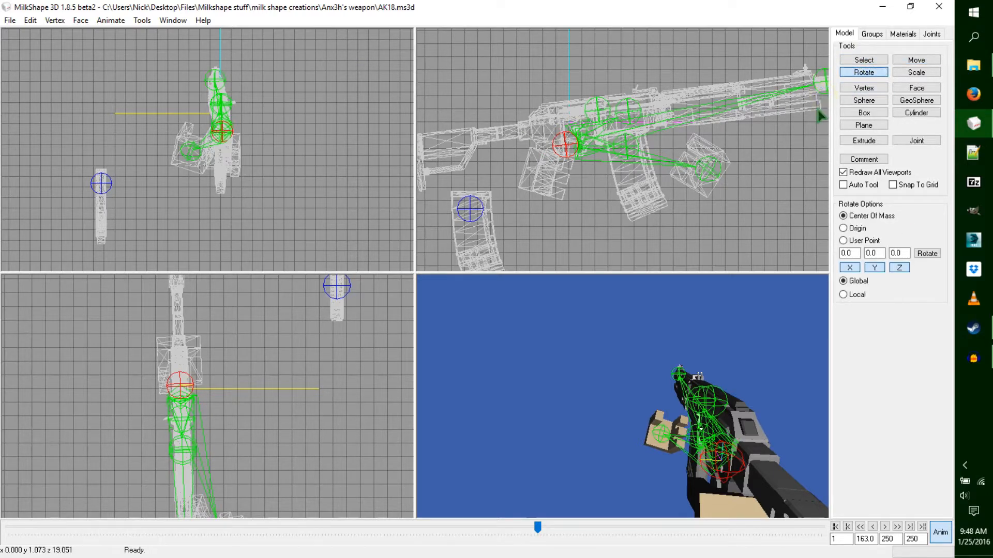
{"action": "left_click_drag", "start_coordinate": [821, 115], "coordinate": [821, 113]}
{"action": "left_click", "coordinate": [915, 60]}
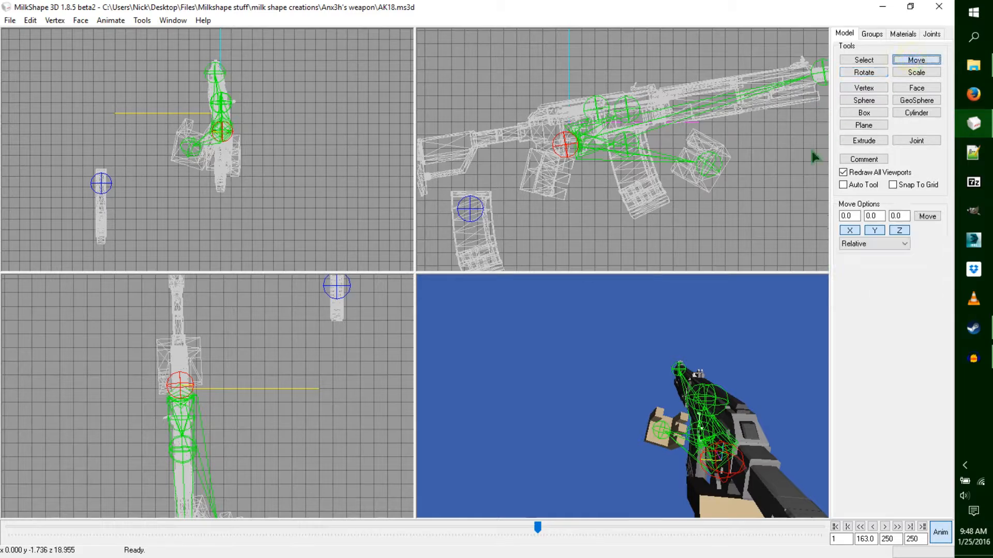
{"action": "left_click_drag", "start_coordinate": [794, 164], "coordinate": [798, 166]}
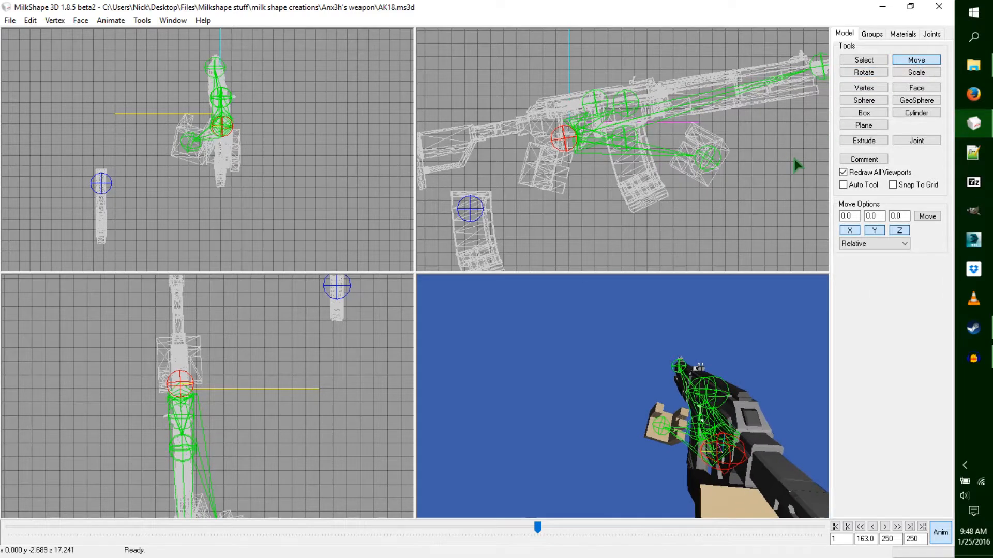
{"action": "key", "text": "ctrl+k"}
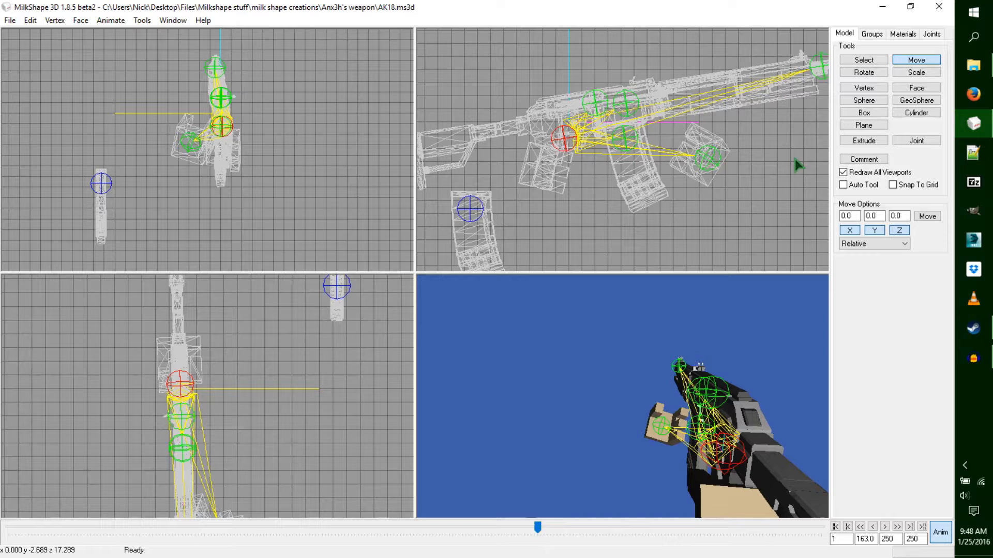
Step: At frame 163, select the front hand joint and rotate it in the side and top views to level the hand
{"action": "mouse_move", "coordinate": [534, 525]}
{"action": "left_mouse_down"}
{"action": "mouse_move", "coordinate": [503, 556]}
{"action": "mouse_move", "coordinate": [552, 545]}
{"action": "mouse_move", "coordinate": [538, 545]}
{"action": "left_mouse_up"}
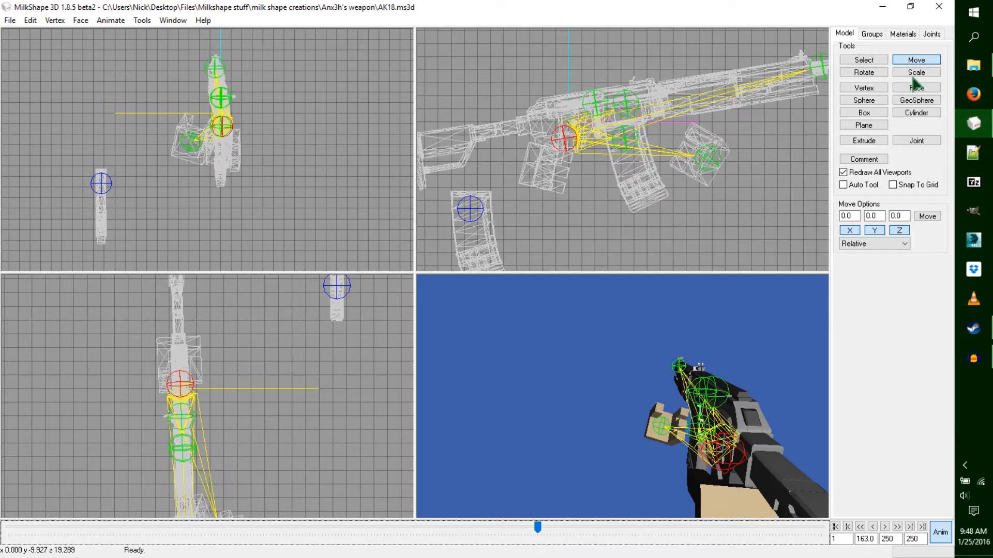
{"action": "left_click", "coordinate": [861, 60]}
{"action": "left_click", "coordinate": [711, 159]}
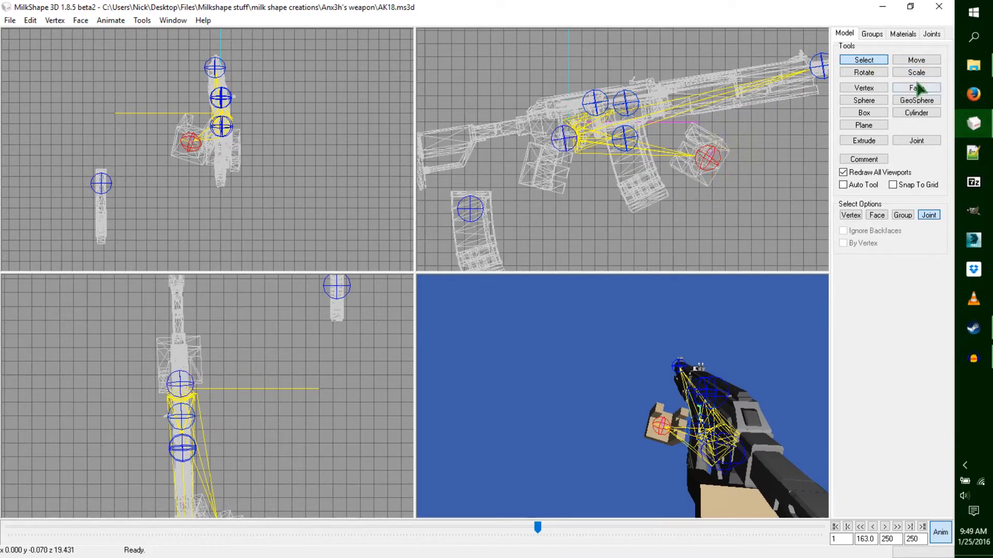
{"action": "left_click", "coordinate": [871, 74]}
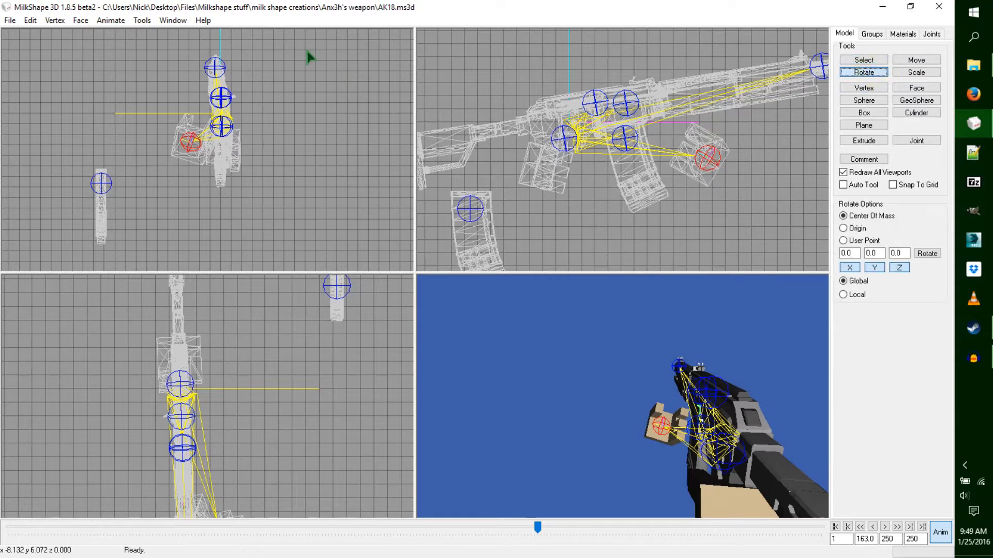
{"action": "left_click_drag", "start_coordinate": [625, 74], "coordinate": [624, 81]}
{"action": "left_click_drag", "start_coordinate": [366, 363], "coordinate": [370, 364]}
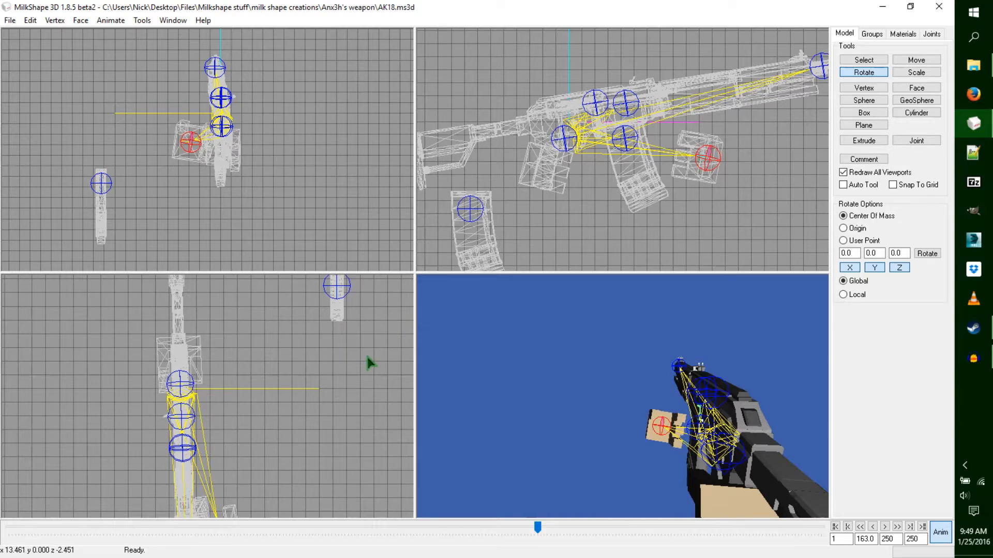
Step: At frame 166, move the front hand joint down, back and outward from the rifle, and adjust its rotation in all three views
{"action": "mouse_move", "coordinate": [548, 534]}
{"action": "left_mouse_down"}
{"action": "mouse_move", "coordinate": [499, 541]}
{"action": "mouse_move", "coordinate": [553, 523]}
{"action": "mouse_move", "coordinate": [470, 532]}
{"action": "mouse_move", "coordinate": [549, 525]}
{"action": "mouse_move", "coordinate": [500, 527]}
{"action": "mouse_move", "coordinate": [511, 545]}
{"action": "mouse_move", "coordinate": [552, 538]}
{"action": "mouse_move", "coordinate": [541, 538]}
{"action": "left_mouse_up"}
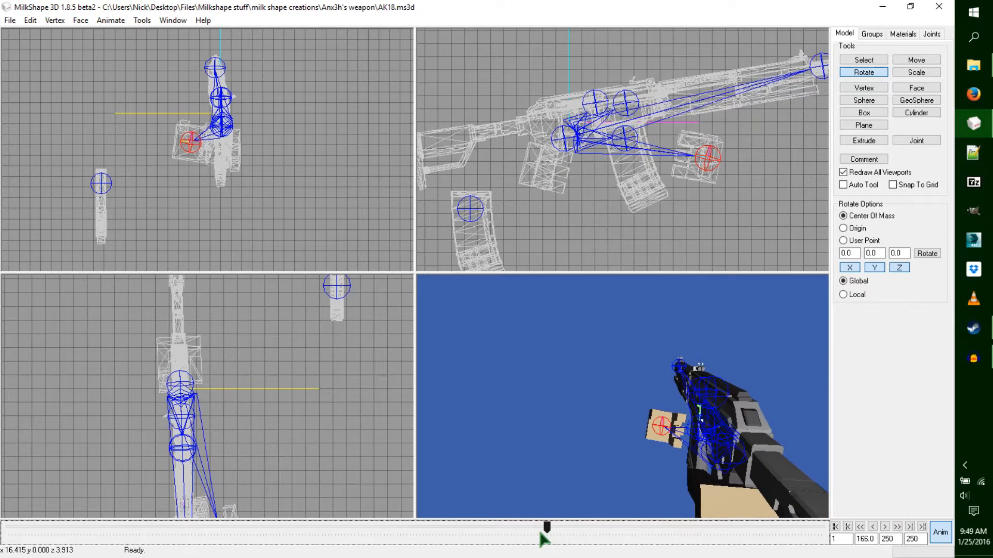
{"action": "left_click", "coordinate": [915, 60]}
{"action": "left_click_drag", "start_coordinate": [318, 174], "coordinate": [306, 193]}
{"action": "left_click_drag", "start_coordinate": [267, 389], "coordinate": [287, 370]}
{"action": "left_click", "coordinate": [851, 71]}
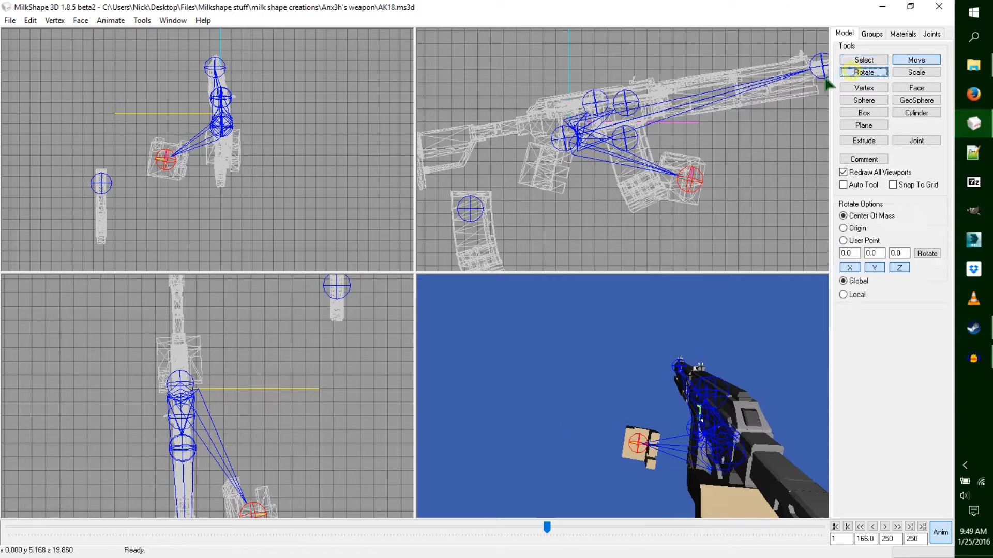
{"action": "left_click_drag", "start_coordinate": [185, 117], "coordinate": [182, 116]}
{"action": "left_click_drag", "start_coordinate": [283, 407], "coordinate": [303, 388]}
{"action": "left_click_drag", "start_coordinate": [574, 150], "coordinate": [569, 152]}
Step: Select the rifle's main joint, shift the rifle slightly back, tilt the muzzle up a little, and set a keyframe at frame 166
{"action": "left_click", "coordinate": [873, 61]}
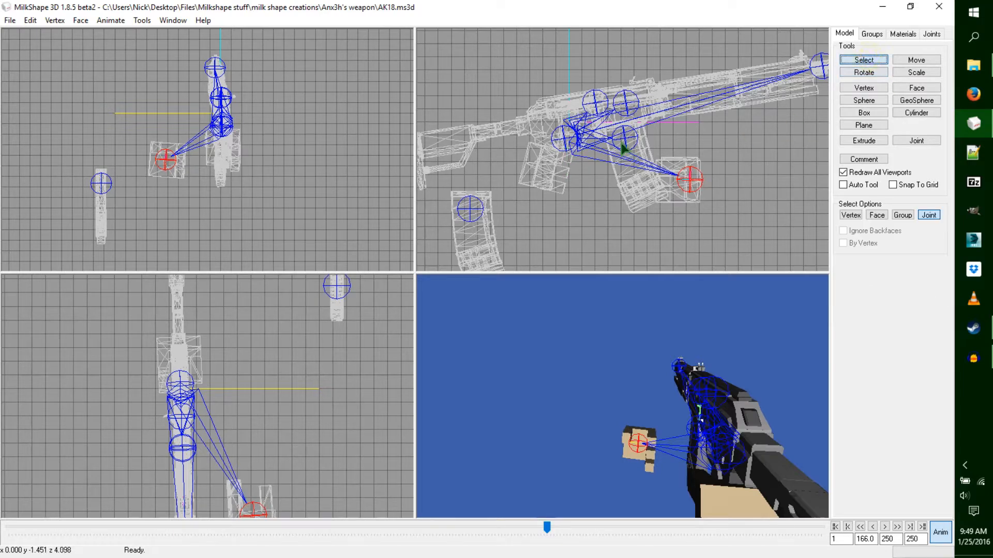
{"action": "left_click", "coordinate": [563, 140]}
{"action": "left_click", "coordinate": [913, 60]}
{"action": "left_click_drag", "start_coordinate": [788, 127], "coordinate": [785, 130]}
{"action": "left_click", "coordinate": [864, 74]}
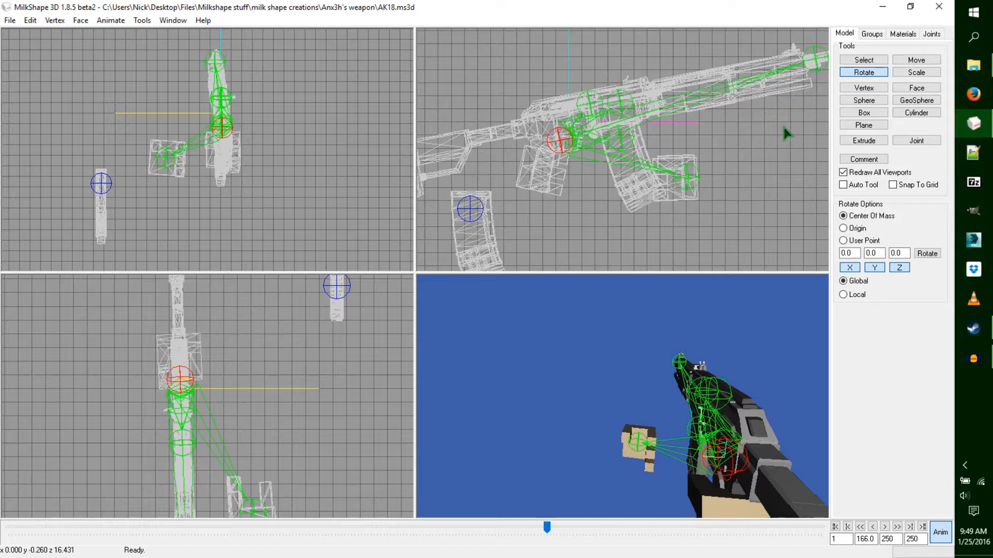
{"action": "key", "text": "ctrl+k"}
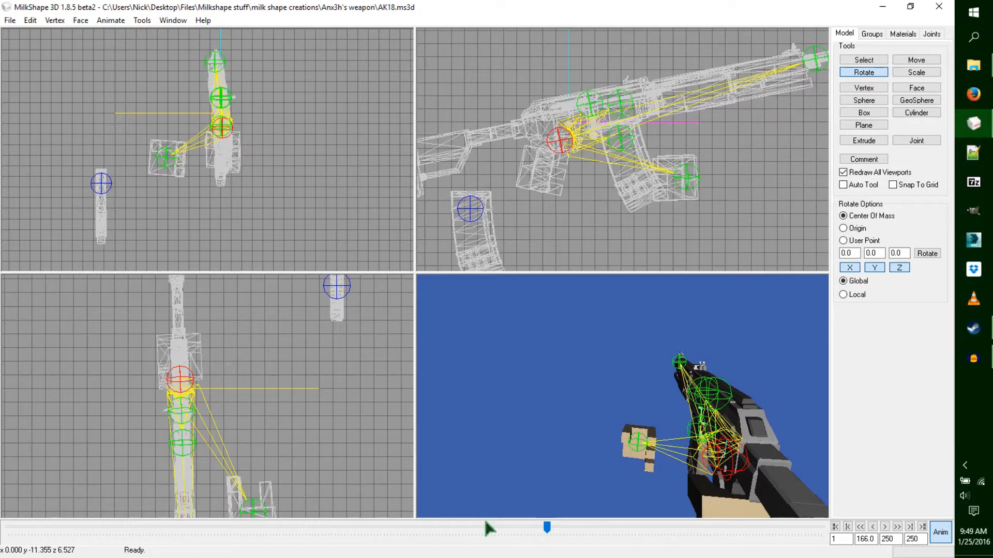
Step: At frame 169, select the front hand joint and move it further outward and back in the top view
{"action": "left_click", "coordinate": [546, 528]}
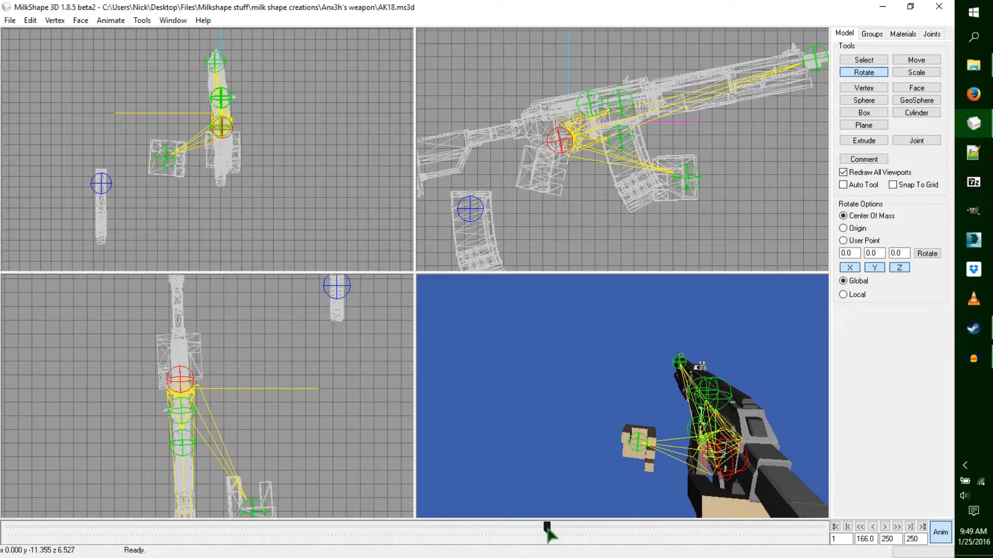
{"action": "key", "text": "Right"}
{"action": "key", "text": "Right"}
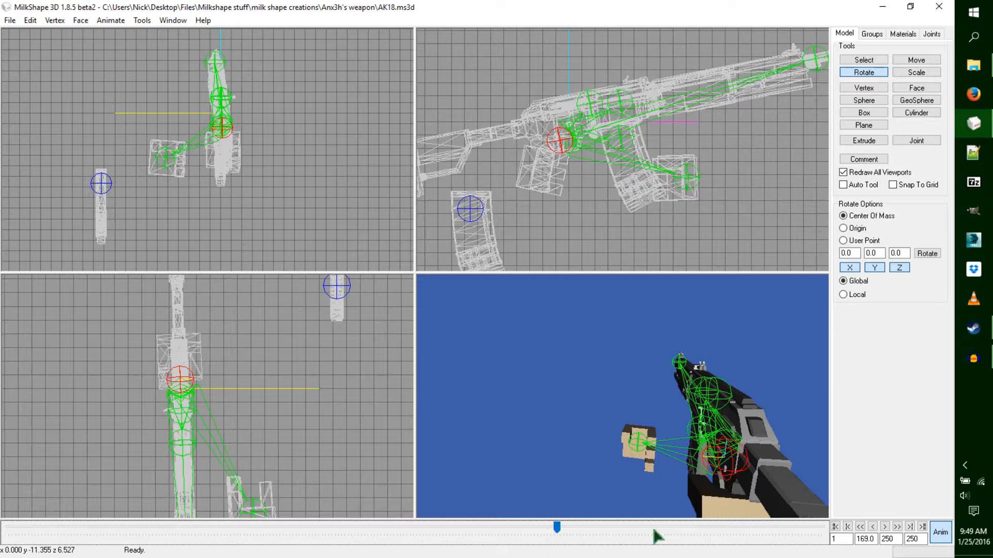
{"action": "left_click", "coordinate": [863, 60]}
{"action": "left_click", "coordinate": [704, 174]}
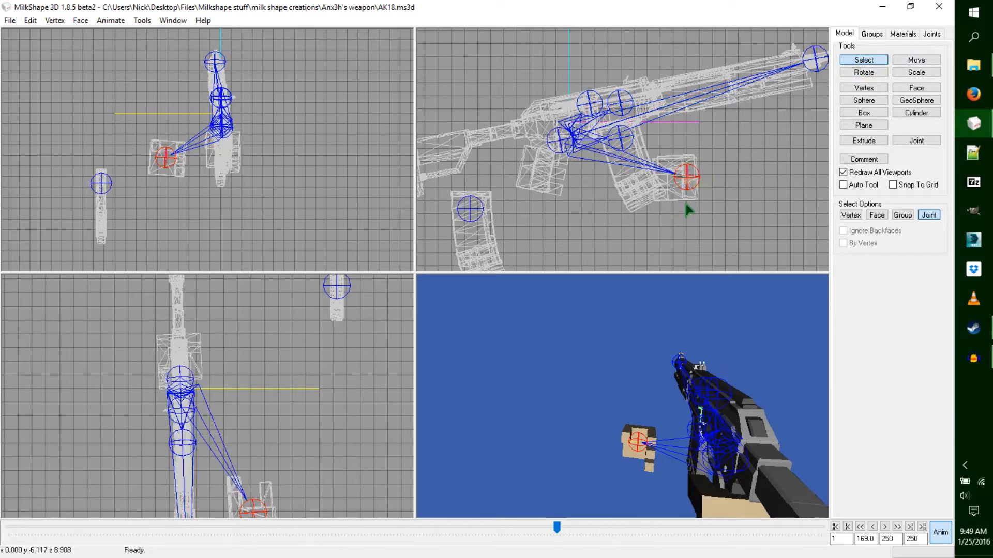
{"action": "left_click", "coordinate": [923, 60]}
{"action": "left_click_drag", "start_coordinate": [319, 388], "coordinate": [363, 357]}
Step: Rotate the front hand joint in the top and front views, and nudge it slightly back toward the rifle
{"action": "left_click", "coordinate": [864, 72]}
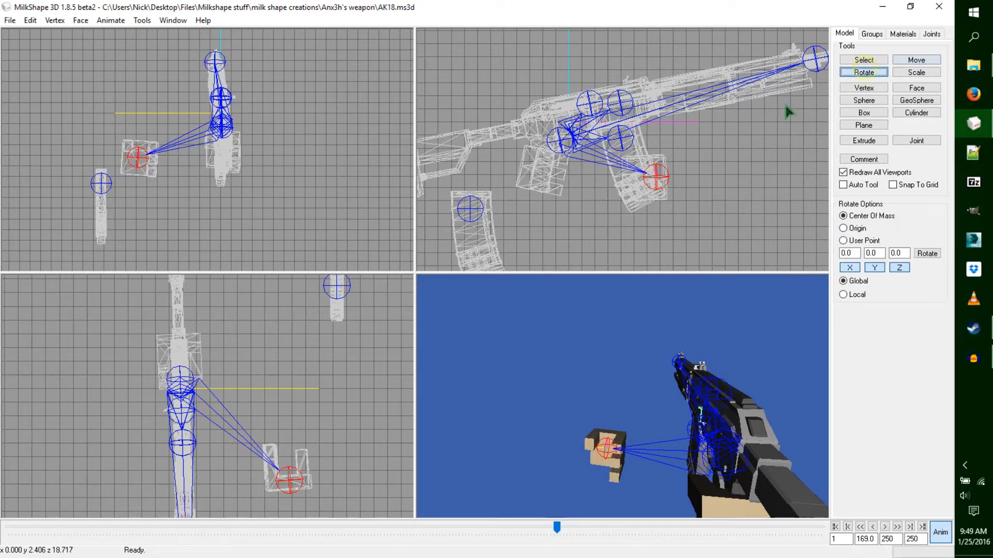
{"action": "left_click_drag", "start_coordinate": [310, 394], "coordinate": [321, 394]}
{"action": "left_click_drag", "start_coordinate": [294, 91], "coordinate": [299, 91]}
{"action": "left_click", "coordinate": [914, 60]}
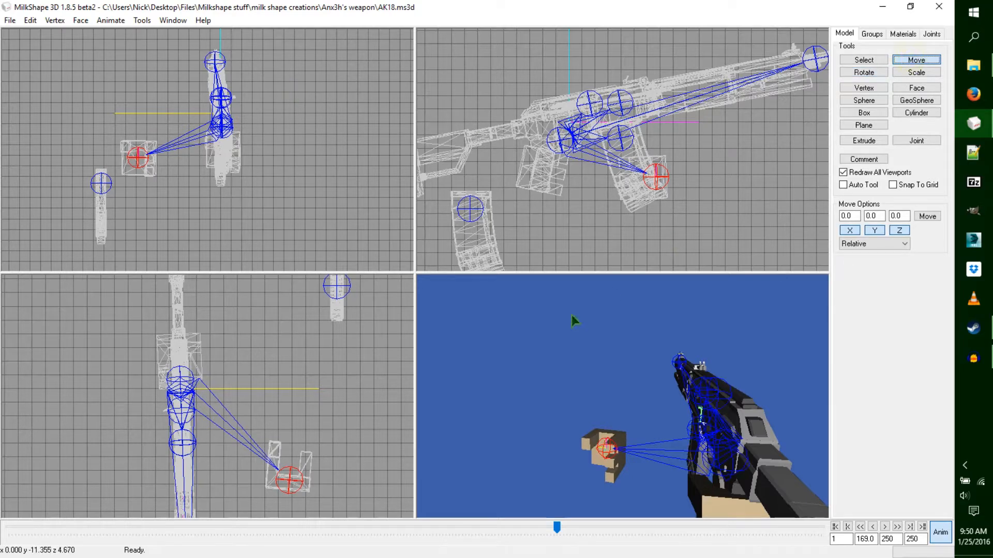
{"action": "mouse_move", "coordinate": [355, 436]}
{"action": "left_mouse_down"}
{"action": "mouse_move", "coordinate": [337, 435]}
{"action": "mouse_move", "coordinate": [336, 443]}
{"action": "mouse_move", "coordinate": [348, 430]}
{"action": "left_mouse_up"}
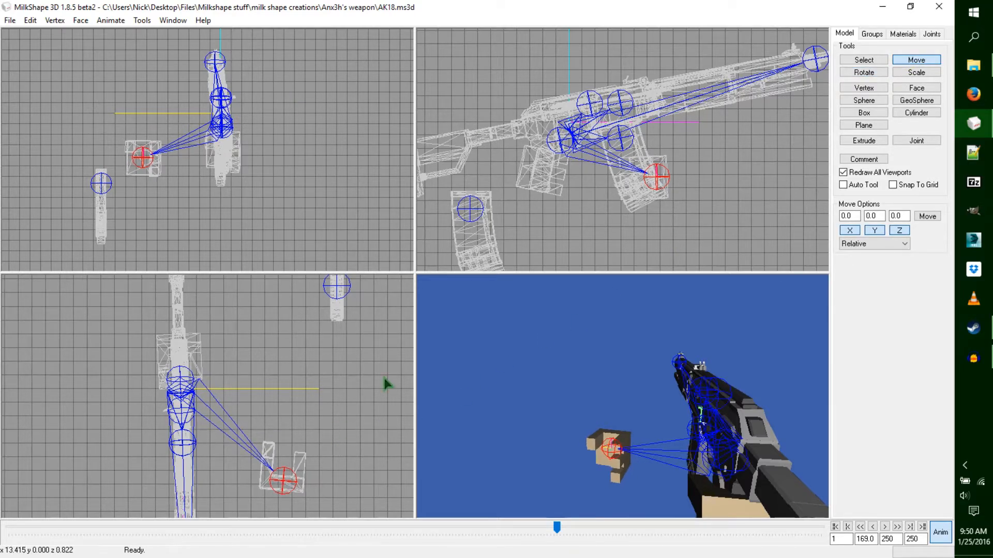
Step: Select the rifle's main joint, tilt the muzzle further up, and raise the rifle slightly
{"action": "left_click", "coordinate": [864, 60]}
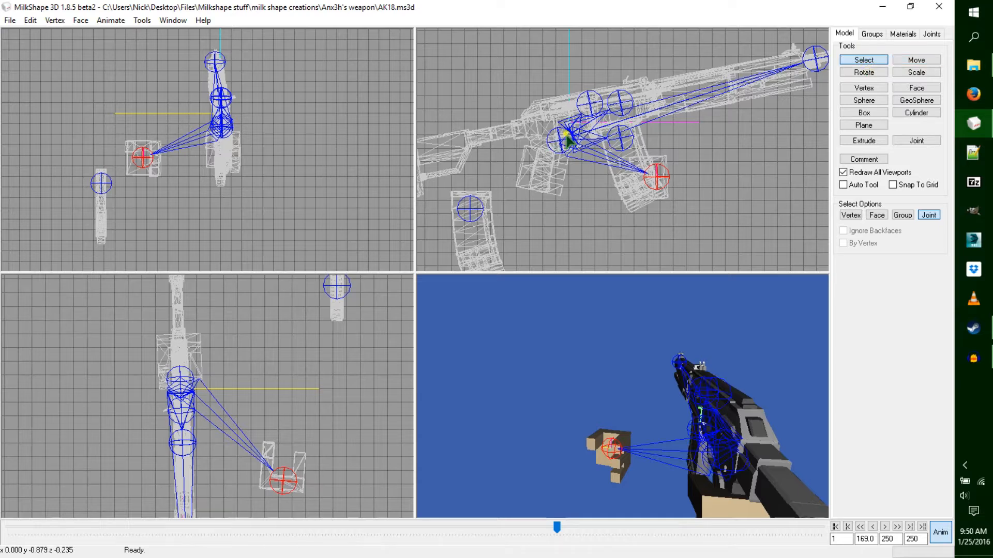
{"action": "left_click", "coordinate": [568, 140]}
{"action": "left_click", "coordinate": [864, 72]}
{"action": "left_click_drag", "start_coordinate": [780, 120], "coordinate": [781, 117]}
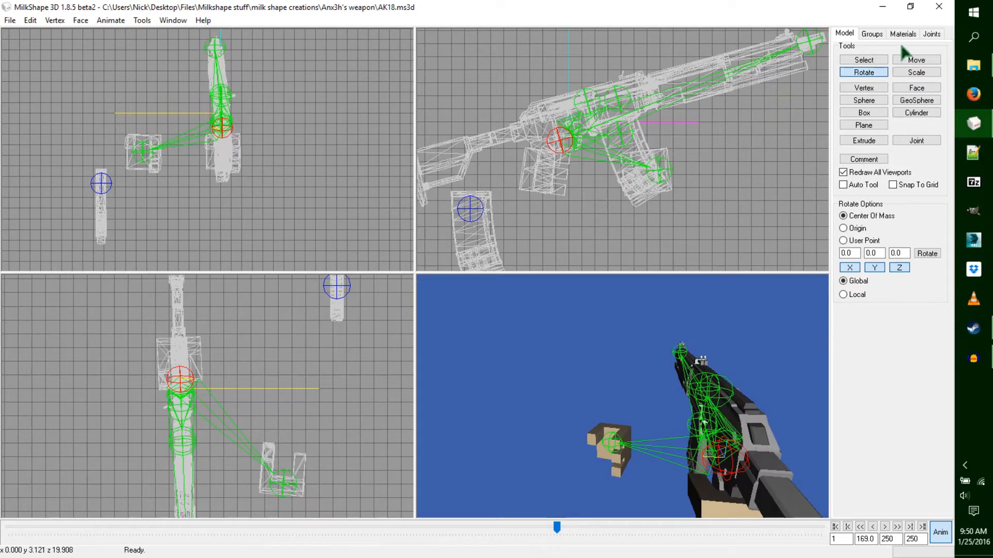
{"action": "left_click", "coordinate": [913, 60]}
{"action": "left_click_drag", "start_coordinate": [762, 153], "coordinate": [755, 142]}
Step: Select the front hand joint, move it slightly down and back, and set a keyframe at frame 169
{"action": "left_click", "coordinate": [864, 60]}
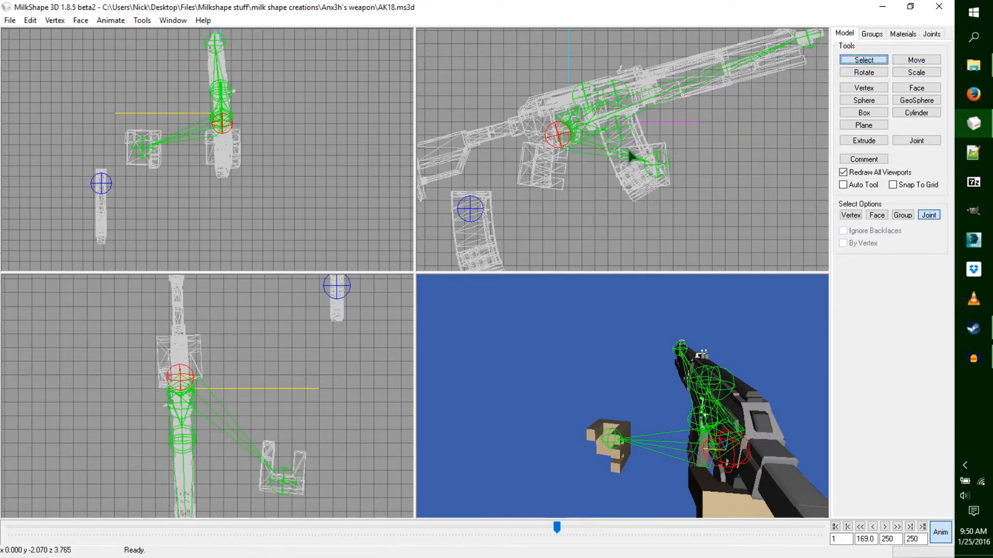
{"action": "left_click", "coordinate": [655, 165]}
{"action": "left_click", "coordinate": [916, 60]}
{"action": "left_click_drag", "start_coordinate": [779, 136], "coordinate": [763, 151]}
{"action": "key", "text": "ctrl+k"}
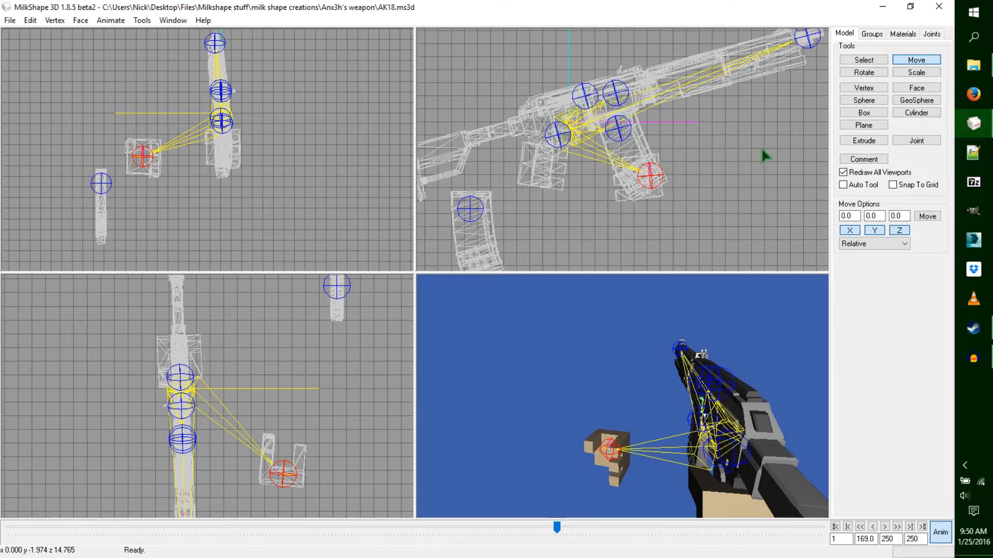
Step: At frame 172, move the front hand joint well down and back below the rifle's magazine, and slightly further outward
{"action": "left_click_drag", "start_coordinate": [558, 534], "coordinate": [561, 512]}
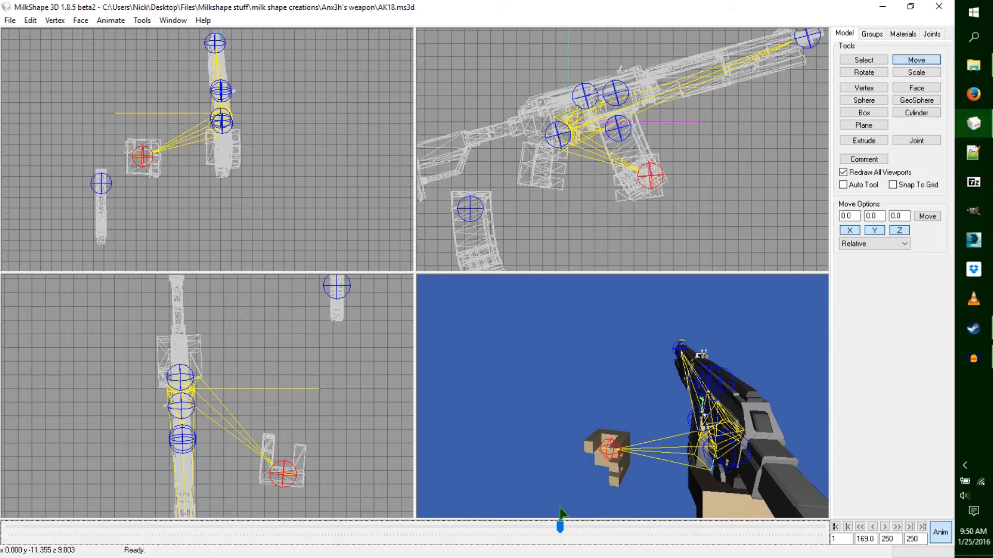
{"action": "key", "text": "Right"}
{"action": "key", "text": "Right"}
{"action": "left_click_drag", "start_coordinate": [730, 178], "coordinate": [704, 215]}
{"action": "left_click_drag", "start_coordinate": [234, 218], "coordinate": [224, 224]}
Step: Rotate the front hand joint slightly in the top view and move it further back and down
{"action": "left_click", "coordinate": [863, 73]}
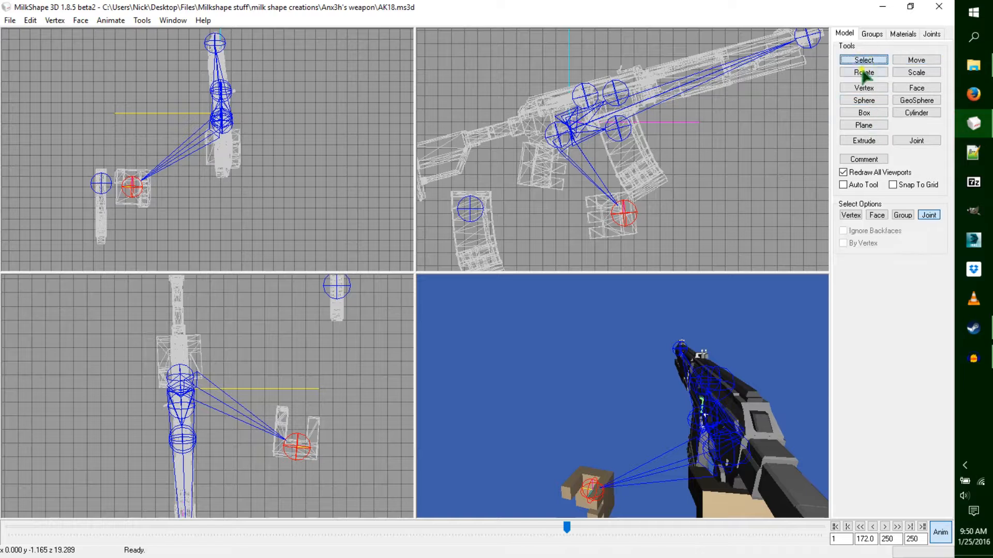
{"action": "left_click_drag", "start_coordinate": [350, 357], "coordinate": [350, 350]}
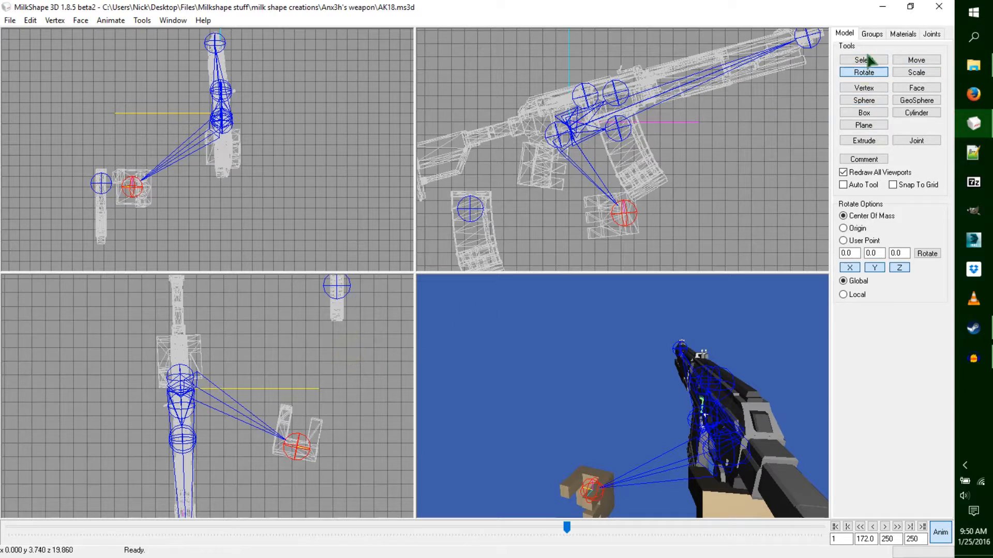
{"action": "left_click", "coordinate": [915, 60]}
{"action": "left_click_drag", "start_coordinate": [721, 178], "coordinate": [703, 194]}
Step: Select the rifle's main joint, tilt the muzzle slightly down, lower the rifle and move it back, and set a keyframe at frame 172
{"action": "left_click", "coordinate": [862, 60]}
{"action": "left_click", "coordinate": [557, 134]}
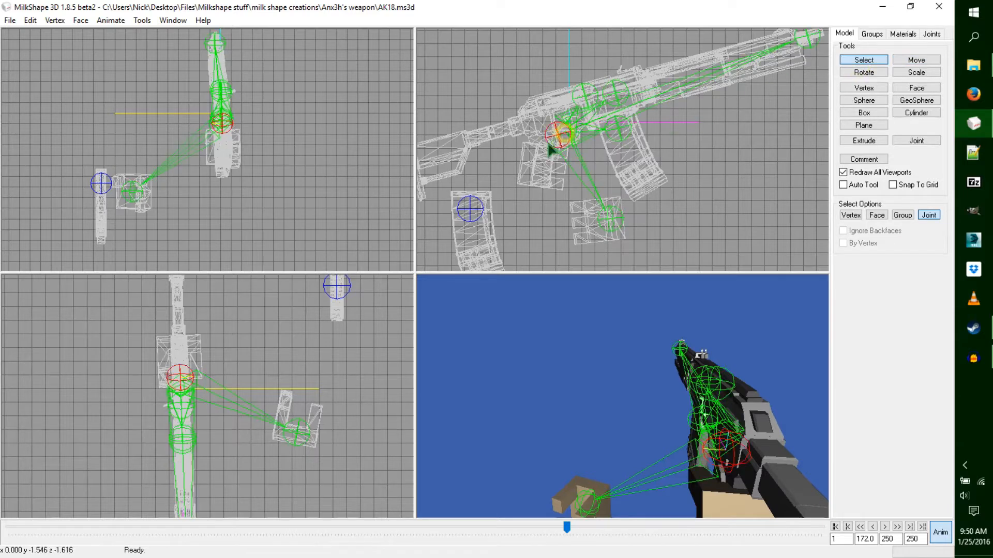
{"action": "left_click", "coordinate": [863, 73]}
{"action": "left_click_drag", "start_coordinate": [822, 70], "coordinate": [813, 88]}
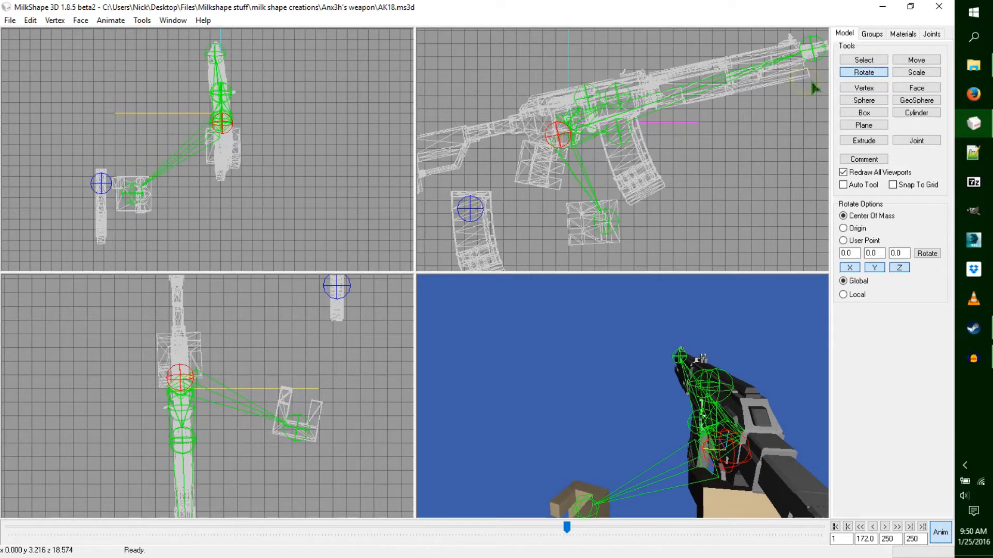
{"action": "left_click", "coordinate": [913, 61]}
{"action": "left_click_drag", "start_coordinate": [753, 138], "coordinate": [736, 154]}
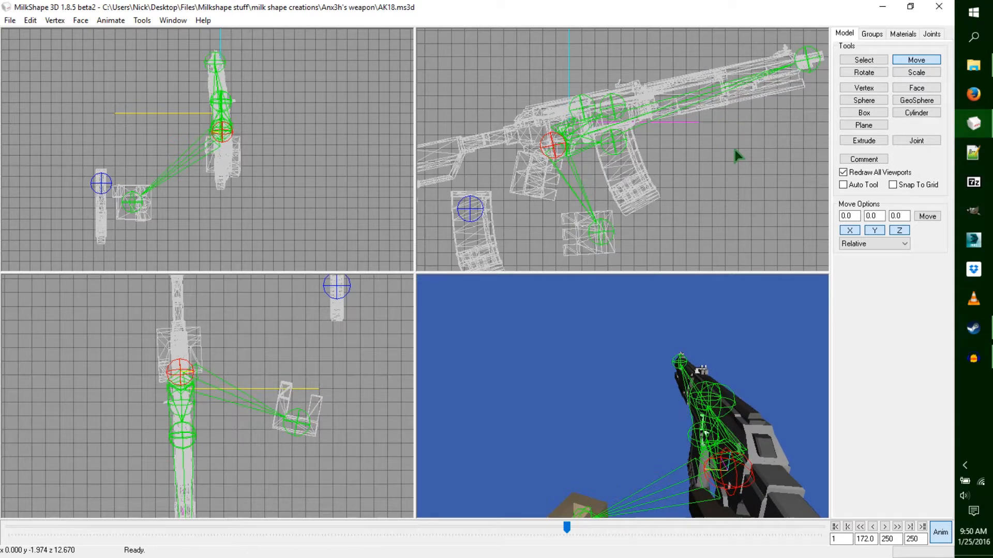
{"action": "key", "text": "ctrl+k"}
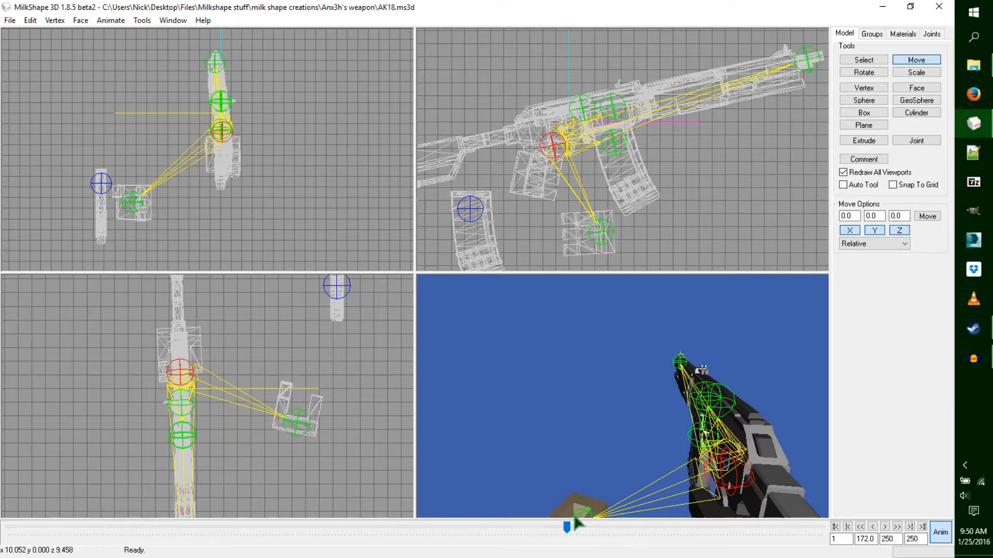
Step: Go to frame 176 and paste the copied keyframes to bring the front hand beside the spare magazine
{"action": "left_click_drag", "start_coordinate": [567, 532], "coordinate": [573, 535]}
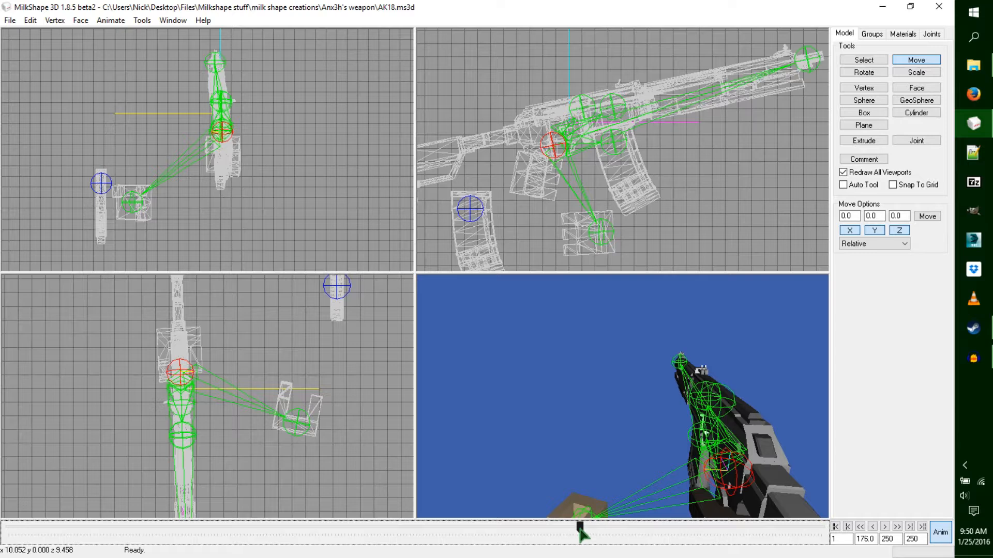
{"action": "left_click", "coordinate": [111, 20]}
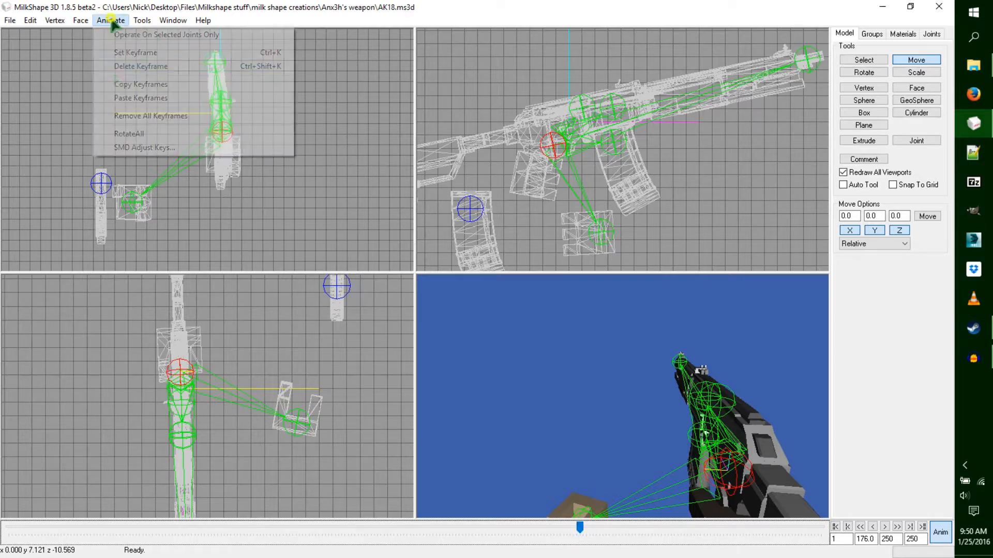
{"action": "left_click", "coordinate": [122, 95]}
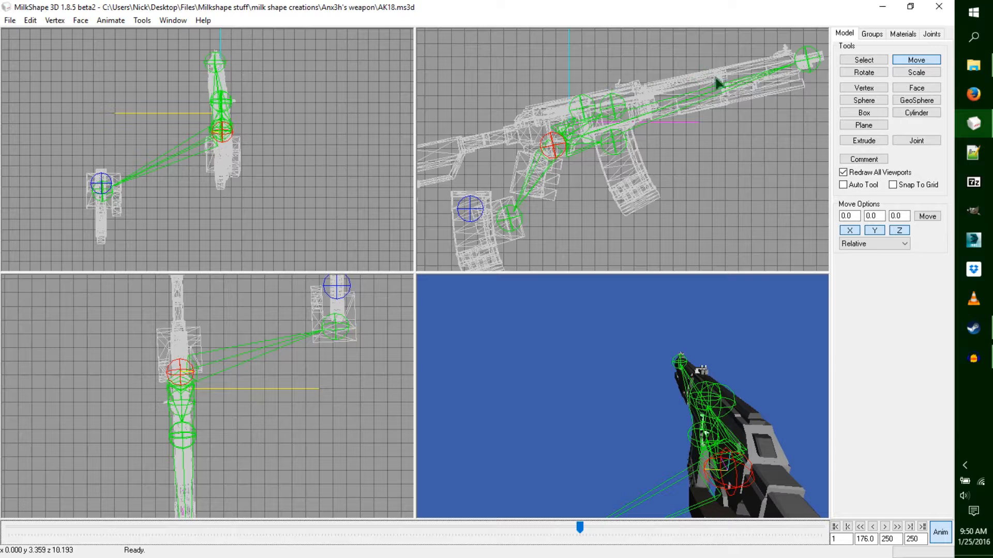
Step: Select the front hand joint, straighten the hand, and move it back and slightly outward onto the spare magazine
{"action": "left_click", "coordinate": [863, 60]}
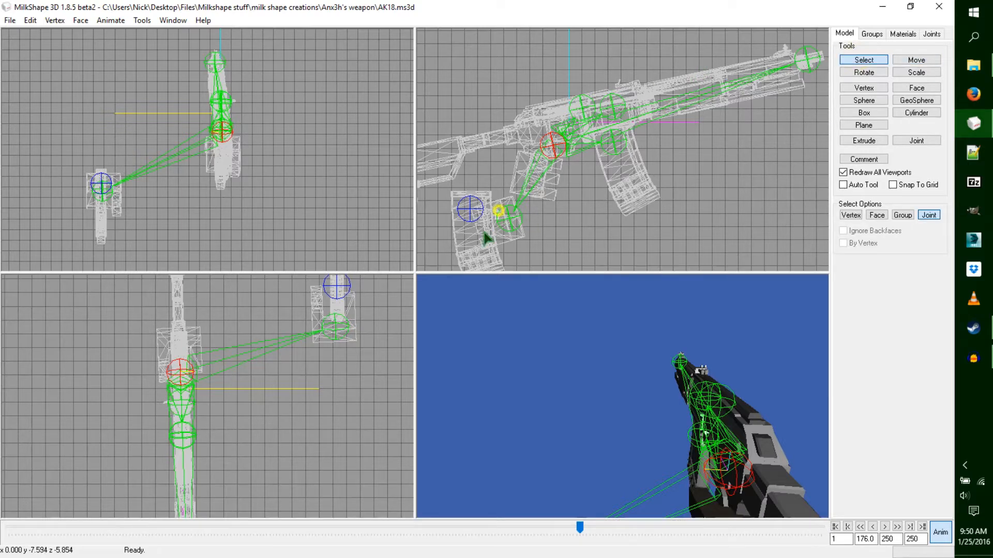
{"action": "left_click", "coordinate": [509, 218]}
{"action": "left_click", "coordinate": [865, 73]}
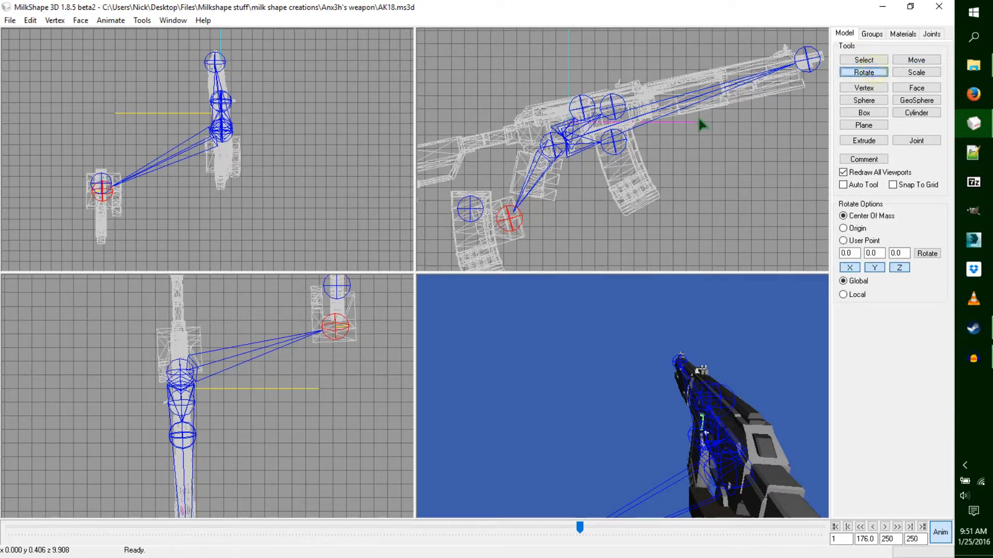
{"action": "left_click", "coordinate": [909, 62]}
{"action": "left_click_drag", "start_coordinate": [605, 195], "coordinate": [598, 201]}
{"action": "left_click_drag", "start_coordinate": [206, 215], "coordinate": [191, 218]}
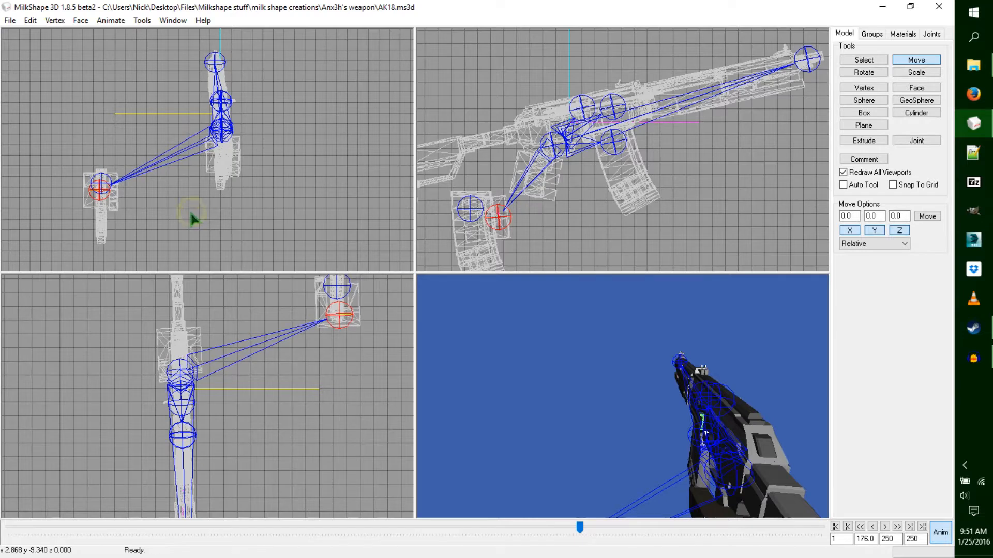
Step: Select the front hand and spare magazine joints together and copy their keyframes
{"action": "left_click", "coordinate": [876, 60]}
{"action": "left_click_drag", "start_coordinate": [518, 195], "coordinate": [422, 249]}
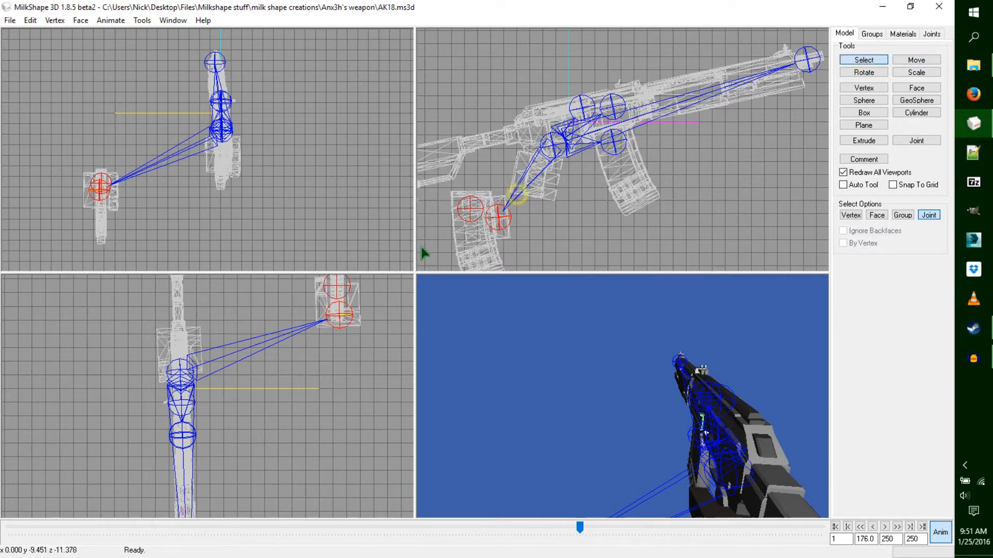
{"action": "left_click", "coordinate": [111, 20]}
{"action": "left_click", "coordinate": [132, 84]}
Step: Toggle Operate On Selected Joints Only and set a keyframe at frame 176
{"action": "left_click", "coordinate": [111, 20]}
{"action": "left_click", "coordinate": [116, 40]}
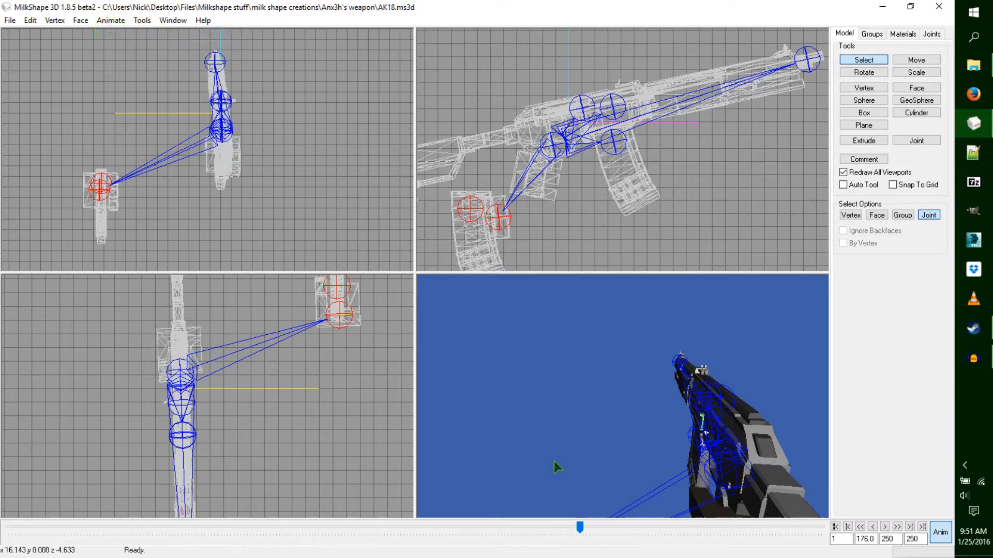
{"action": "key", "text": "ctrl+k"}
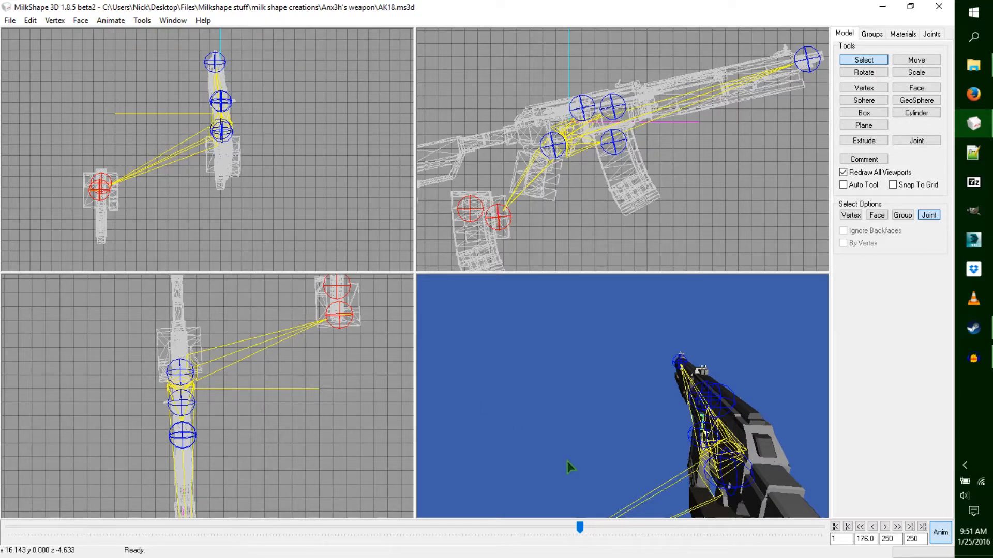
Step: At frame 176, select the rifle joint, rotate the muzzle down slightly, and move the rifle a little down and back
{"action": "left_click", "coordinate": [551, 147]}
{"action": "left_click", "coordinate": [881, 71]}
{"action": "left_click_drag", "start_coordinate": [822, 85], "coordinate": [844, 84]}
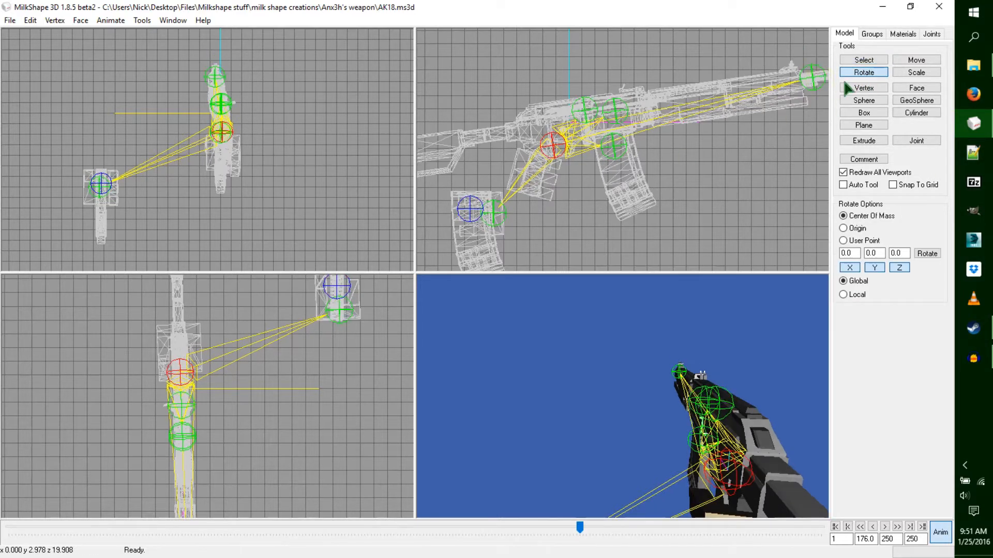
{"action": "left_click", "coordinate": [917, 60]}
{"action": "left_click_drag", "start_coordinate": [753, 159], "coordinate": [749, 167]}
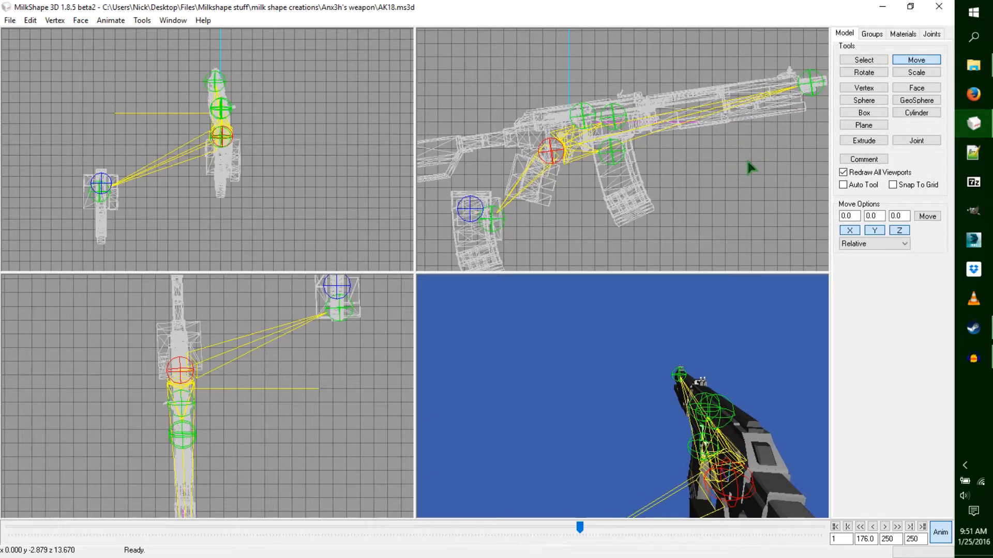
{"action": "mouse_move", "coordinate": [584, 530]}
{"action": "left_mouse_down"}
{"action": "mouse_move", "coordinate": [532, 540]}
{"action": "mouse_move", "coordinate": [588, 539]}
{"action": "mouse_move", "coordinate": [454, 540]}
{"action": "mouse_move", "coordinate": [510, 546]}
{"action": "mouse_move", "coordinate": [588, 527]}
{"action": "mouse_move", "coordinate": [540, 523]}
{"action": "mouse_move", "coordinate": [526, 551]}
{"action": "mouse_move", "coordinate": [594, 534]}
{"action": "mouse_move", "coordinate": [418, 530]}
{"action": "mouse_move", "coordinate": [579, 527]}
{"action": "left_mouse_up"}
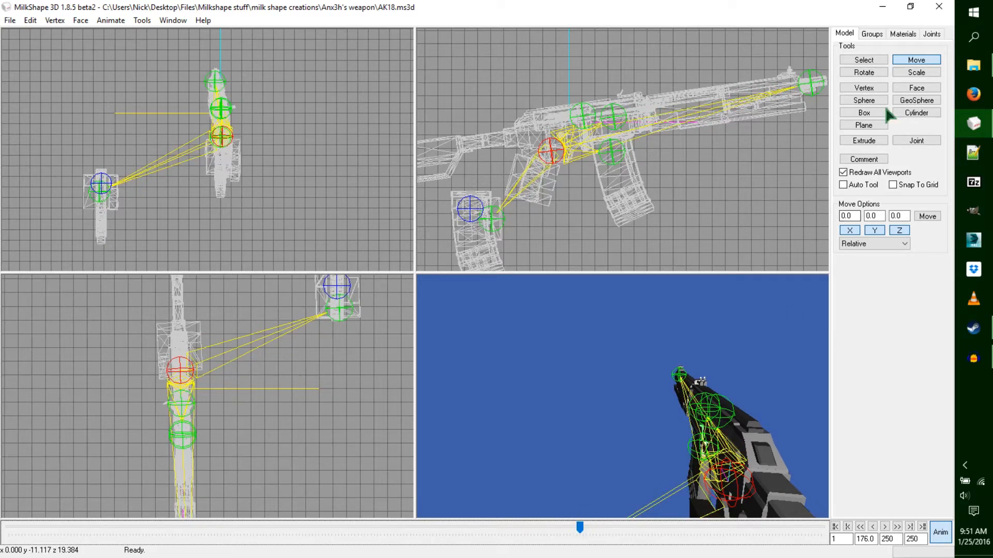
Step: Select the front hand and spare magazine joints, go to frame 179, and move them forward, slightly up, and inward toward the rifle
{"action": "left_click", "coordinate": [882, 60]}
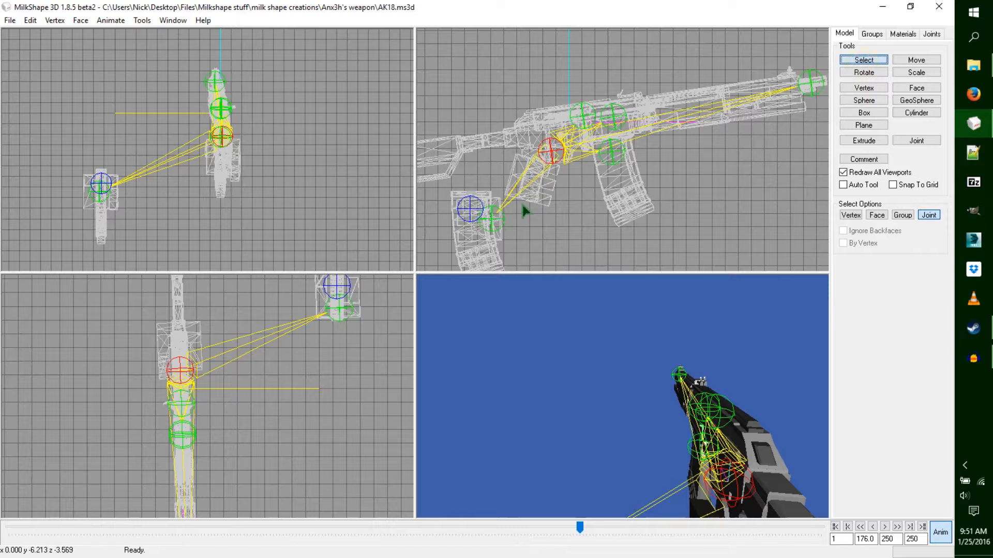
{"action": "left_click_drag", "start_coordinate": [517, 199], "coordinate": [443, 256]}
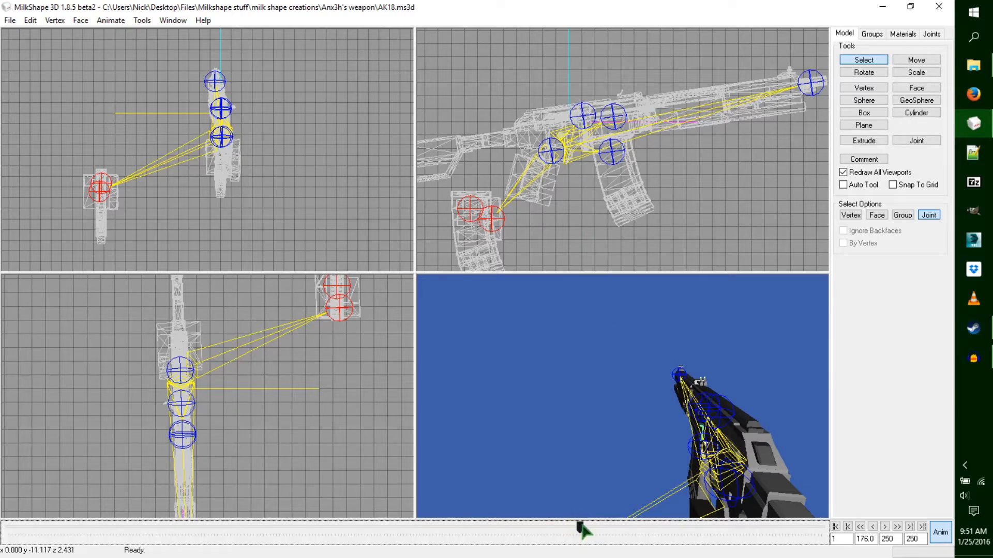
{"action": "left_click_drag", "start_coordinate": [582, 527], "coordinate": [583, 528]}
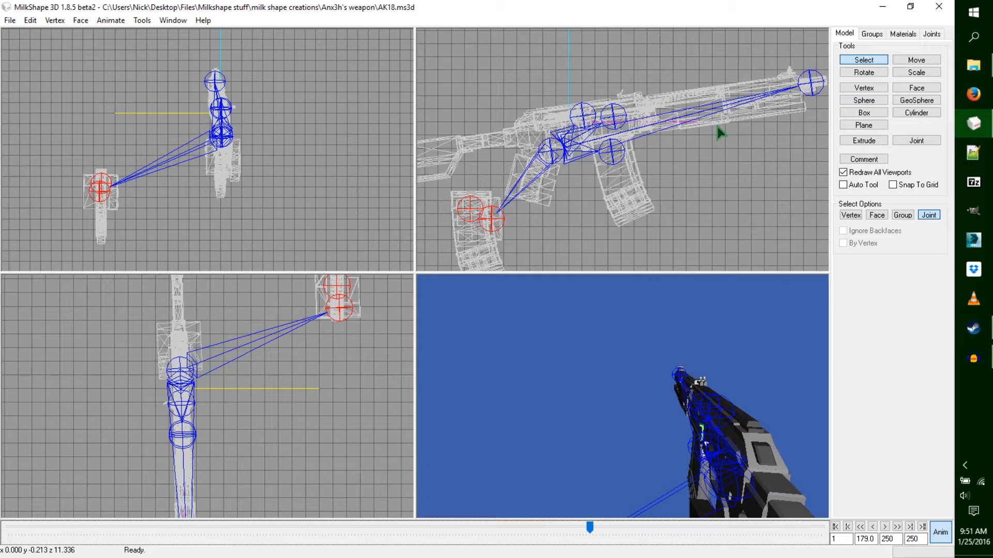
{"action": "left_click", "coordinate": [916, 60]}
{"action": "left_click_drag", "start_coordinate": [228, 413], "coordinate": [221, 426]}
{"action": "left_click_drag", "start_coordinate": [475, 236], "coordinate": [510, 224]}
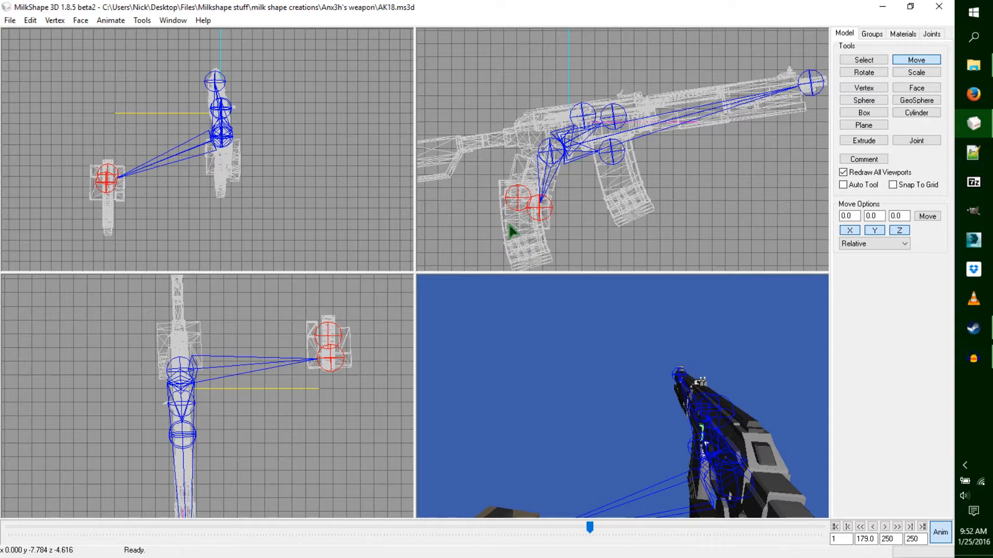
Step: Select the rifle joint, try levelling it and moving it slightly forward and up, and undo both changes
{"action": "left_click", "coordinate": [864, 60]}
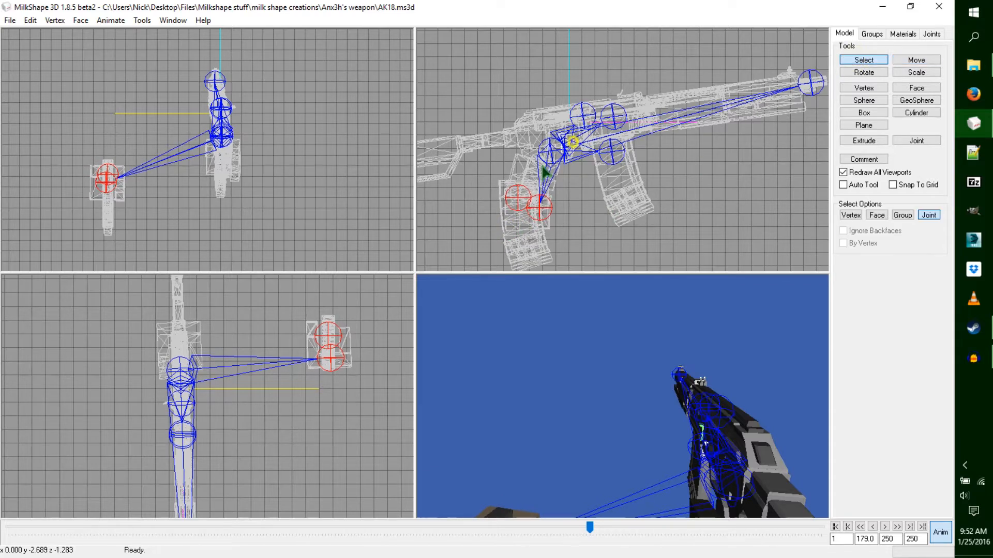
{"action": "left_click", "coordinate": [550, 151]}
{"action": "left_click", "coordinate": [864, 72]}
{"action": "left_click_drag", "start_coordinate": [820, 93], "coordinate": [829, 99]}
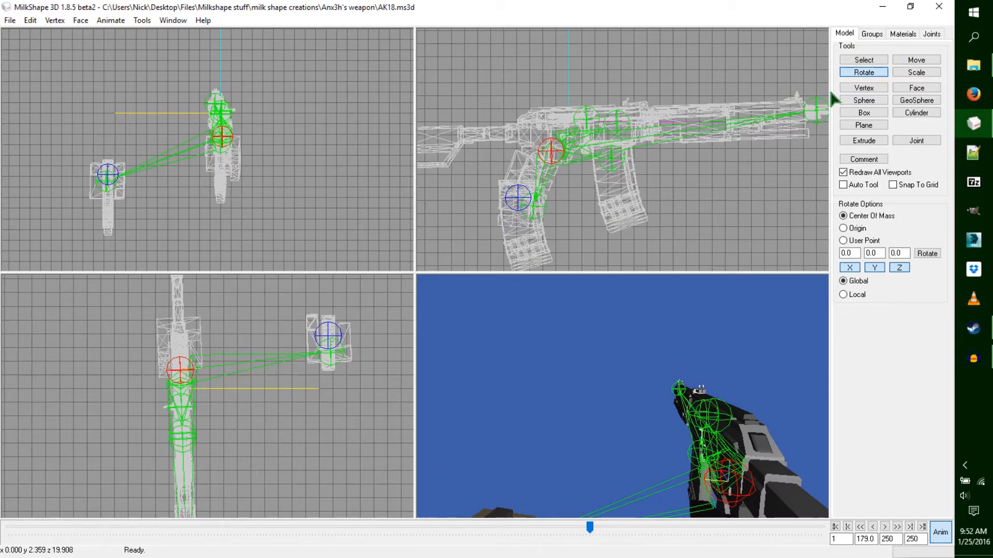
{"action": "left_click", "coordinate": [916, 60]}
{"action": "left_click_drag", "start_coordinate": [558, 154], "coordinate": [565, 150]}
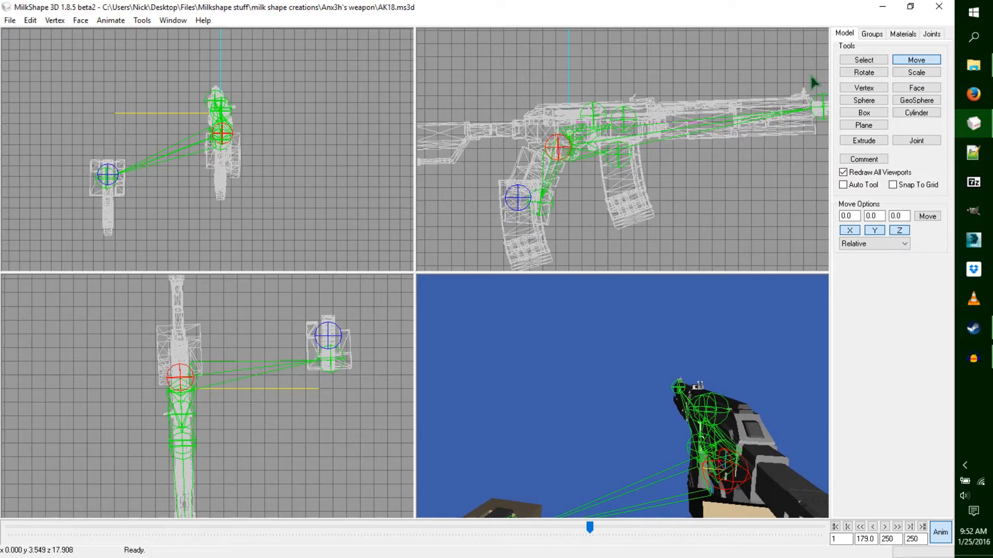
{"action": "key", "text": "ctrl+z"}
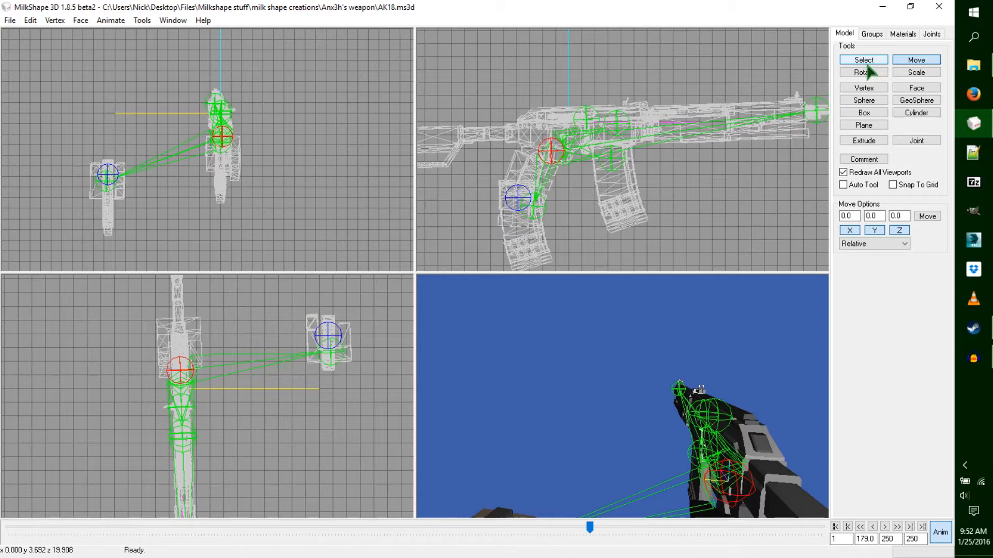
{"action": "key", "text": "ctrl+z"}
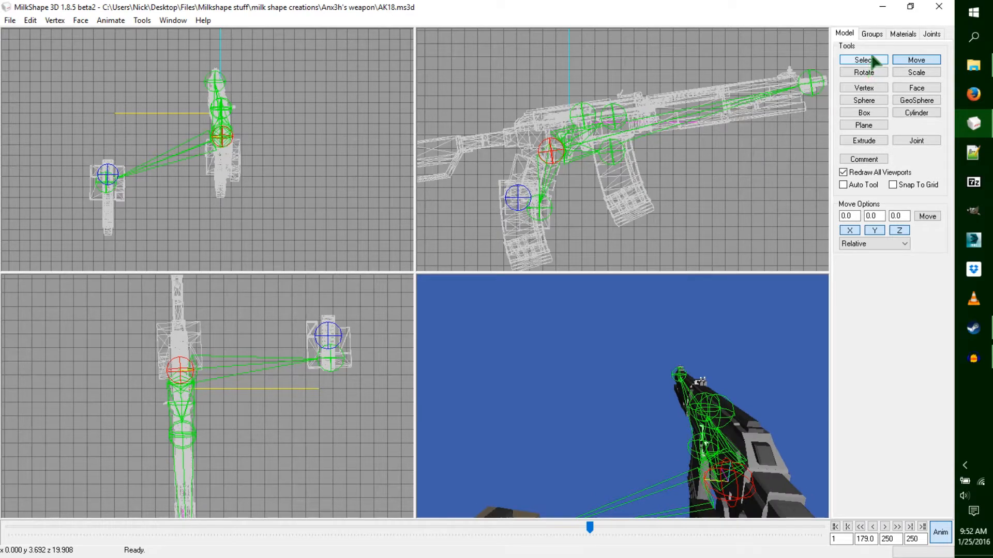
Step: Try rotating and moving the rifle together with the spare magazine, and undo back to the rifle joint selection
{"action": "left_click", "coordinate": [872, 61]}
{"action": "left_click_drag", "start_coordinate": [529, 184], "coordinate": [512, 213]}
{"action": "left_click", "coordinate": [863, 72]}
{"action": "left_click_drag", "start_coordinate": [787, 79], "coordinate": [797, 83]}
{"action": "left_click", "coordinate": [915, 60]}
{"action": "left_click_drag", "start_coordinate": [755, 122], "coordinate": [760, 116]}
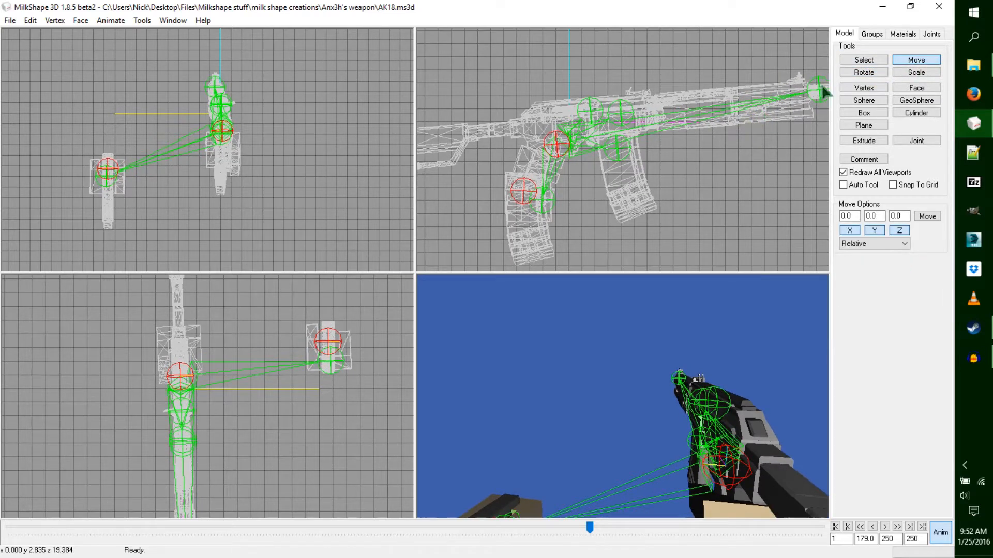
{"action": "left_click", "coordinate": [863, 60]}
{"action": "left_click", "coordinate": [523, 187]}
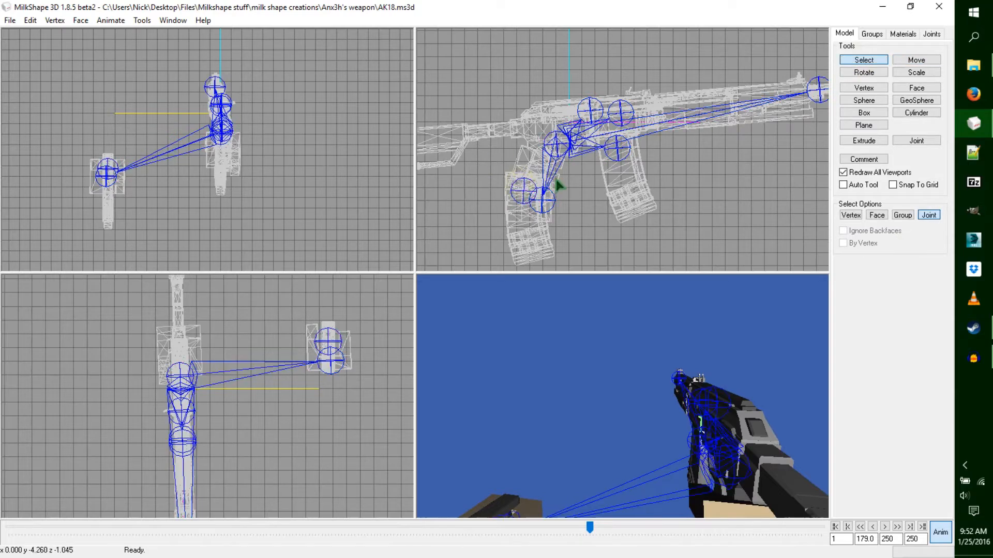
{"action": "left_click", "coordinate": [556, 147]}
{"action": "left_click", "coordinate": [864, 73]}
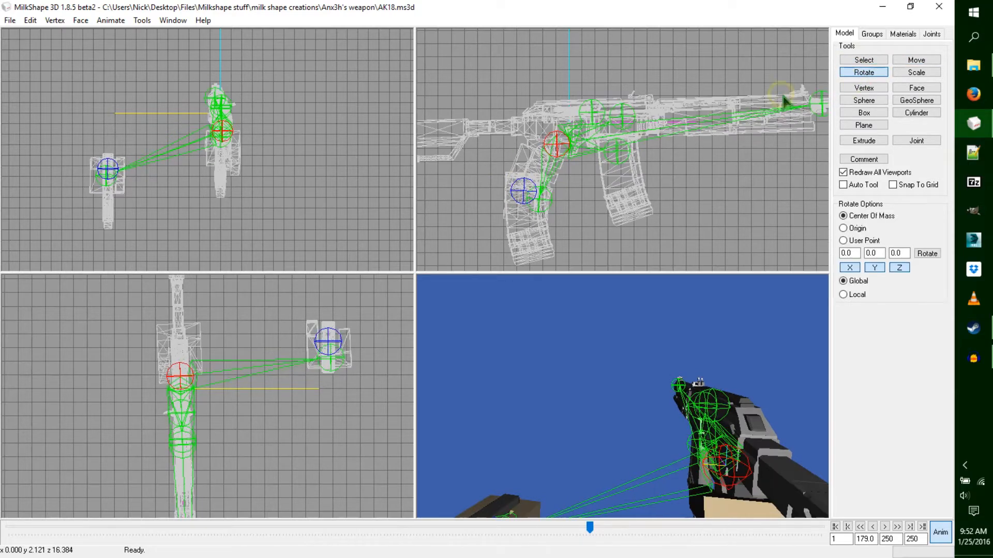
{"action": "key", "text": "ctrl+z"}
{"action": "key", "text": "ctrl+z"}
{"action": "key", "text": "ctrl+z"}
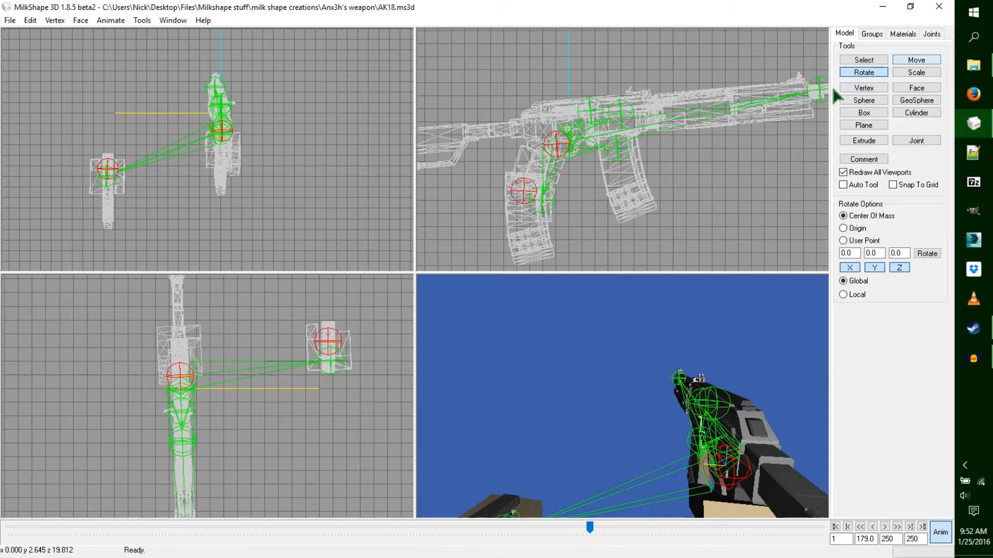
{"action": "key", "text": "ctrl+z"}
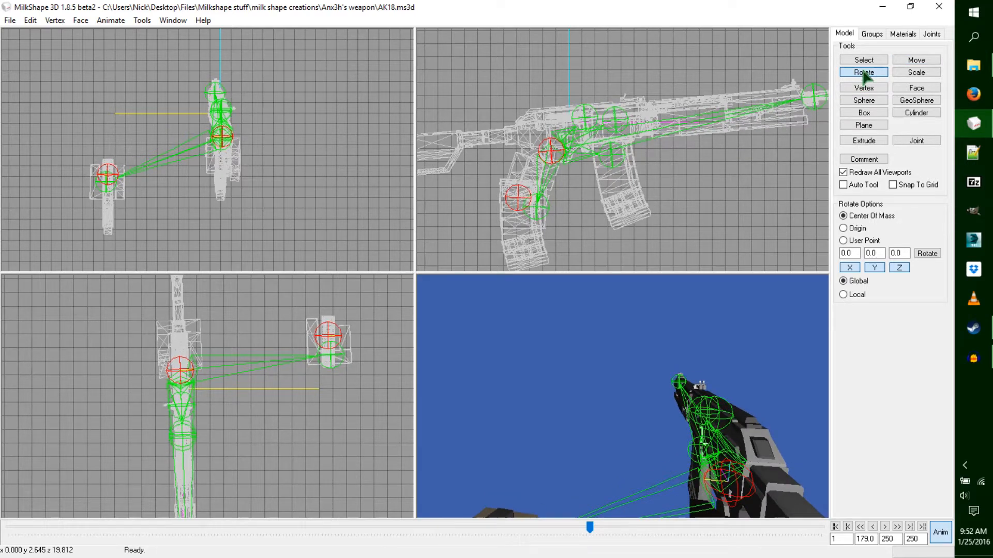
{"action": "key", "text": "ctrl+z"}
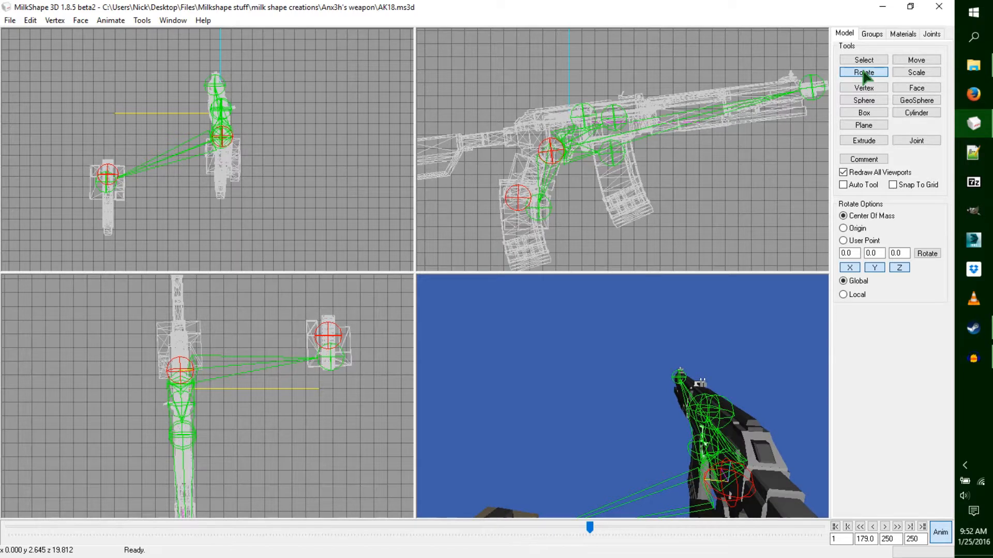
{"action": "key", "text": "ctrl+z"}
{"action": "key", "text": "ctrl+z"}
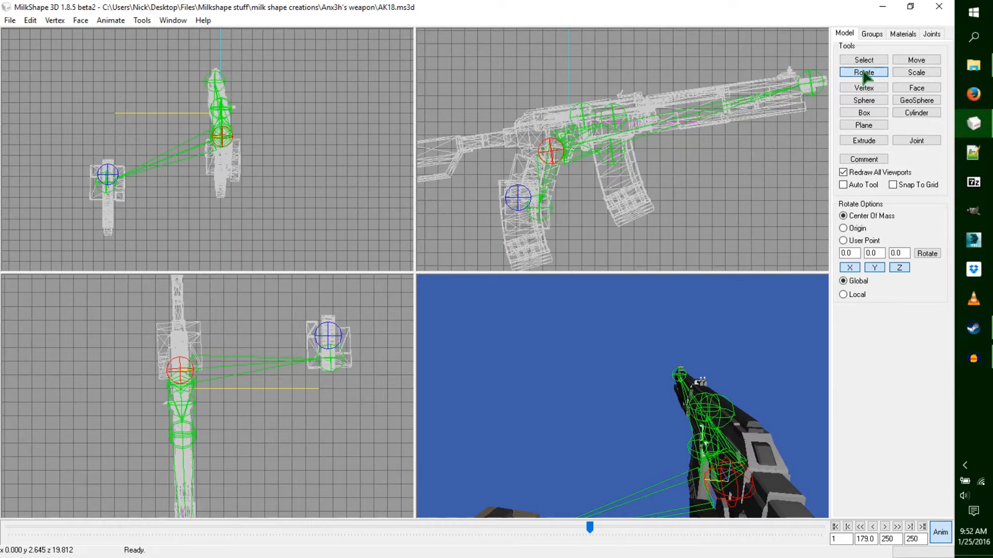
Step: Rotate the rifle's muzzle down until the barrel is nearly level, and move the rifle slightly forward and up at frame 179
{"action": "left_click", "coordinate": [865, 60]}
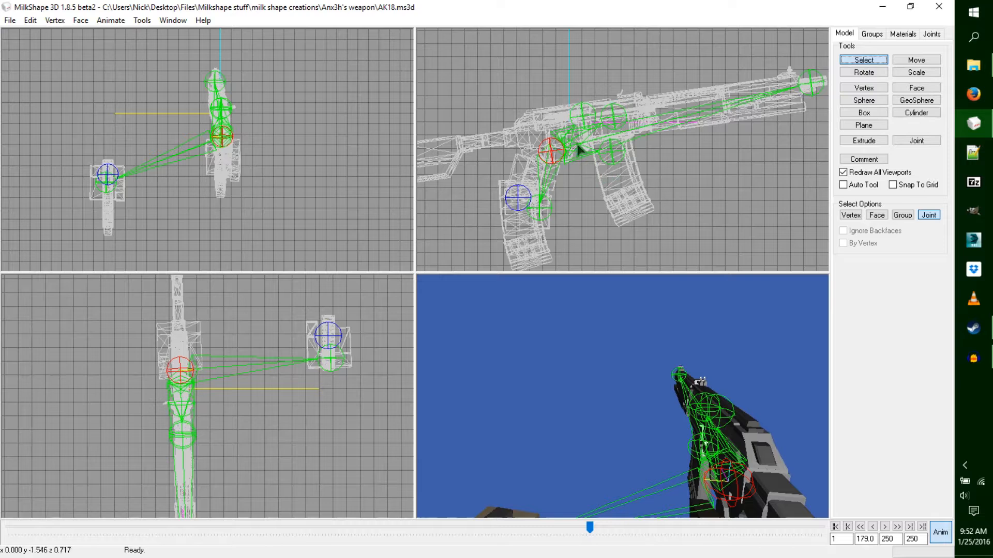
{"action": "left_click", "coordinate": [867, 74]}
{"action": "left_click_drag", "start_coordinate": [802, 94], "coordinate": [799, 92]}
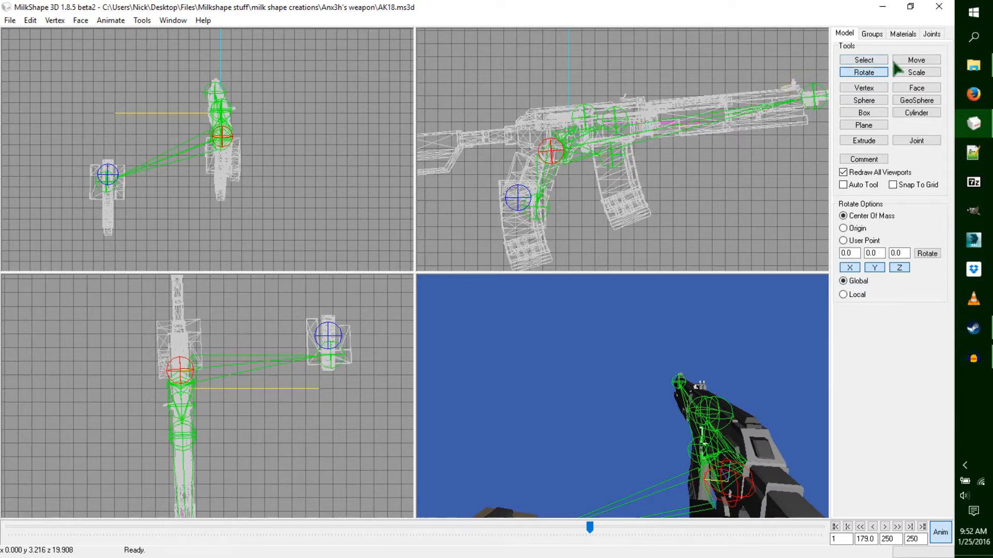
{"action": "left_click", "coordinate": [916, 60]}
{"action": "left_click", "coordinate": [865, 73]}
{"action": "left_click_drag", "start_coordinate": [805, 84], "coordinate": [809, 90]}
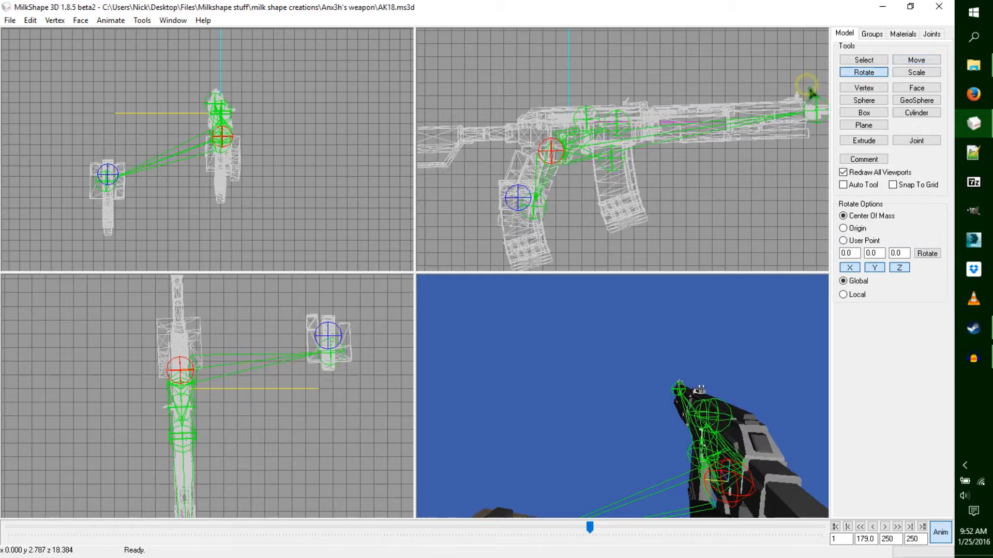
{"action": "left_click", "coordinate": [917, 60]}
{"action": "left_click_drag", "start_coordinate": [741, 136], "coordinate": [749, 134]}
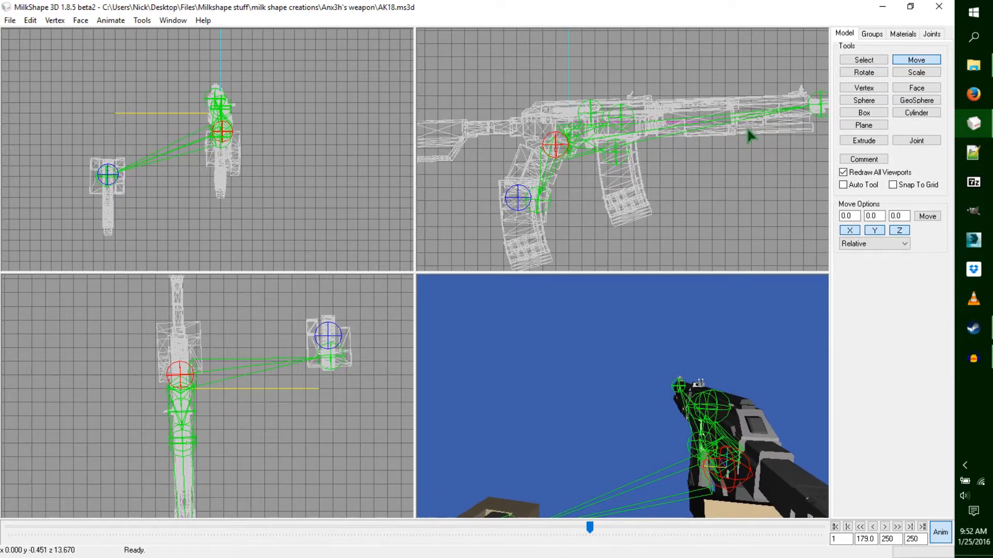
Step: Select the spare magazine joint and adjust its position and rotation to realign the magazine with the front hand
{"action": "left_click", "coordinate": [864, 60]}
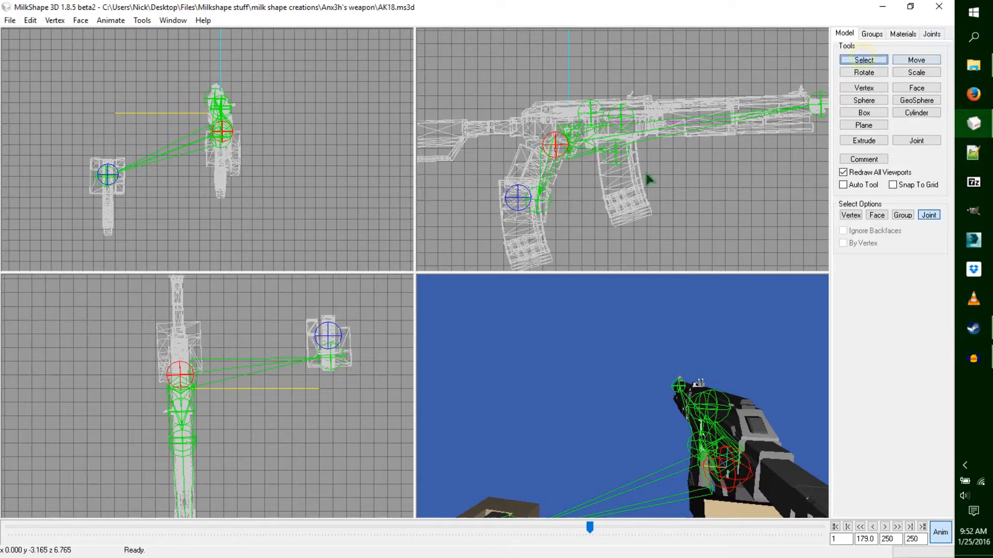
{"action": "left_click", "coordinate": [519, 197]}
{"action": "left_click", "coordinate": [926, 60]}
{"action": "left_click_drag", "start_coordinate": [650, 194], "coordinate": [648, 190]}
{"action": "left_click", "coordinate": [862, 72]}
{"action": "left_click_drag", "start_coordinate": [806, 98], "coordinate": [774, 105]}
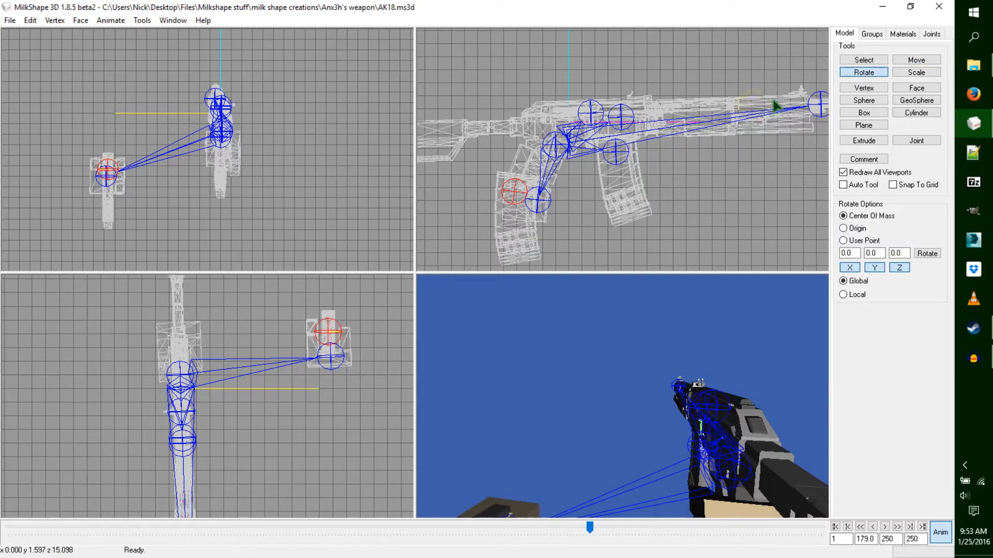
{"action": "left_click", "coordinate": [916, 60]}
{"action": "left_click_drag", "start_coordinate": [740, 157], "coordinate": [746, 161]}
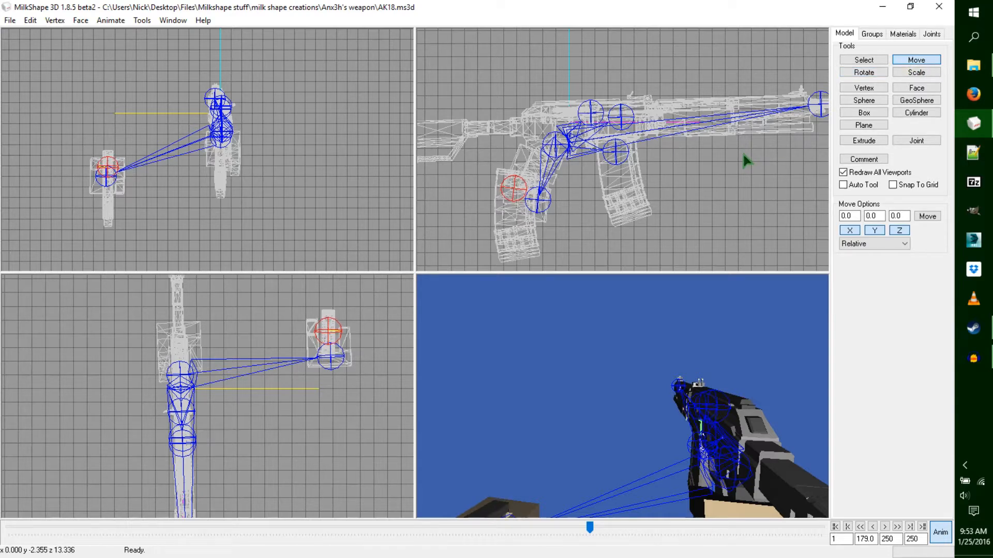
Step: Select the front hand and spare magazine joints together and move them forward and inward toward the rifle
{"action": "left_click", "coordinate": [864, 60]}
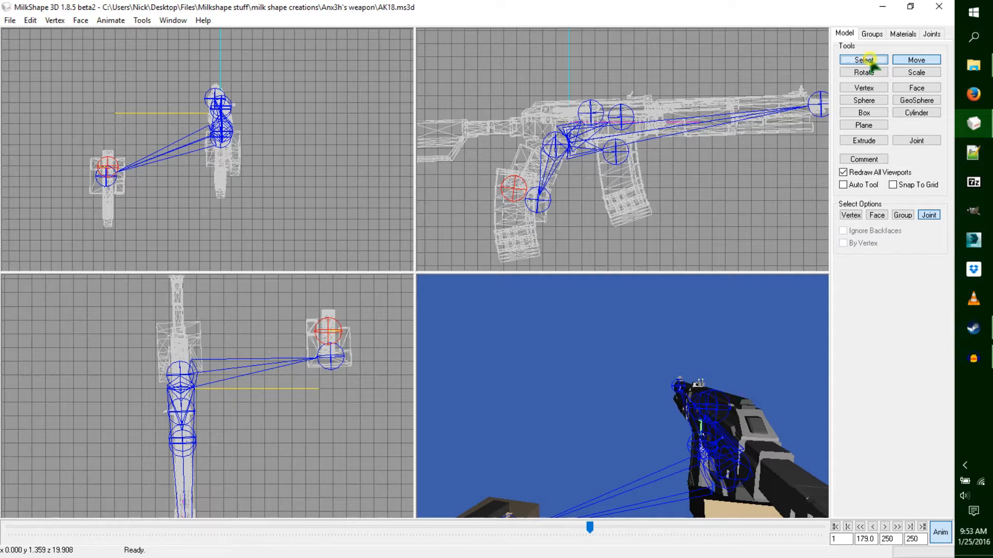
{"action": "left_click_drag", "start_coordinate": [576, 167], "coordinate": [506, 216], "text": "shift"}
{"action": "left_click", "coordinate": [903, 61]}
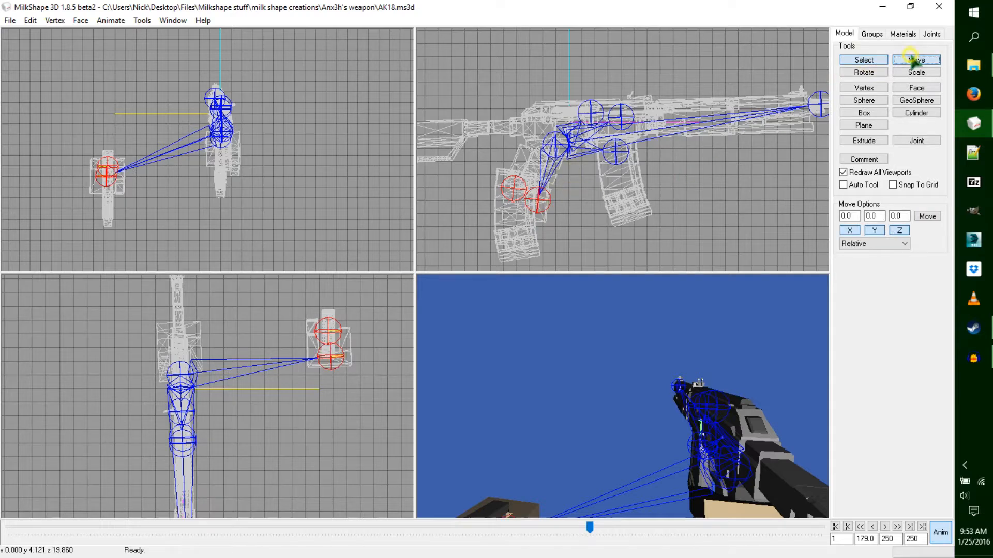
{"action": "left_click_drag", "start_coordinate": [649, 228], "coordinate": [660, 230]}
{"action": "left_click_drag", "start_coordinate": [360, 372], "coordinate": [339, 383]}
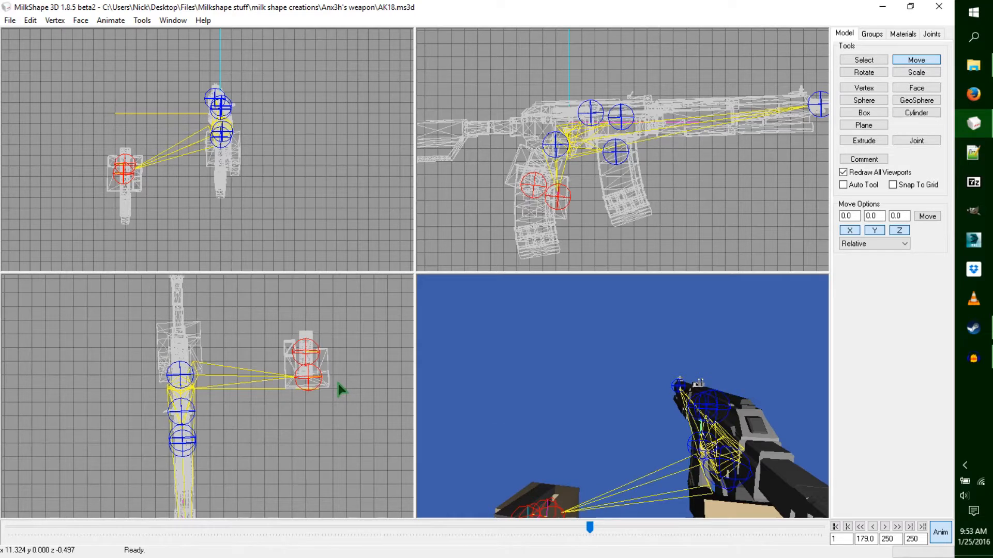
Step: Go to frame 182, select the rifle joint, tilt the muzzle up slightly, turn it toward the front hand, and roll the rifle slightly
{"action": "left_click", "coordinate": [590, 532]}
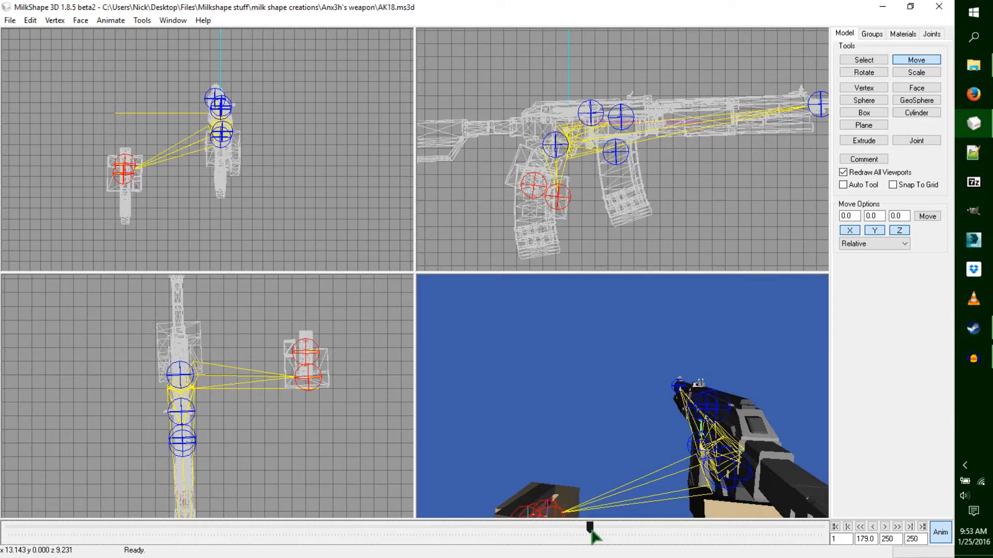
{"action": "key", "text": "Right"}
{"action": "key", "text": "Right"}
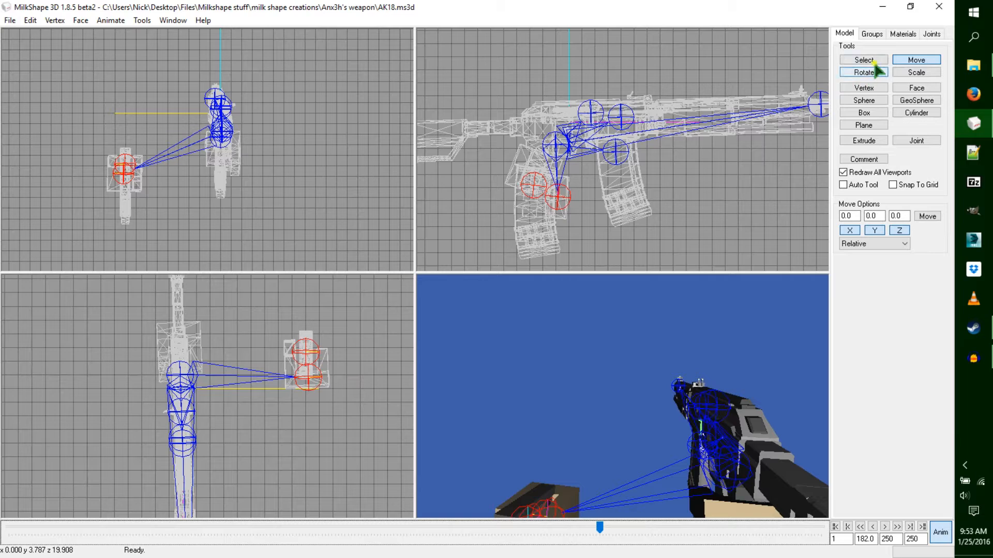
{"action": "left_click", "coordinate": [874, 62]}
{"action": "left_click_drag", "start_coordinate": [570, 135], "coordinate": [550, 159]}
{"action": "left_click", "coordinate": [872, 72]}
{"action": "left_click_drag", "start_coordinate": [805, 129], "coordinate": [809, 122]}
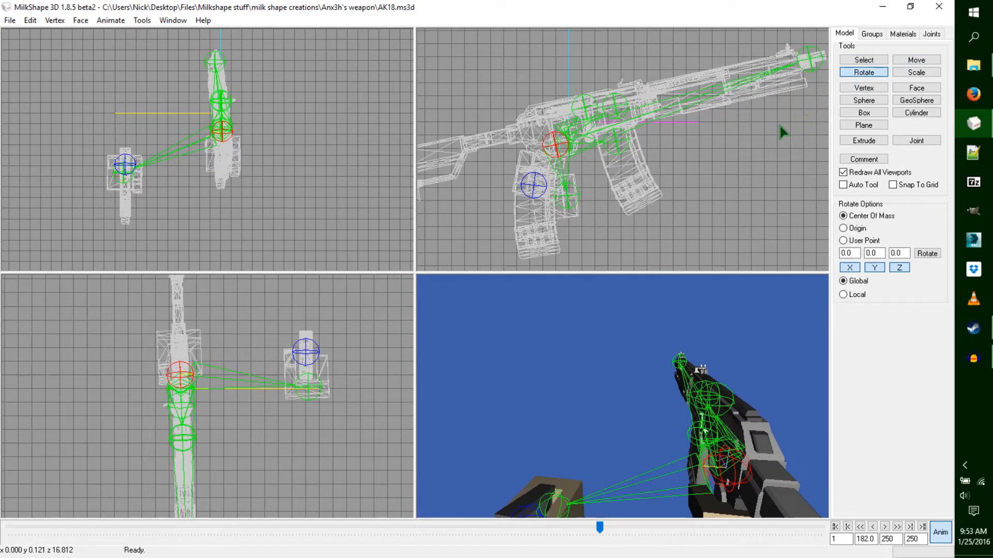
{"action": "left_click_drag", "start_coordinate": [648, 181], "coordinate": [672, 184]}
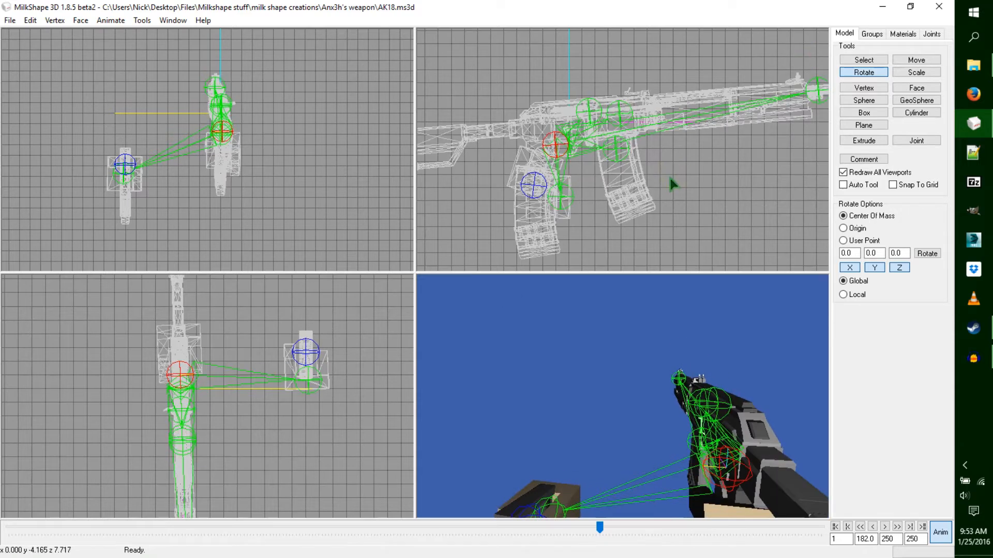
{"action": "left_click_drag", "start_coordinate": [315, 414], "coordinate": [321, 418]}
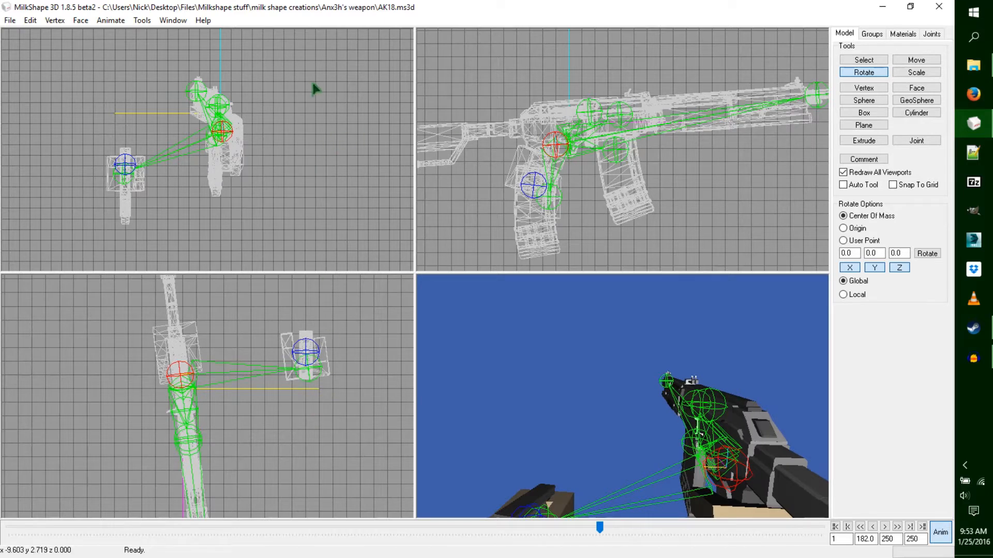
{"action": "left_click_drag", "start_coordinate": [306, 88], "coordinate": [309, 91]}
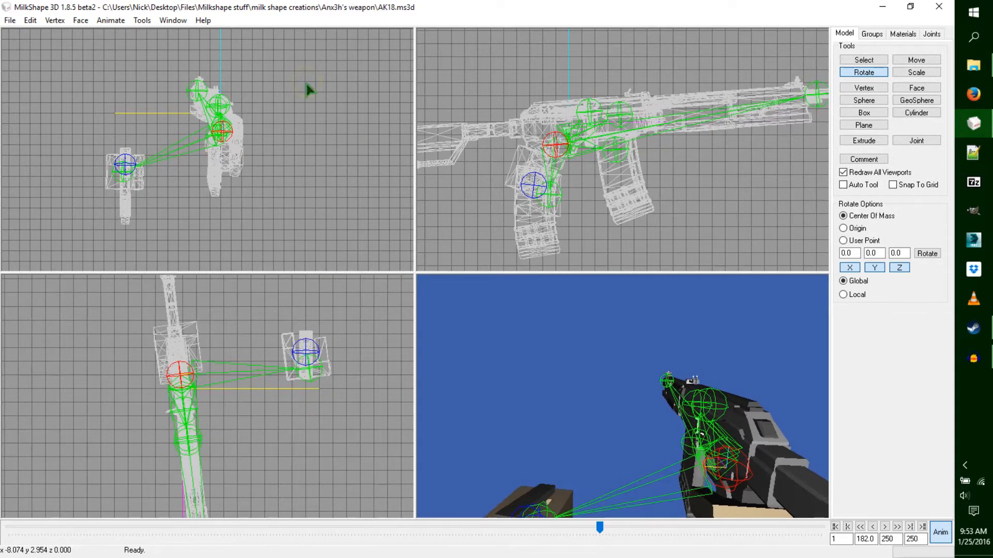
Step: Nudge the rifle slightly up and toward the front hand
{"action": "left_click", "coordinate": [916, 60]}
{"action": "left_click_drag", "start_coordinate": [232, 242], "coordinate": [230, 240]}
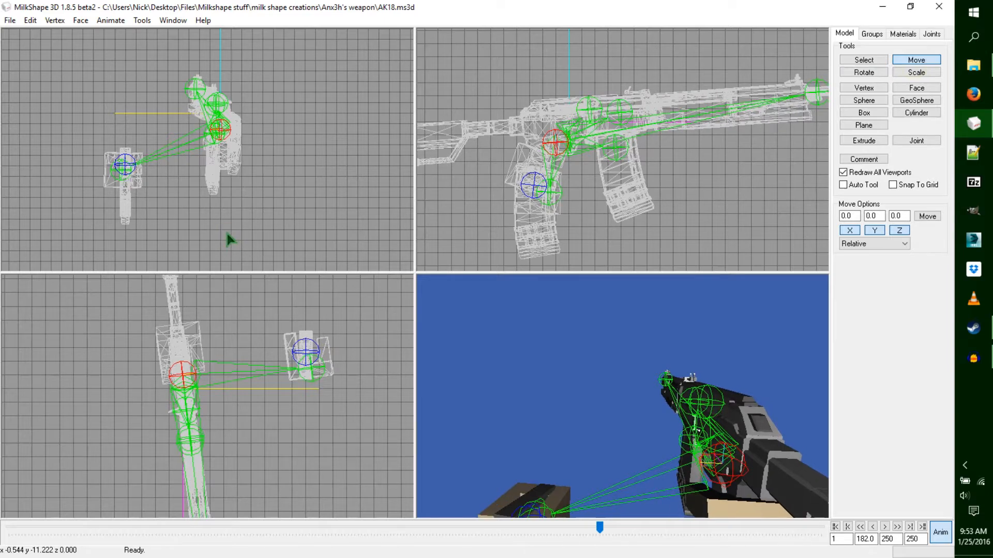
Step: Select the spare magazine joint, move it up and back with a slight tilt to fit the hand, and set a keyframe at frame 182
{"action": "left_click", "coordinate": [874, 61]}
{"action": "left_click", "coordinate": [540, 199]}
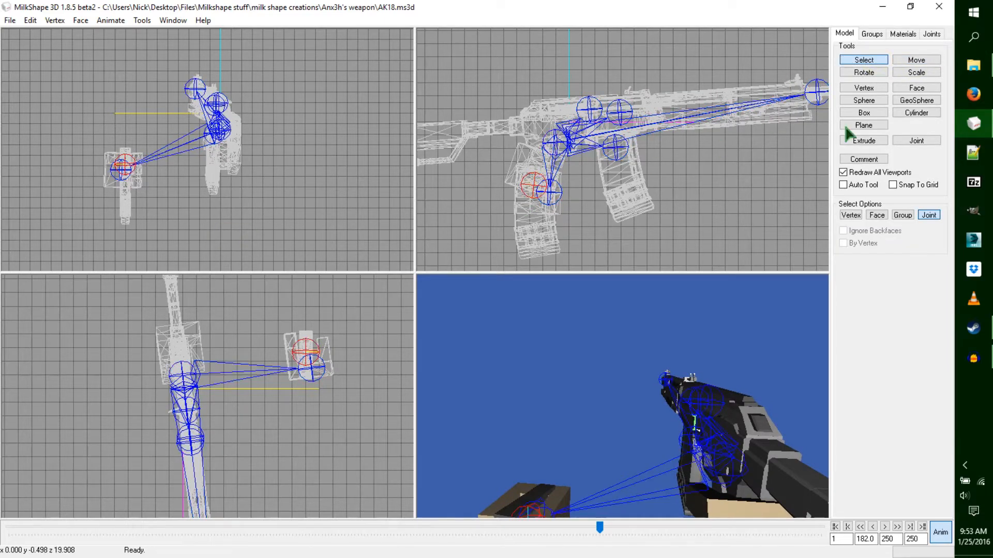
{"action": "left_click", "coordinate": [916, 60]}
{"action": "left_click_drag", "start_coordinate": [136, 184], "coordinate": [133, 185]}
{"action": "left_click_drag", "start_coordinate": [340, 371], "coordinate": [339, 367]}
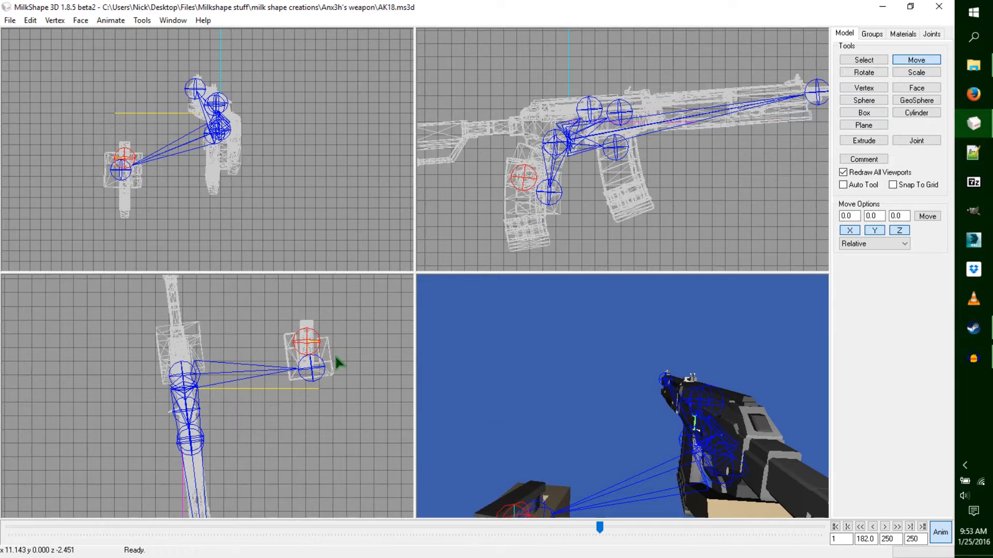
{"action": "left_click", "coordinate": [863, 72]}
{"action": "left_click", "coordinate": [237, 450]}
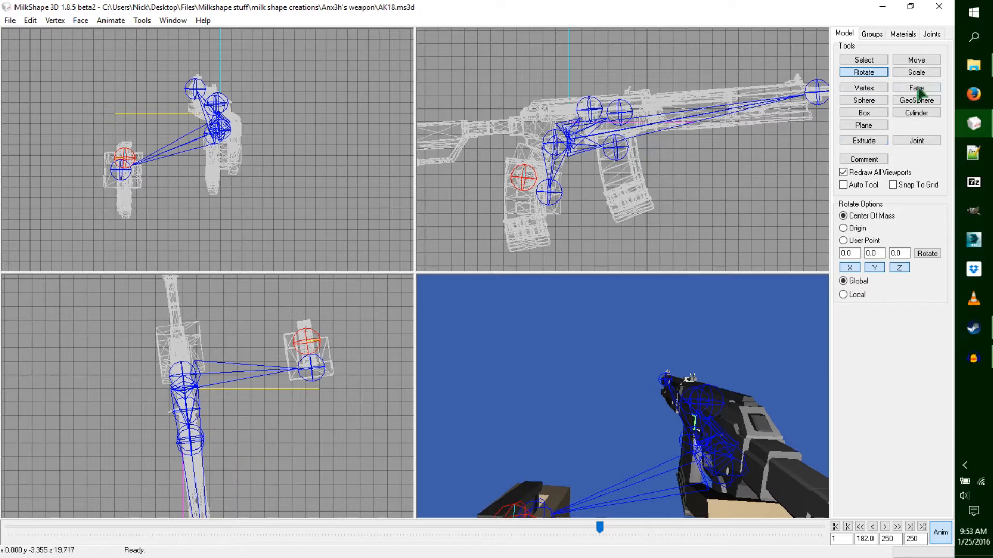
{"action": "left_click", "coordinate": [916, 60]}
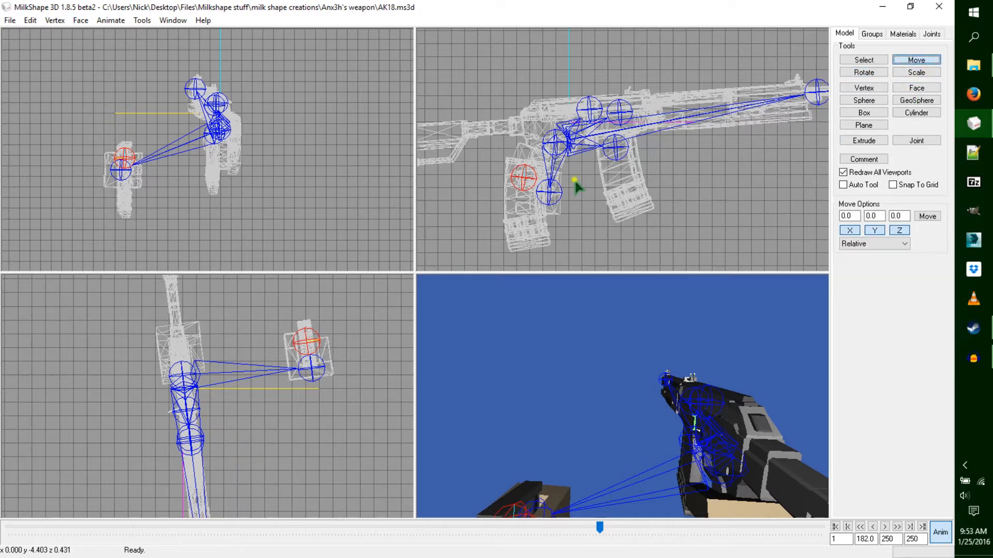
{"action": "left_click", "coordinate": [864, 72]}
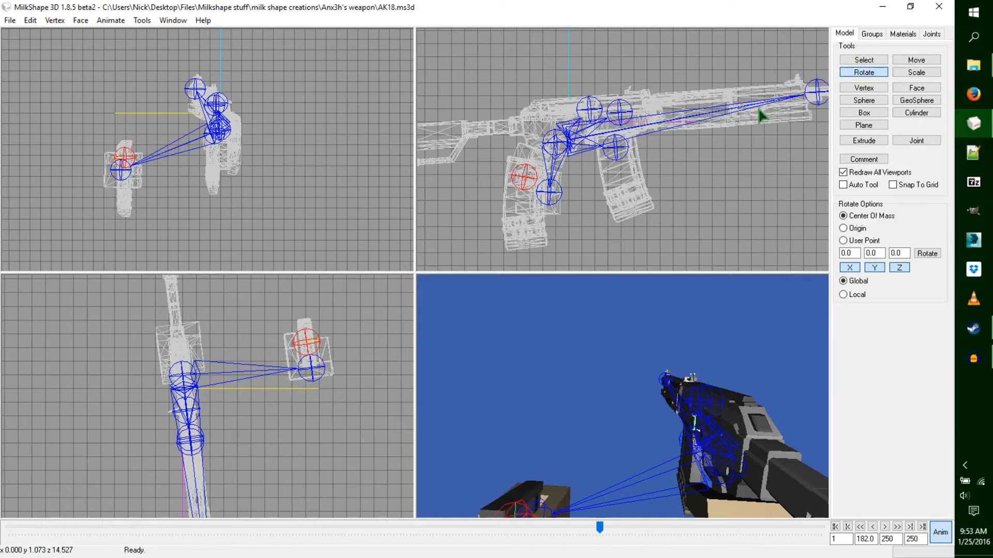
{"action": "key", "text": "ctrl+k"}
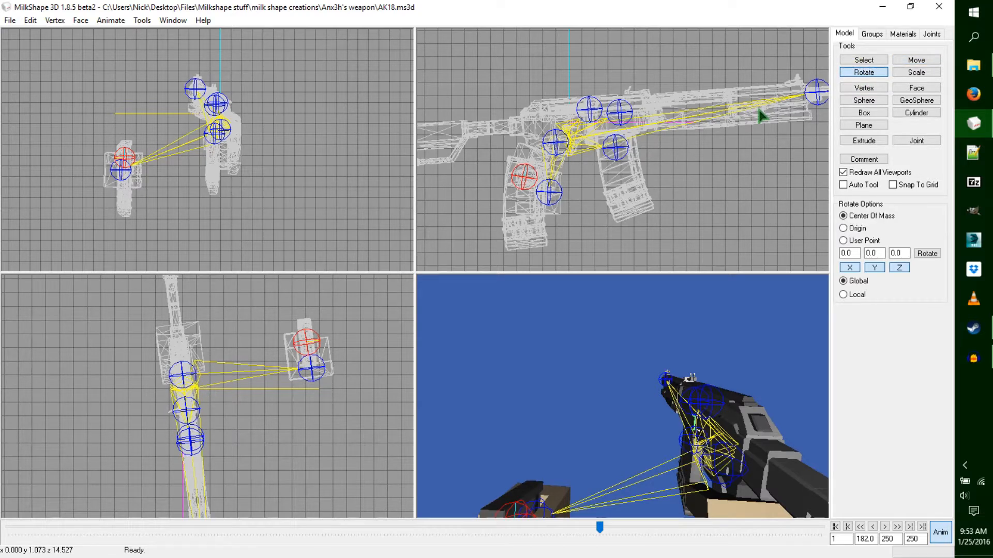
Step: Go to frame 185, select the front hand and spare magazine joints together, and move them inward, forward and up toward the rifle
{"action": "left_click", "coordinate": [601, 529]}
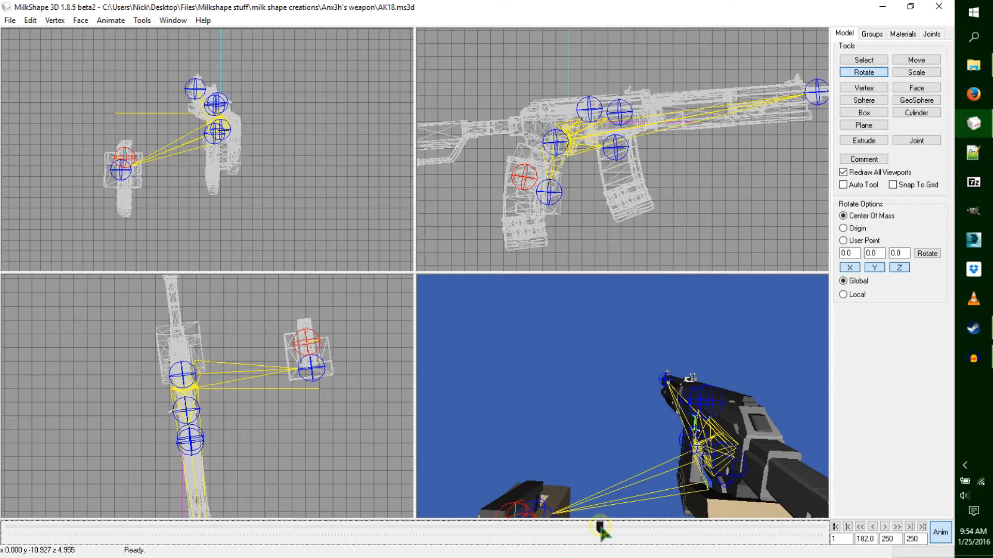
{"action": "left_click_drag", "start_coordinate": [601, 532], "coordinate": [604, 533]}
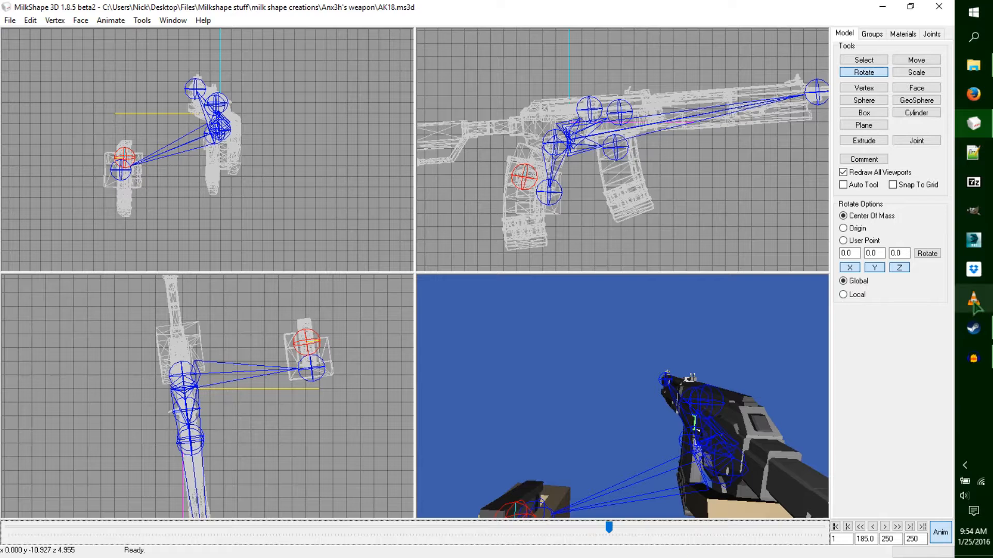
{"action": "left_click", "coordinate": [878, 62]}
{"action": "left_click_drag", "start_coordinate": [576, 167], "coordinate": [512, 212]}
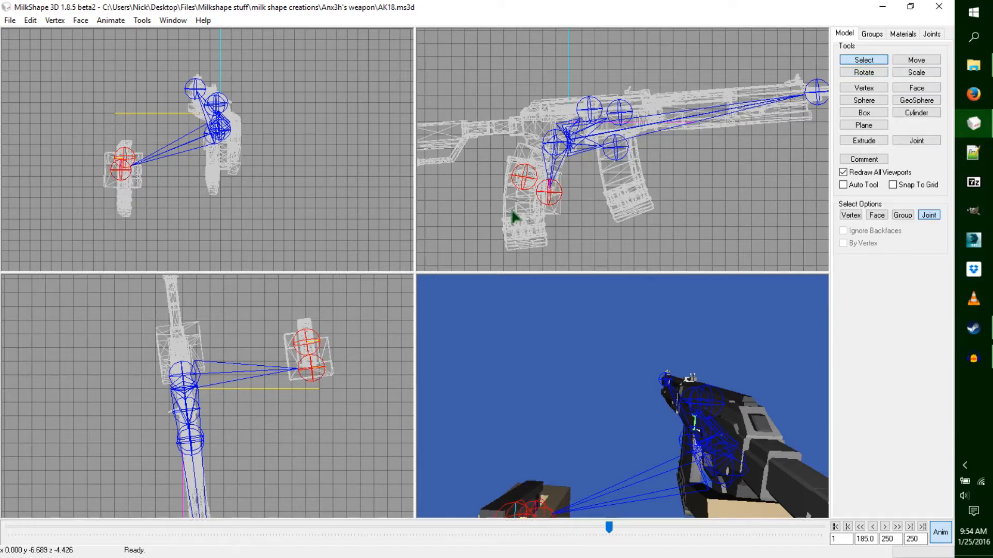
{"action": "left_click", "coordinate": [917, 60]}
{"action": "left_click_drag", "start_coordinate": [338, 412], "coordinate": [326, 427]}
{"action": "left_click", "coordinate": [222, 163]}
{"action": "left_click_drag", "start_coordinate": [225, 164], "coordinate": [233, 160]}
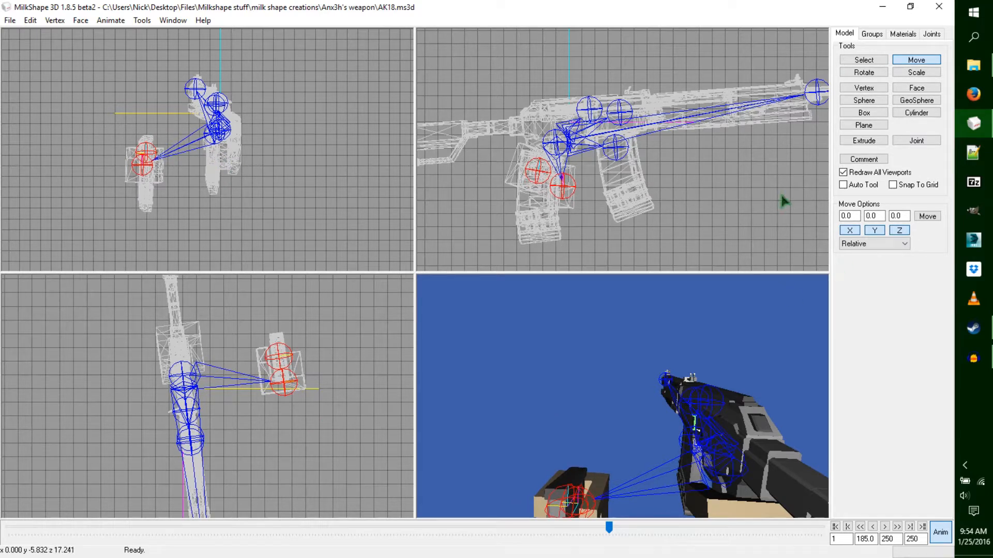
{"action": "left_click_drag", "start_coordinate": [728, 176], "coordinate": [742, 166]}
Step: Select the rifle joint, tilt the muzzle down slightly, and shift the rifle a little away from the front hand
{"action": "left_click", "coordinate": [863, 60]}
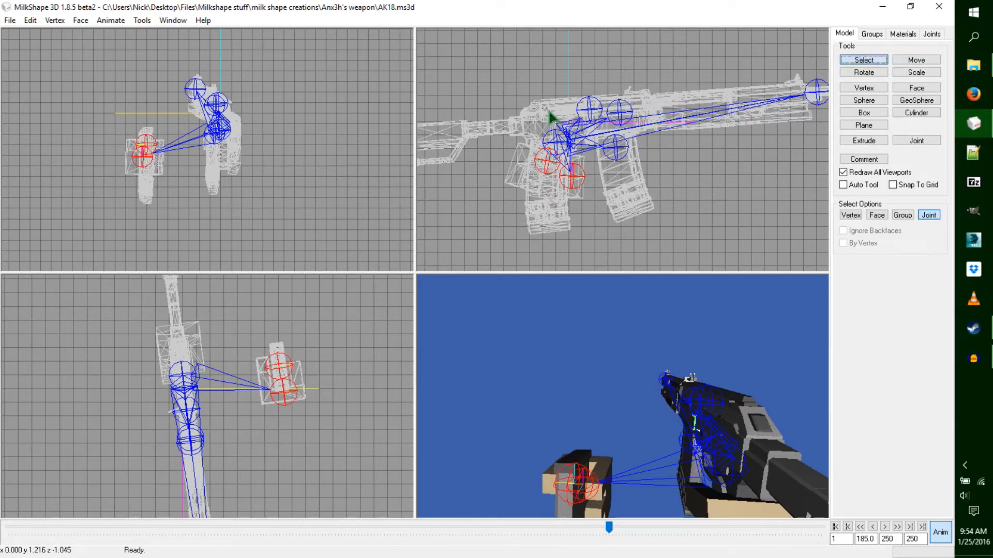
{"action": "left_click", "coordinate": [553, 150]}
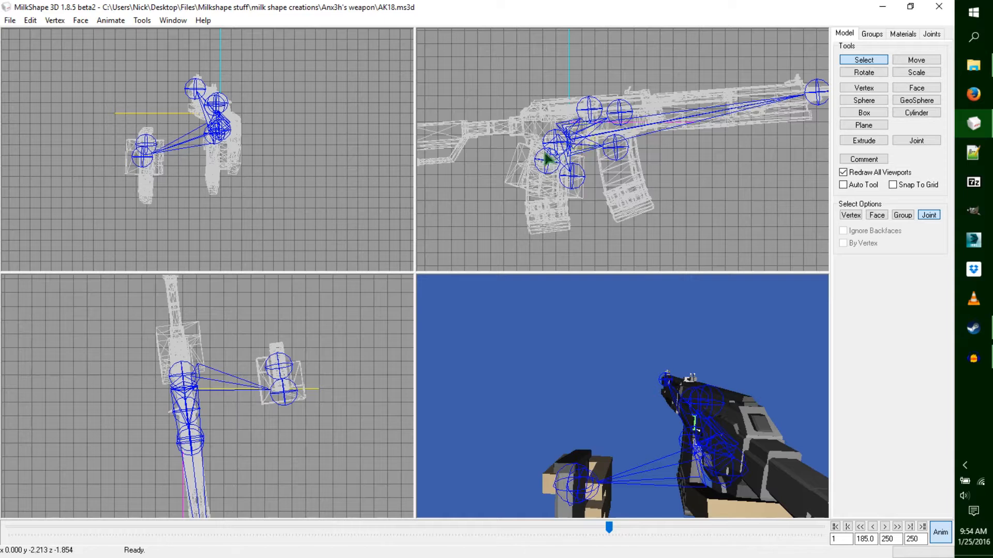
{"action": "left_click", "coordinate": [552, 149]}
{"action": "left_click", "coordinate": [864, 73]}
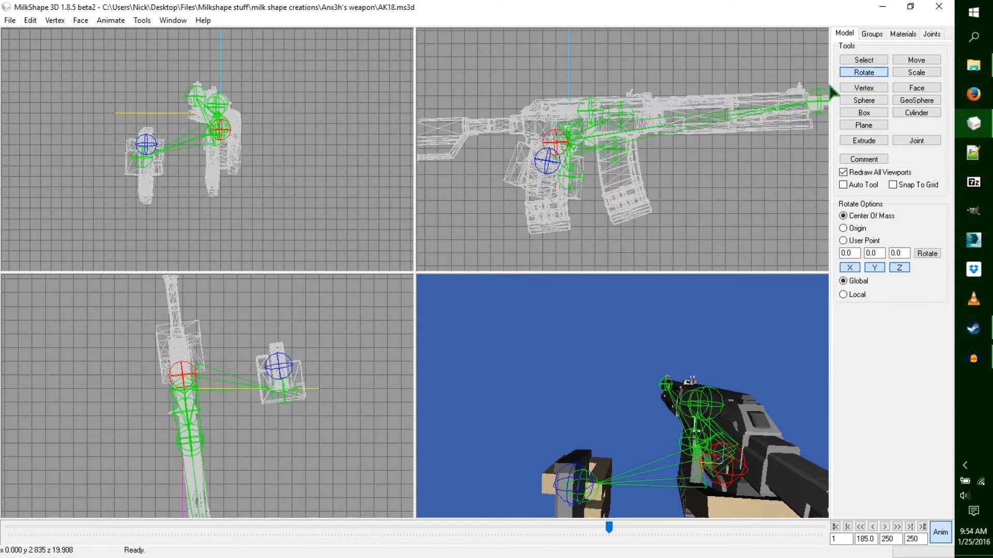
{"action": "left_click", "coordinate": [916, 60]}
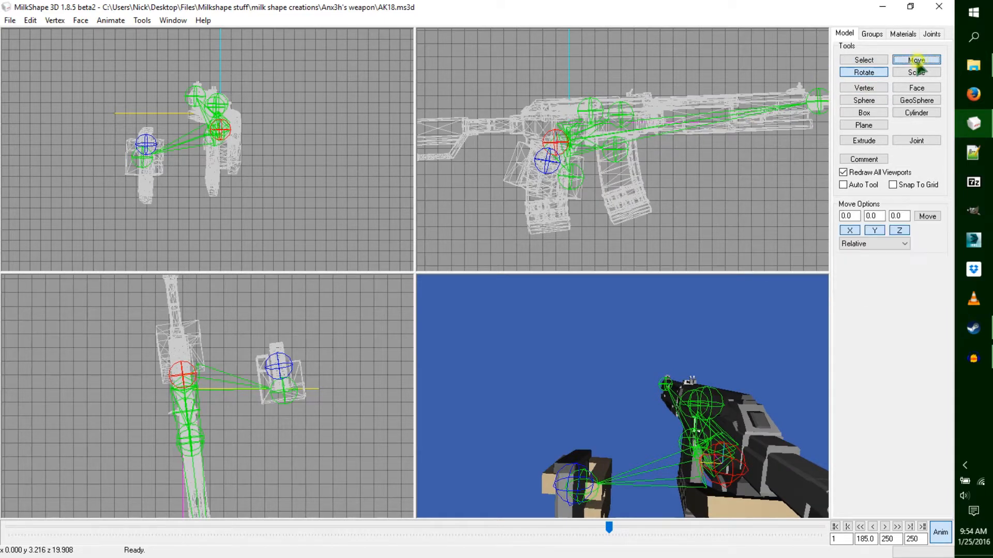
{"action": "left_click_drag", "start_coordinate": [221, 122], "coordinate": [226, 124]}
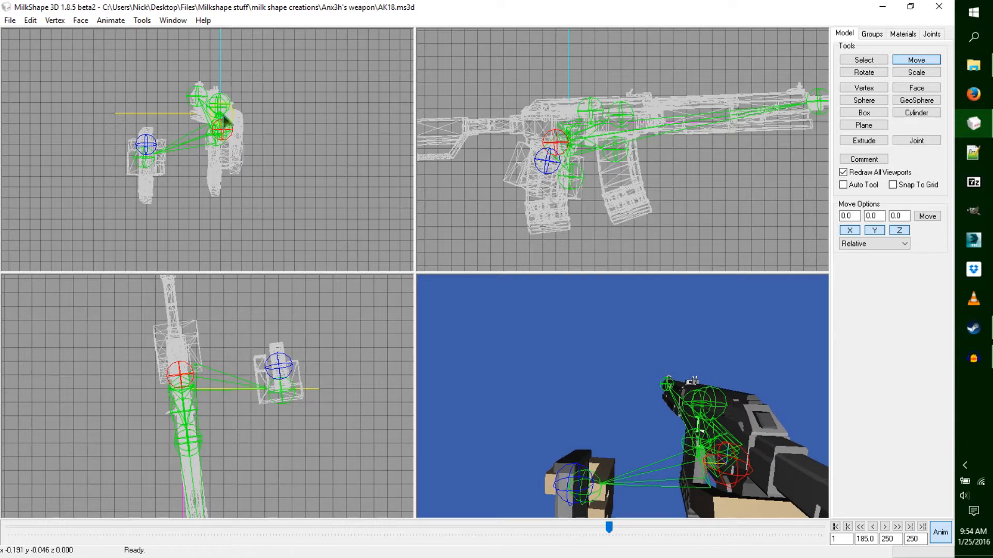
Step: Select the spare magazine joint, nudge it slightly toward the rifle to fit the hand, and set a keyframe at frame 185
{"action": "left_click", "coordinate": [864, 60]}
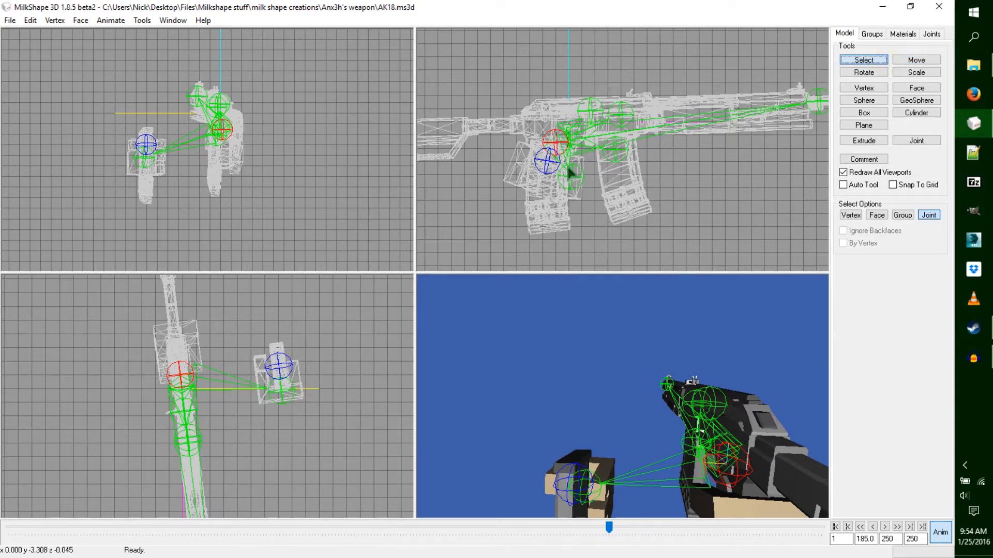
{"action": "left_click", "coordinate": [538, 171]}
{"action": "left_click", "coordinate": [876, 72]}
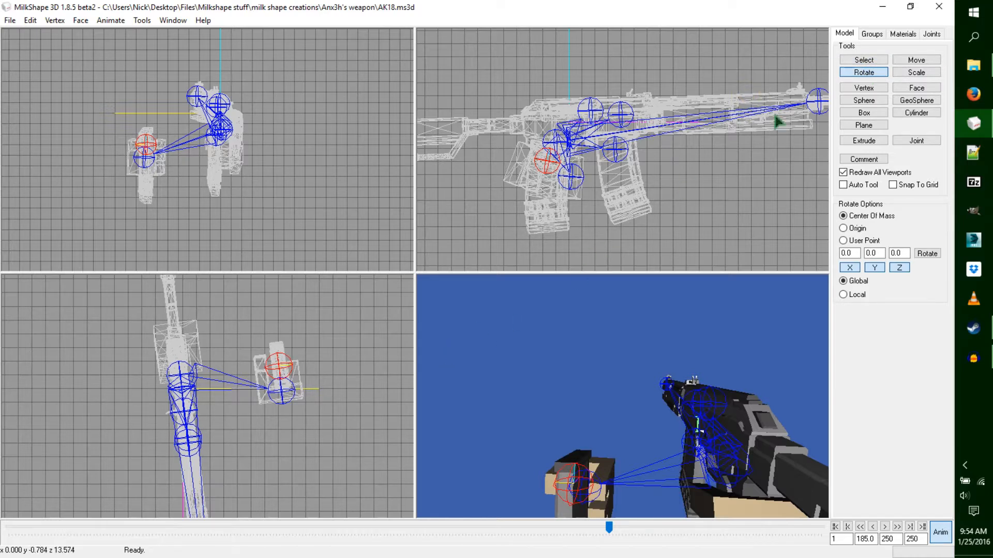
{"action": "left_click", "coordinate": [915, 58]}
{"action": "left_click", "coordinate": [380, 413]}
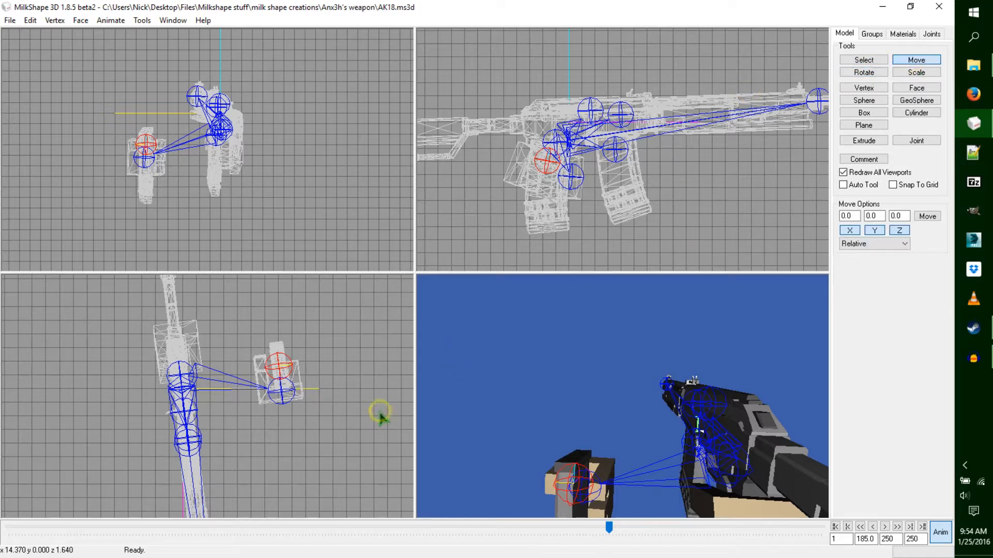
{"action": "left_click_drag", "start_coordinate": [378, 414], "coordinate": [374, 413]}
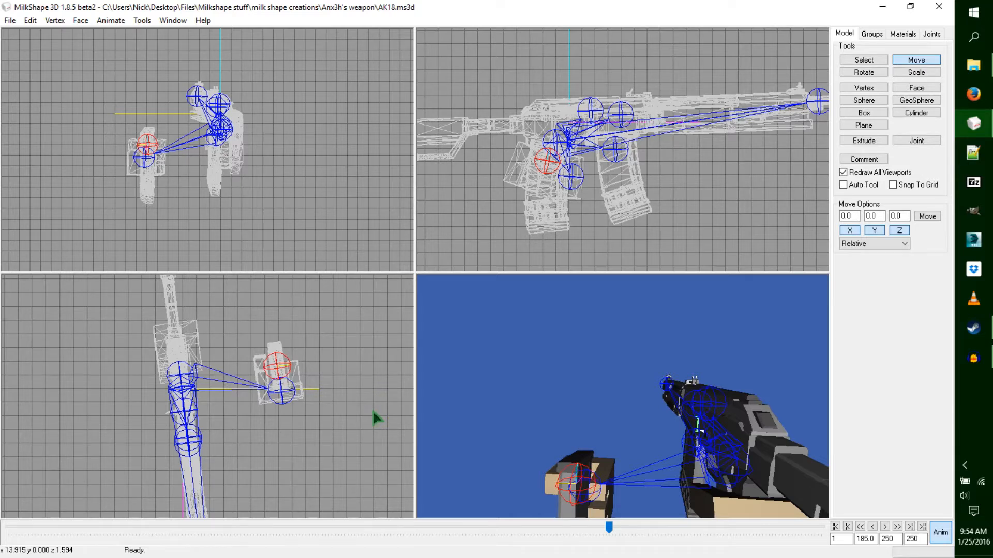
{"action": "key", "text": "ctrl+k"}
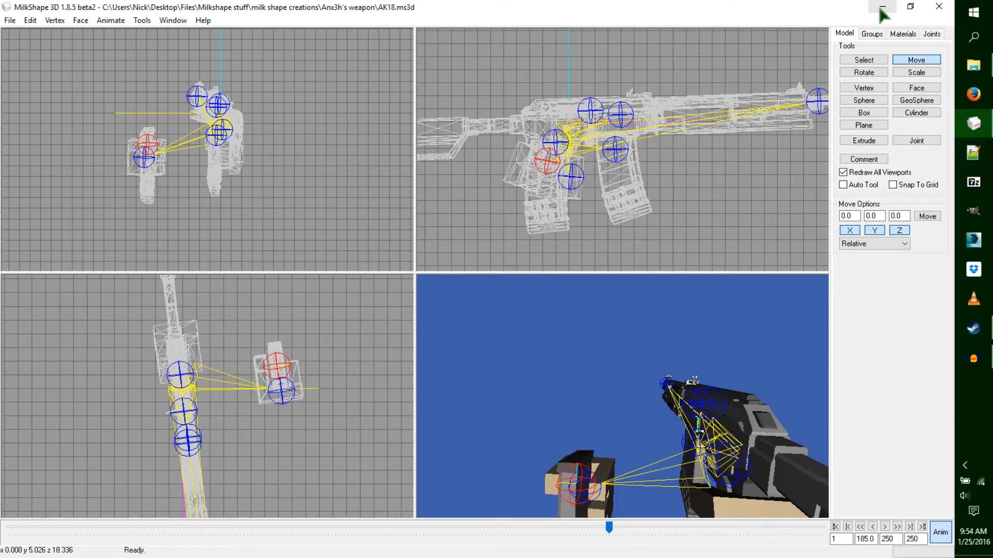
Step: Select the front hand and spare magazine joints, go to frame 188, and move both inward, up and forward toward the rifle
{"action": "left_click", "coordinate": [863, 60]}
{"action": "left_click_drag", "start_coordinate": [170, 128], "coordinate": [128, 175]}
{"action": "left_click", "coordinate": [916, 60]}
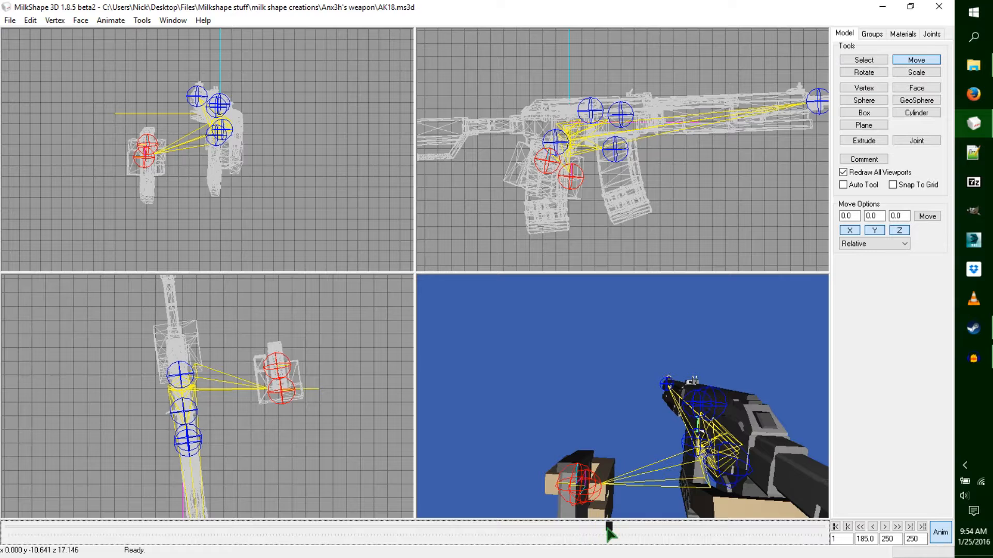
{"action": "left_click_drag", "start_coordinate": [609, 531], "coordinate": [612, 531]}
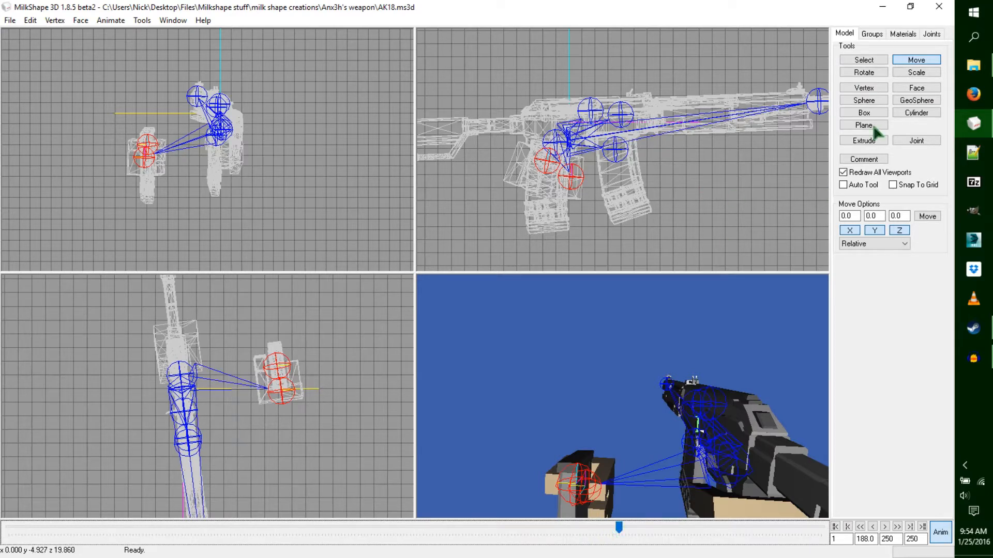
{"action": "left_click_drag", "start_coordinate": [206, 150], "coordinate": [200, 194]}
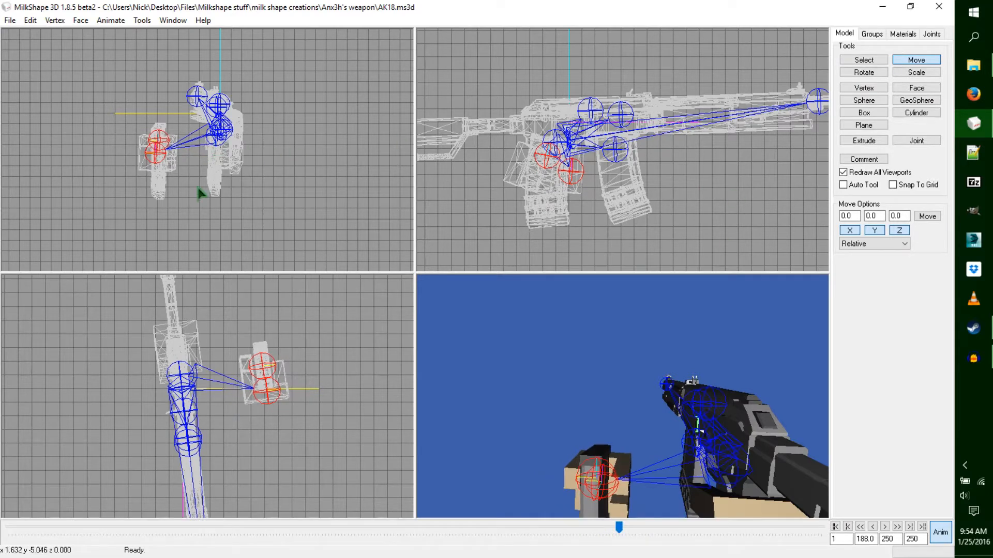
{"action": "left_click_drag", "start_coordinate": [201, 398], "coordinate": [187, 404]}
{"action": "left_click_drag", "start_coordinate": [505, 192], "coordinate": [508, 181]}
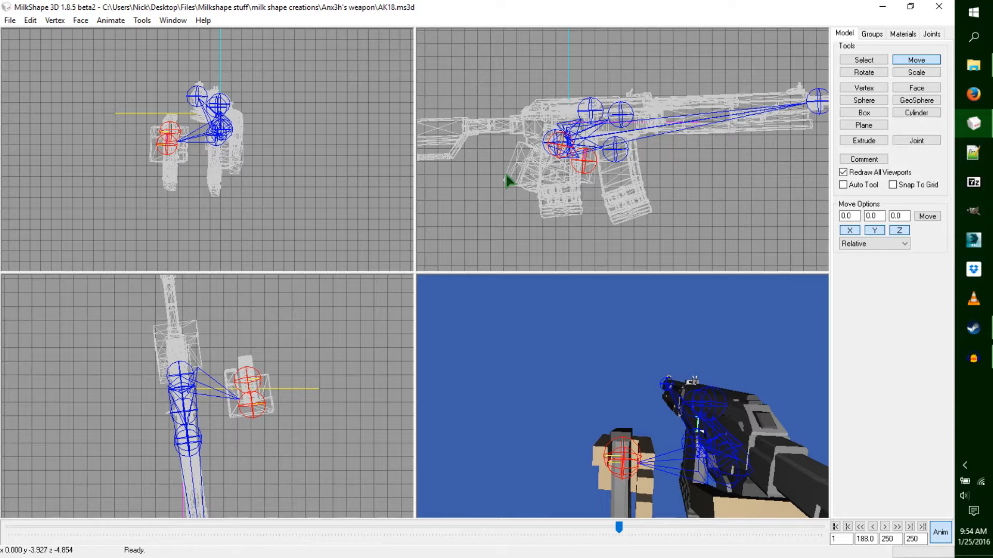
Step: Select the rifle joint, rotate the muzzle down until the barrel is level, and move the rifle slightly up and forward
{"action": "left_click", "coordinate": [873, 61]}
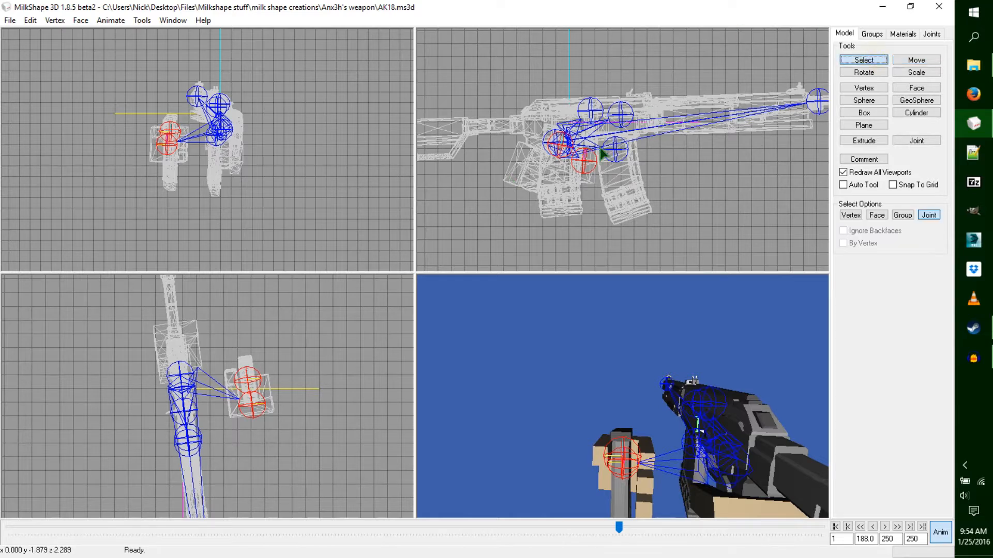
{"action": "left_click", "coordinate": [556, 143]}
{"action": "left_click", "coordinate": [864, 72]}
{"action": "left_click_drag", "start_coordinate": [811, 105], "coordinate": [814, 108]}
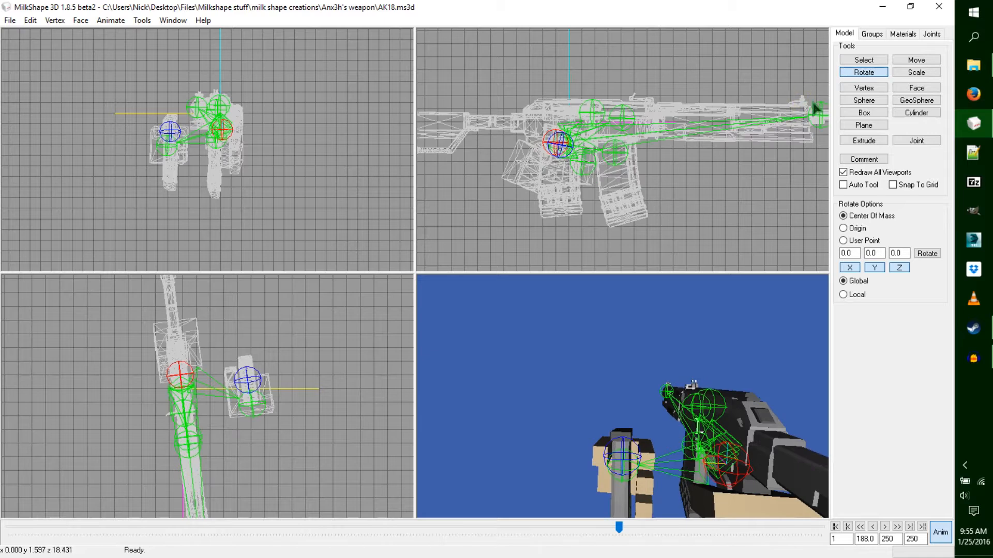
{"action": "left_click", "coordinate": [912, 61]}
{"action": "left_click_drag", "start_coordinate": [726, 170], "coordinate": [731, 167]}
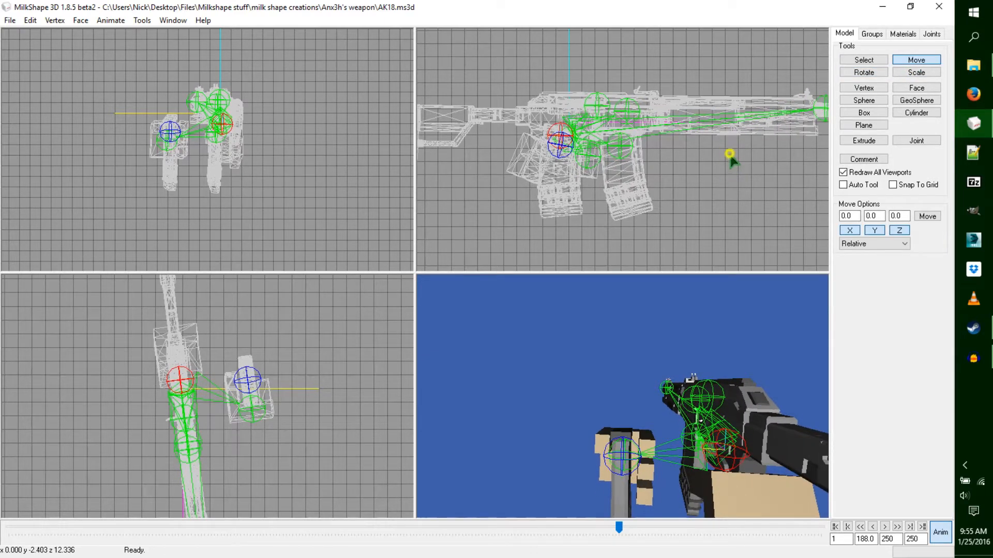
Step: Select the spare magazine joint, move it slightly up and forward, and rotate it slightly to realign it with the front hand
{"action": "left_click", "coordinate": [867, 61]}
{"action": "left_click", "coordinate": [559, 142]}
{"action": "left_click_drag", "start_coordinate": [568, 138], "coordinate": [535, 157]}
{"action": "left_click", "coordinate": [916, 61]}
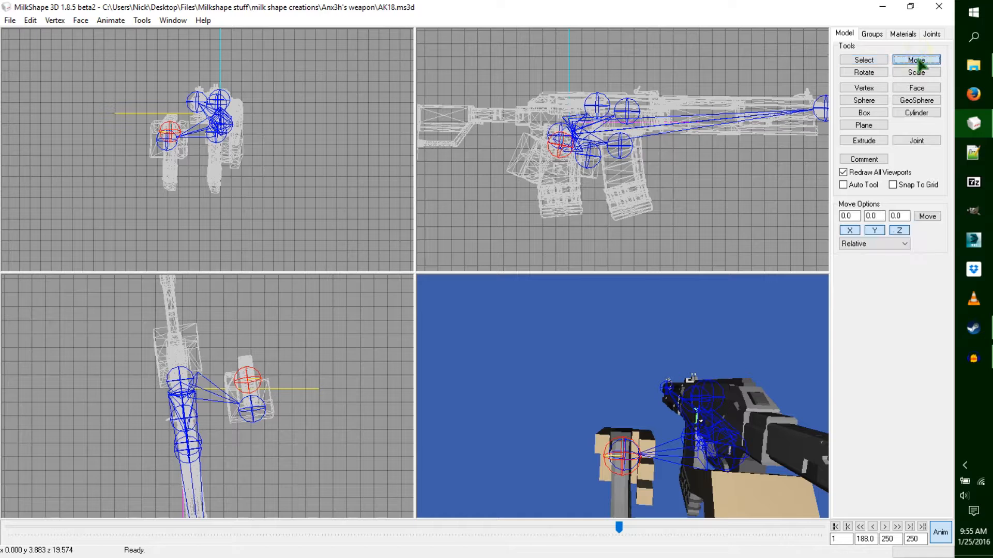
{"action": "left_click", "coordinate": [917, 61]}
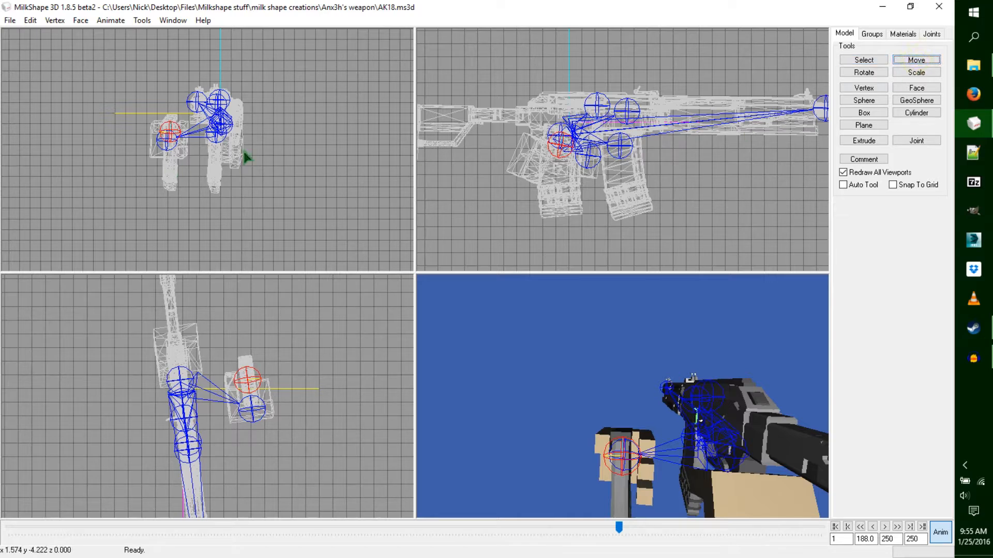
{"action": "left_click", "coordinate": [926, 60]}
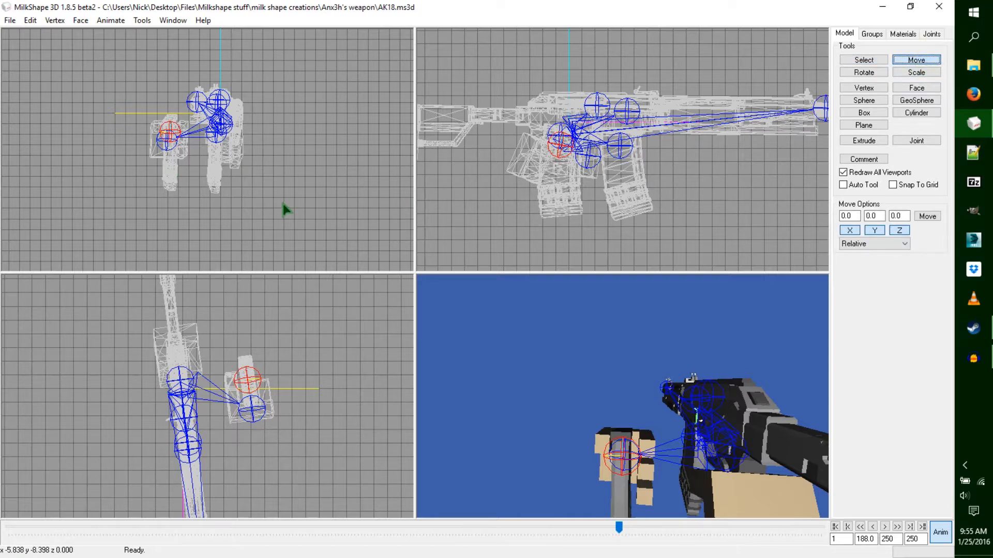
{"action": "left_click_drag", "start_coordinate": [576, 210], "coordinate": [582, 206]}
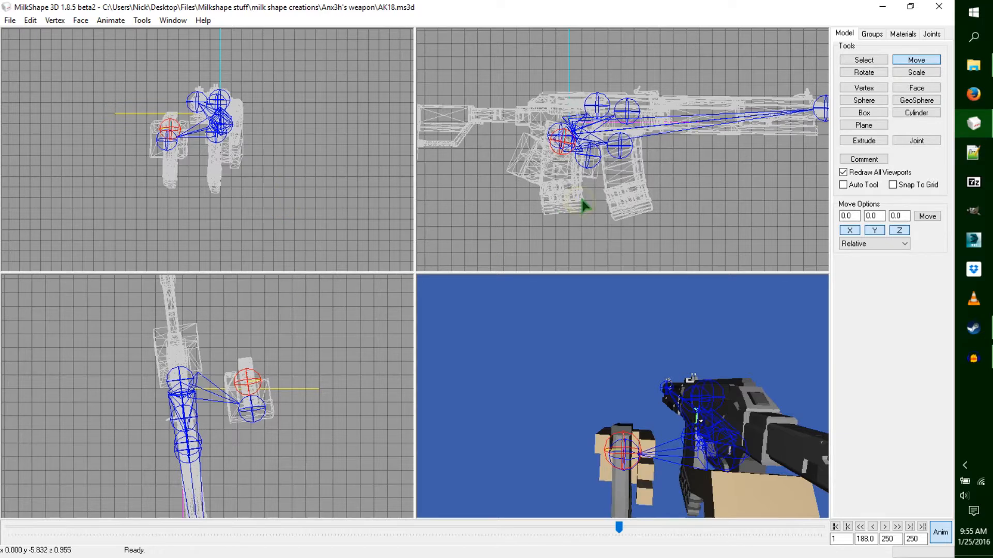
{"action": "left_click", "coordinate": [871, 73]}
{"action": "left_click", "coordinate": [728, 91]}
{"action": "left_click_drag", "start_coordinate": [729, 92], "coordinate": [727, 93]}
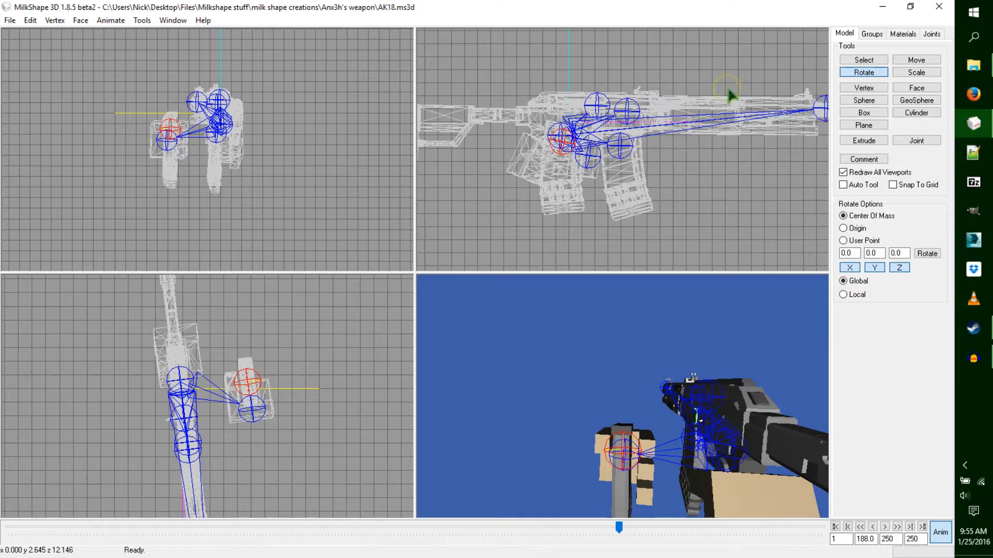
{"action": "left_click", "coordinate": [916, 60]}
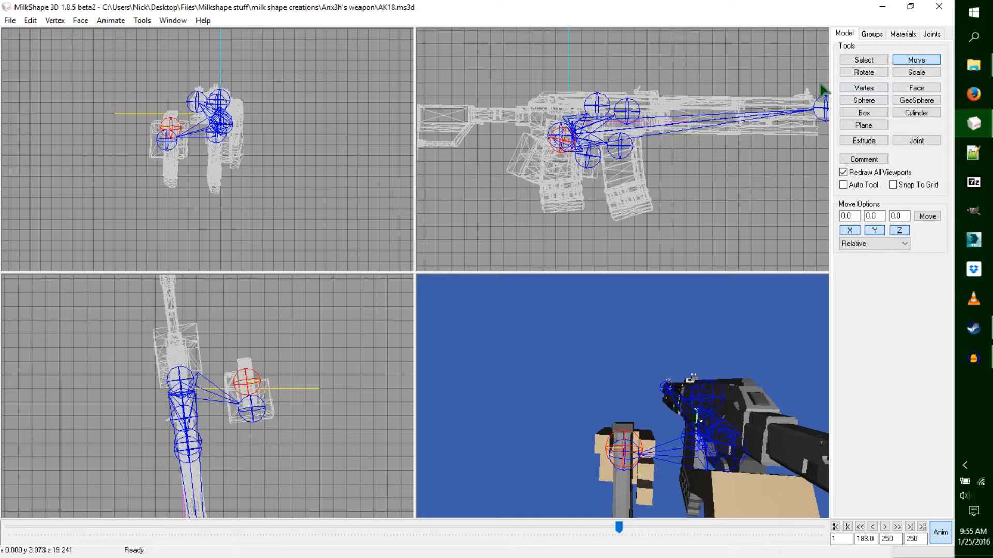
{"action": "left_click_drag", "start_coordinate": [672, 414], "coordinate": [674, 371]}
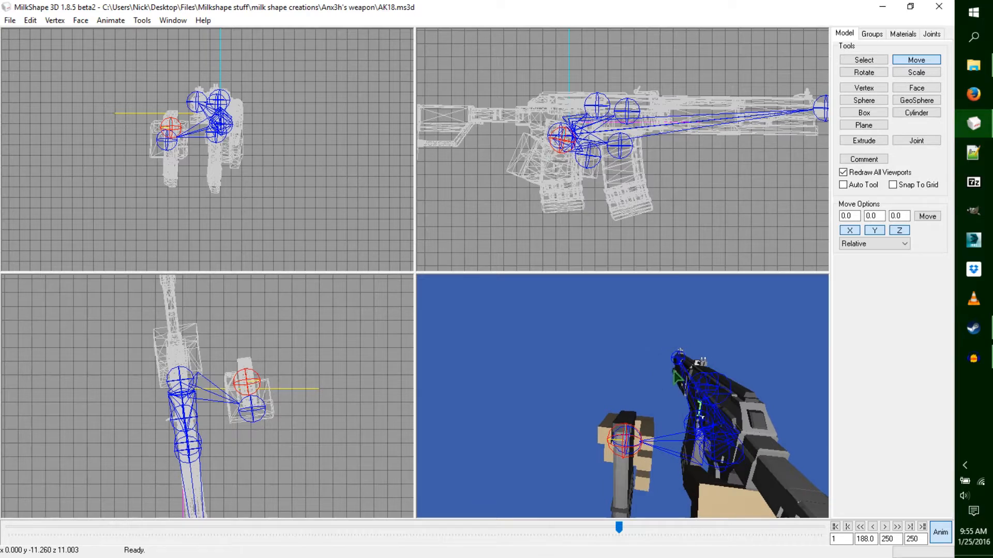
Step: Set a keyframe for the repositioned joints at frame 188 and return to frame 1 to check the starting pose
{"action": "key", "text": "ctrl+k"}
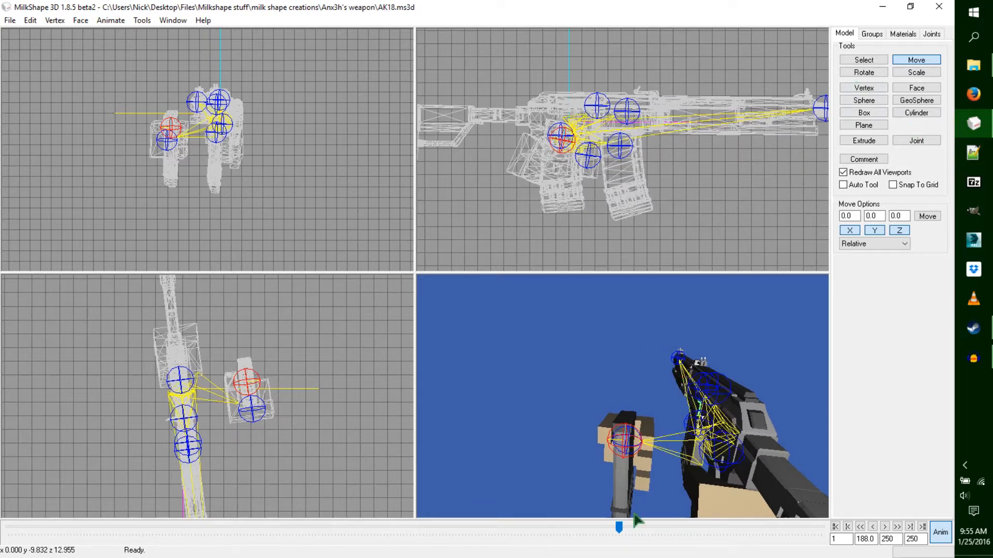
{"action": "left_click_drag", "start_coordinate": [620, 530], "coordinate": [8, 530]}
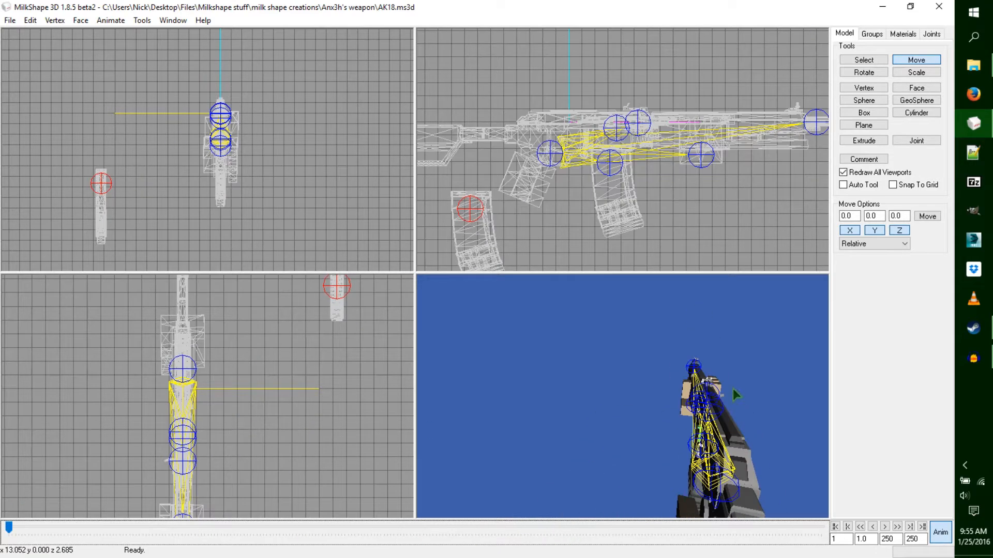
{"action": "left_click_drag", "start_coordinate": [702, 400], "coordinate": [651, 463]}
{"action": "left_click_drag", "start_coordinate": [660, 423], "coordinate": [632, 460]}
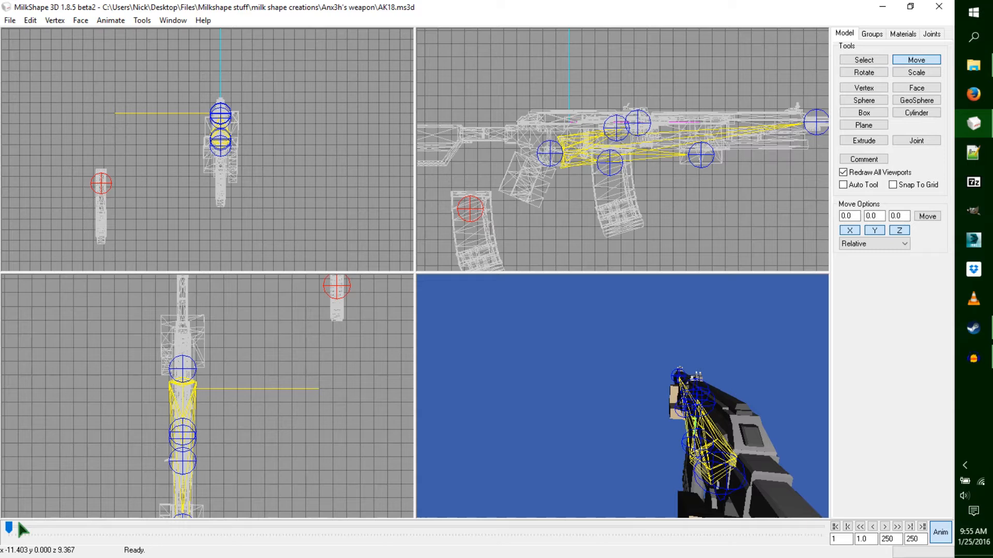
Step: At frame 182, add the front hand joint to the spare magazine selection and move both slightly inward and forward toward the rifle
{"action": "left_click_drag", "start_coordinate": [9, 529], "coordinate": [601, 528]}
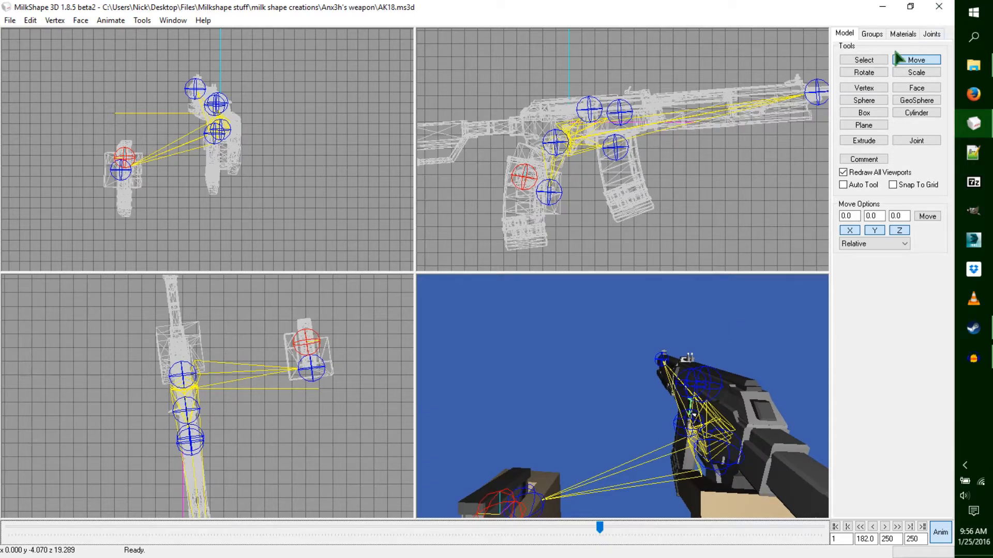
{"action": "left_click", "coordinate": [864, 60]}
{"action": "left_click", "coordinate": [548, 191]}
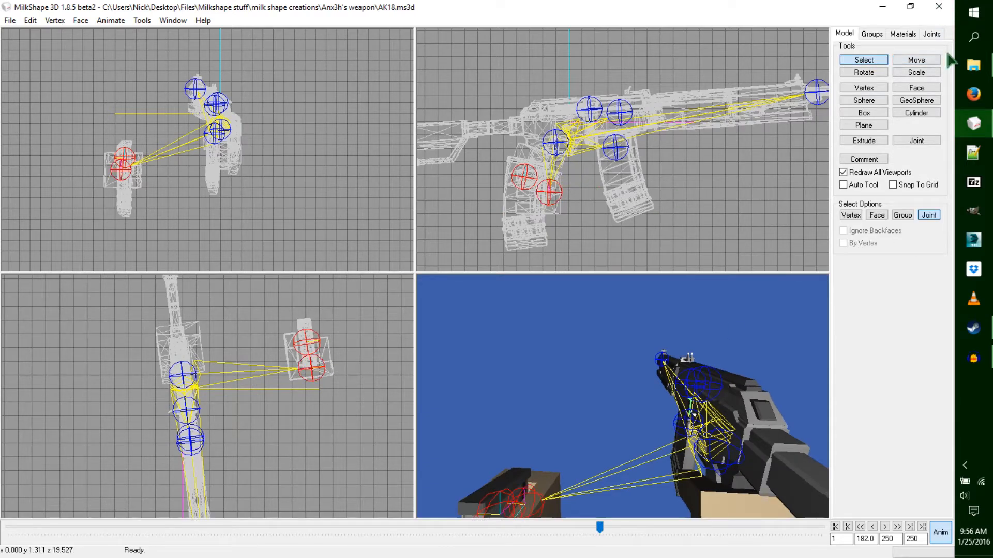
{"action": "left_click", "coordinate": [917, 60]}
{"action": "left_click_drag", "start_coordinate": [309, 423], "coordinate": [304, 427]}
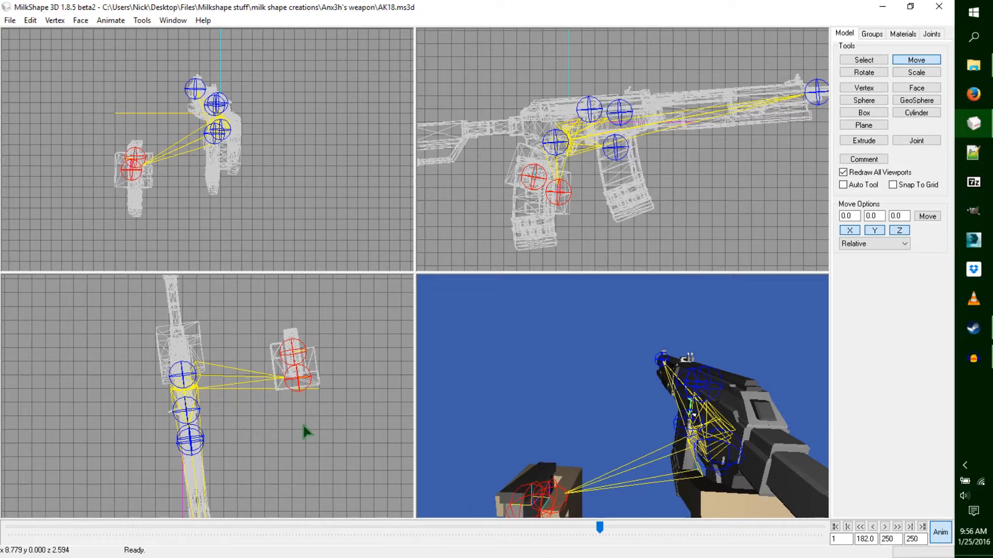
Step: Go to frame 191 and move the front hand and spare magazine joints inward, forward and up toward the rifle
{"action": "left_click_drag", "start_coordinate": [603, 530], "coordinate": [628, 527]}
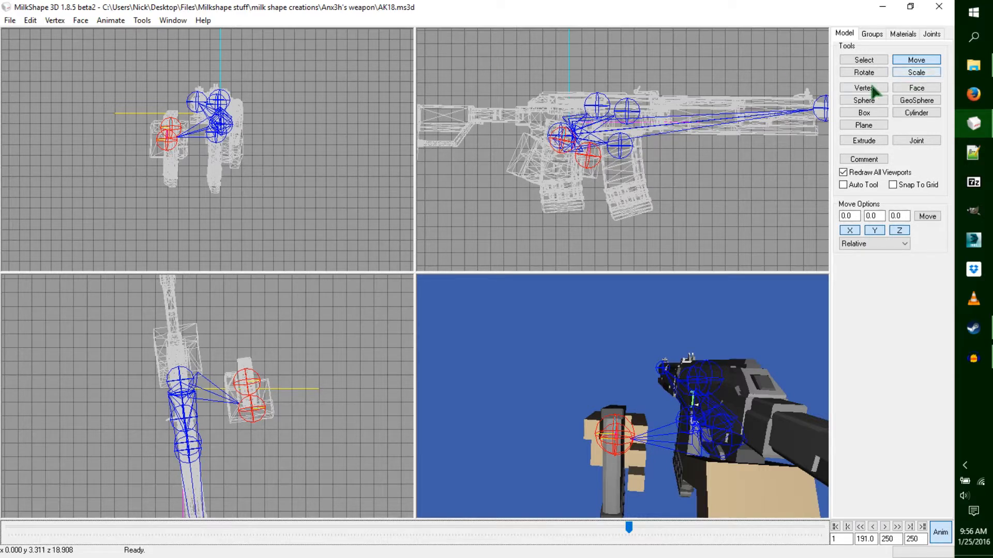
{"action": "left_click", "coordinate": [862, 60]}
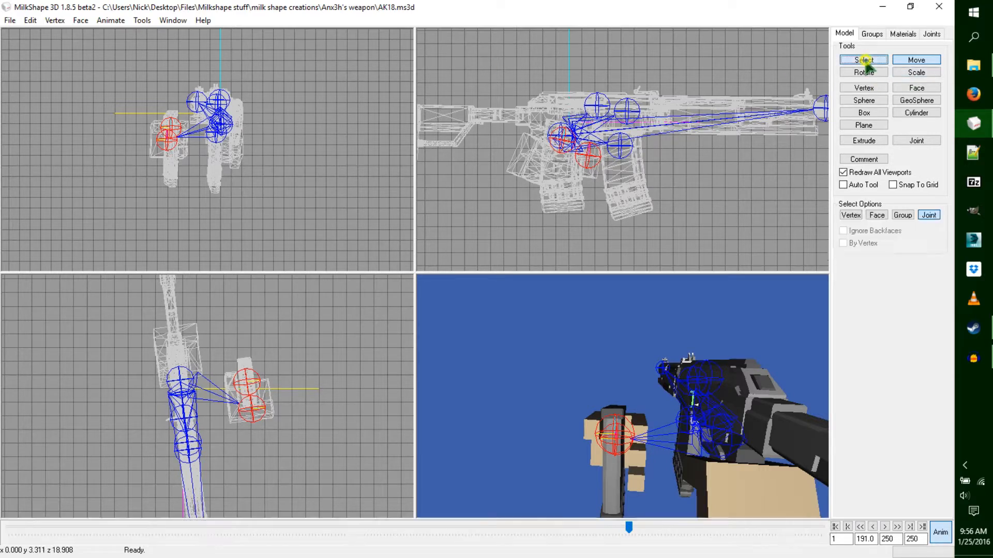
{"action": "left_click", "coordinate": [898, 61]}
{"action": "left_click_drag", "start_coordinate": [307, 409], "coordinate": [300, 421]}
{"action": "left_click_drag", "start_coordinate": [640, 151], "coordinate": [649, 138]}
Step: Select the rifle joint and rotate it so the muzzle tilts slightly upward at frame 191
{"action": "left_click", "coordinate": [864, 60]}
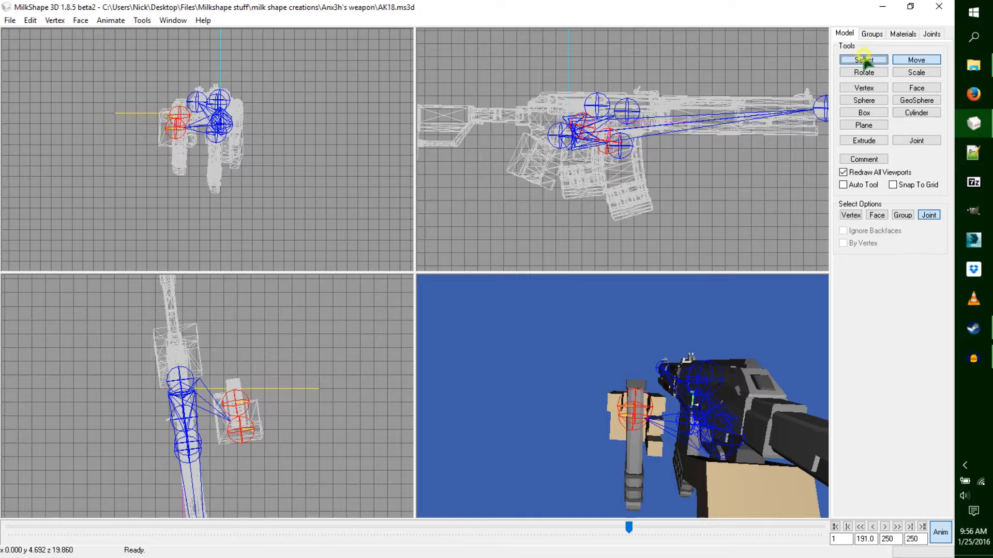
{"action": "left_click", "coordinate": [560, 136]}
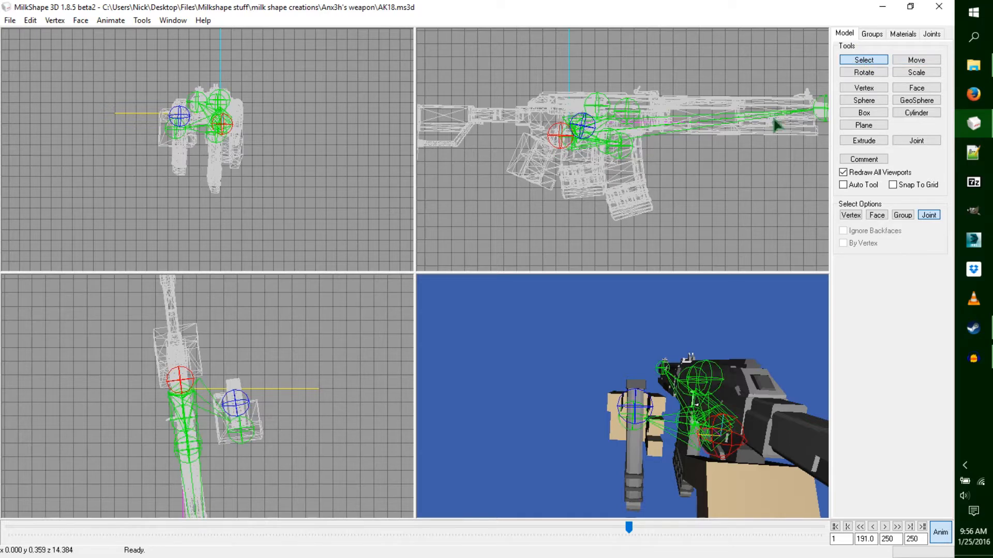
{"action": "left_click", "coordinate": [869, 73]}
{"action": "left_click_drag", "start_coordinate": [792, 102], "coordinate": [794, 96]}
Step: Select the spare magazine joint, rotate its lower end slightly forward to match the hand, and set a keyframe at frame 191
{"action": "left_click", "coordinate": [863, 60]}
{"action": "left_click", "coordinate": [591, 129]}
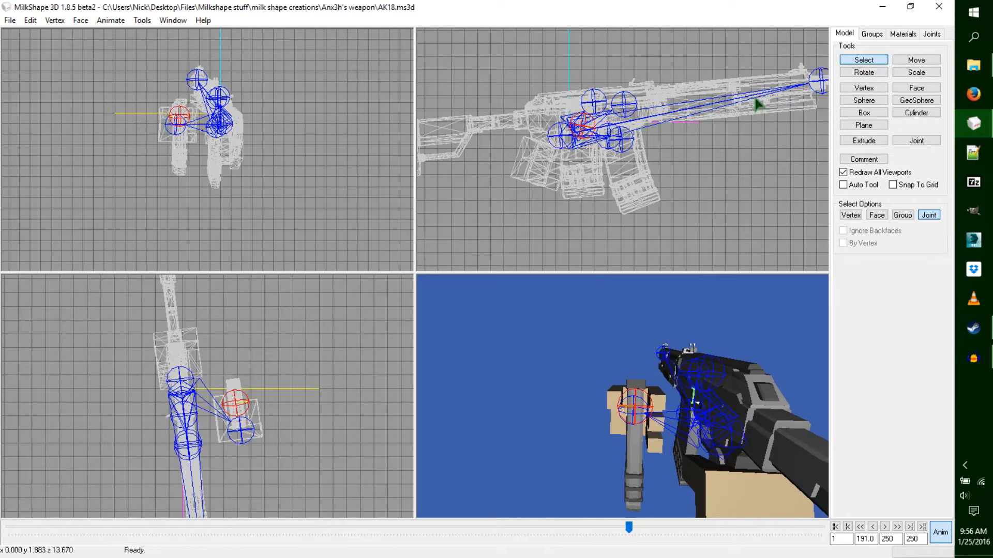
{"action": "left_click", "coordinate": [863, 73]}
{"action": "left_click_drag", "start_coordinate": [789, 80], "coordinate": [782, 74]}
{"action": "left_click", "coordinate": [915, 60]}
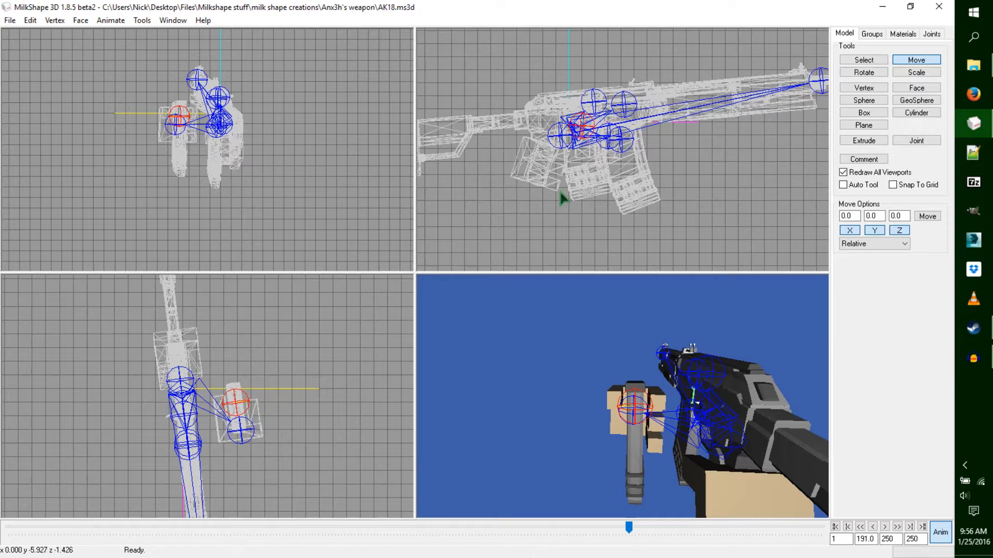
{"action": "key", "text": "ctrl+k"}
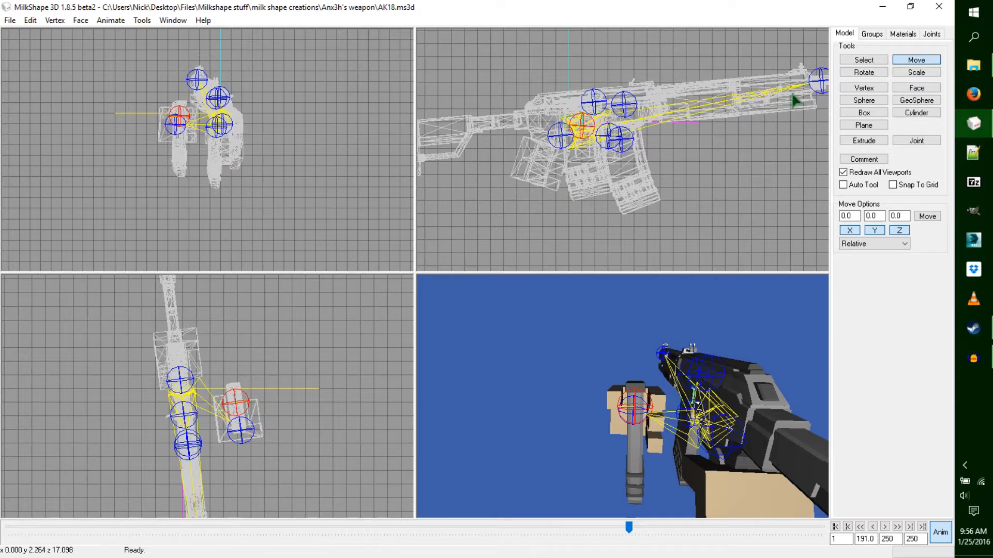
Step: Go to frame 194, select the front hand and spare magazine joints, and move both slightly up and closer to the rifle
{"action": "mouse_move", "coordinate": [630, 530]}
{"action": "left_mouse_down"}
{"action": "mouse_move", "coordinate": [556, 530]}
{"action": "mouse_move", "coordinate": [567, 549]}
{"action": "mouse_move", "coordinate": [600, 527]}
{"action": "mouse_move", "coordinate": [640, 544]}
{"action": "mouse_move", "coordinate": [617, 532]}
{"action": "mouse_move", "coordinate": [631, 534]}
{"action": "left_mouse_up"}
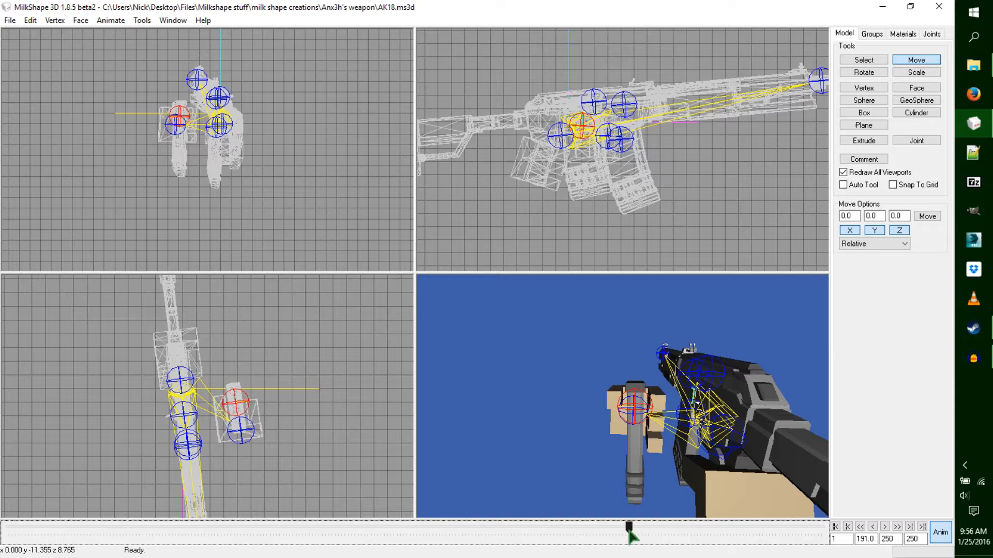
{"action": "key", "text": "Right"}
{"action": "key", "text": "Right"}
{"action": "key", "text": "Right"}
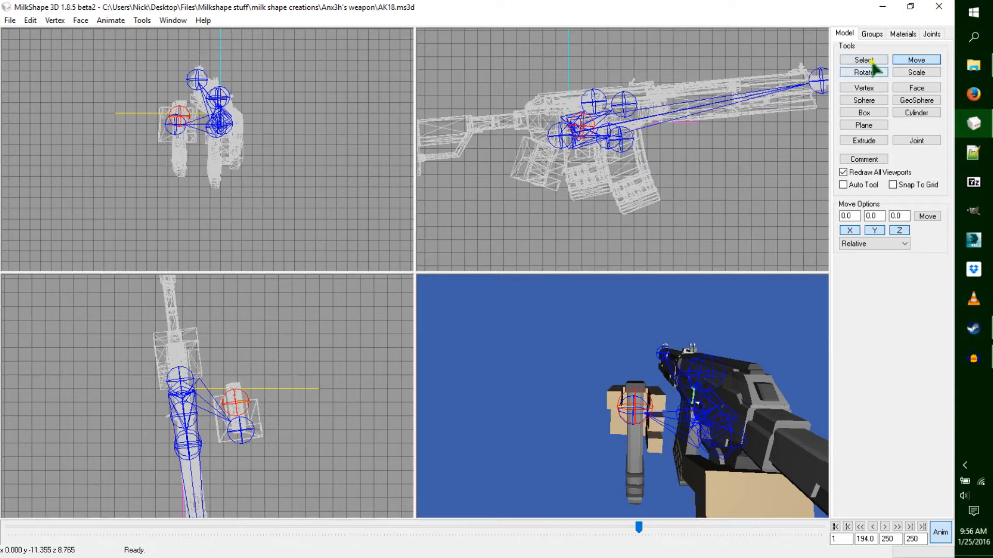
{"action": "left_click", "coordinate": [872, 60]}
{"action": "left_click", "coordinate": [574, 121]}
{"action": "left_click", "coordinate": [190, 112]}
{"action": "left_click", "coordinate": [916, 60]}
{"action": "left_click_drag", "start_coordinate": [636, 155], "coordinate": [644, 145]}
{"action": "mouse_move", "coordinate": [310, 117]}
{"action": "left_mouse_down"}
{"action": "mouse_move", "coordinate": [295, 122]}
{"action": "mouse_move", "coordinate": [318, 123]}
{"action": "left_mouse_up"}
{"action": "left_click_drag", "start_coordinate": [583, 362], "coordinate": [604, 406]}
{"action": "left_click_drag", "start_coordinate": [322, 432], "coordinate": [322, 419]}
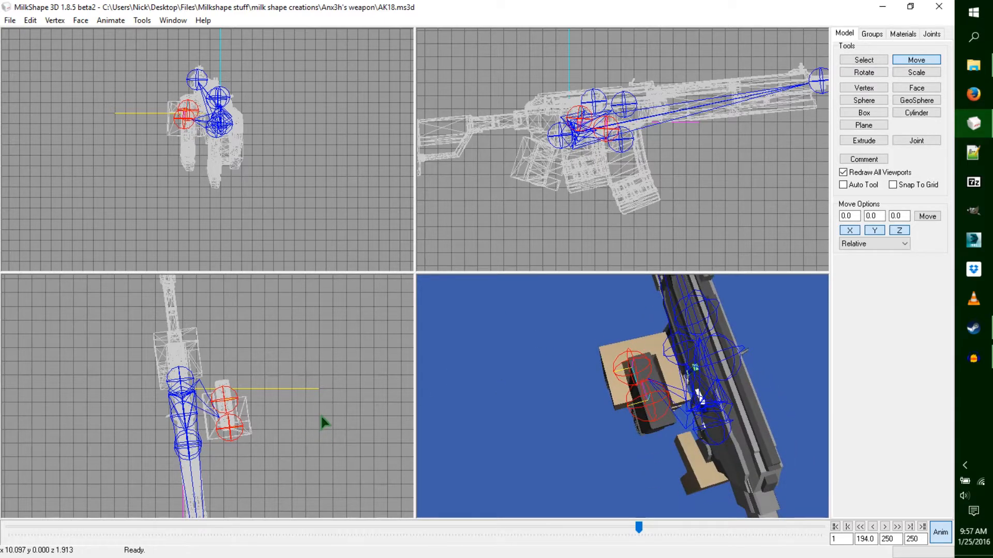
{"action": "left_click_drag", "start_coordinate": [816, 460], "coordinate": [650, 395]}
Step: Select the rifle joint, rotate the muzzle down until the barrel is level, and swing it slightly toward the front hand side
{"action": "left_click", "coordinate": [871, 61]}
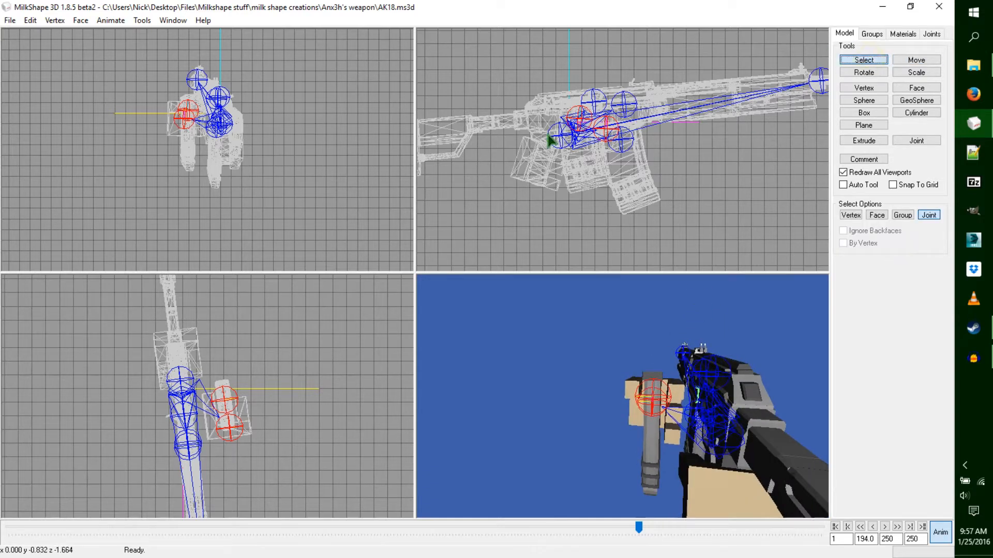
{"action": "left_click", "coordinate": [554, 156]}
{"action": "left_click", "coordinate": [871, 73]}
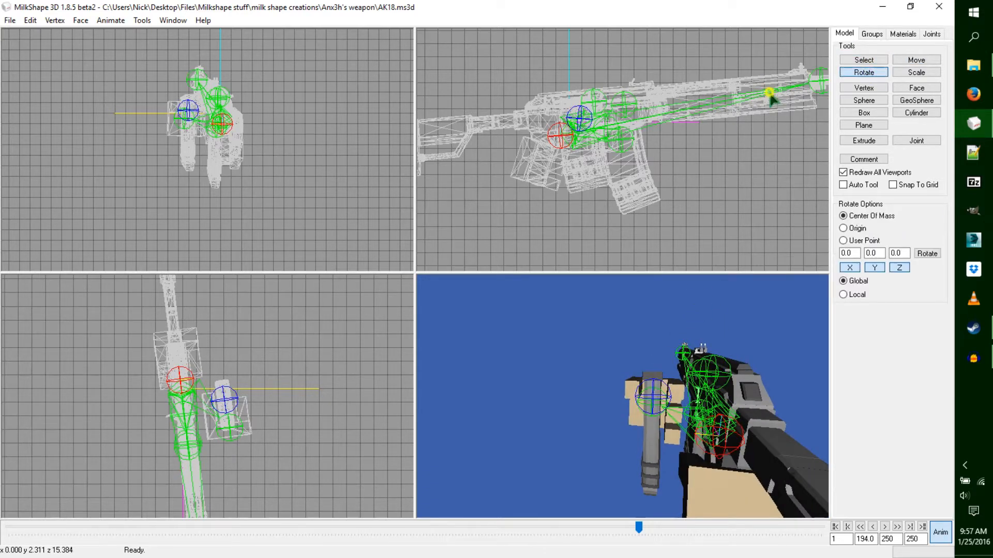
{"action": "left_click_drag", "start_coordinate": [770, 95], "coordinate": [768, 97]}
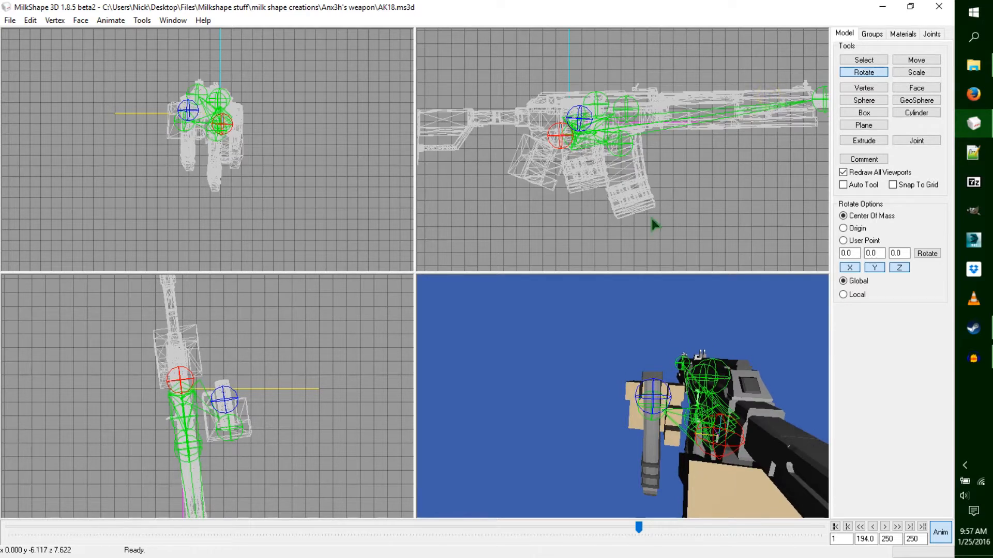
{"action": "left_click_drag", "start_coordinate": [161, 474], "coordinate": [187, 470]}
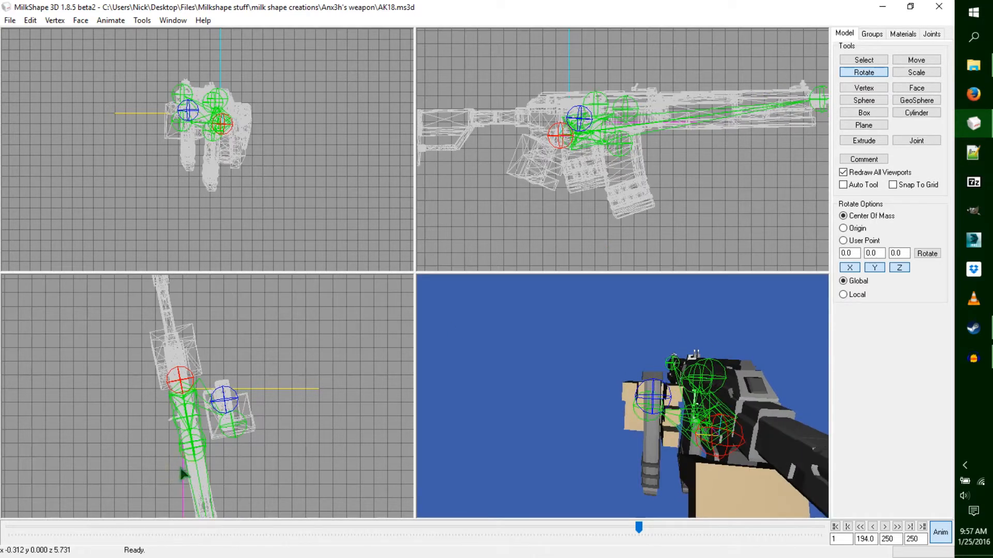
Step: Select the spare magazine joint, move it slightly back, rotate it to fit the hand, and set a keyframe at frame 194
{"action": "left_click", "coordinate": [239, 400]}
{"action": "left_click", "coordinate": [226, 400]}
{"action": "left_click", "coordinate": [872, 73]}
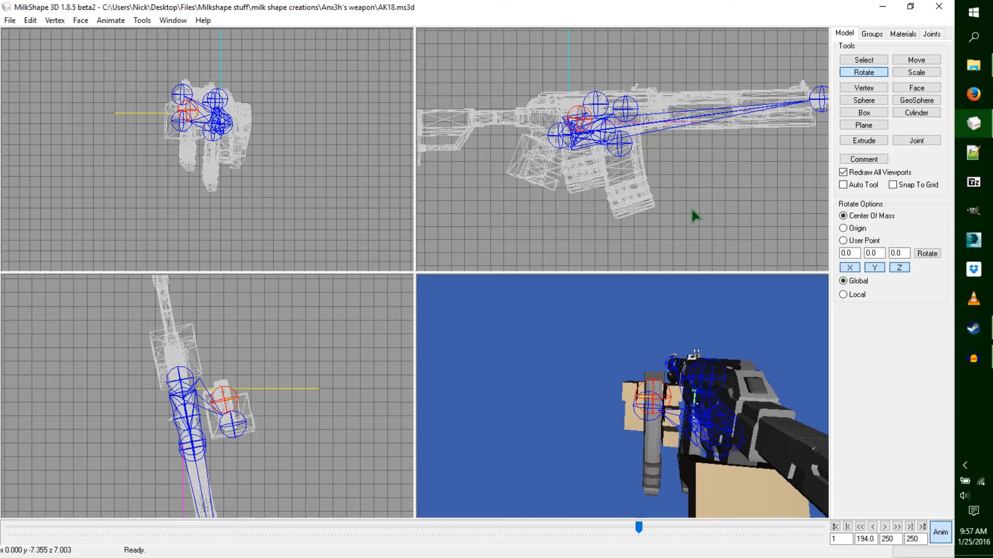
{"action": "left_click", "coordinate": [911, 61]}
{"action": "left_click_drag", "start_coordinate": [312, 392], "coordinate": [297, 386]}
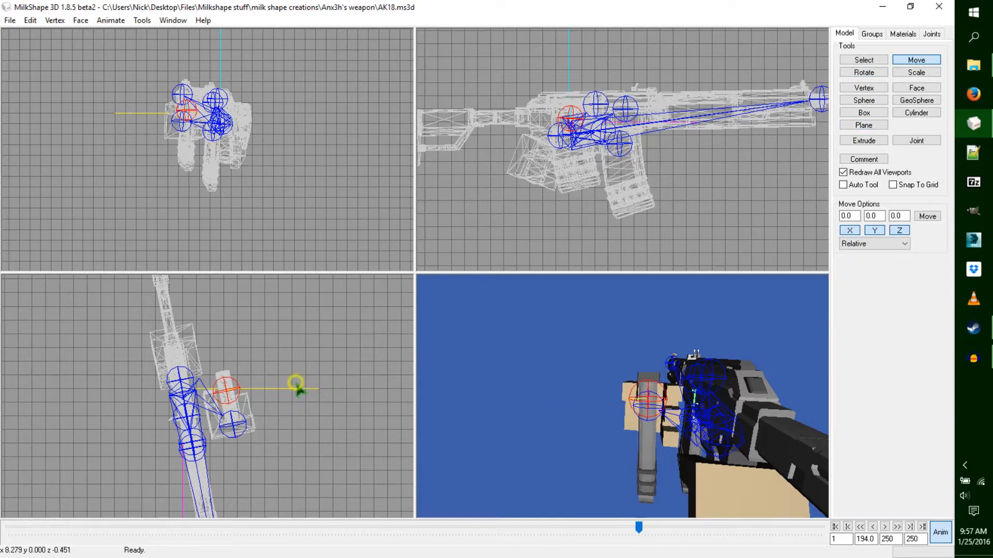
{"action": "left_click", "coordinate": [863, 72]}
{"action": "left_click_drag", "start_coordinate": [151, 97], "coordinate": [148, 96]}
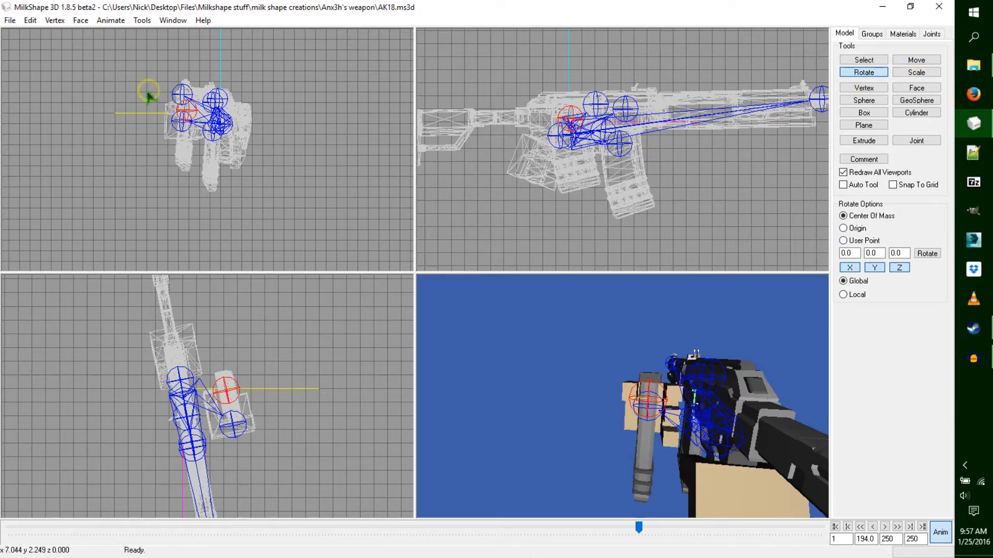
{"action": "left_click", "coordinate": [916, 59]}
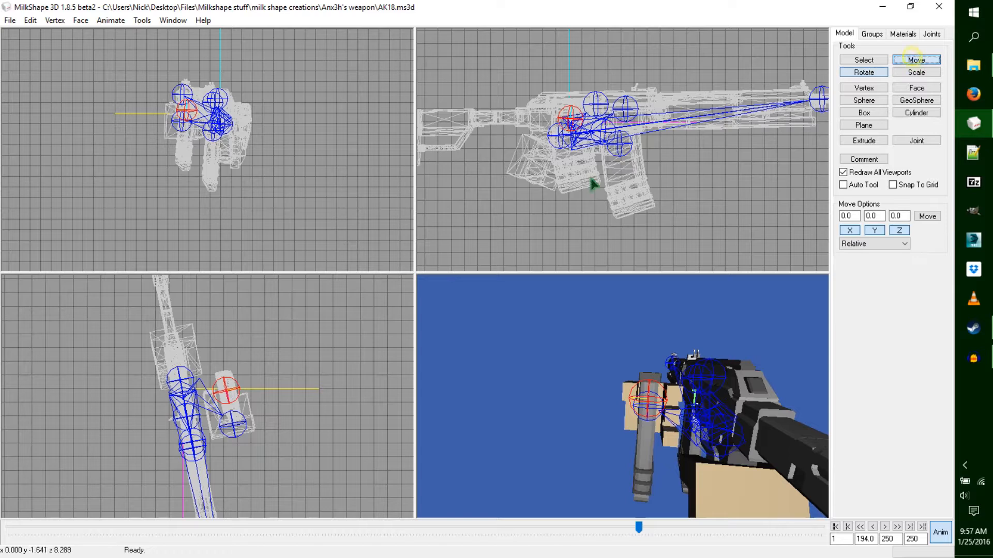
{"action": "left_click_drag", "start_coordinate": [86, 192], "coordinate": [89, 192]}
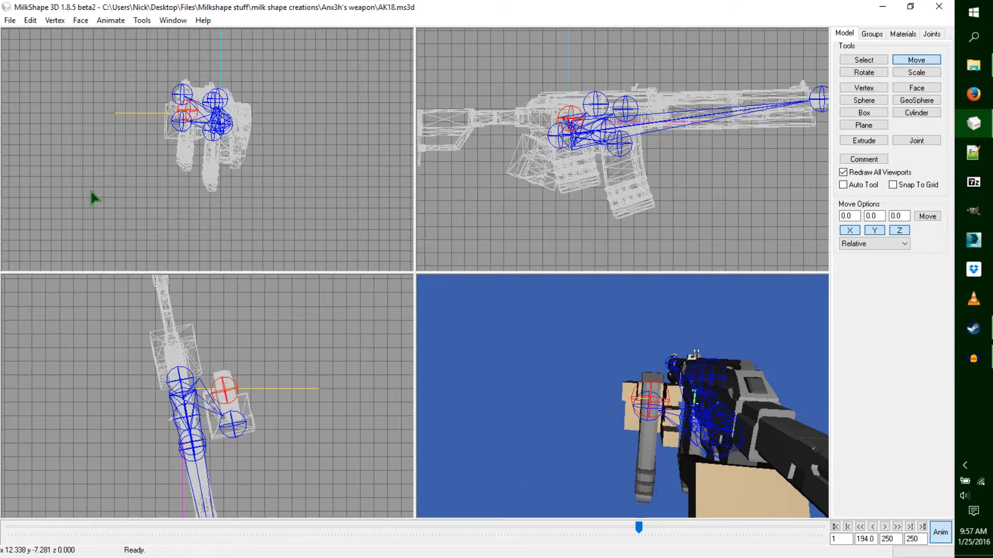
{"action": "key", "text": "ctrl+k"}
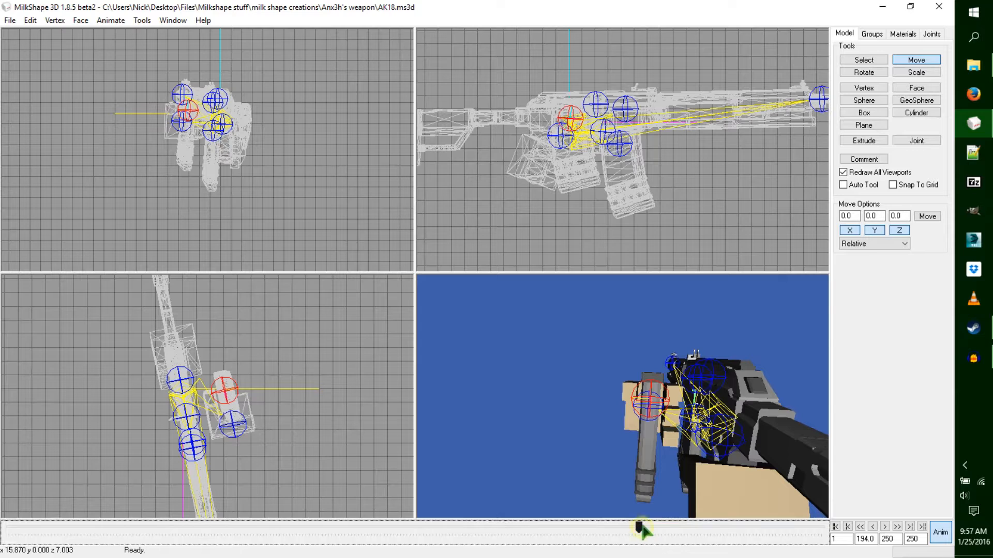
Step: Go to frame 197, select the front hand and spare magazine joints, and move both outward away from the rifle
{"action": "left_click_drag", "start_coordinate": [643, 530], "coordinate": [646, 531]}
{"action": "left_click", "coordinate": [863, 60]}
{"action": "left_click", "coordinate": [177, 126], "text": "shift"}
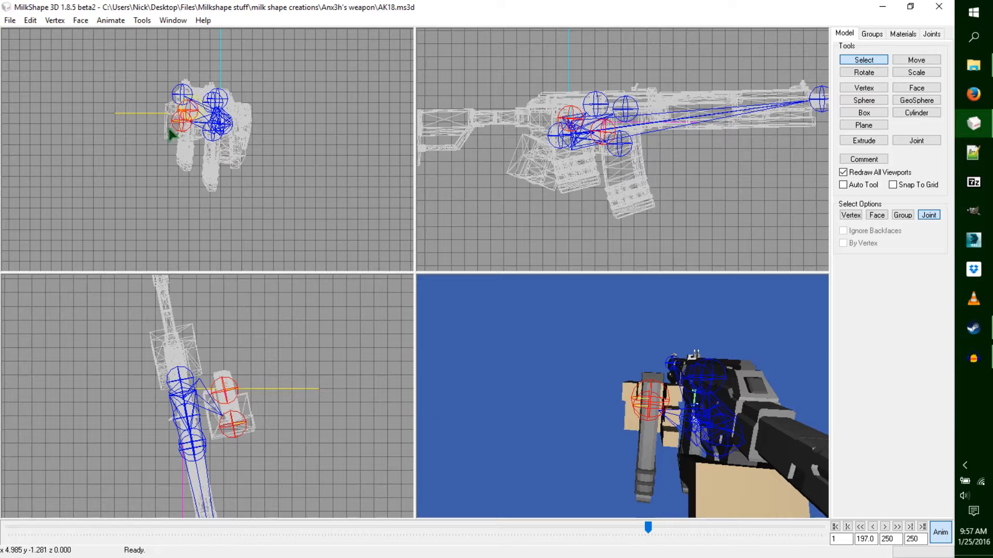
{"action": "left_click", "coordinate": [913, 60]}
{"action": "left_click_drag", "start_coordinate": [267, 192], "coordinate": [248, 195]}
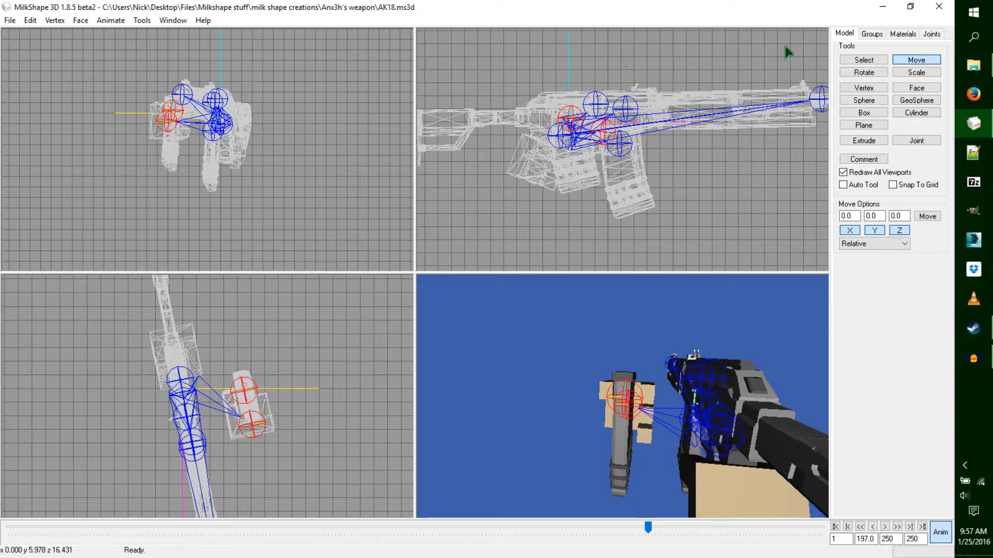
Step: Try to lower the rifle joint alone at frame 197 and nudge the spare magazine joint down to match
{"action": "left_click", "coordinate": [863, 62]}
{"action": "left_click", "coordinate": [573, 140]}
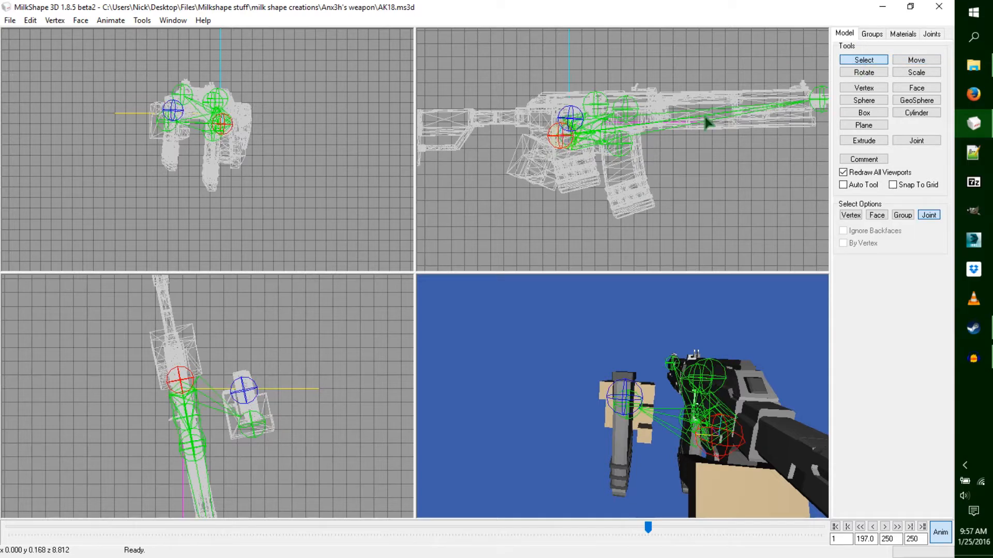
{"action": "left_click", "coordinate": [902, 61]}
{"action": "left_click_drag", "start_coordinate": [324, 169], "coordinate": [321, 178]}
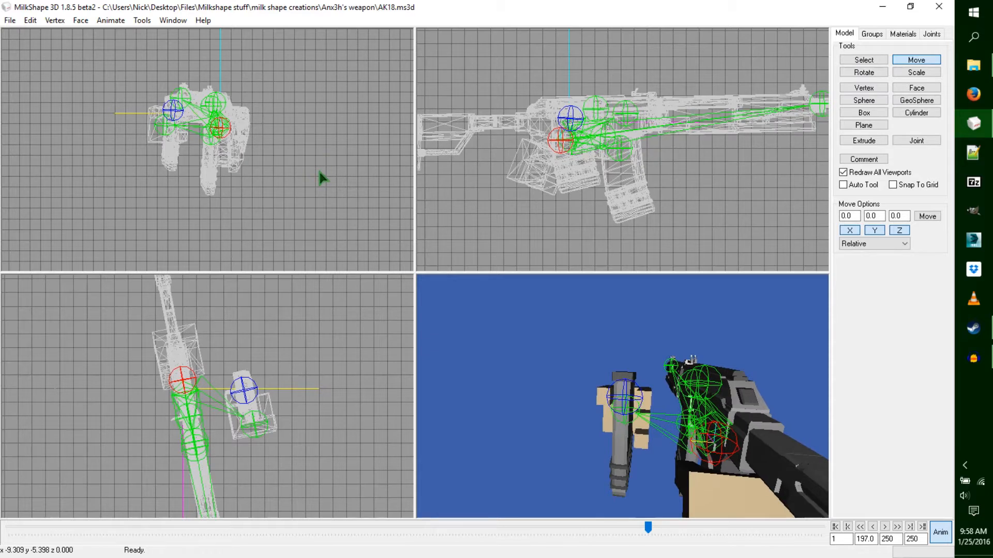
{"action": "left_click", "coordinate": [863, 60]}
{"action": "left_click", "coordinate": [571, 118]}
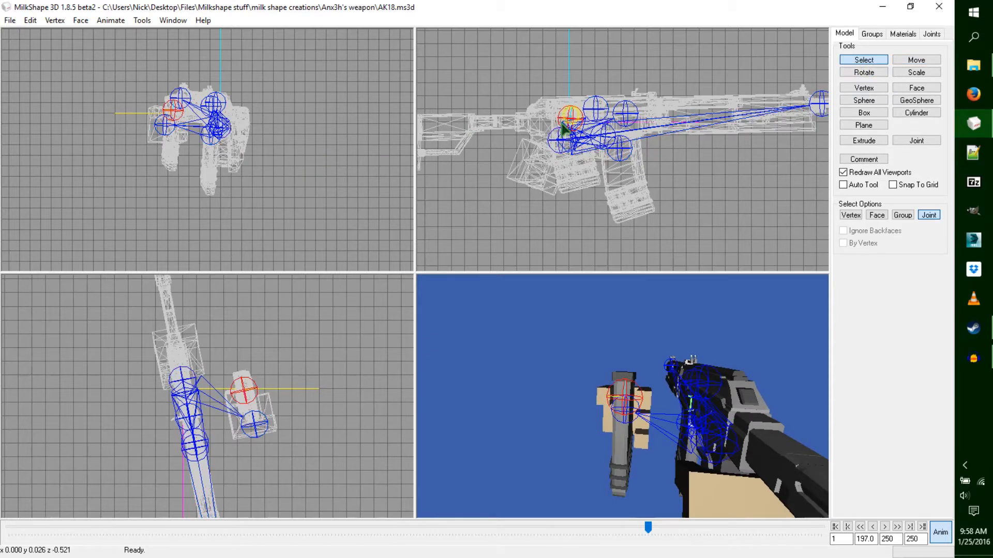
{"action": "left_click", "coordinate": [916, 60]}
{"action": "mouse_move", "coordinate": [244, 155]}
{"action": "left_mouse_down"}
{"action": "mouse_move", "coordinate": [238, 164]}
{"action": "mouse_move", "coordinate": [244, 157]}
{"action": "left_mouse_up"}
Step: Undo the separate moves of the spare magazine and rifle joints
{"action": "key", "text": "ctrl+z"}
{"action": "key", "text": "ctrl+z"}
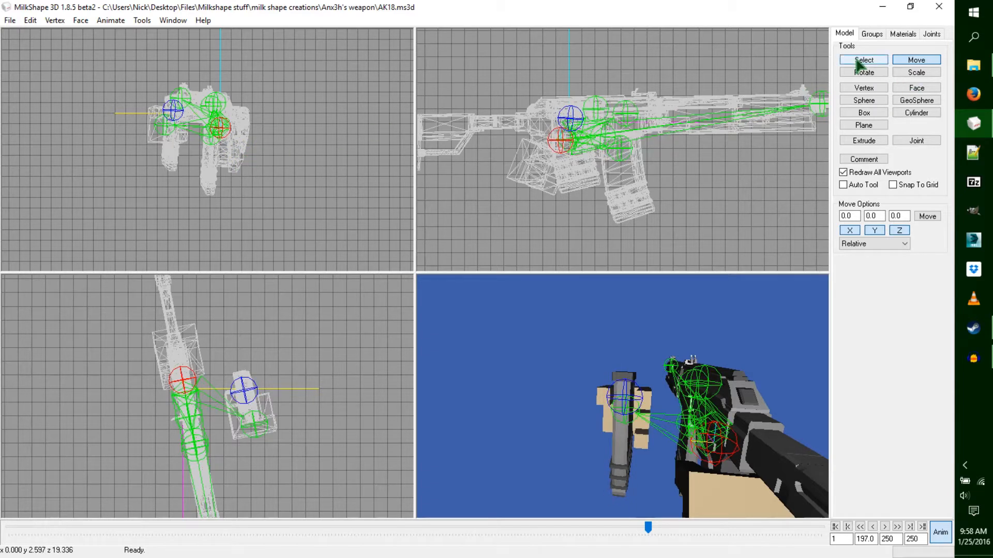
{"action": "key", "text": "ctrl+z"}
{"action": "key", "text": "ctrl+z"}
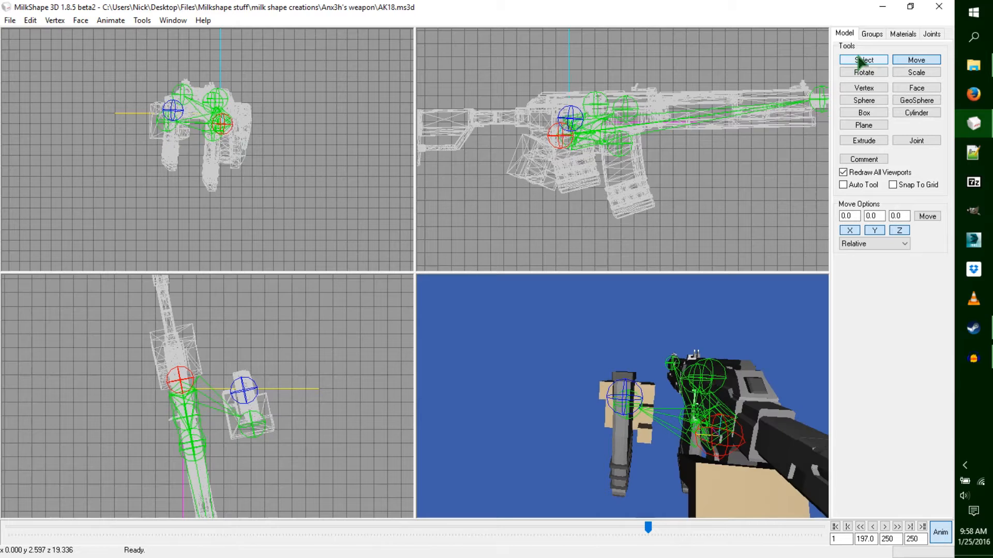
{"action": "key", "text": "ctrl+z"}
{"action": "key", "text": "ctrl+z"}
Step: Select the front hand, spare magazine and rifle joints together and move them slightly down and toward the front hand side
{"action": "left_click", "coordinate": [866, 59]}
{"action": "left_click_drag", "start_coordinate": [128, 131], "coordinate": [176, 131]}
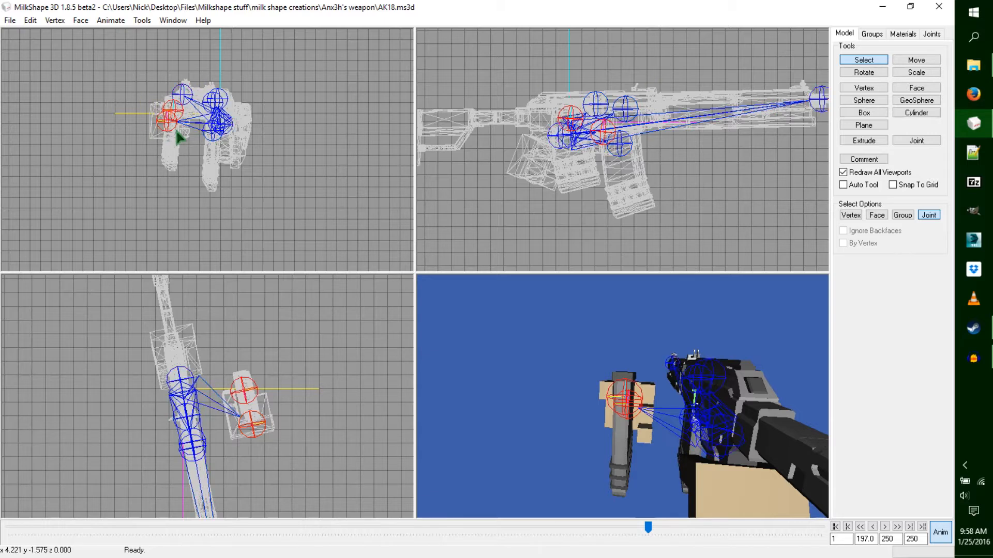
{"action": "left_click", "coordinate": [562, 139], "text": "shift"}
{"action": "left_click", "coordinate": [925, 61]}
{"action": "left_click_drag", "start_coordinate": [319, 146], "coordinate": [310, 143]}
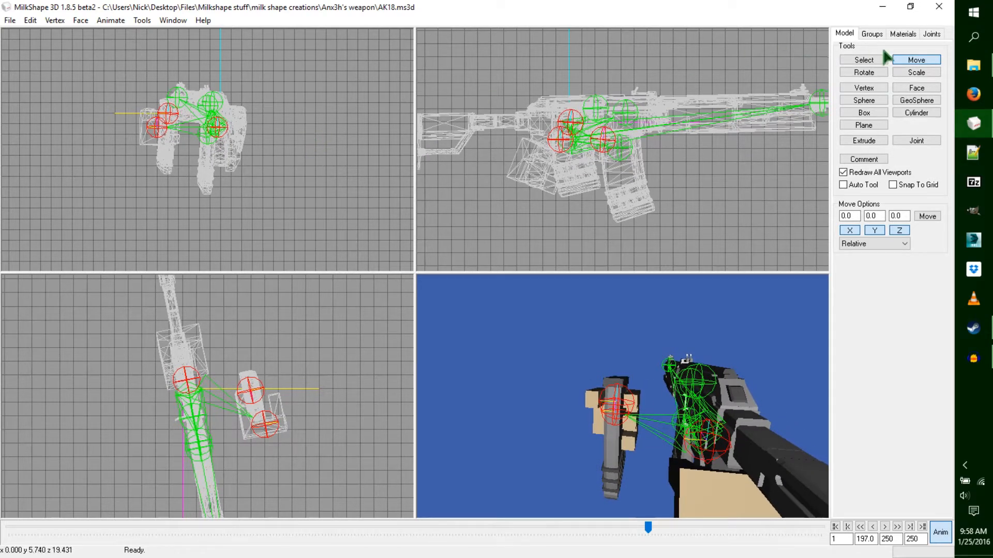
Step: Move the spare magazine joint alone slightly outward from the rifle at frame 197 and set a keyframe
{"action": "left_click", "coordinate": [874, 60]}
{"action": "left_click", "coordinate": [250, 389]}
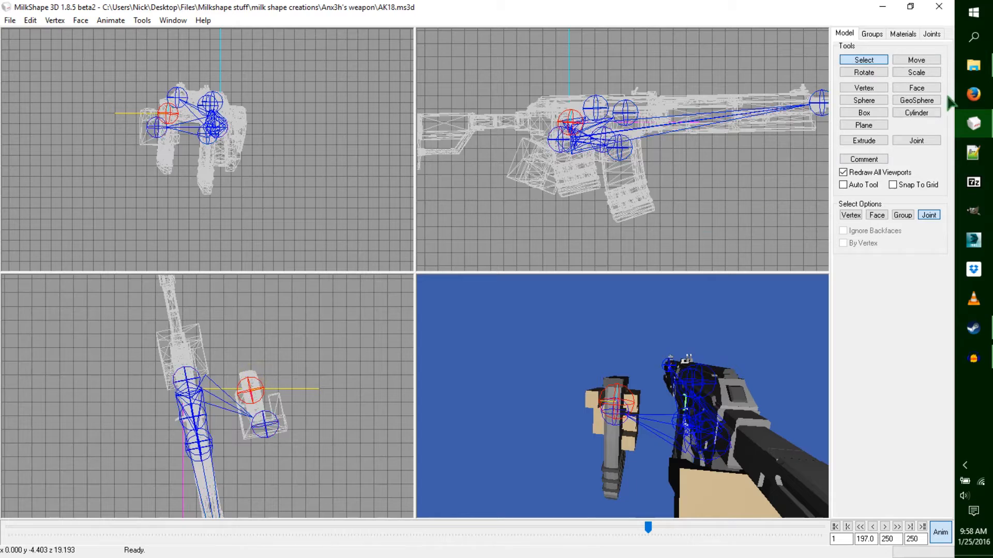
{"action": "left_click", "coordinate": [916, 60]}
{"action": "left_click_drag", "start_coordinate": [324, 379], "coordinate": [341, 380]}
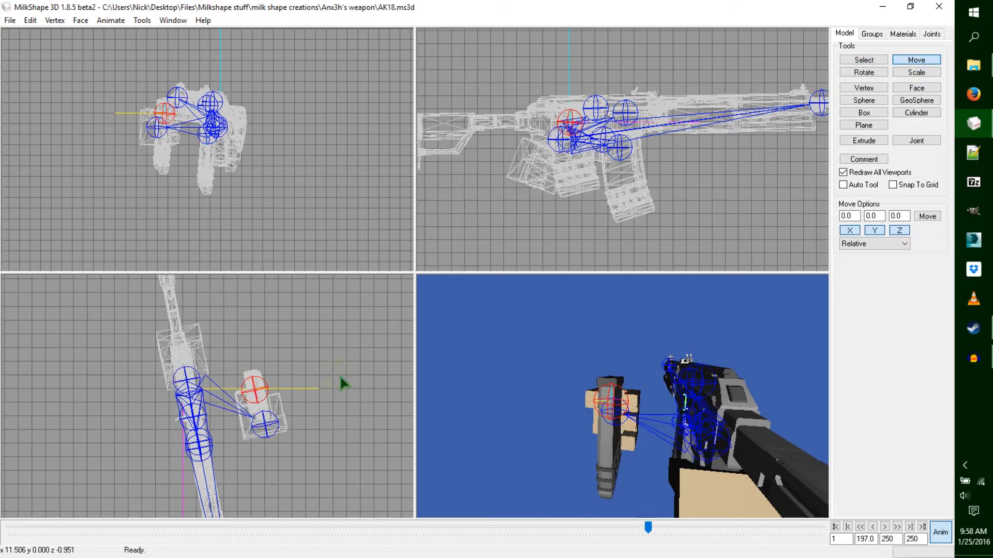
{"action": "key", "text": "ctrl+k"}
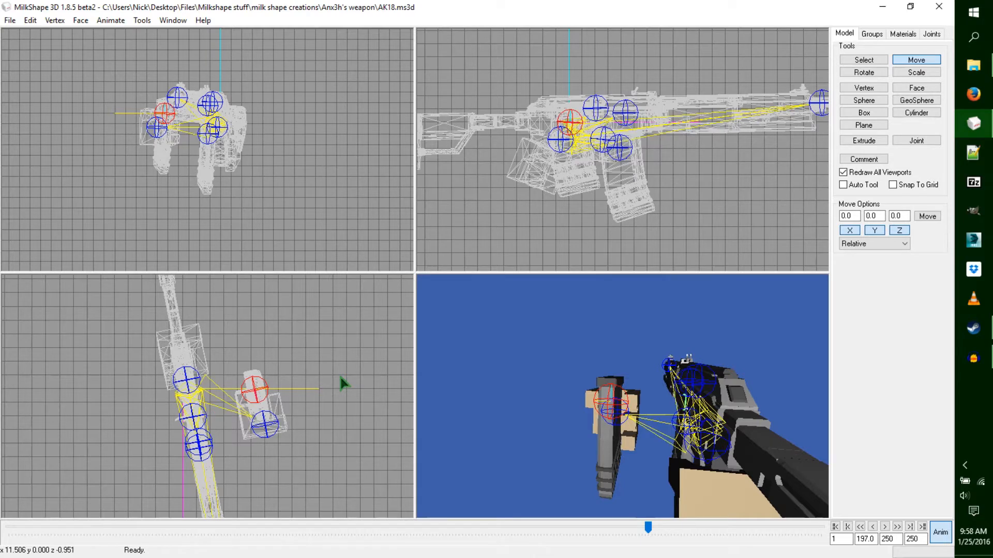
Step: Go to frame 1 and paste the copied keyframes there
{"action": "left_click_drag", "start_coordinate": [651, 526], "coordinate": [3, 542]}
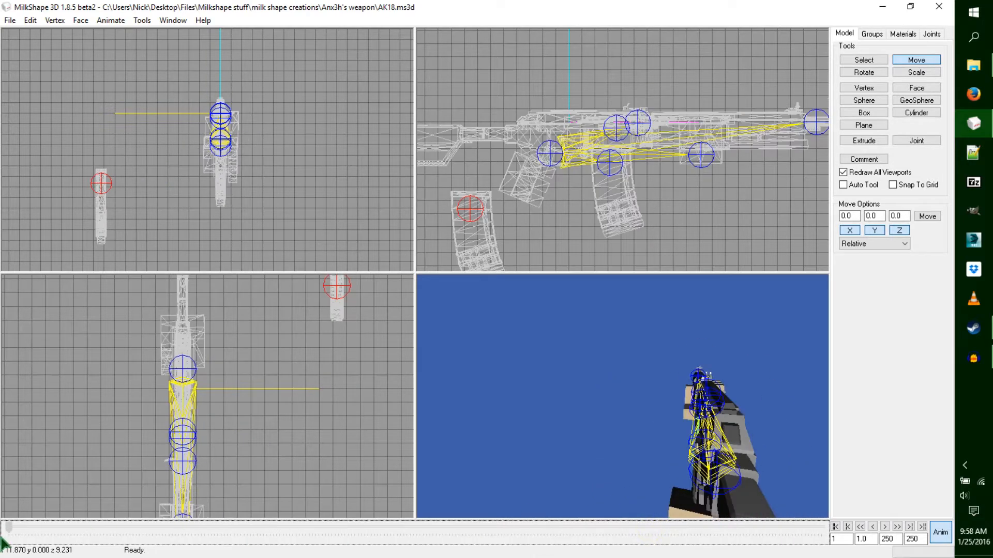
{"action": "left_click", "coordinate": [865, 61]}
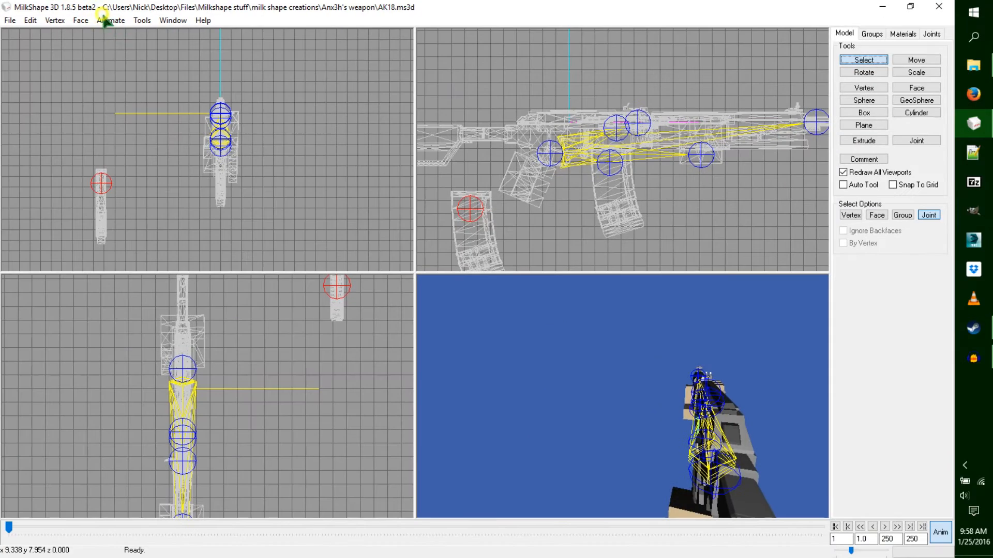
{"action": "left_click", "coordinate": [105, 21]}
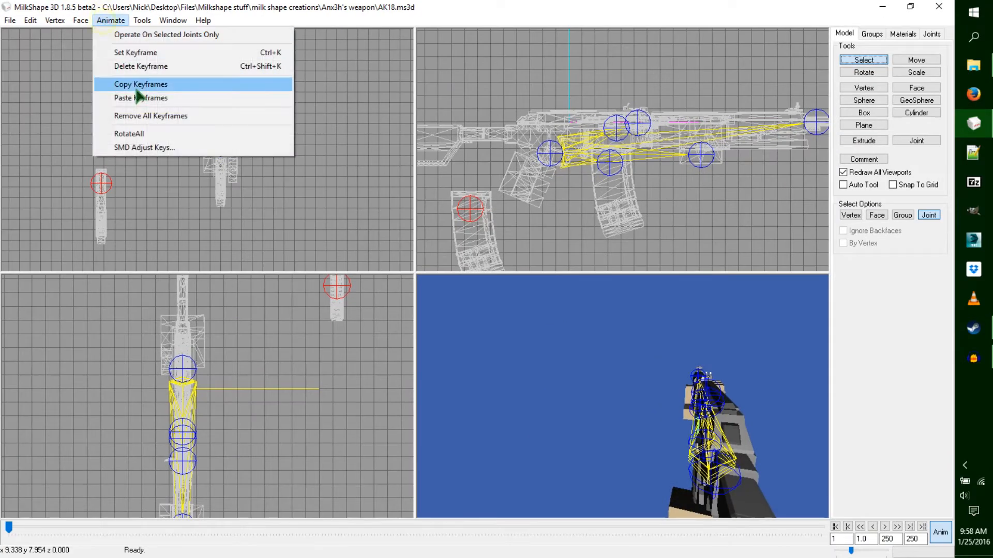
{"action": "left_click", "coordinate": [138, 98]}
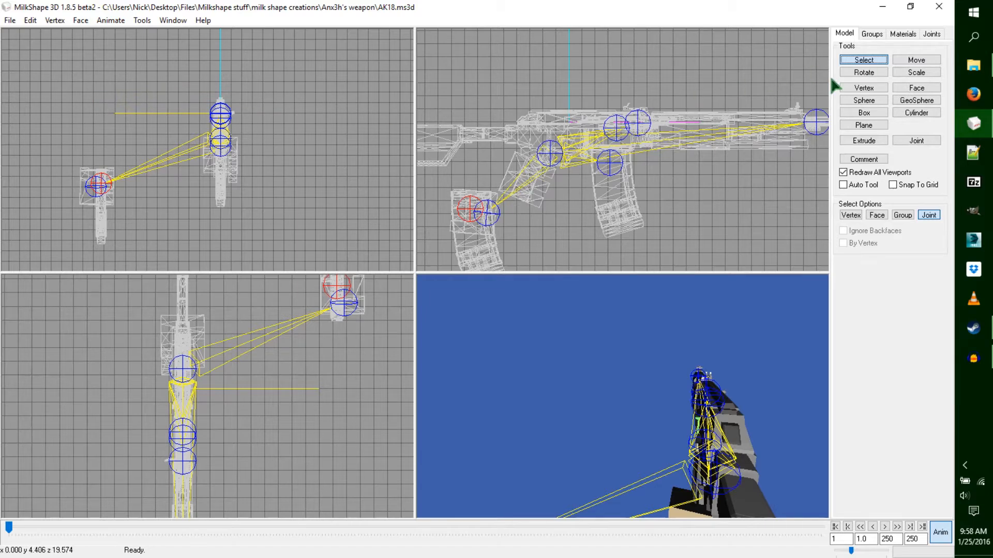
Step: Select the front hand joint and nudge it down and inward to line up with the spare magazine
{"action": "left_click", "coordinate": [486, 211]}
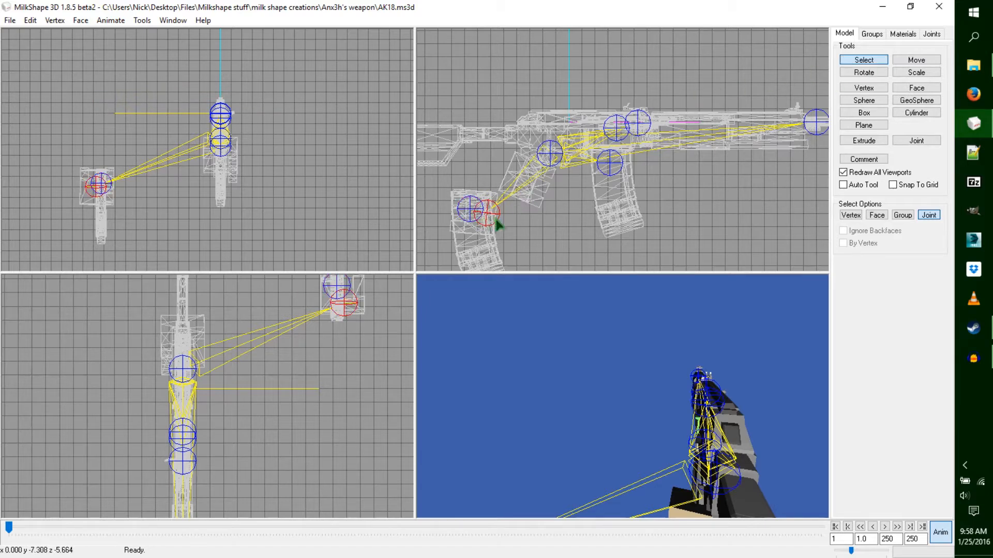
{"action": "left_click", "coordinate": [914, 61]}
{"action": "left_click_drag", "start_coordinate": [221, 179], "coordinate": [220, 181]}
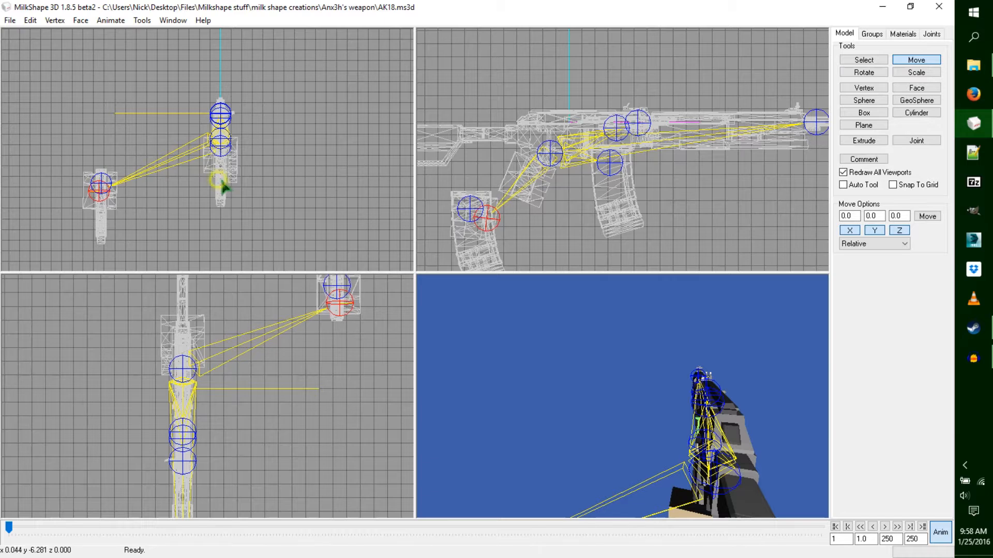
Step: Select the front hand and spare magazine joints together and move them up beside the rifle's loaded magazine
{"action": "left_click", "coordinate": [870, 61]}
{"action": "left_click_drag", "start_coordinate": [510, 194], "coordinate": [447, 239]}
{"action": "left_click", "coordinate": [916, 60]}
{"action": "left_click_drag", "start_coordinate": [641, 165], "coordinate": [769, 110]}
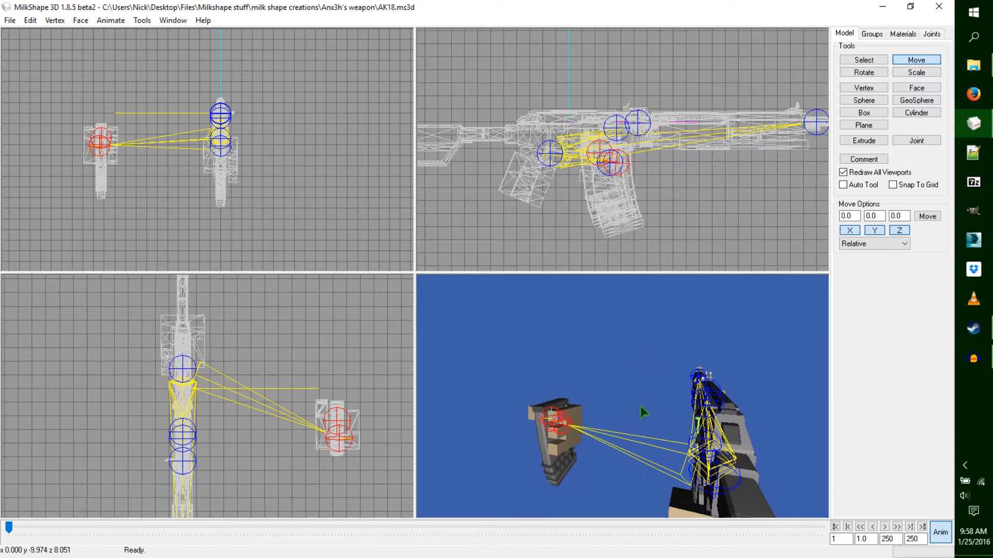
{"action": "left_click_drag", "start_coordinate": [283, 451], "coordinate": [199, 435]}
{"action": "left_click_drag", "start_coordinate": [643, 477], "coordinate": [677, 462]}
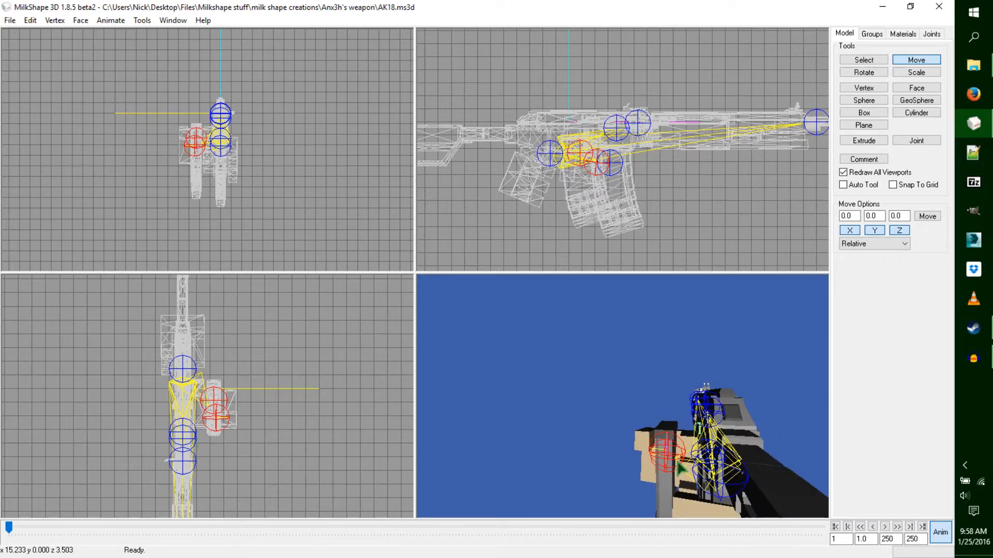
Step: Rotate the spare magazine joint and then the front hand joint slightly so both tilt at the same angle
{"action": "left_click", "coordinate": [864, 72]}
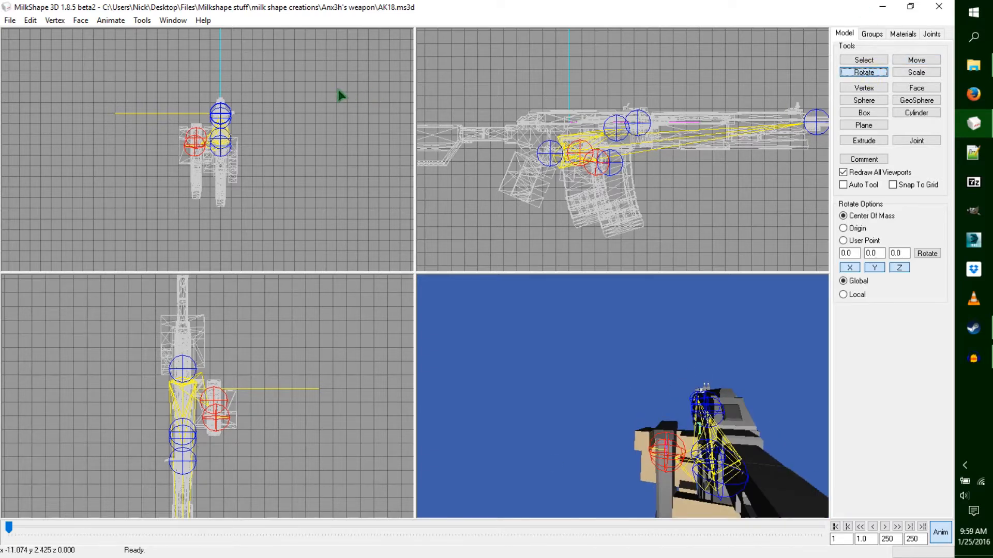
{"action": "left_click", "coordinate": [874, 60]}
{"action": "left_click", "coordinate": [587, 154]}
{"action": "left_click", "coordinate": [874, 73]}
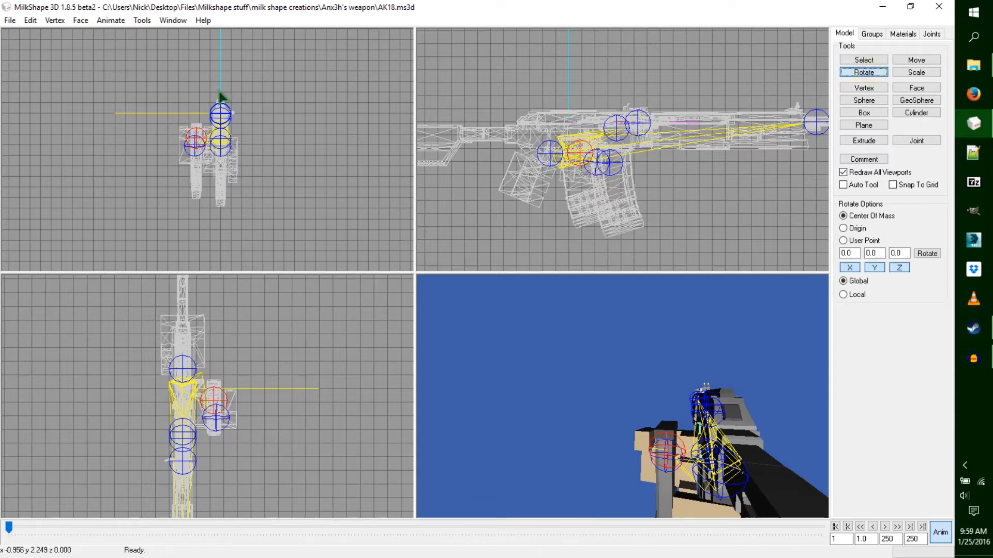
{"action": "left_click", "coordinate": [874, 60]}
{"action": "left_click", "coordinate": [596, 164]}
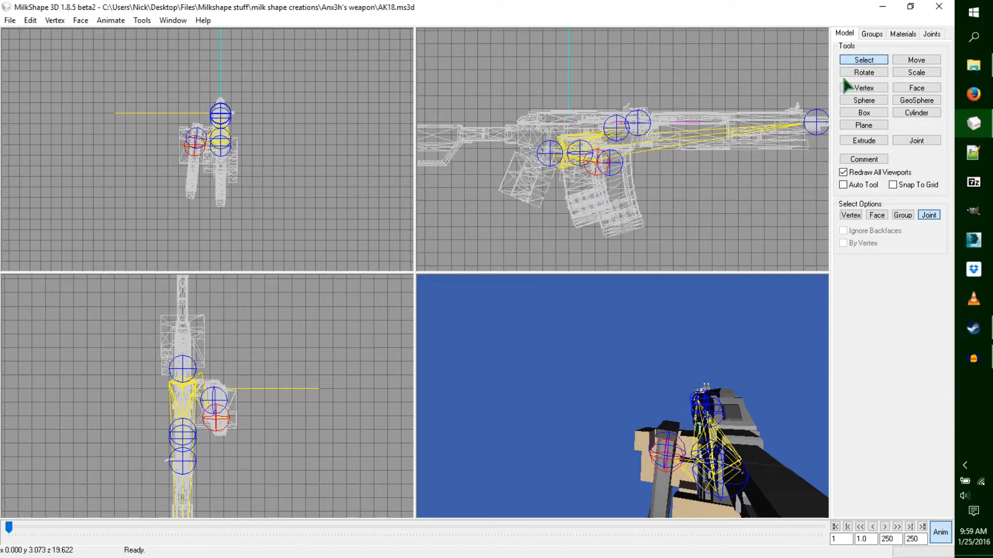
{"action": "left_click", "coordinate": [873, 73]}
{"action": "left_click_drag", "start_coordinate": [288, 220], "coordinate": [275, 224]}
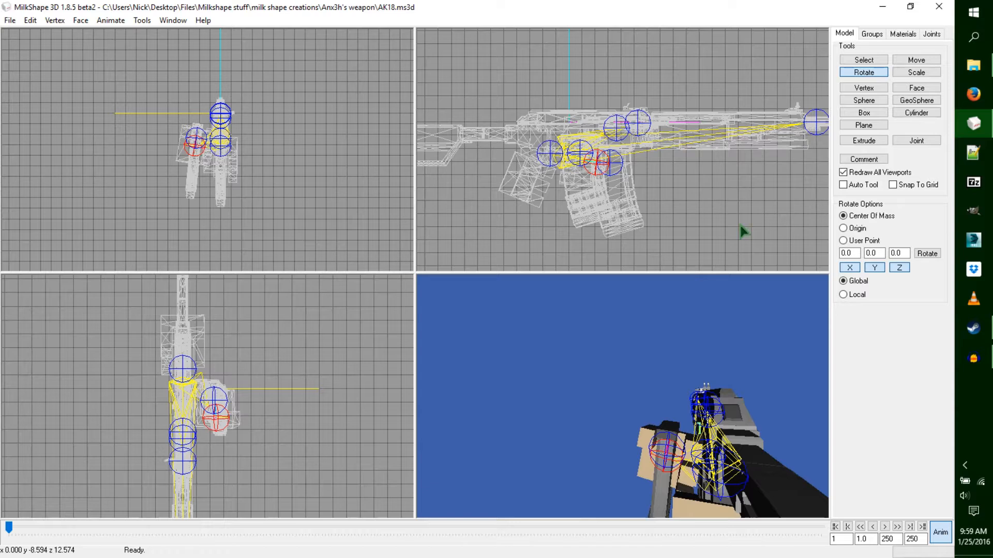
Step: Move the front hand and spare magazine joints together slightly upward and adjust their placement beside the rifle
{"action": "left_click", "coordinate": [858, 61]}
{"action": "left_click", "coordinate": [579, 153]}
{"action": "left_click", "coordinate": [910, 61]}
{"action": "left_click_drag", "start_coordinate": [570, 399], "coordinate": [644, 444]}
{"action": "left_click_drag", "start_coordinate": [263, 411], "coordinate": [264, 404]}
{"action": "left_click_drag", "start_coordinate": [594, 228], "coordinate": [607, 205]}
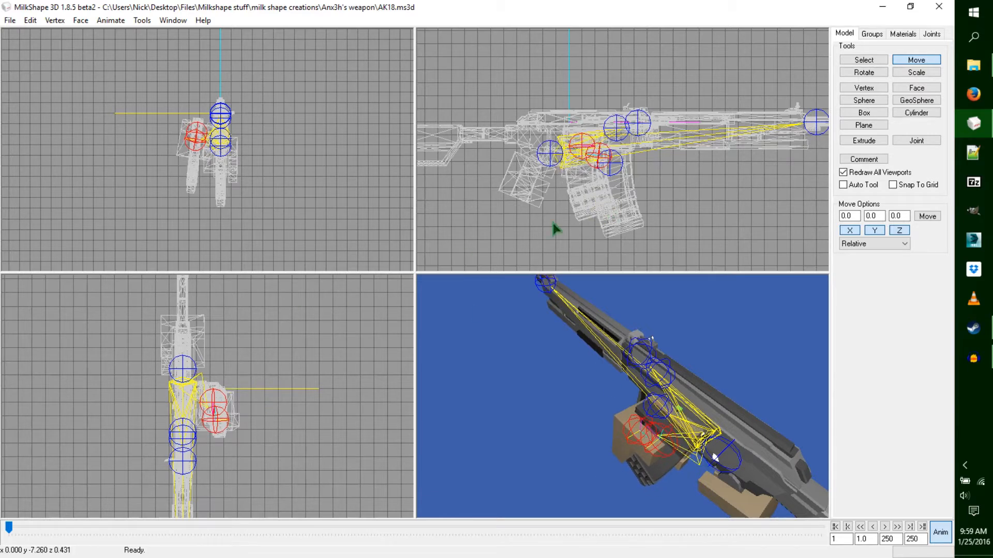
{"action": "mouse_move", "coordinate": [523, 370]}
{"action": "left_mouse_down"}
{"action": "mouse_move", "coordinate": [572, 401]}
{"action": "mouse_move", "coordinate": [543, 395]}
{"action": "mouse_move", "coordinate": [526, 374]}
{"action": "left_mouse_up"}
{"action": "left_click_drag", "start_coordinate": [149, 179], "coordinate": [150, 175]}
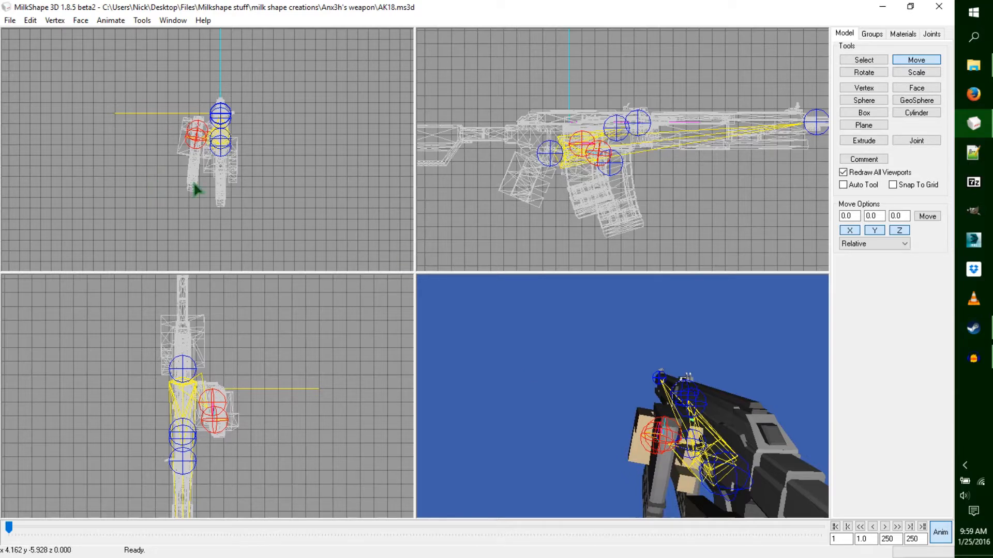
{"action": "left_click_drag", "start_coordinate": [557, 368], "coordinate": [536, 377]}
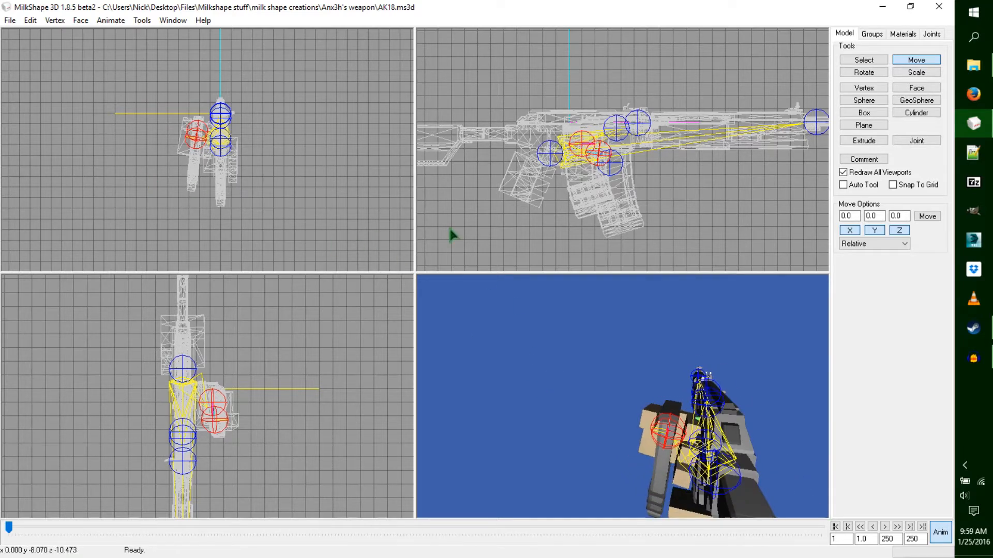
{"action": "left_click_drag", "start_coordinate": [206, 206], "coordinate": [202, 201]}
{"action": "mouse_move", "coordinate": [515, 368]}
{"action": "left_mouse_down"}
{"action": "mouse_move", "coordinate": [532, 393]}
{"action": "mouse_move", "coordinate": [582, 413]}
{"action": "mouse_move", "coordinate": [654, 392]}
{"action": "mouse_move", "coordinate": [690, 336]}
{"action": "mouse_move", "coordinate": [660, 353]}
{"action": "mouse_move", "coordinate": [508, 368]}
{"action": "mouse_move", "coordinate": [519, 364]}
{"action": "left_mouse_up"}
Step: Copy the keyframes at frame 1 and turn on Operate On Selected Joints Only
{"action": "left_click", "coordinate": [111, 20]}
{"action": "left_click", "coordinate": [111, 20]}
{"action": "left_click", "coordinate": [110, 20]}
{"action": "left_click", "coordinate": [118, 84]}
{"action": "left_click", "coordinate": [113, 21]}
{"action": "left_click", "coordinate": [114, 35]}
{"action": "right_click", "coordinate": [109, 78]}
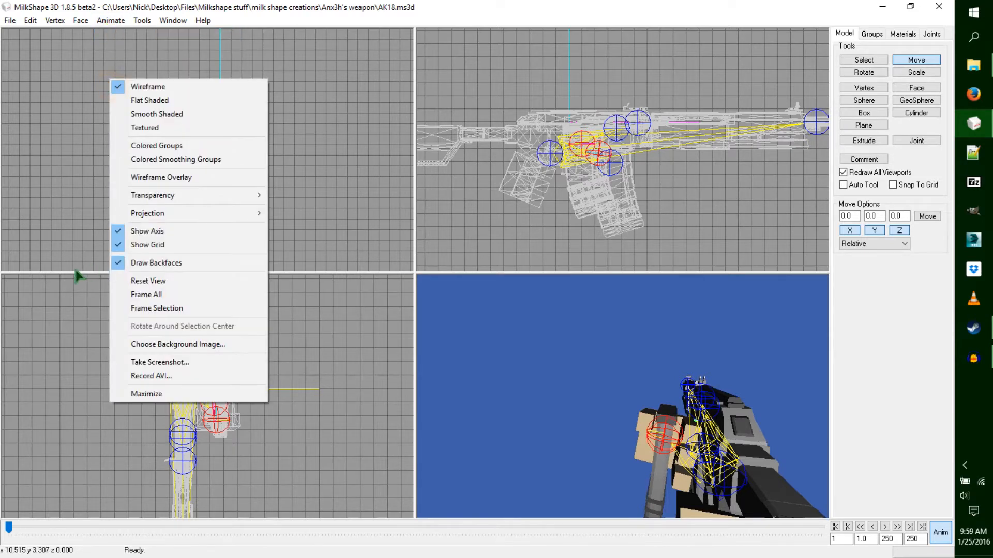
{"action": "left_click", "coordinate": [62, 230]}
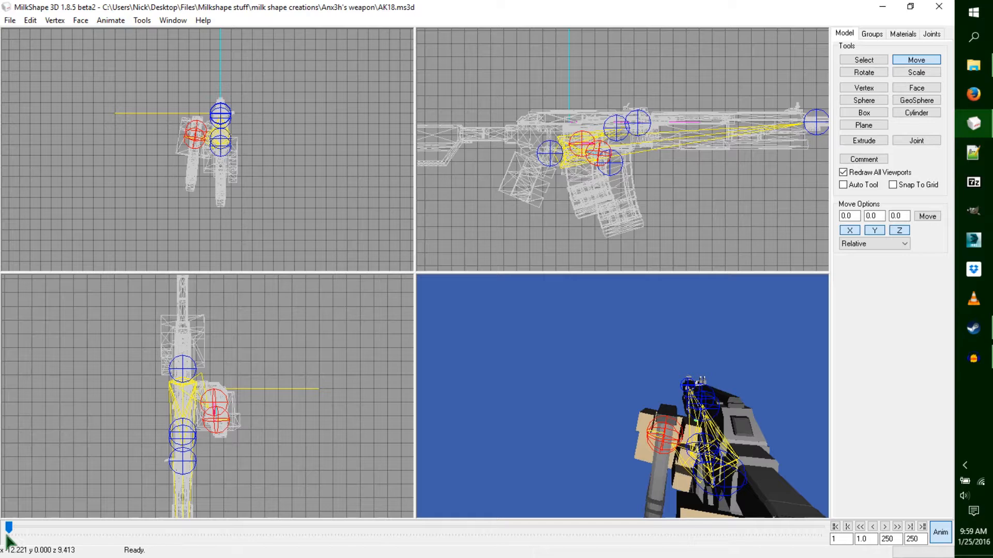
Step: Go to frame 200 and paste the copied keyframes onto the front hand and spare magazine joints
{"action": "left_click_drag", "start_coordinate": [12, 531], "coordinate": [654, 513]}
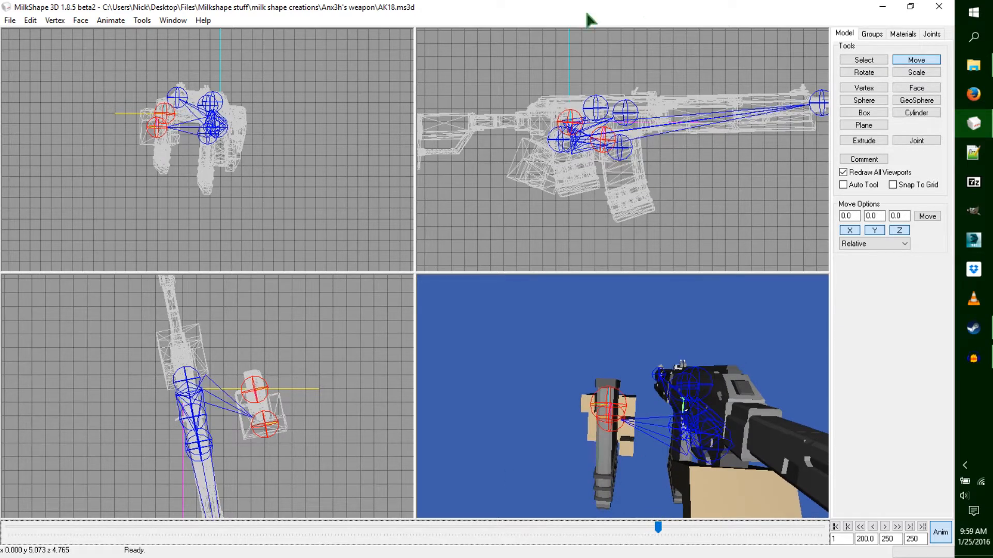
{"action": "left_click", "coordinate": [120, 22]}
{"action": "left_click", "coordinate": [139, 98]}
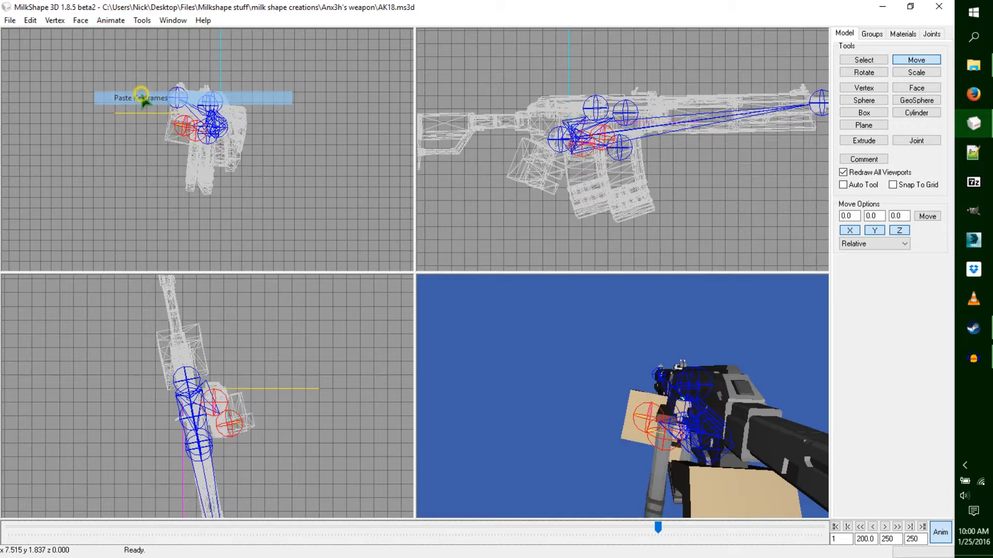
Step: Select the spare magazine joint alone at frame 200 and rotate it to follow the rifle's angle
{"action": "left_click_drag", "start_coordinate": [734, 370], "coordinate": [749, 440]}
{"action": "left_click", "coordinate": [870, 71]}
{"action": "left_click", "coordinate": [867, 61]}
{"action": "left_click", "coordinate": [591, 142]}
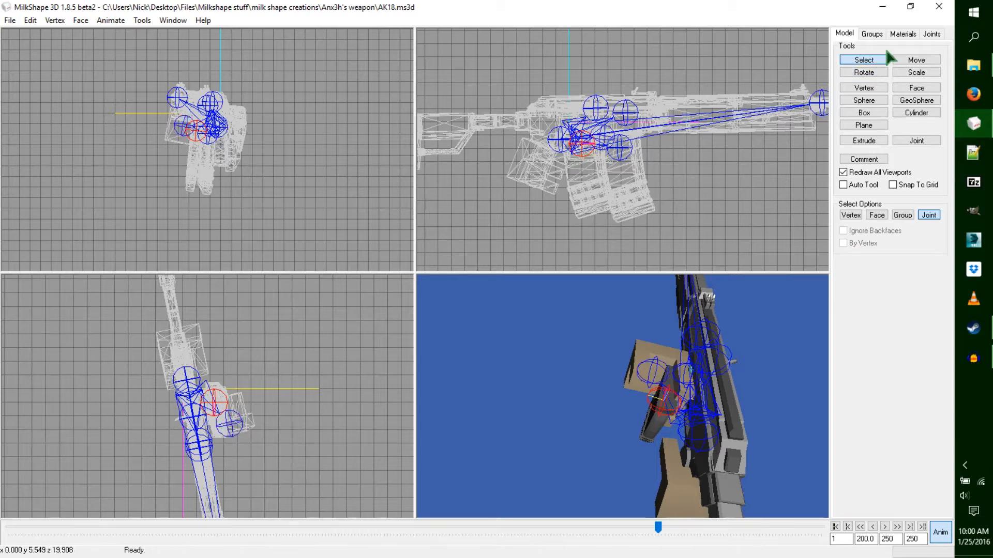
{"action": "left_click", "coordinate": [873, 73]}
{"action": "left_click_drag", "start_coordinate": [263, 488], "coordinate": [272, 481]}
{"action": "left_click", "coordinate": [593, 219]}
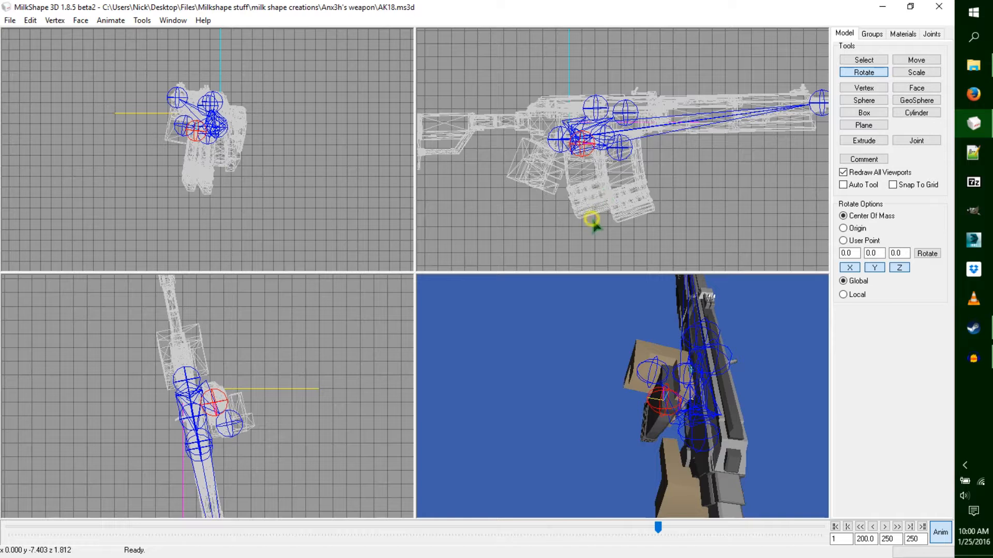
Step: At frame 200, move the spare magazine's joint up to the left hand and rotate it slightly so it sits in the grip
{"action": "left_click", "coordinate": [916, 59]}
{"action": "left_click_drag", "start_coordinate": [700, 191], "coordinate": [699, 182]}
{"action": "left_click", "coordinate": [173, 194]}
{"action": "left_click_drag", "start_coordinate": [172, 193], "coordinate": [169, 193]}
{"action": "left_click_drag", "start_coordinate": [619, 431], "coordinate": [617, 398]}
{"action": "left_click", "coordinate": [864, 72]}
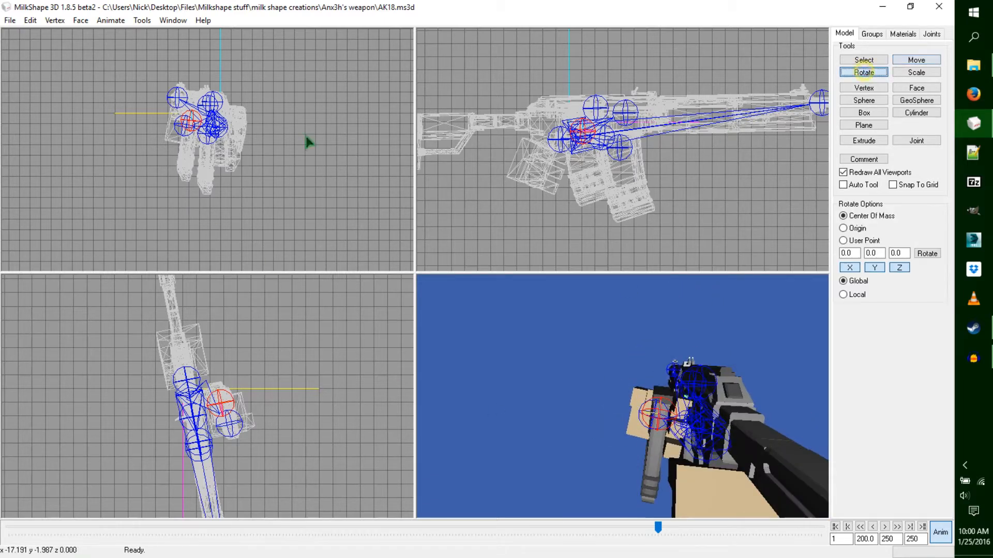
{"action": "left_click_drag", "start_coordinate": [195, 95], "coordinate": [197, 92]}
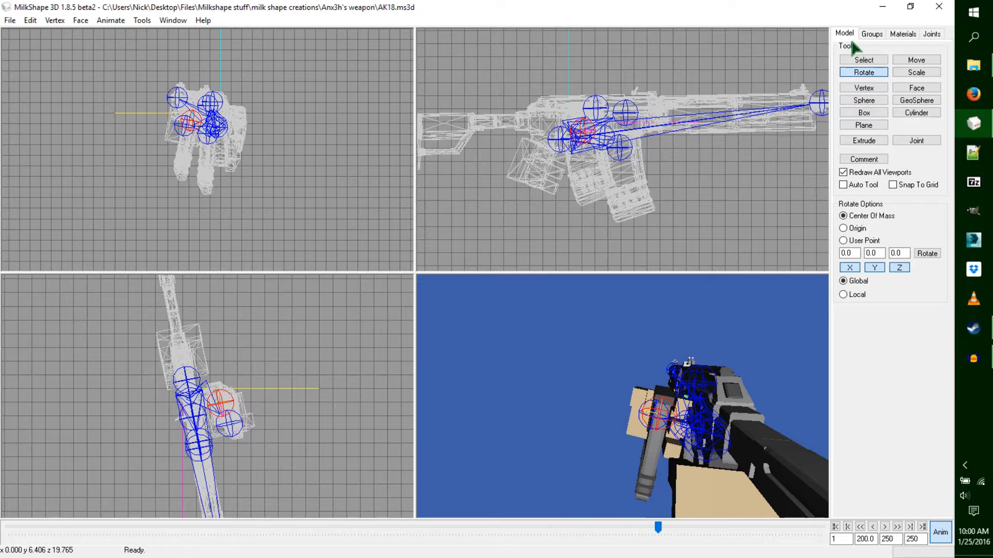
{"action": "left_click", "coordinate": [917, 62]}
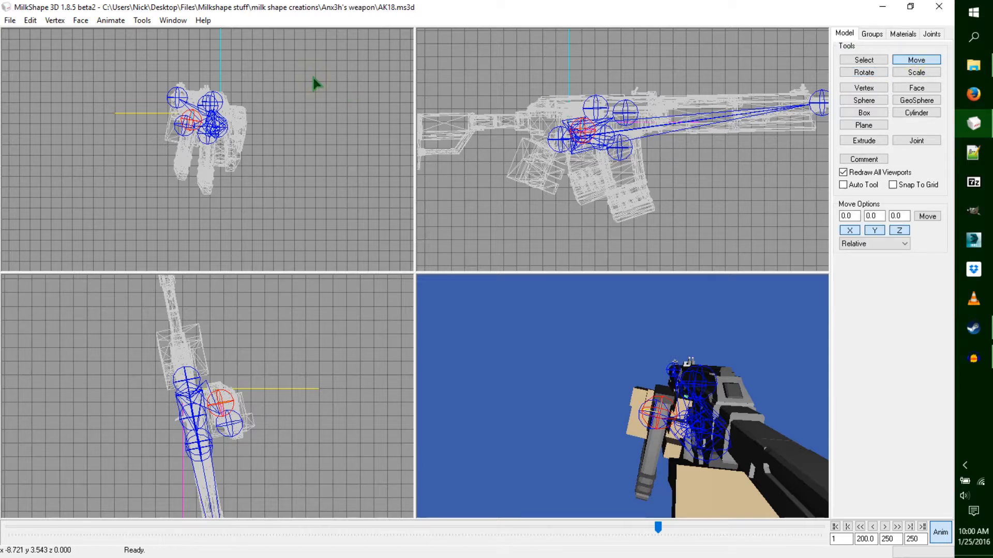
{"action": "left_click_drag", "start_coordinate": [309, 83], "coordinate": [307, 76]}
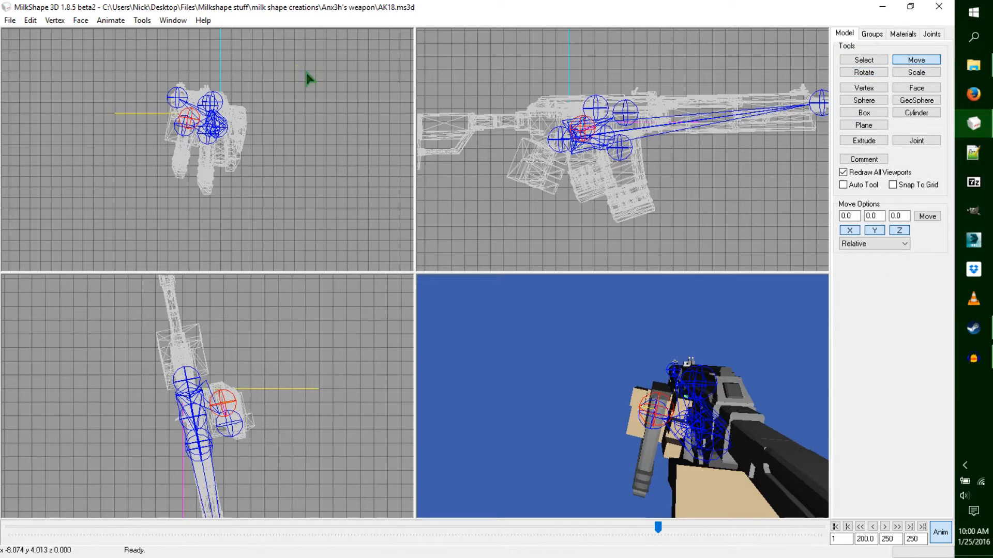
Step: Select the weapon's root joint, then shift and rotate the whole gun slightly in the frame 200 pose
{"action": "left_click", "coordinate": [879, 61]}
{"action": "left_click", "coordinate": [559, 139]}
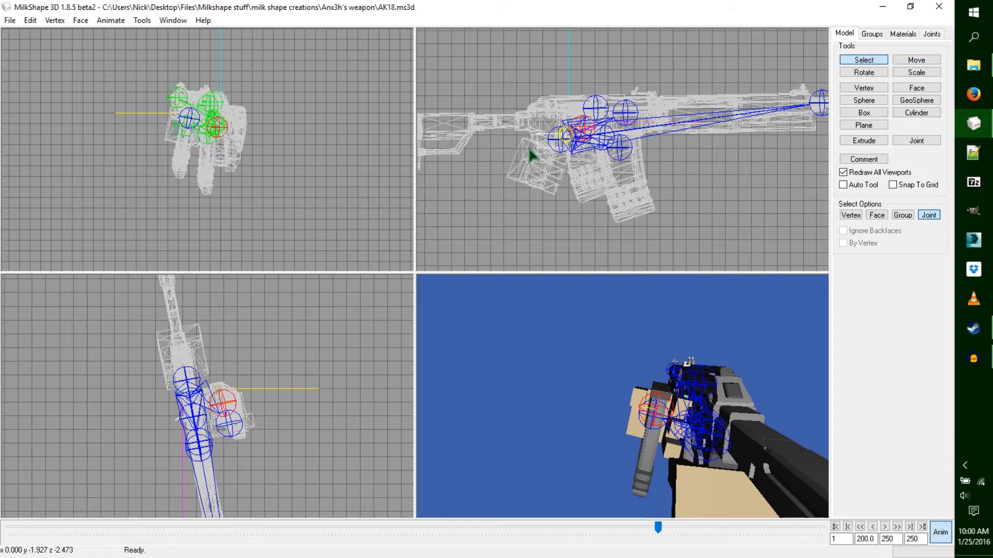
{"action": "left_click", "coordinate": [916, 60]}
{"action": "left_click_drag", "start_coordinate": [188, 118], "coordinate": [194, 117]}
{"action": "left_click_drag", "start_coordinate": [606, 136], "coordinate": [616, 133]}
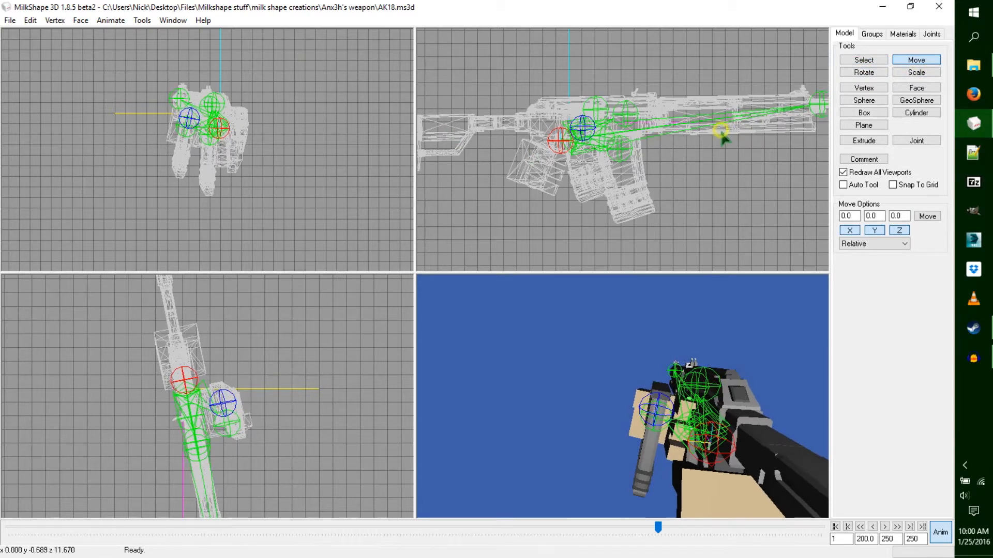
{"action": "left_click", "coordinate": [864, 72]}
{"action": "left_click_drag", "start_coordinate": [212, 57], "coordinate": [224, 61]}
Step: Realign the spare magazine's joint with the hand by small moves and a rotation, and set a keyframe at frame 200
{"action": "left_click", "coordinate": [863, 60]}
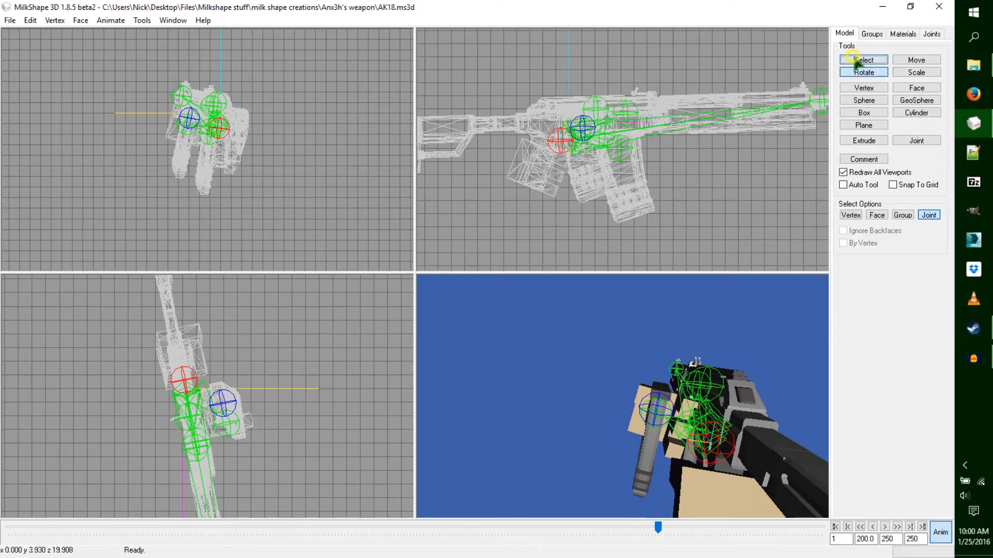
{"action": "left_click", "coordinate": [191, 120]}
{"action": "left_click", "coordinate": [931, 61]}
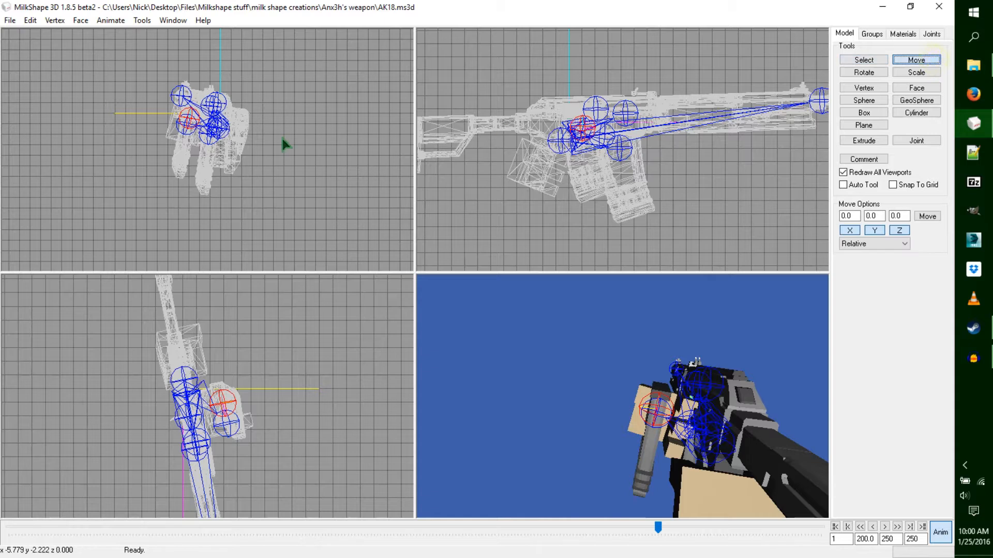
{"action": "left_click_drag", "start_coordinate": [284, 146], "coordinate": [287, 145]}
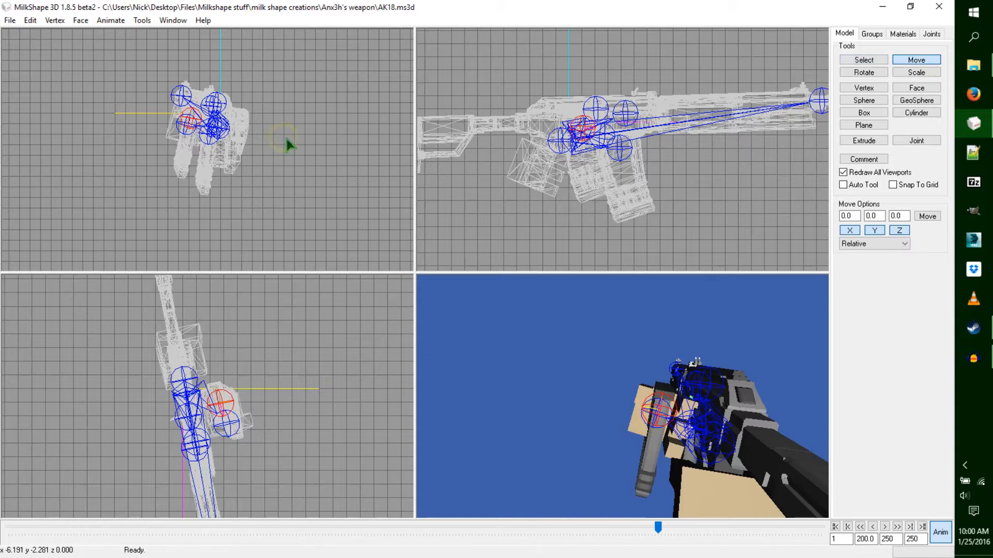
{"action": "left_click", "coordinate": [862, 73]}
{"action": "left_click_drag", "start_coordinate": [235, 79], "coordinate": [240, 80]}
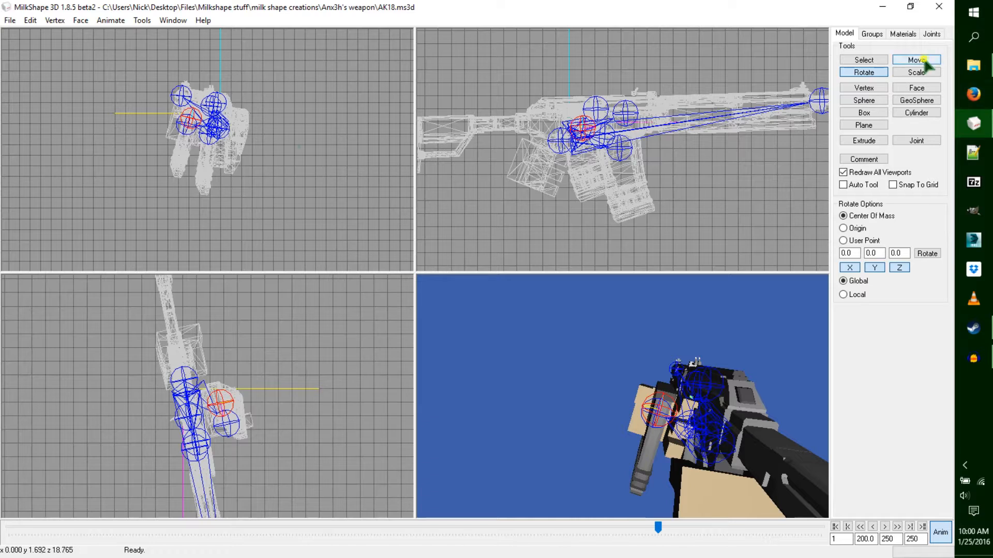
{"action": "left_click", "coordinate": [916, 60]}
{"action": "left_click_drag", "start_coordinate": [290, 143], "coordinate": [292, 142]}
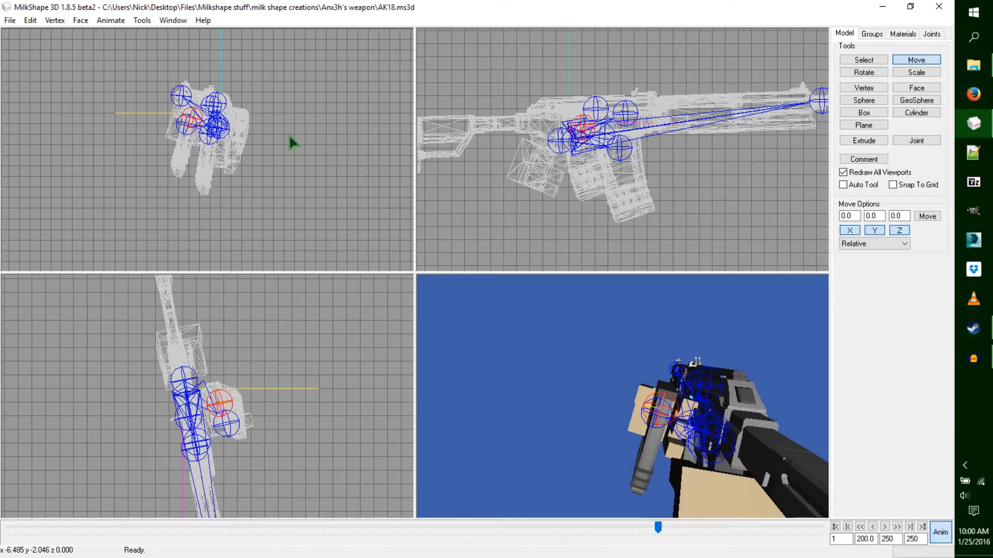
{"action": "key", "text": "ctrl+k"}
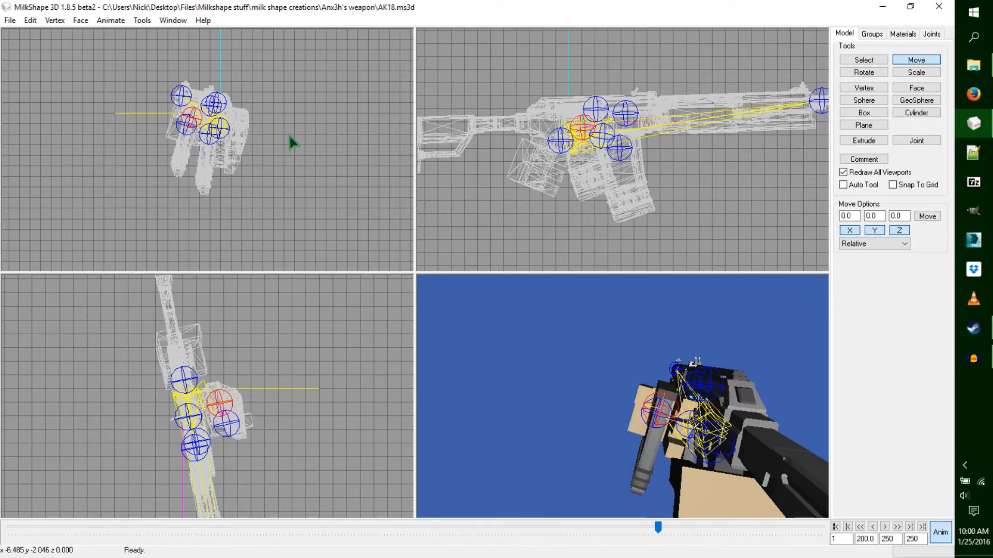
Step: At frame 1, select the joint of the magazine inserted in the gun and move it straight down below the receiver with Z movement disabled
{"action": "left_click_drag", "start_coordinate": [671, 528], "coordinate": [9, 526]}
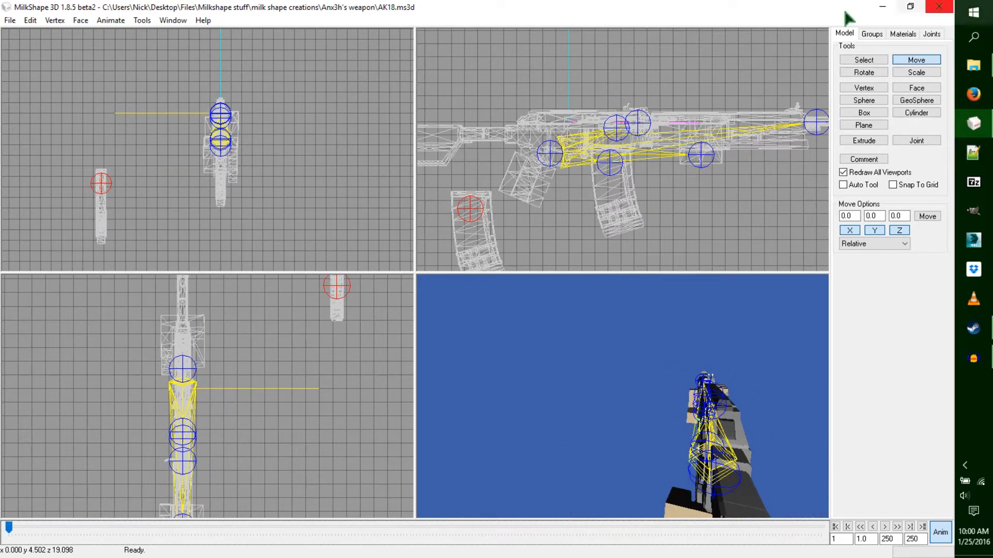
{"action": "left_click", "coordinate": [864, 60]}
{"action": "left_click_drag", "start_coordinate": [669, 153], "coordinate": [594, 192]}
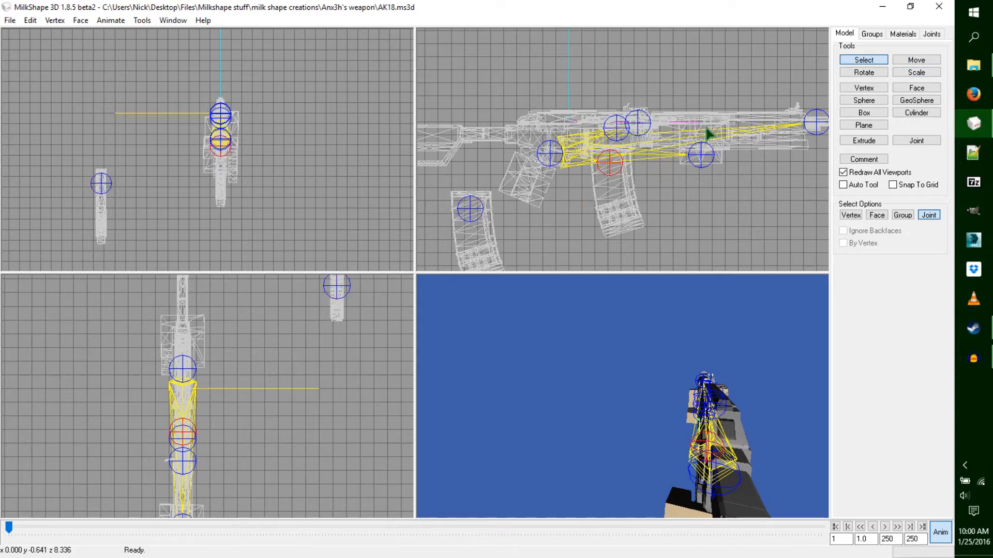
{"action": "left_click", "coordinate": [923, 61]}
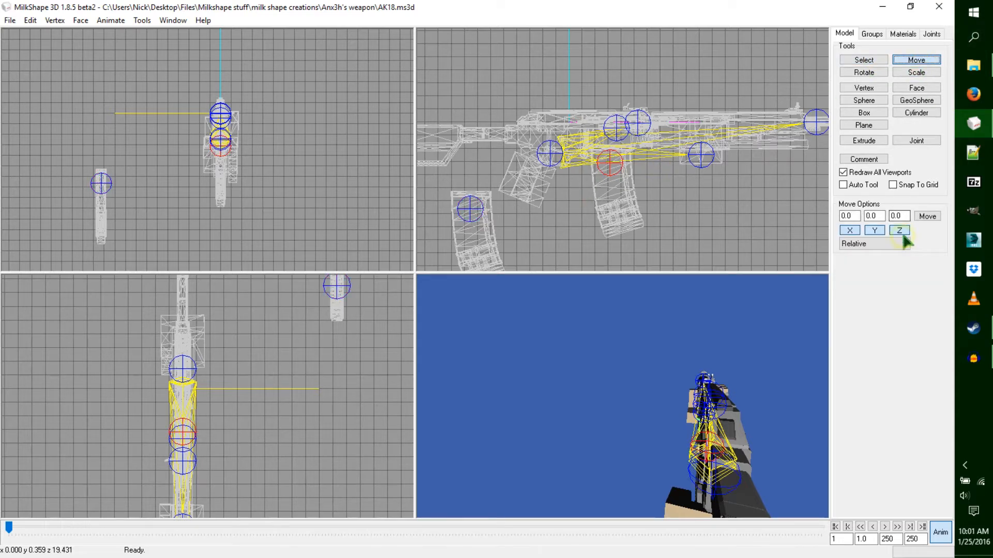
{"action": "left_click", "coordinate": [903, 187]}
{"action": "left_click_drag", "start_coordinate": [707, 178], "coordinate": [709, 207]}
{"action": "left_click_drag", "start_coordinate": [532, 130], "coordinate": [532, 148]}
Step: Copy the keyframe of the lowered magazine's joint only, using Operate On Selected Joints Only
{"action": "left_click", "coordinate": [115, 23]}
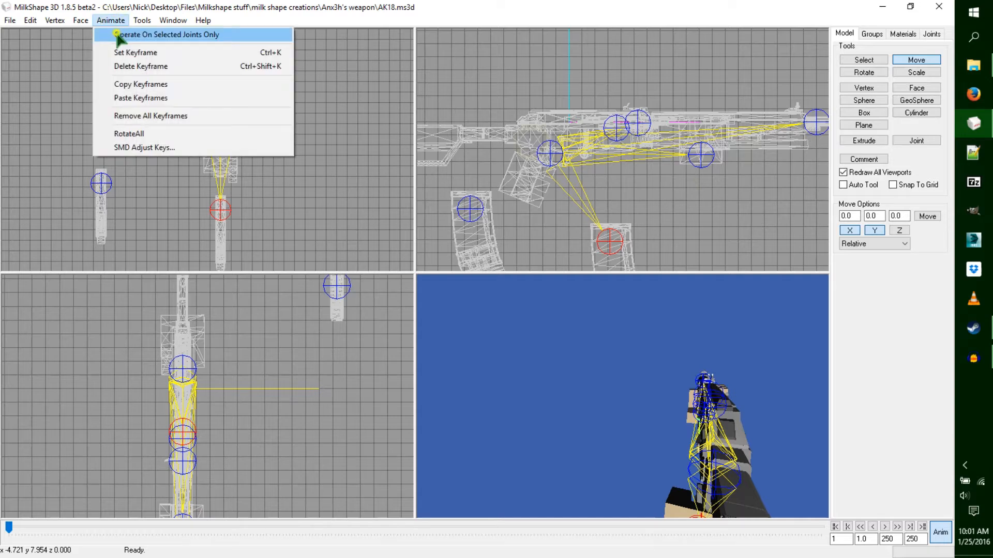
{"action": "left_click", "coordinate": [120, 83]}
{"action": "left_click", "coordinate": [117, 23]}
{"action": "left_click", "coordinate": [119, 35]}
Step: At frame 203, select the weapon's root joint and move and rotate the whole gun down and away from the spare magazine
{"action": "mouse_move", "coordinate": [11, 528]}
{"action": "left_mouse_down"}
{"action": "mouse_move", "coordinate": [244, 528]}
{"action": "mouse_move", "coordinate": [3, 532]}
{"action": "left_mouse_up"}
{"action": "mouse_move", "coordinate": [735, 462]}
{"action": "left_mouse_down"}
{"action": "mouse_move", "coordinate": [765, 461]}
{"action": "mouse_move", "coordinate": [742, 459]}
{"action": "left_mouse_up"}
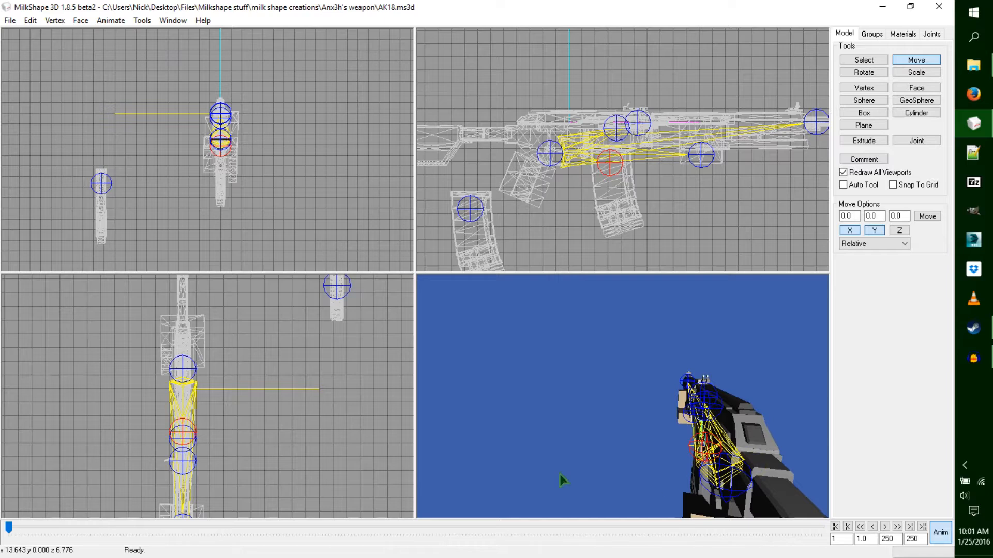
{"action": "left_click_drag", "start_coordinate": [9, 531], "coordinate": [667, 527]}
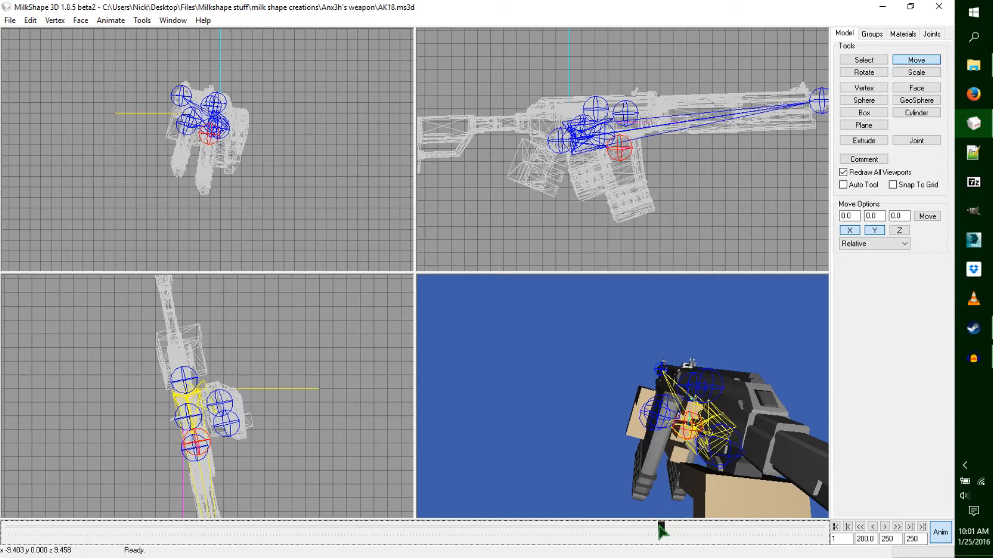
{"action": "left_click", "coordinate": [878, 61]}
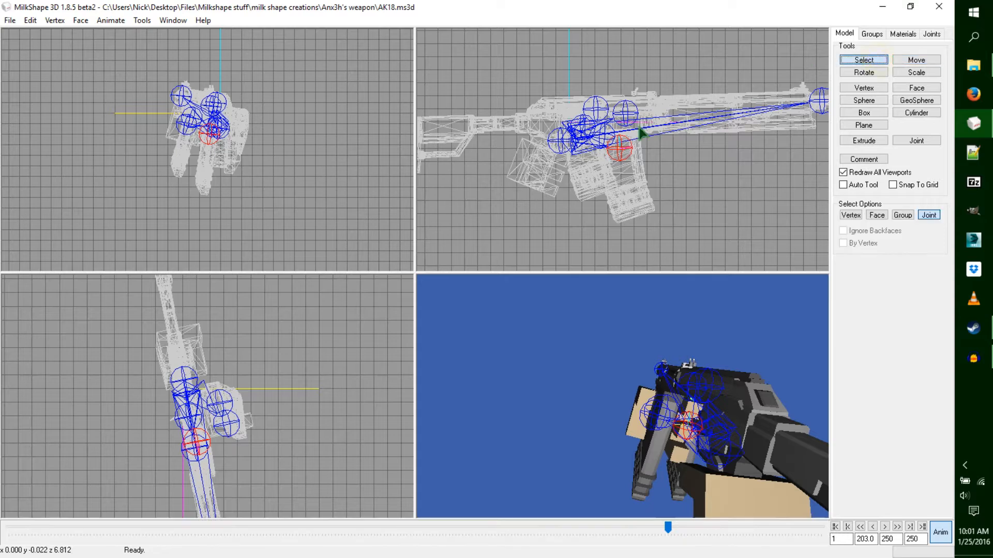
{"action": "left_click", "coordinate": [557, 149]}
{"action": "left_click", "coordinate": [907, 62]}
{"action": "left_click_drag", "start_coordinate": [173, 160], "coordinate": [185, 169]}
{"action": "left_click", "coordinate": [864, 72]}
{"action": "left_click_drag", "start_coordinate": [278, 74], "coordinate": [303, 67]}
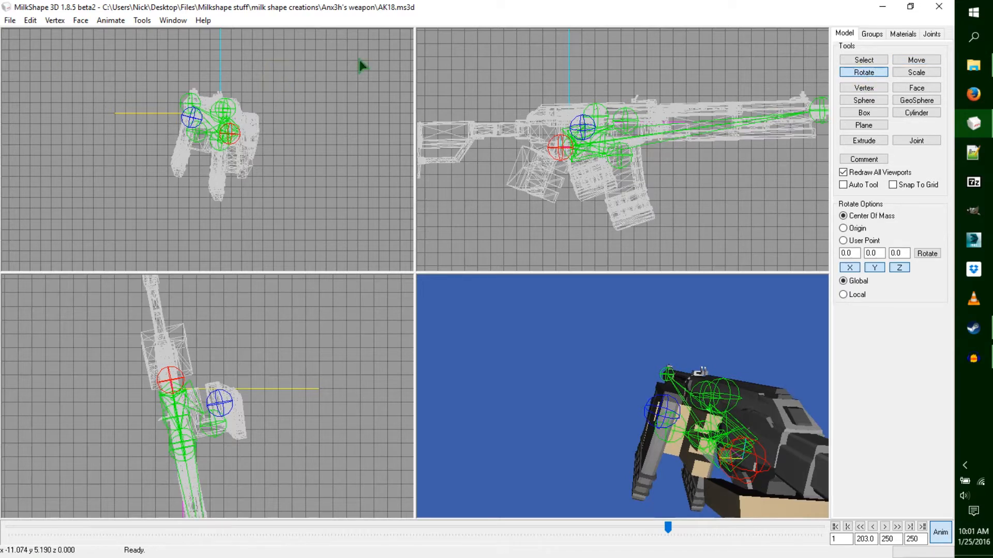
{"action": "left_click", "coordinate": [921, 61]}
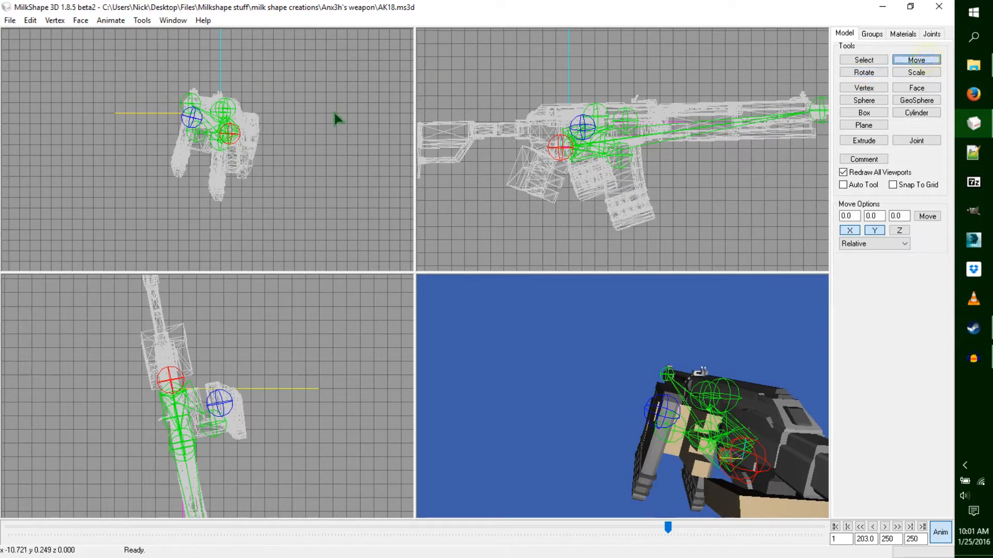
{"action": "left_click_drag", "start_coordinate": [336, 118], "coordinate": [339, 117]}
Step: Move and rotate the spare magazine's joint so it fits back in the left hand in the frame 203 pose
{"action": "left_click", "coordinate": [874, 59]}
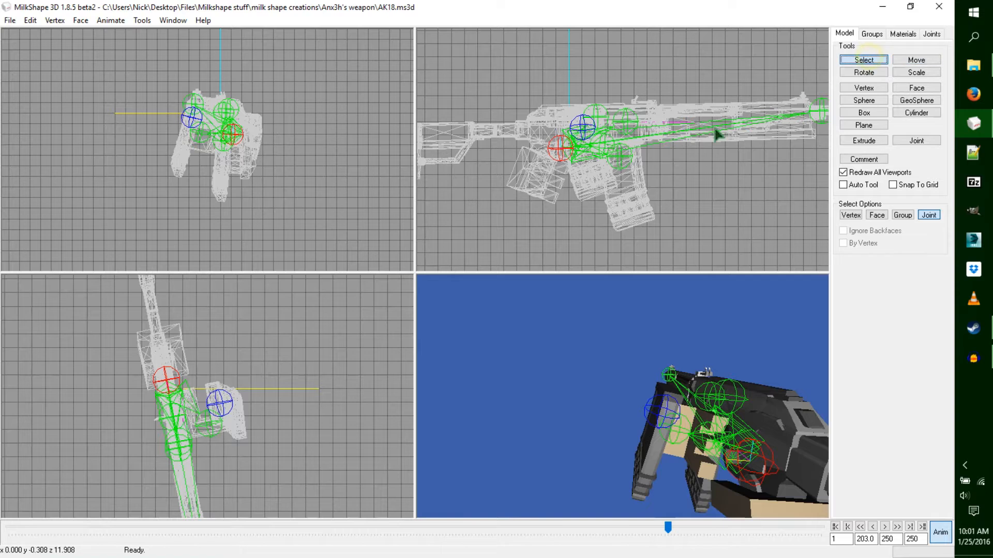
{"action": "left_click", "coordinate": [192, 117]}
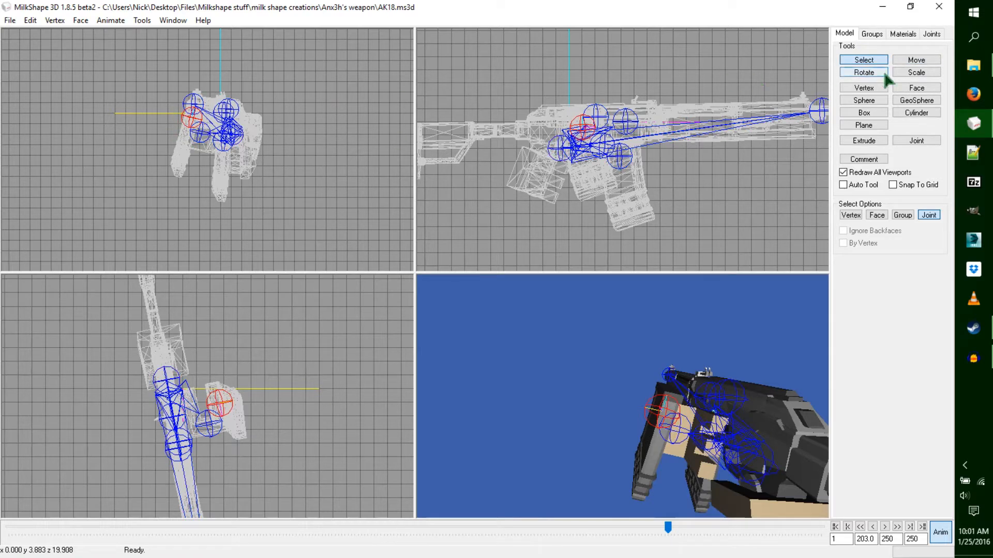
{"action": "left_click", "coordinate": [916, 60]}
{"action": "left_click_drag", "start_coordinate": [244, 147], "coordinate": [254, 155]}
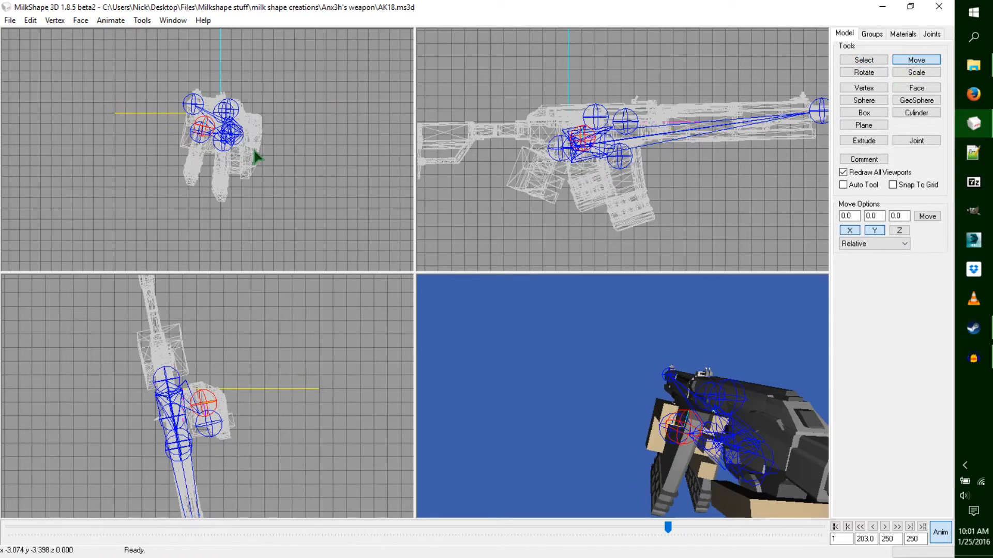
{"action": "left_click_drag", "start_coordinate": [514, 340], "coordinate": [505, 342]}
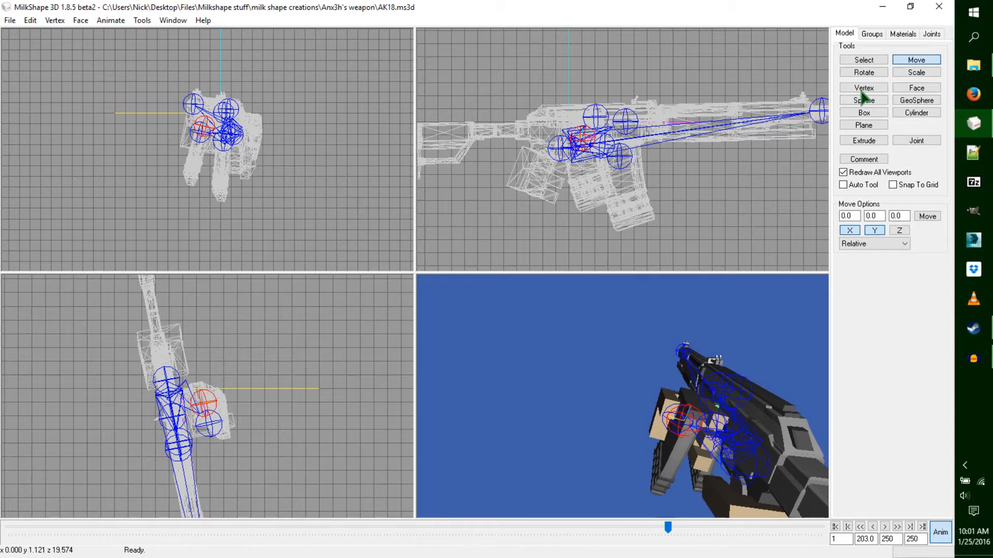
{"action": "left_click", "coordinate": [865, 72]}
{"action": "mouse_move", "coordinate": [638, 393]}
{"action": "left_mouse_down"}
{"action": "mouse_move", "coordinate": [640, 411]}
{"action": "mouse_move", "coordinate": [628, 400]}
{"action": "left_mouse_up"}
{"action": "left_click_drag", "start_coordinate": [311, 137], "coordinate": [314, 133]}
{"action": "left_click", "coordinate": [917, 60]}
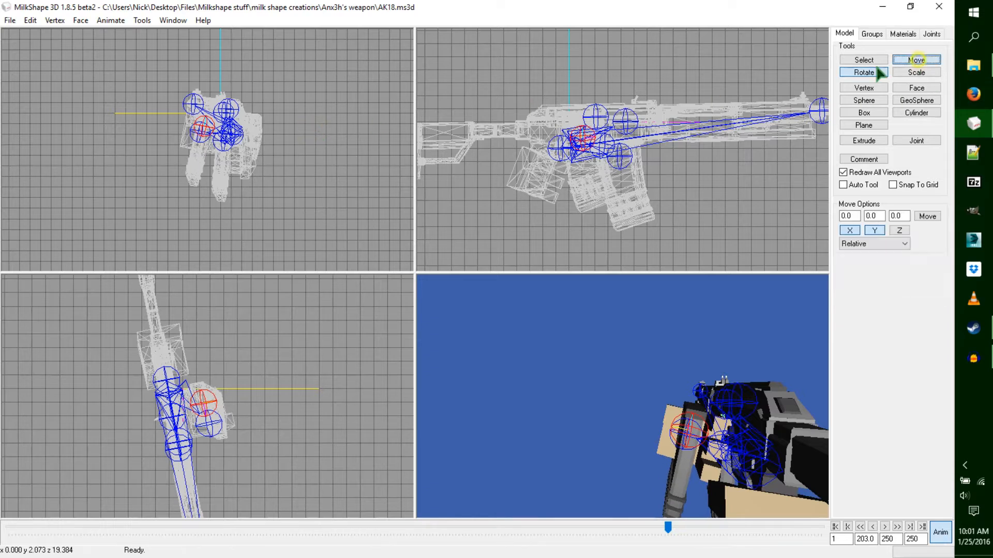
{"action": "left_click_drag", "start_coordinate": [269, 155], "coordinate": [243, 151]}
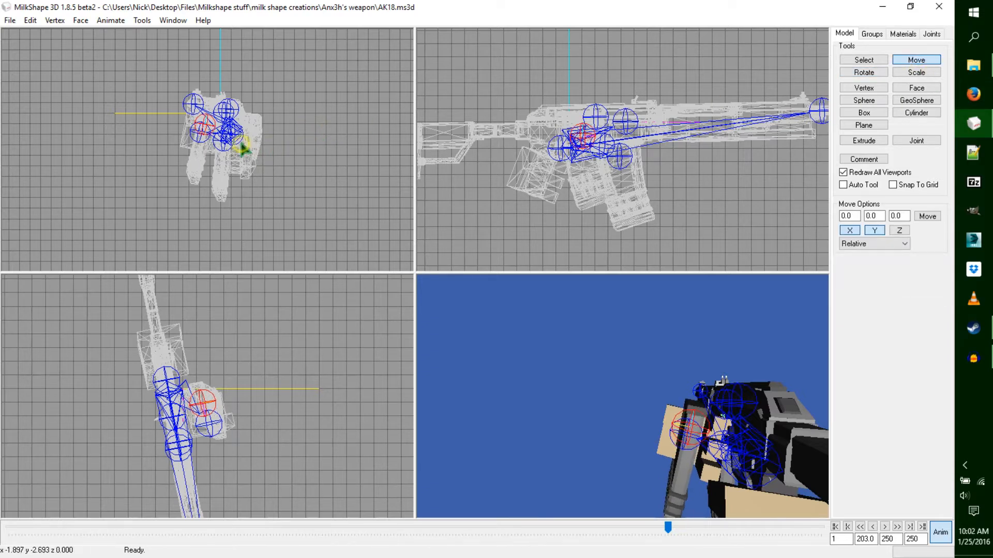
Step: Paste the copied lowered-magazine keyframe at frame 203 and set a keyframe for the pose
{"action": "left_click", "coordinate": [110, 21]}
{"action": "left_click", "coordinate": [133, 101]}
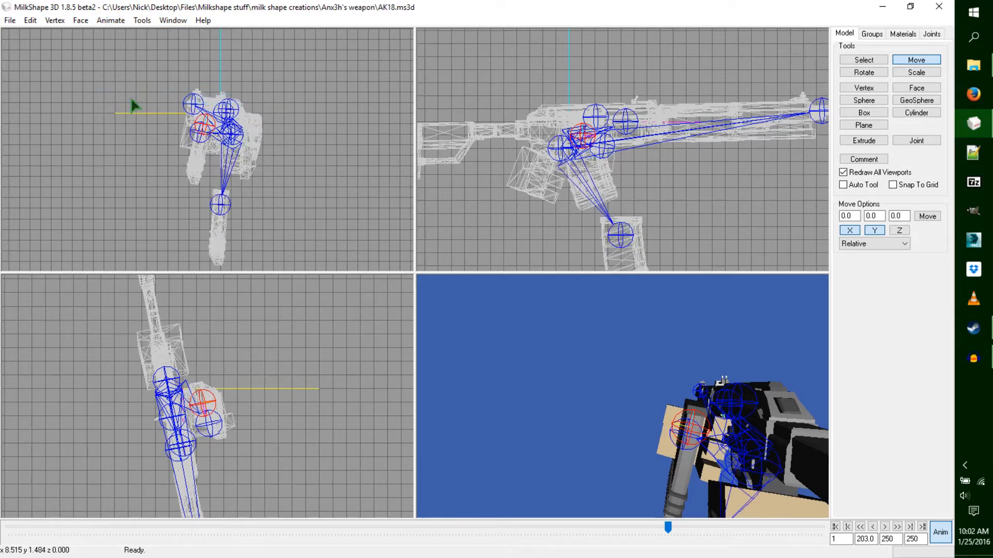
{"action": "key", "text": "ctrl+k"}
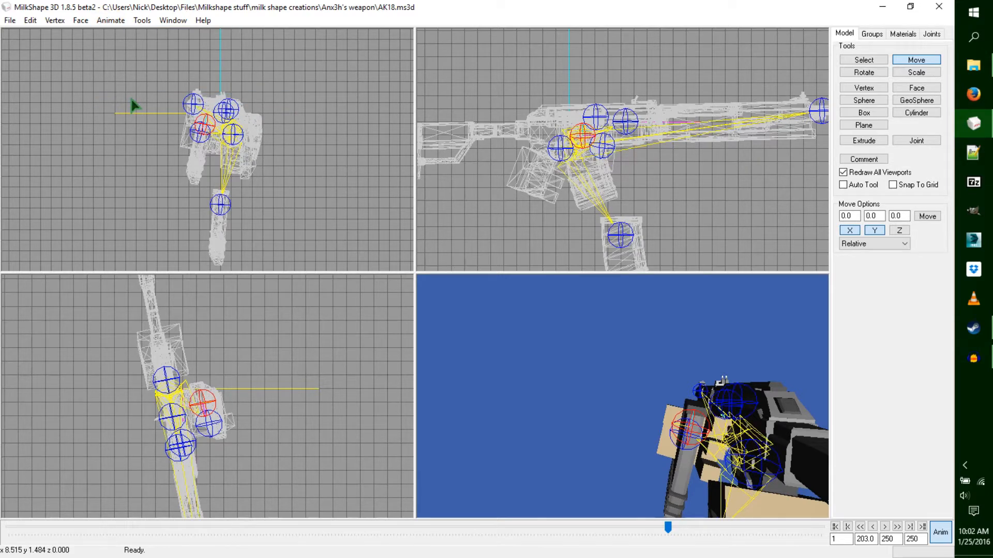
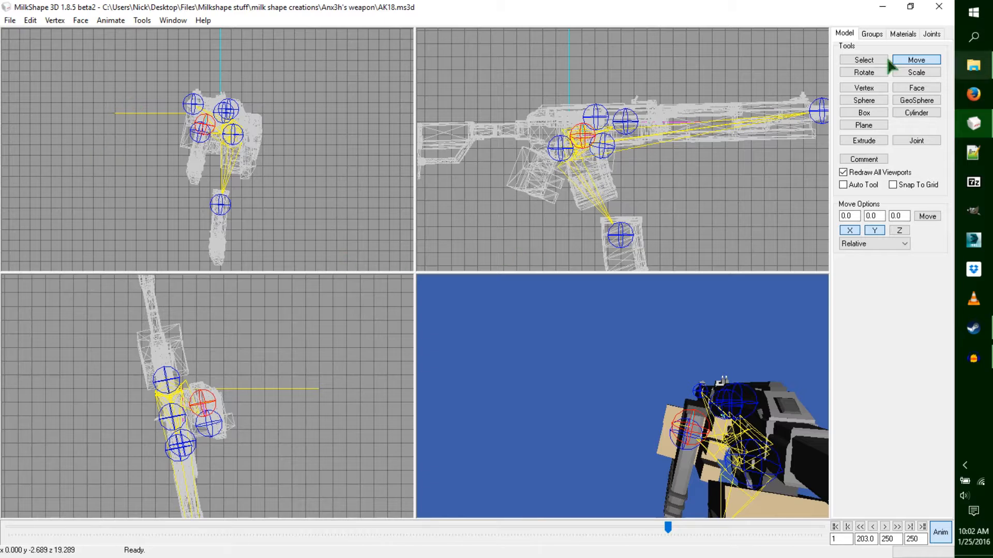
Step: At frame 206, add the left hand's joint to the spare magazine's selection and move both sideways away from the gun
{"action": "left_click", "coordinate": [865, 61]}
{"action": "scroll", "coordinate": [688, 180], "scroll_direction": "down", "scroll_amount": 3}
{"action": "scroll", "coordinate": [688, 180], "scroll_direction": "up", "scroll_amount": 3}
{"action": "scroll", "coordinate": [688, 179], "scroll_direction": "down", "scroll_amount": 1}
{"action": "scroll", "coordinate": [688, 180], "scroll_direction": "up", "scroll_amount": 1}
{"action": "scroll", "coordinate": [687, 180], "scroll_direction": "down", "scroll_amount": 1}
{"action": "scroll", "coordinate": [687, 180], "scroll_direction": "down", "scroll_amount": 2}
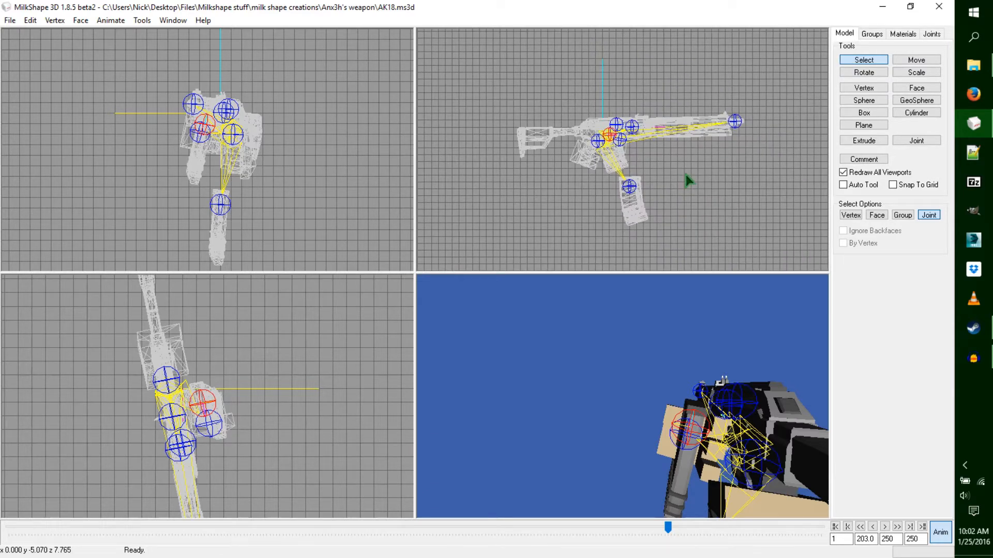
{"action": "left_click", "coordinate": [670, 534]}
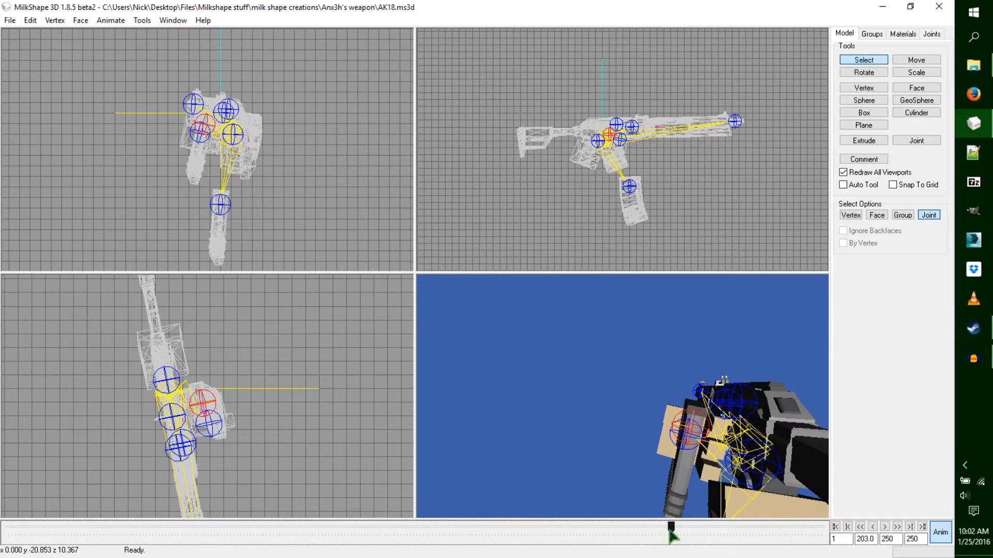
{"action": "key", "text": "Right"}
{"action": "key", "text": "Right"}
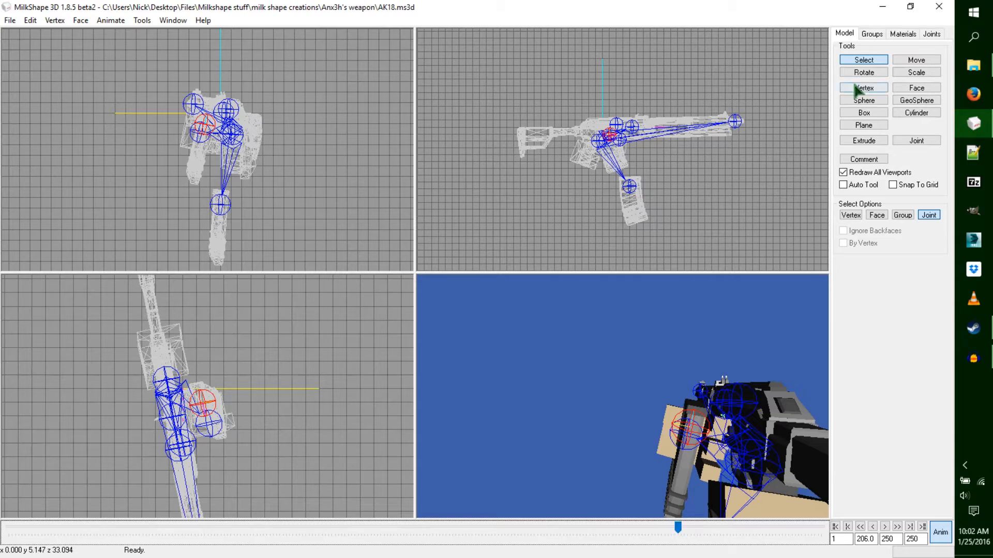
{"action": "left_click", "coordinate": [212, 127], "text": "shift"}
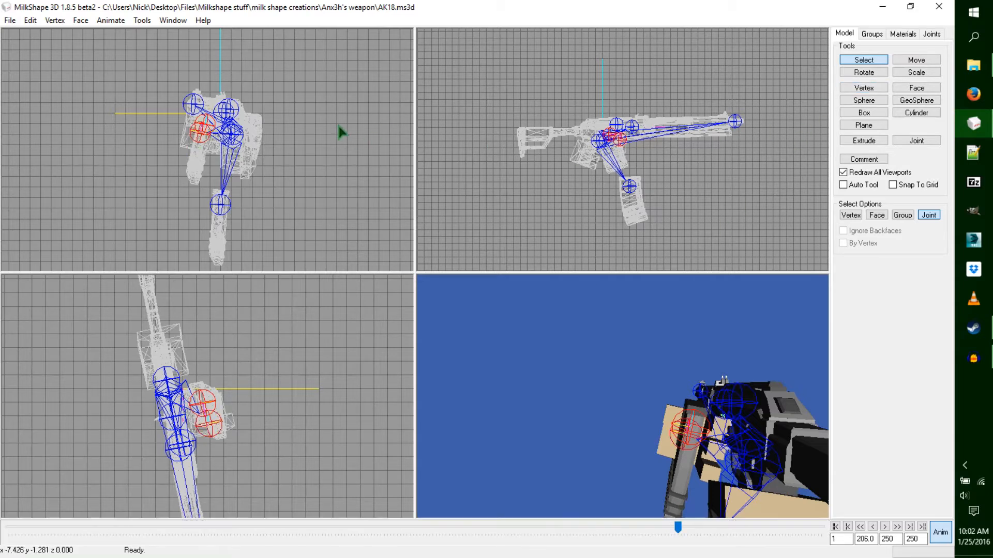
{"action": "left_click", "coordinate": [913, 61]}
{"action": "left_click_drag", "start_coordinate": [321, 148], "coordinate": [295, 146]}
{"action": "left_click", "coordinate": [864, 60]}
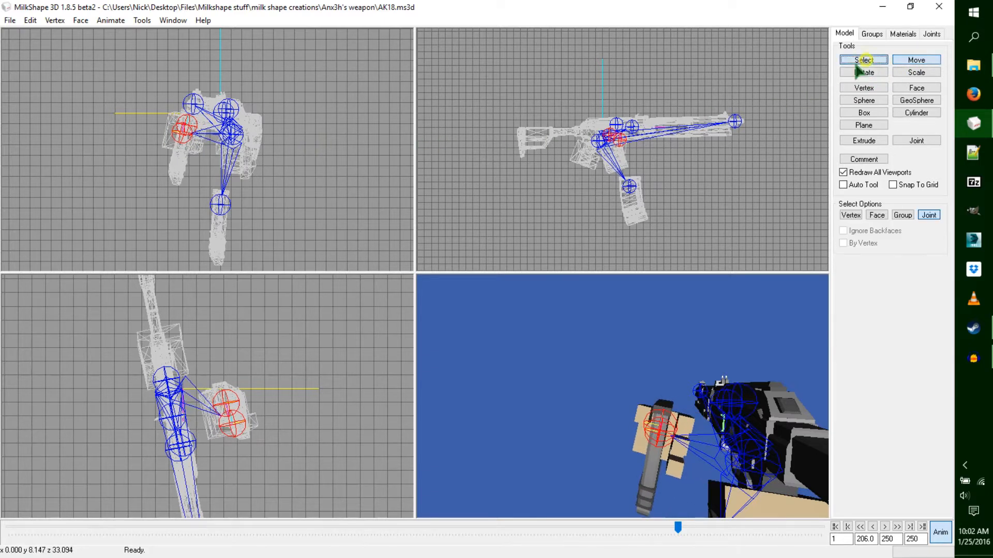
Step: At frame 206, adjust the rotation of the left hand's joint and tilt the spare magazine's joint slightly to match the hand
{"action": "left_click", "coordinate": [621, 141]}
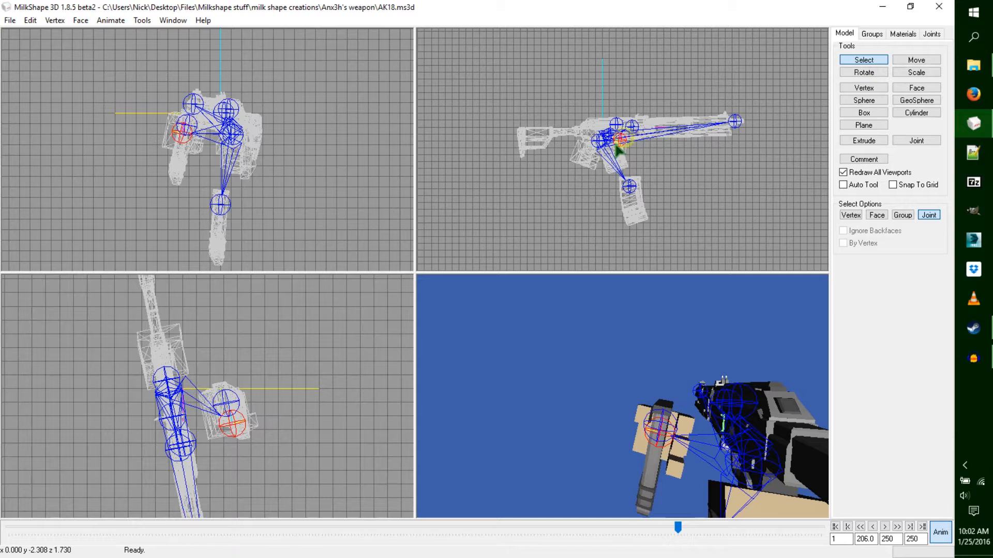
{"action": "left_click", "coordinate": [864, 73]}
{"action": "left_click_drag", "start_coordinate": [305, 82], "coordinate": [345, 95]}
{"action": "left_click", "coordinate": [862, 60]}
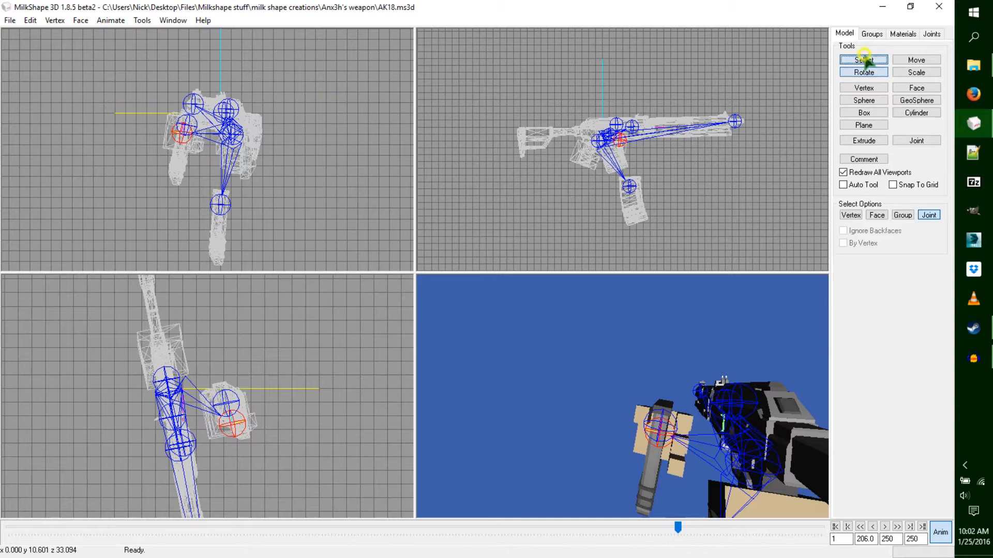
{"action": "left_click", "coordinate": [188, 122]}
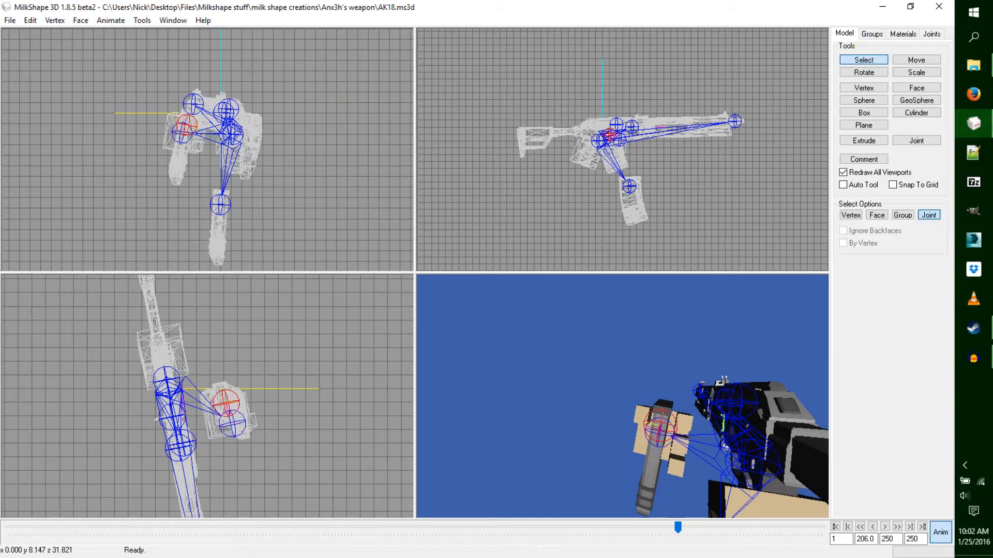
{"action": "left_click", "coordinate": [863, 72]}
{"action": "left_click_drag", "start_coordinate": [313, 95], "coordinate": [317, 96]}
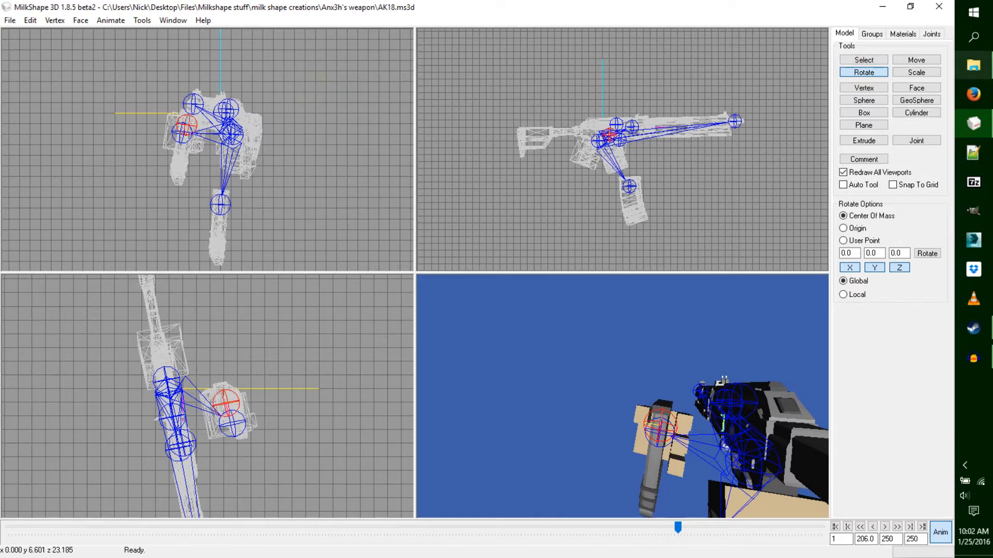
Step: Select the ejected magazine's joint below the gun, move it farther down and rotate it toward horizontal at frame 206
{"action": "left_click", "coordinate": [875, 58]}
{"action": "left_click_drag", "start_coordinate": [709, 175], "coordinate": [624, 174], "text": "ctrl"}
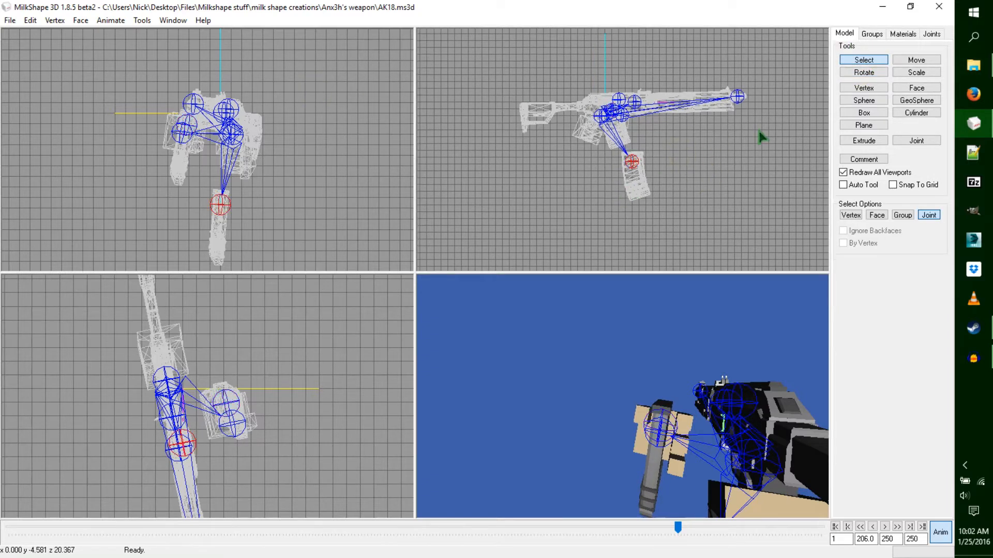
{"action": "left_click", "coordinate": [914, 62]}
{"action": "left_click_drag", "start_coordinate": [705, 93], "coordinate": [709, 119]}
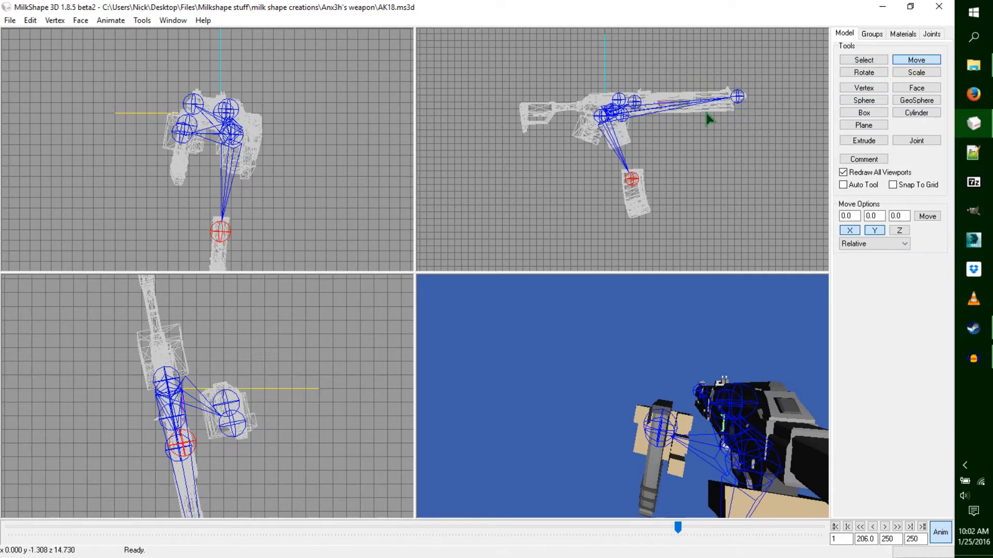
{"action": "left_click", "coordinate": [900, 230]}
{"action": "left_click_drag", "start_coordinate": [512, 144], "coordinate": [530, 222]}
{"action": "left_click", "coordinate": [864, 73]}
{"action": "left_click_drag", "start_coordinate": [751, 101], "coordinate": [778, 108]}
{"action": "left_click", "coordinate": [915, 60]}
Step: Select the weapon's root joint, shift the whole gun slightly down and toward the left hand, and adjust its rotation
{"action": "left_click", "coordinate": [850, 59]}
{"action": "left_click", "coordinate": [601, 111]}
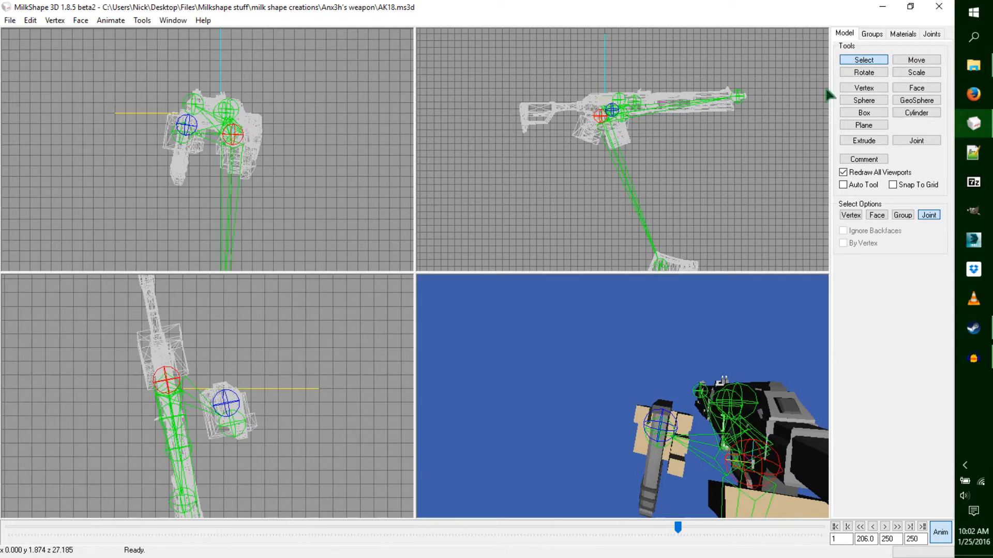
{"action": "left_click", "coordinate": [925, 60]}
{"action": "left_click_drag", "start_coordinate": [261, 176], "coordinate": [257, 180]}
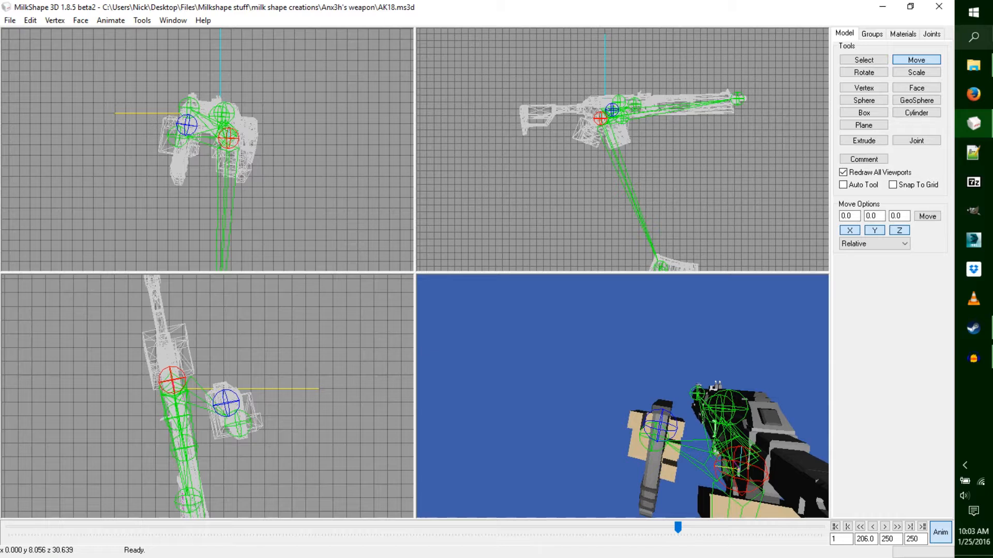
{"action": "left_click", "coordinate": [870, 74]}
{"action": "left_click_drag", "start_coordinate": [320, 106], "coordinate": [319, 106]}
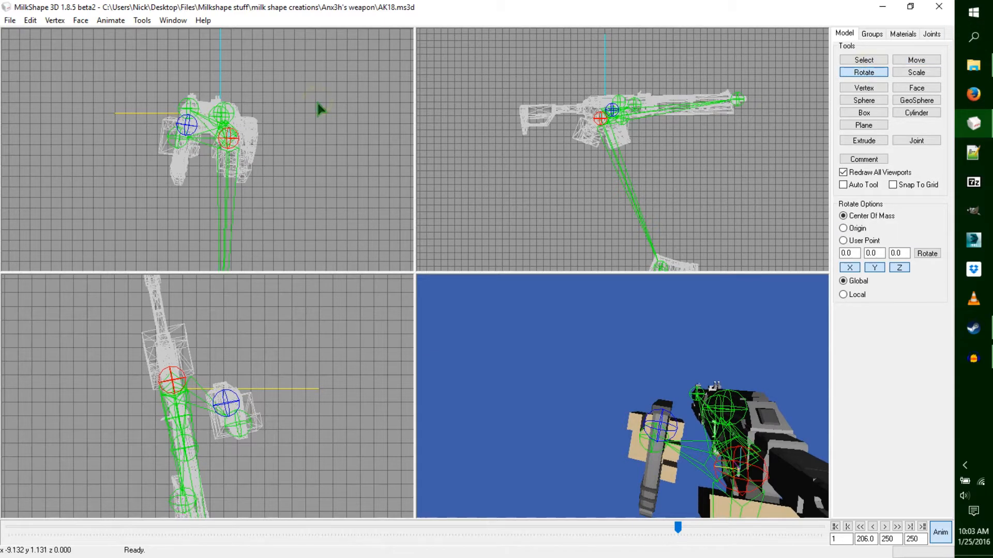
{"action": "left_click_drag", "start_coordinate": [751, 131], "coordinate": [770, 118]}
Step: Rotate and move the spare magazine's joint so it sits in the left hand again, and set a keyframe at frame 206
{"action": "left_click", "coordinate": [874, 60]}
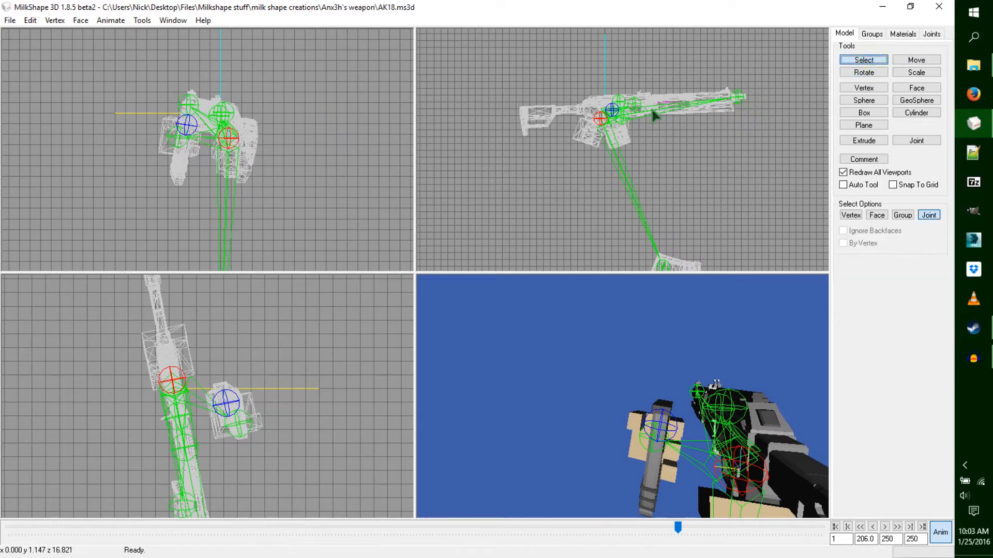
{"action": "left_click", "coordinate": [188, 126]}
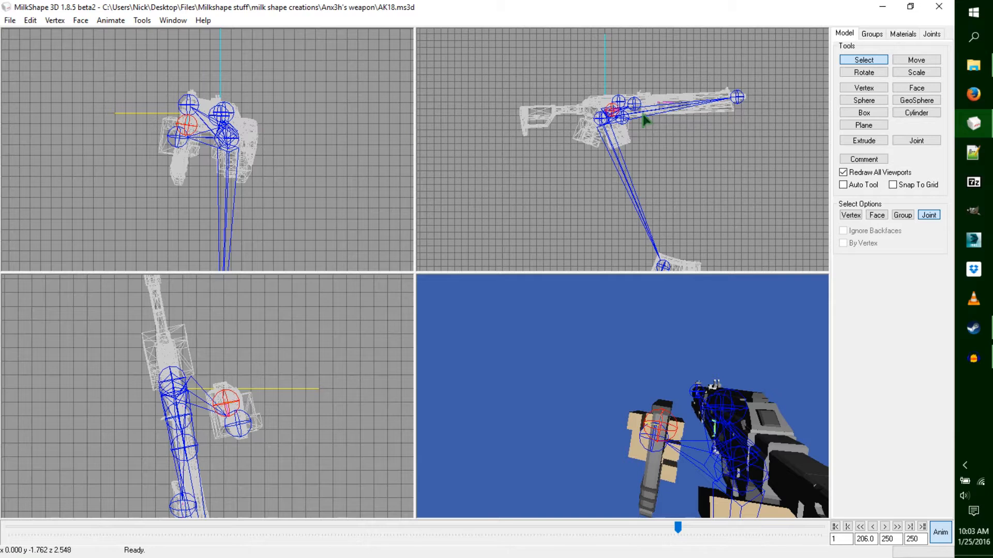
{"action": "left_click", "coordinate": [864, 72]}
{"action": "left_click_drag", "start_coordinate": [294, 76], "coordinate": [290, 74]}
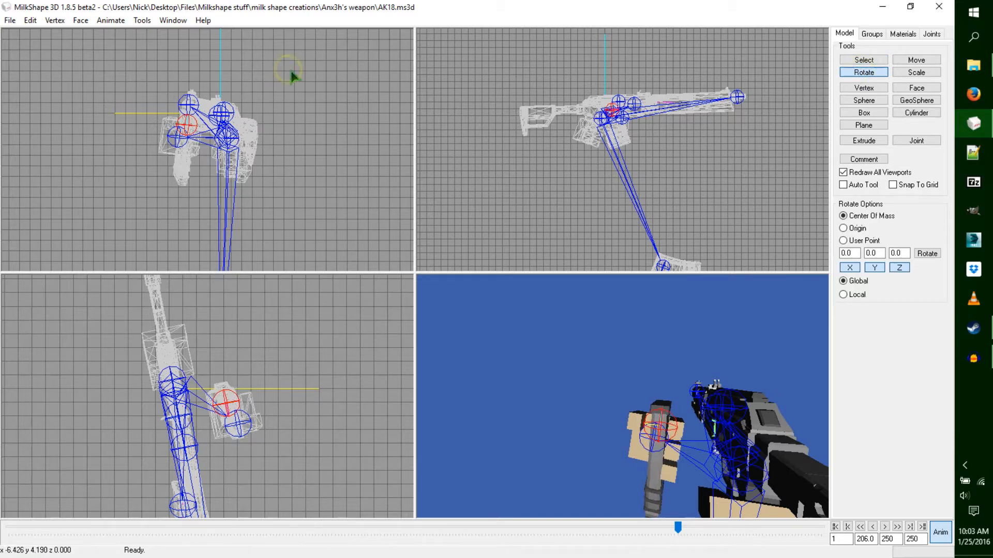
{"action": "left_click", "coordinate": [911, 62]}
{"action": "left_click_drag", "start_coordinate": [328, 176], "coordinate": [330, 186]}
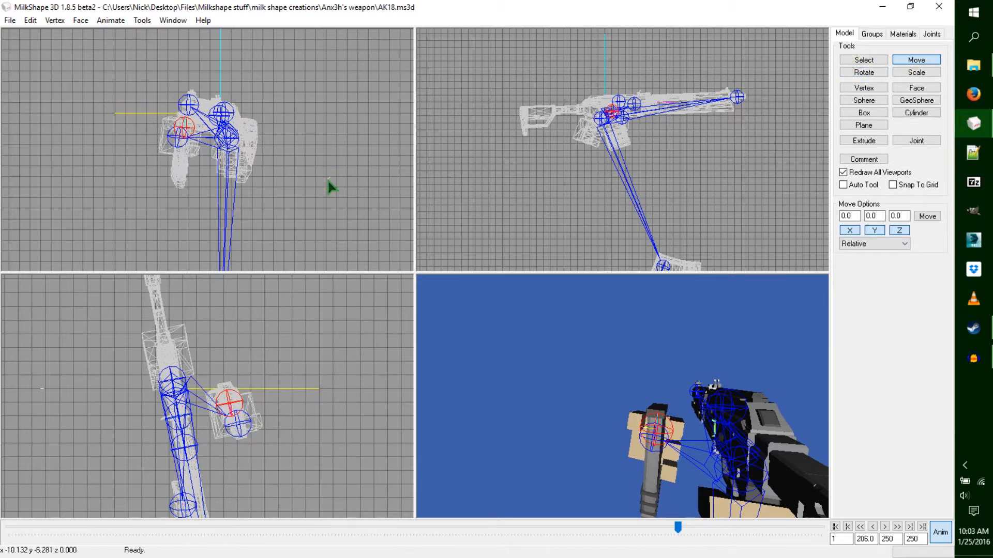
{"action": "left_click", "coordinate": [864, 72]}
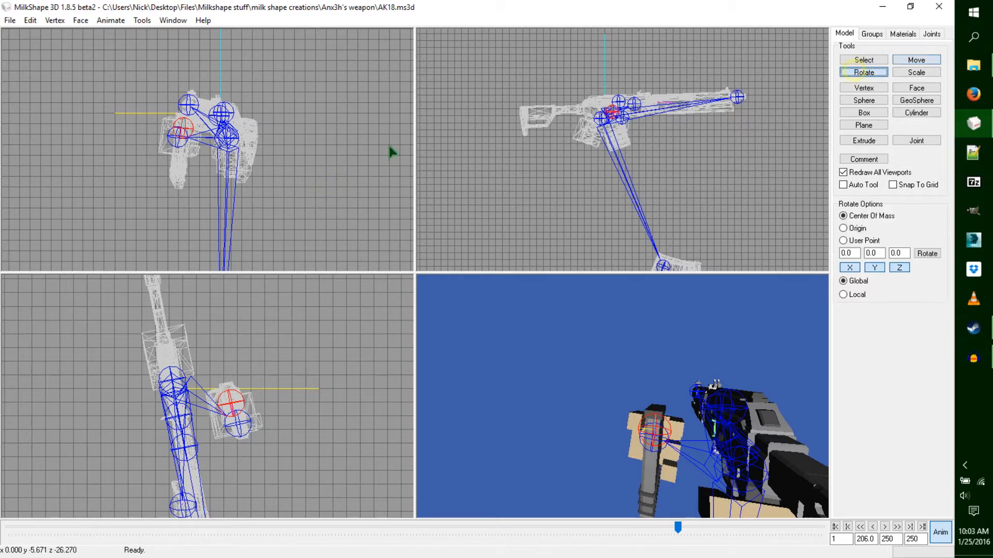
{"action": "left_click_drag", "start_coordinate": [114, 97], "coordinate": [117, 96]}
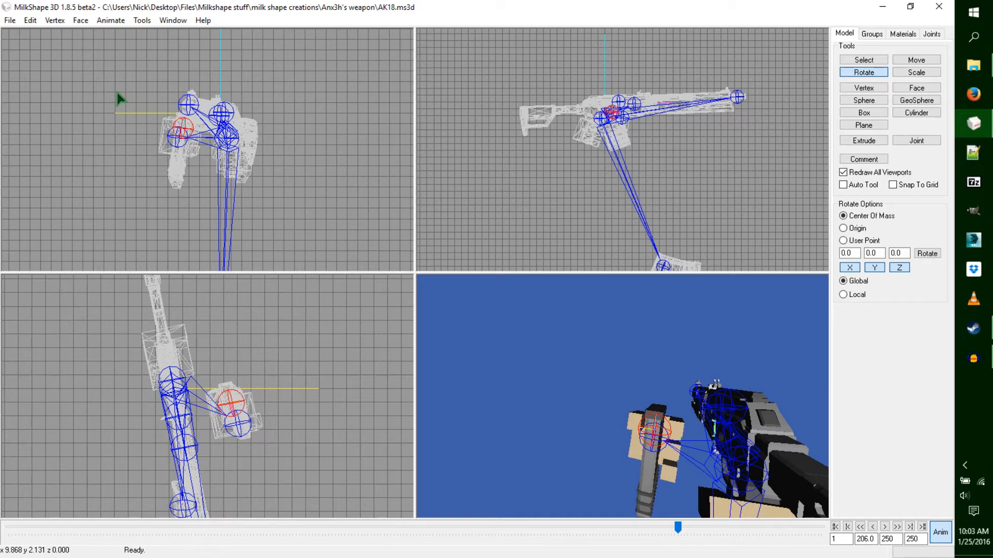
{"action": "key", "text": "ctrl+k"}
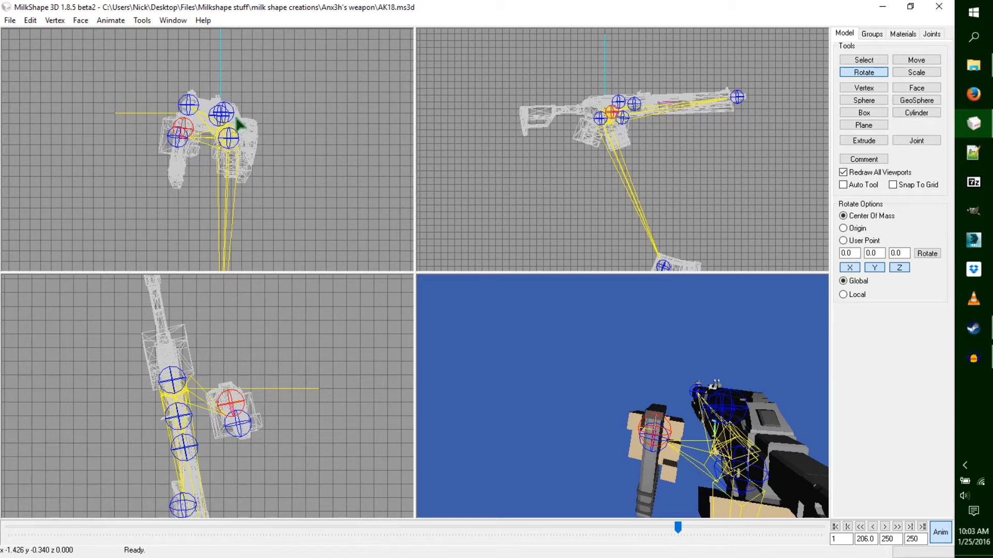
Step: Select the ejected magazine's joint and move it farther down and forward, well below the gun
{"action": "left_click", "coordinate": [863, 60]}
{"action": "right_click_drag", "start_coordinate": [704, 140], "coordinate": [682, 123]}
{"action": "left_click", "coordinate": [644, 212]}
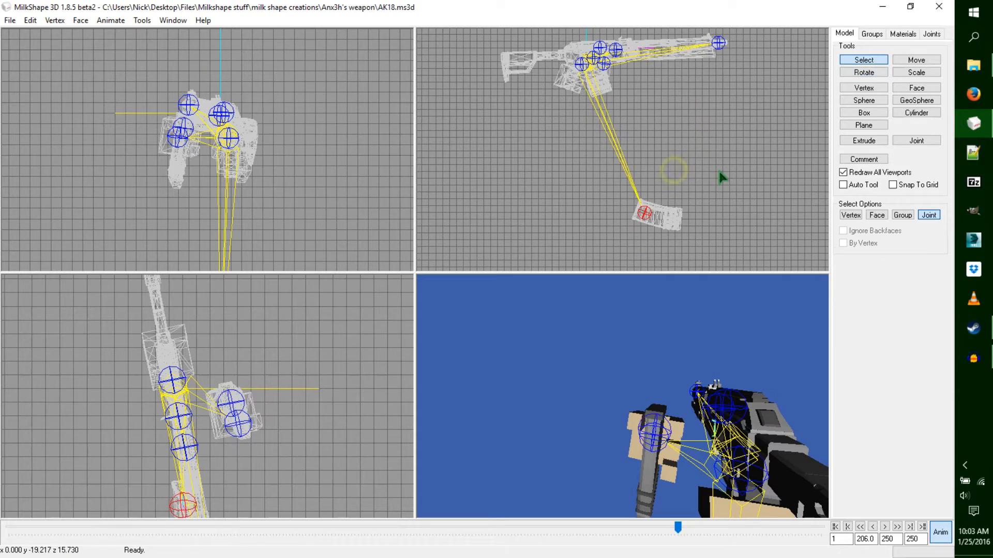
{"action": "left_click", "coordinate": [916, 60]}
{"action": "left_click_drag", "start_coordinate": [706, 130], "coordinate": [738, 213]}
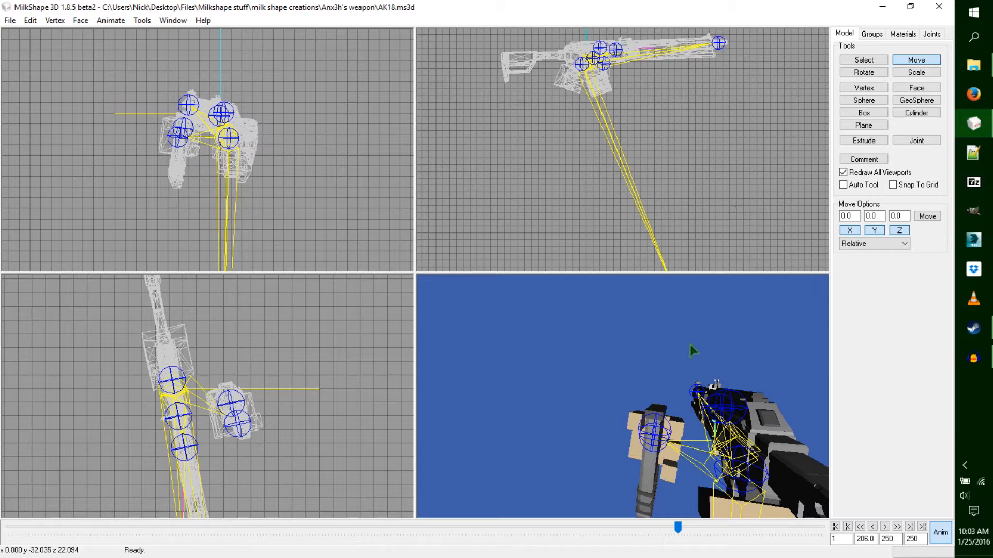
Step: Copy the left hand joint's keyframe at frame 206 and toggle Operate On Selected Joints Only
{"action": "left_click", "coordinate": [858, 61]}
{"action": "left_click", "coordinate": [605, 67]}
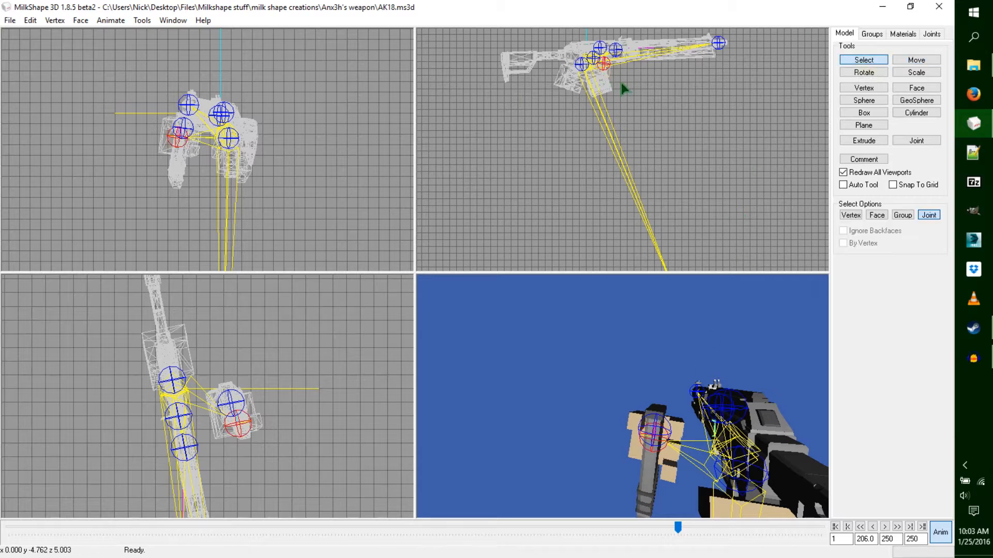
{"action": "left_click", "coordinate": [113, 21]}
{"action": "left_click", "coordinate": [132, 85]}
{"action": "left_click", "coordinate": [113, 22]}
{"action": "left_click", "coordinate": [113, 35]}
Step: Go to frame 1 and paste the copied left hand keyframe there
{"action": "right_click_drag", "start_coordinate": [656, 259], "coordinate": [644, 243]}
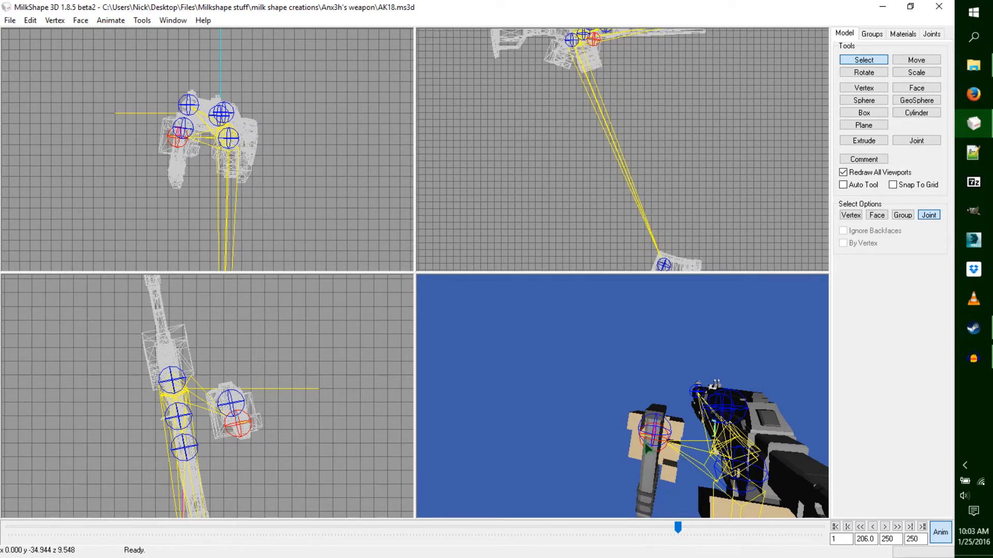
{"action": "left_click_drag", "start_coordinate": [679, 531], "coordinate": [4, 500]}
{"action": "right_click_drag", "start_coordinate": [677, 62], "coordinate": [683, 129]}
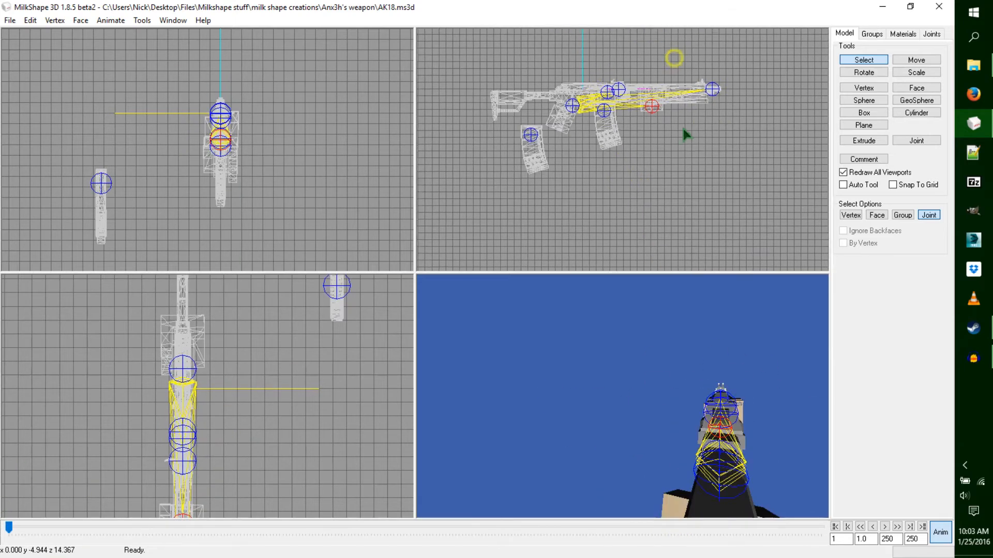
{"action": "left_click", "coordinate": [110, 21]}
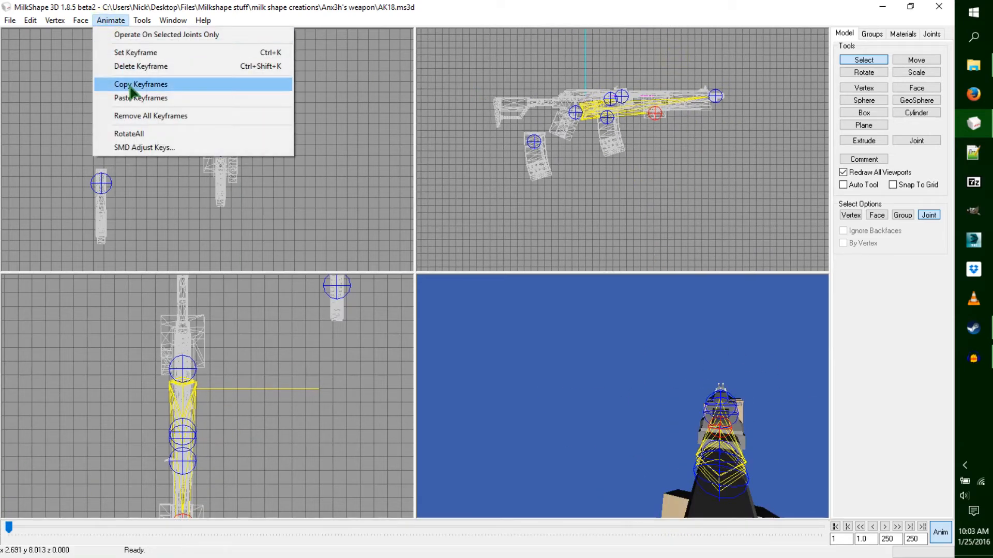
{"action": "left_click", "coordinate": [133, 98]}
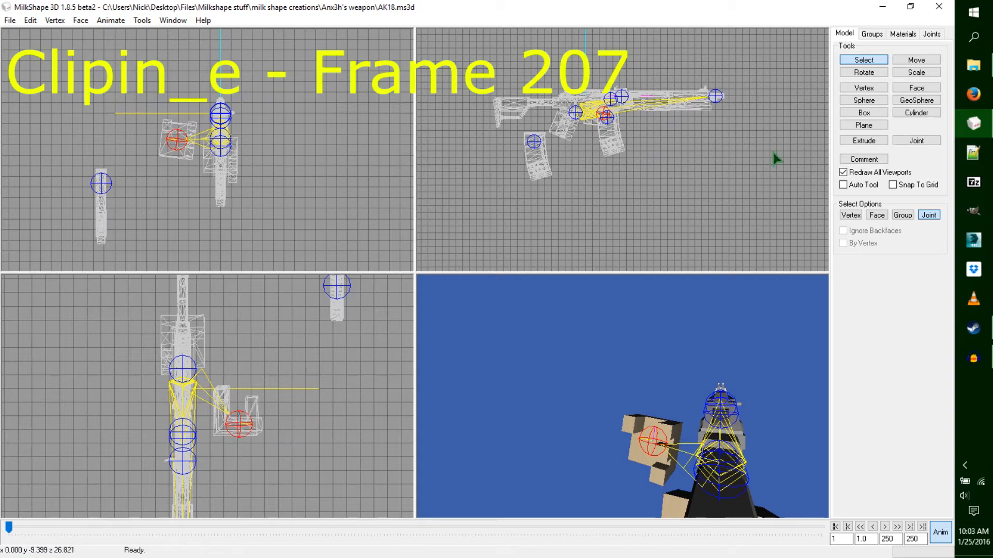
Step: At frame 1, select the inserted magazine's joint and move it sideways out of the gun and back toward the left hand's palm
{"action": "left_click", "coordinate": [608, 123]}
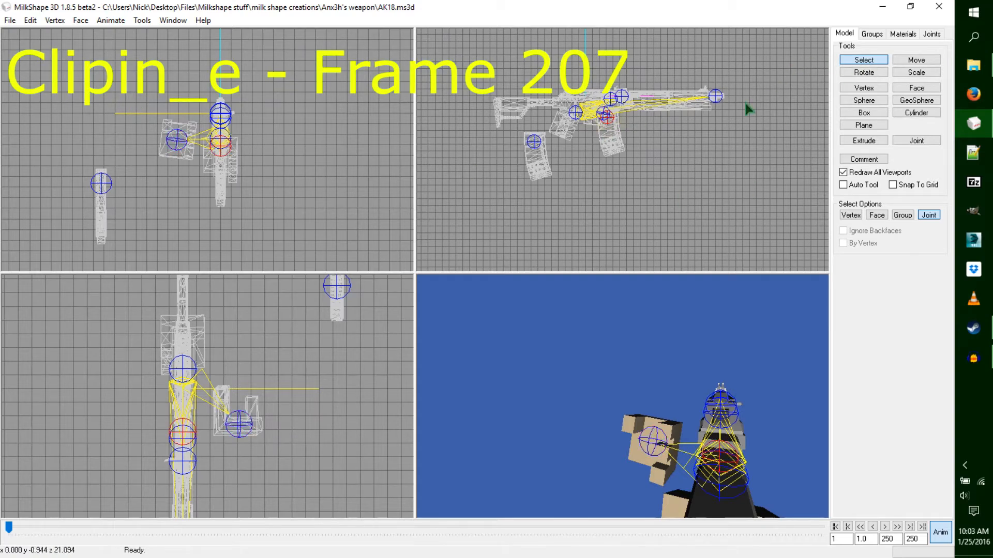
{"action": "left_click", "coordinate": [917, 60]}
{"action": "left_click_drag", "start_coordinate": [213, 179], "coordinate": [167, 157]}
{"action": "scroll", "coordinate": [615, 135], "scroll_direction": "up", "scroll_amount": 4}
{"action": "middle_click_drag", "start_coordinate": [639, 131], "coordinate": [656, 193]}
{"action": "scroll", "coordinate": [657, 192], "scroll_direction": "up", "scroll_amount": 3}
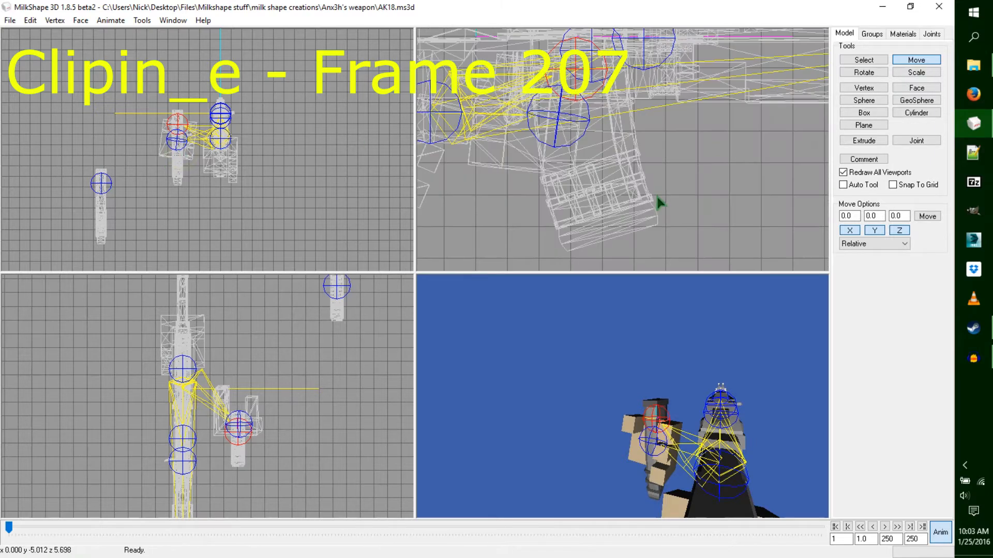
{"action": "left_click_drag", "start_coordinate": [669, 154], "coordinate": [594, 184]}
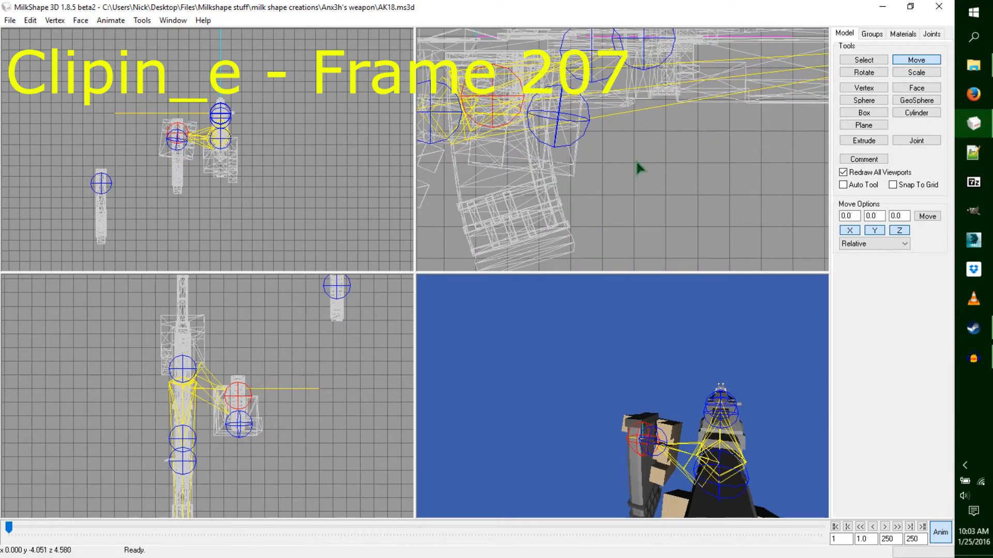
Step: Rotate the magazine's joint in the side view, raise it in the hand and nudge it slightly toward the gun
{"action": "left_click", "coordinate": [872, 72]}
{"action": "left_click_drag", "start_coordinate": [576, 71], "coordinate": [565, 69]}
{"action": "left_click", "coordinate": [924, 62]}
{"action": "left_click_drag", "start_coordinate": [708, 115], "coordinate": [708, 96]}
{"action": "left_click_drag", "start_coordinate": [646, 428], "coordinate": [615, 442]}
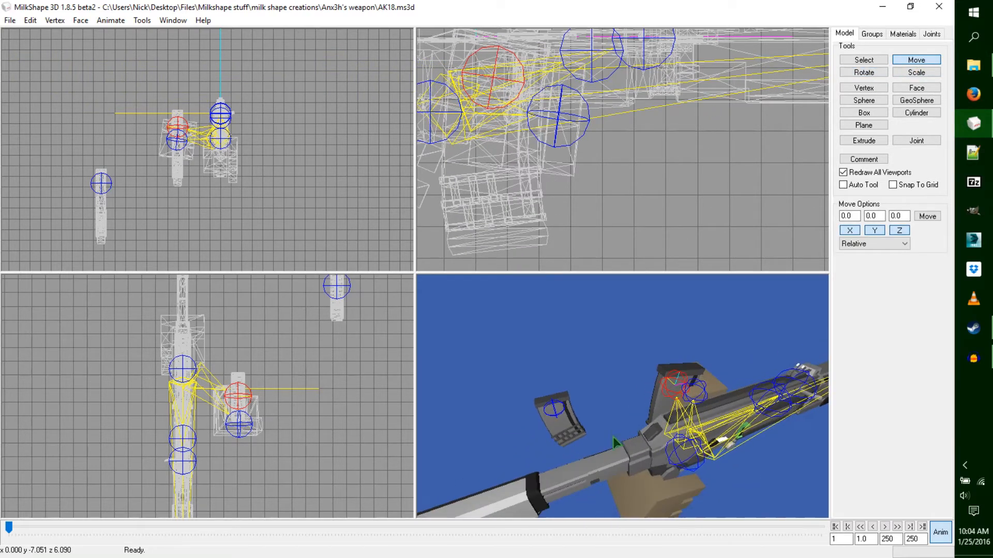
{"action": "left_click_drag", "start_coordinate": [196, 101], "coordinate": [195, 102]}
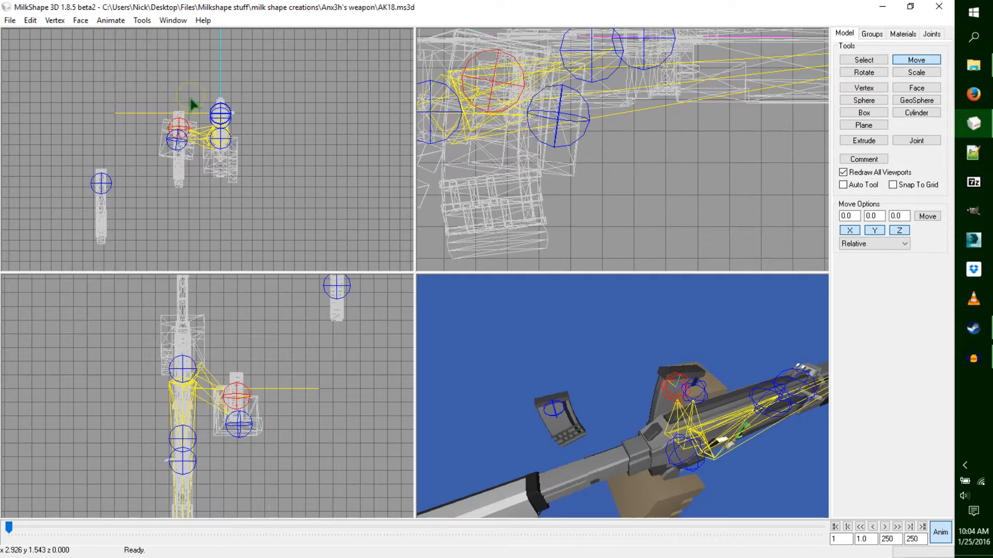
Step: Tilt the magazine's joint in the front view to match the hand's angle and fine-tune its position in the grip
{"action": "left_click", "coordinate": [863, 73]}
{"action": "mouse_move", "coordinate": [143, 70]}
{"action": "left_mouse_down"}
{"action": "mouse_move", "coordinate": [158, 70]}
{"action": "mouse_move", "coordinate": [150, 69]}
{"action": "left_mouse_up"}
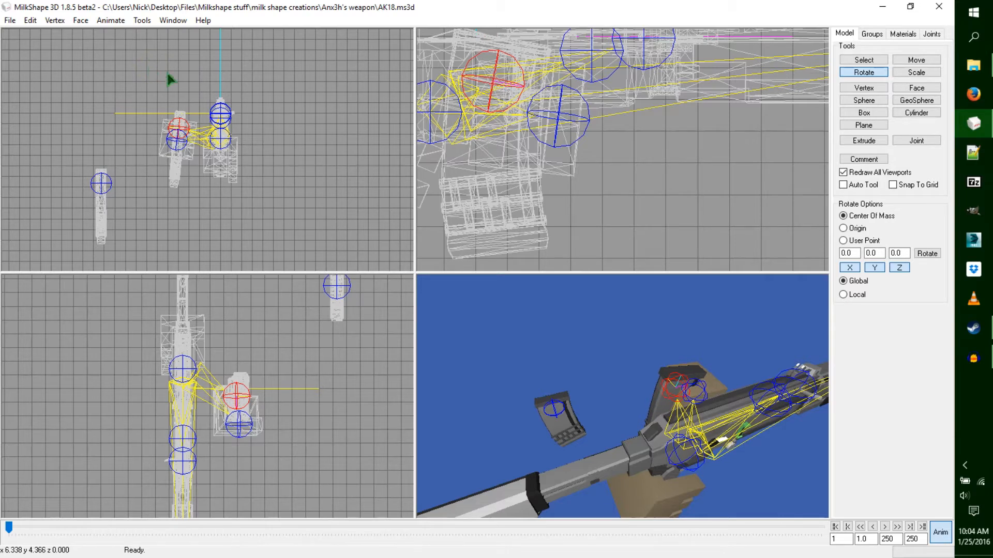
{"action": "left_click", "coordinate": [915, 60]}
{"action": "left_click_drag", "start_coordinate": [288, 146], "coordinate": [290, 146]}
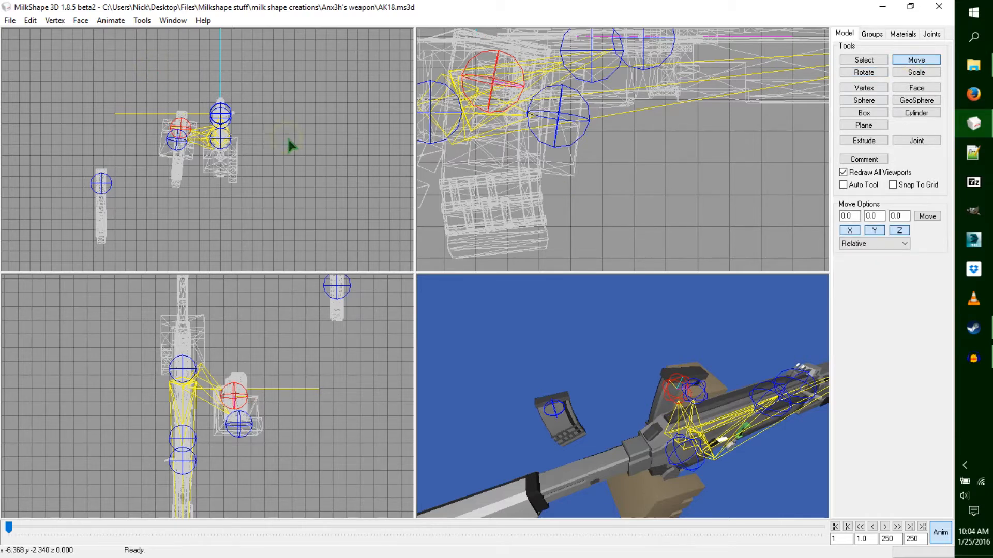
{"action": "left_click_drag", "start_coordinate": [583, 359], "coordinate": [541, 360]}
{"action": "middle_click_drag", "start_coordinate": [587, 167], "coordinate": [605, 221]}
{"action": "left_click_drag", "start_coordinate": [604, 216], "coordinate": [607, 216]}
{"action": "left_click", "coordinate": [880, 72]}
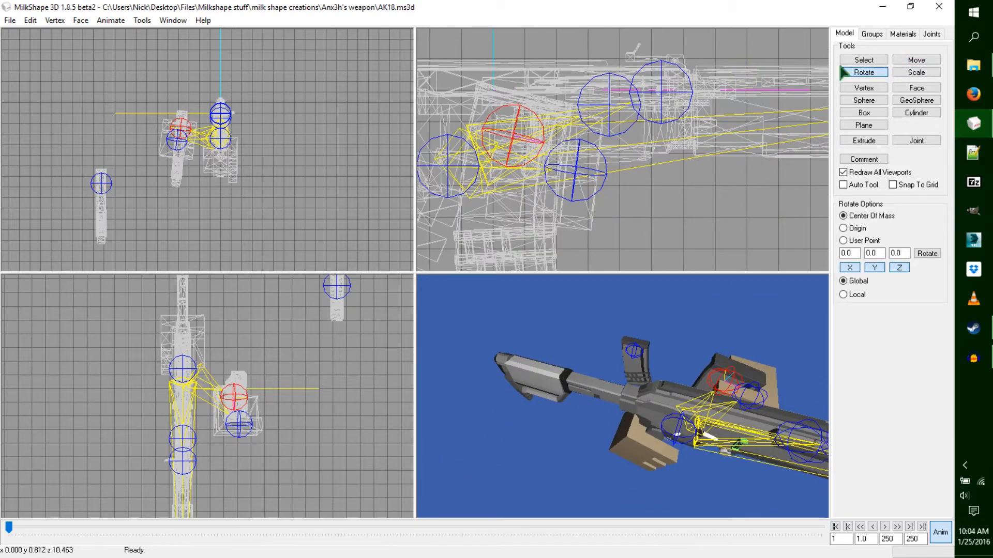
{"action": "left_click", "coordinate": [900, 61]}
{"action": "left_click_drag", "start_coordinate": [705, 126], "coordinate": [710, 125]}
Step: Nudge the inserted magazine's joint sideways in the front view and adjust its tilt so it sits centred in the left hand
{"action": "left_click", "coordinate": [864, 60]}
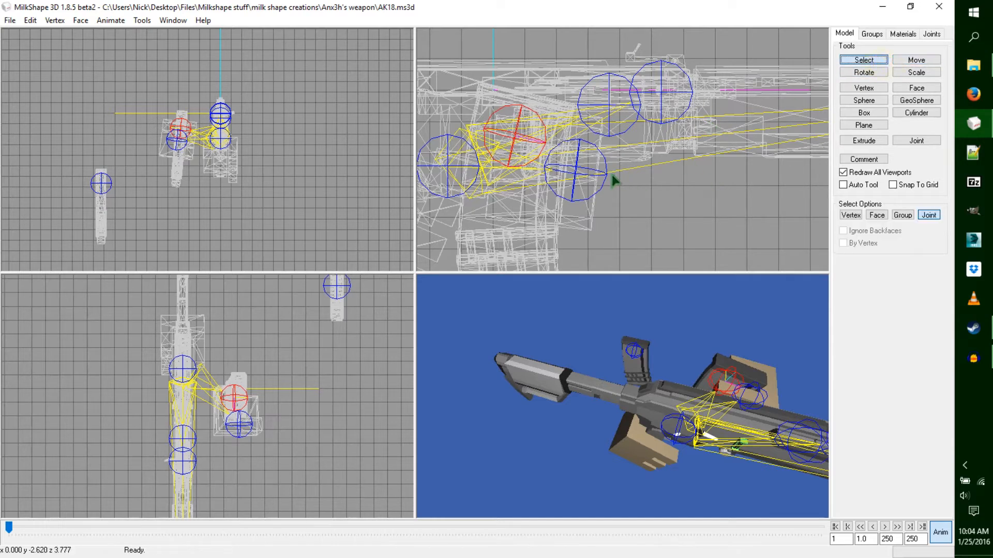
{"action": "left_click_drag", "start_coordinate": [604, 155], "coordinate": [558, 185], "text": "shift"}
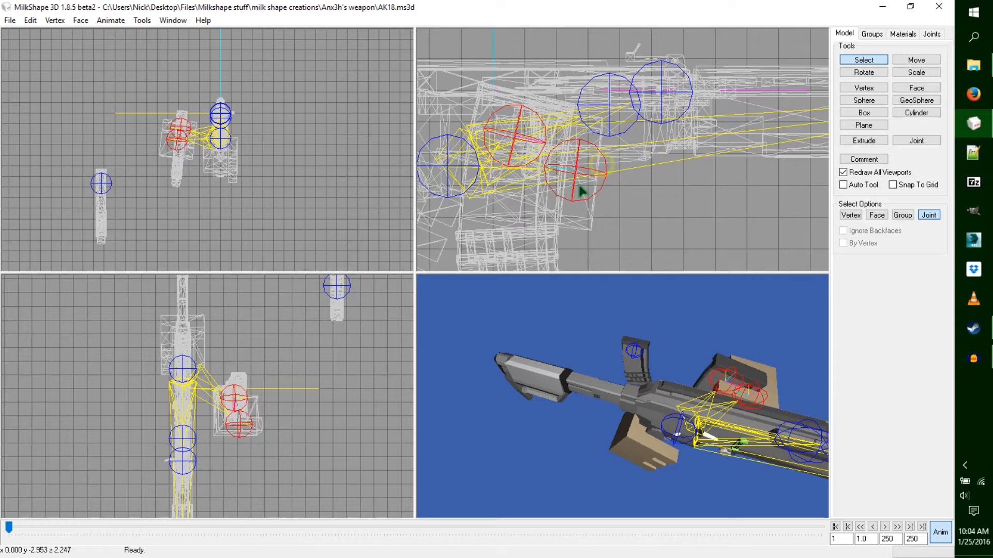
{"action": "left_click_drag", "start_coordinate": [757, 403], "coordinate": [634, 372]}
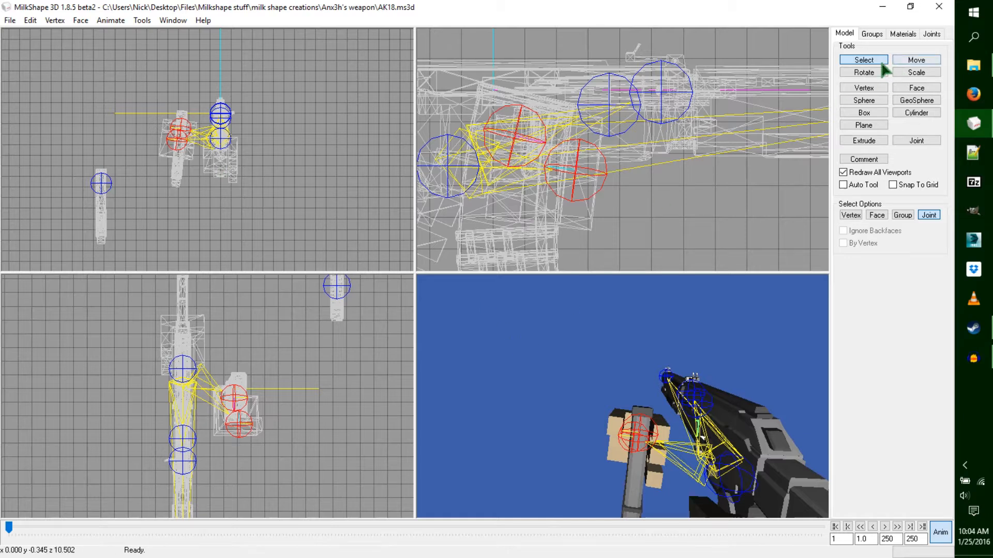
{"action": "left_click", "coordinate": [185, 130]}
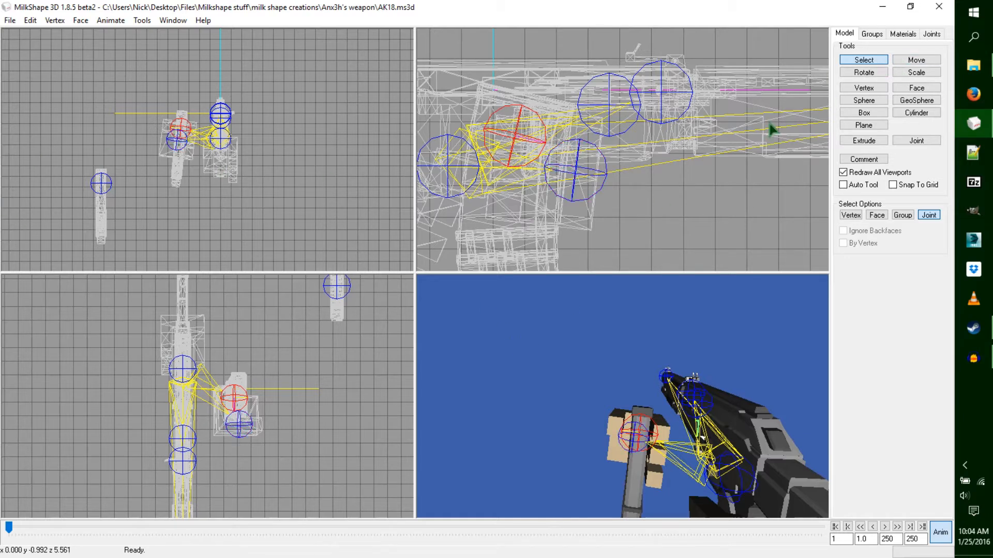
{"action": "left_click", "coordinate": [923, 61]}
{"action": "left_click_drag", "start_coordinate": [330, 154], "coordinate": [303, 153]}
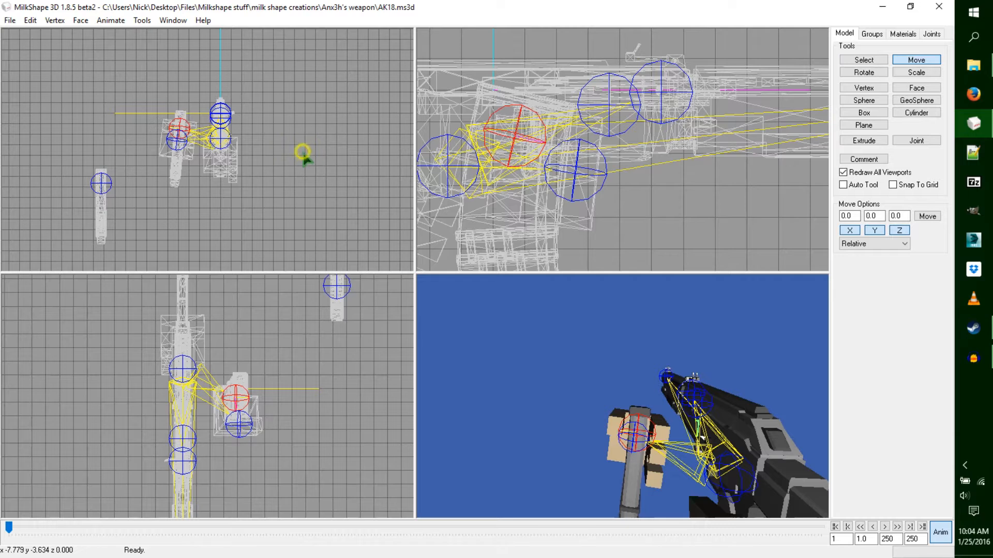
{"action": "left_click", "coordinate": [863, 73]}
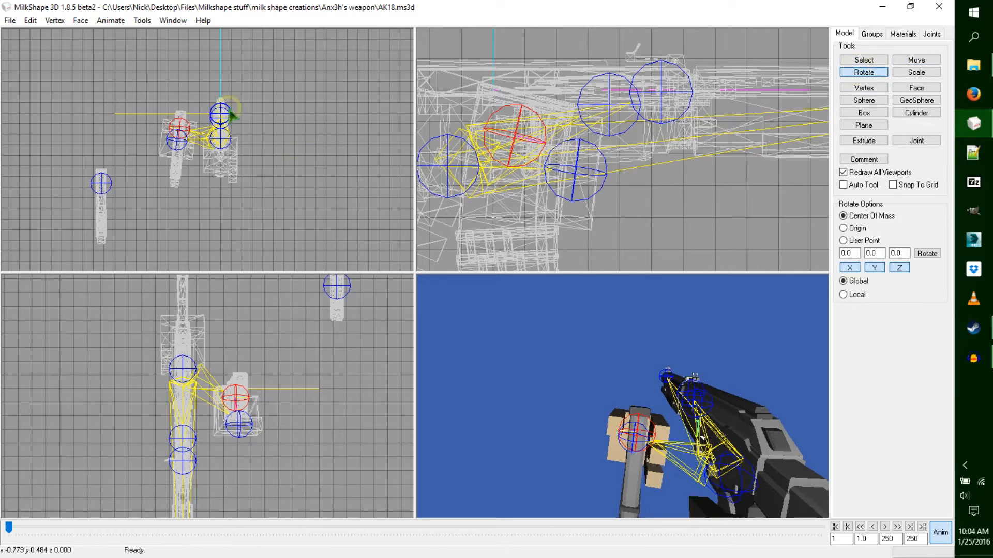
{"action": "left_click", "coordinate": [914, 61]}
{"action": "mouse_move", "coordinate": [611, 377]}
{"action": "left_mouse_down"}
{"action": "mouse_move", "coordinate": [636, 449]}
{"action": "mouse_move", "coordinate": [611, 376]}
{"action": "left_mouse_up"}
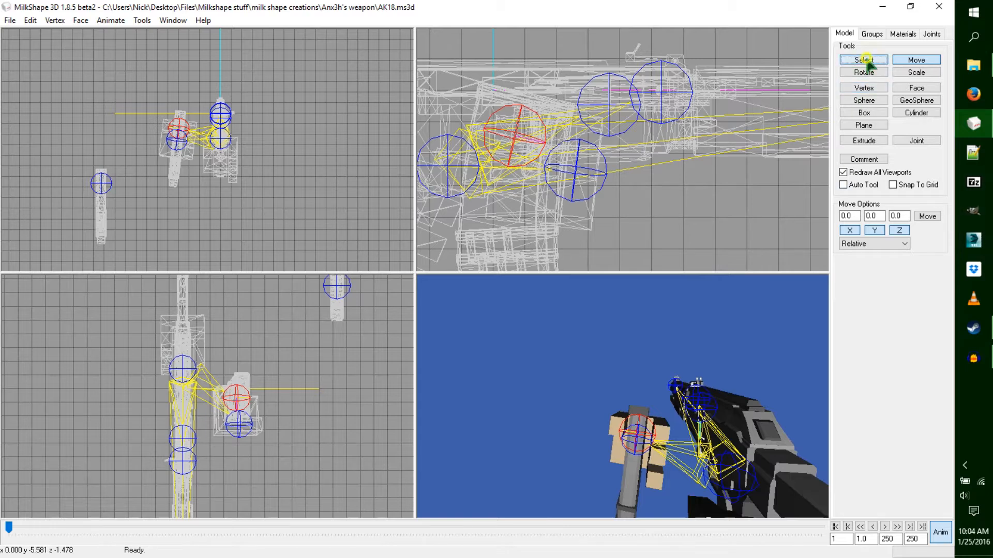
Step: Add the left hand and spare magazine joints to the selection at frame 1 and copy keyframes for the selected joints only
{"action": "left_click", "coordinate": [864, 60]}
{"action": "left_click_drag", "start_coordinate": [593, 155], "coordinate": [532, 205], "text": "shift"}
{"action": "left_click_drag", "start_coordinate": [118, 174], "coordinate": [63, 206], "text": "shift"}
{"action": "mouse_move", "coordinate": [622, 398]}
{"action": "left_mouse_down"}
{"action": "mouse_move", "coordinate": [618, 407]}
{"action": "mouse_move", "coordinate": [627, 406]}
{"action": "left_mouse_up"}
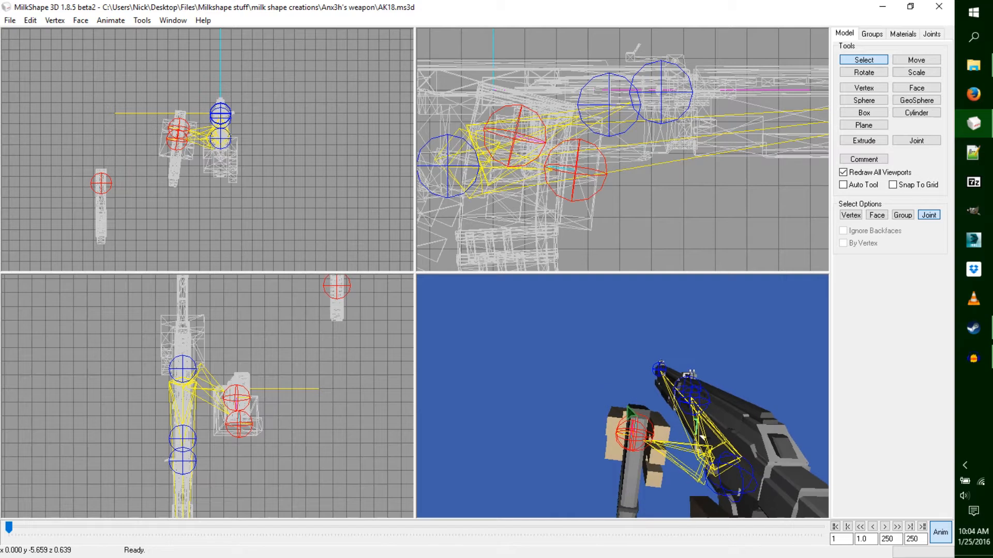
{"action": "left_click", "coordinate": [110, 22]}
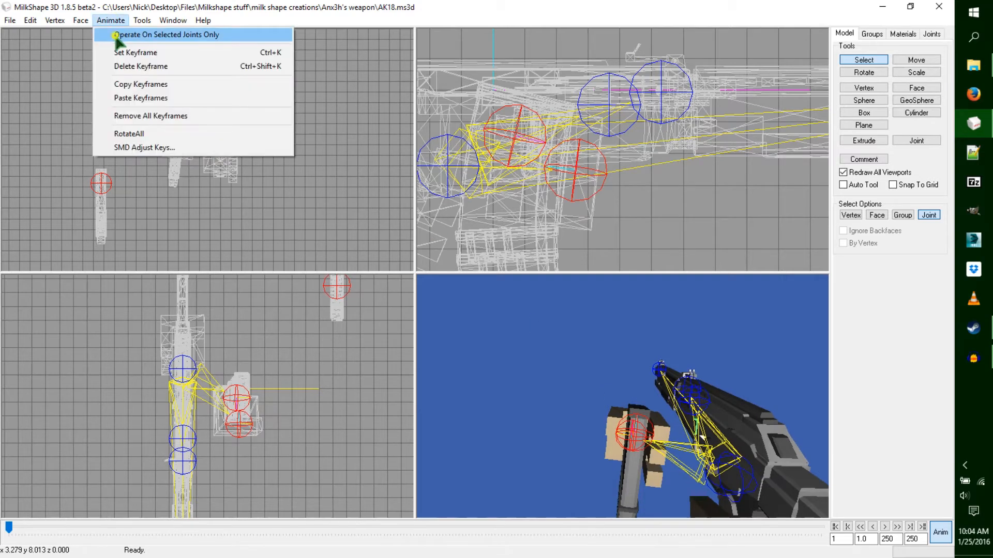
{"action": "left_click", "coordinate": [124, 35]}
{"action": "left_click", "coordinate": [111, 20]}
{"action": "left_click", "coordinate": [107, 84]}
{"action": "left_click", "coordinate": [106, 20]}
{"action": "left_click", "coordinate": [104, 34]}
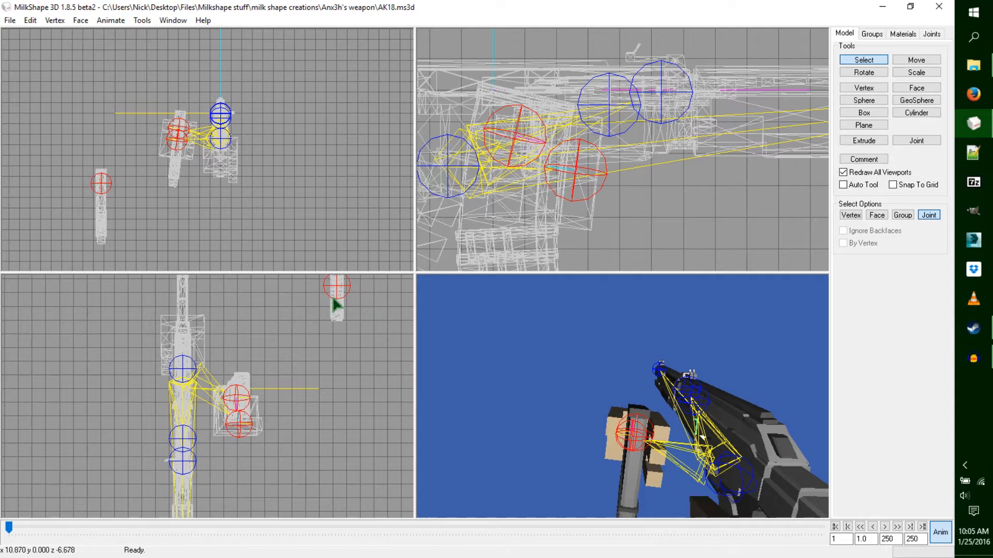
Step: Check the magazine grip from other angles, then recopy the frame 1 keyframes with Operate On Selected Joints Only enabled just for the copy
{"action": "left_click_drag", "start_coordinate": [666, 412], "coordinate": [620, 478]}
{"action": "key", "text": "shift+Return"}
{"action": "left_click_drag", "start_coordinate": [589, 409], "coordinate": [657, 354]}
{"action": "key", "text": "shift+Return"}
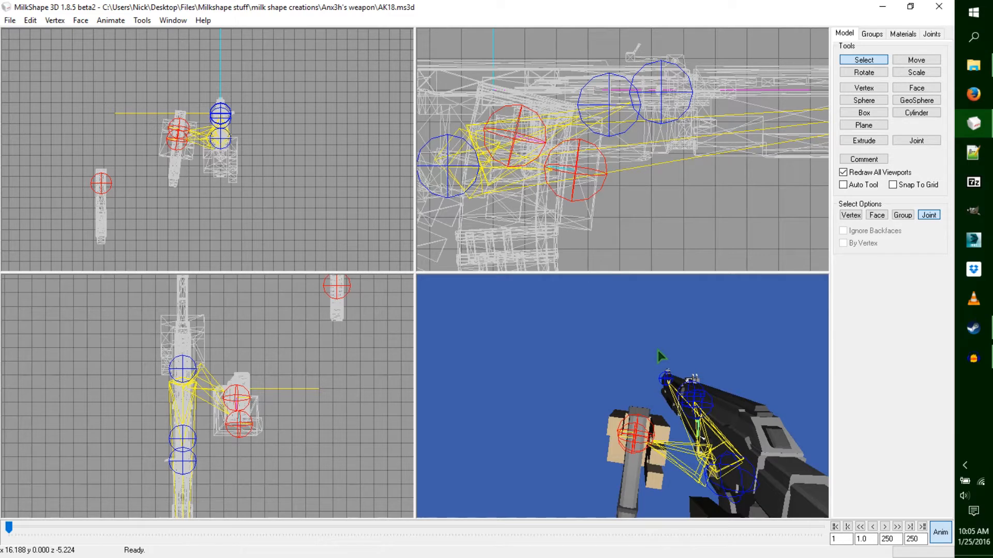
{"action": "left_click", "coordinate": [110, 20]}
{"action": "left_click", "coordinate": [115, 34]}
{"action": "left_click", "coordinate": [111, 21]}
{"action": "left_click", "coordinate": [114, 83]}
{"action": "left_click", "coordinate": [112, 21]}
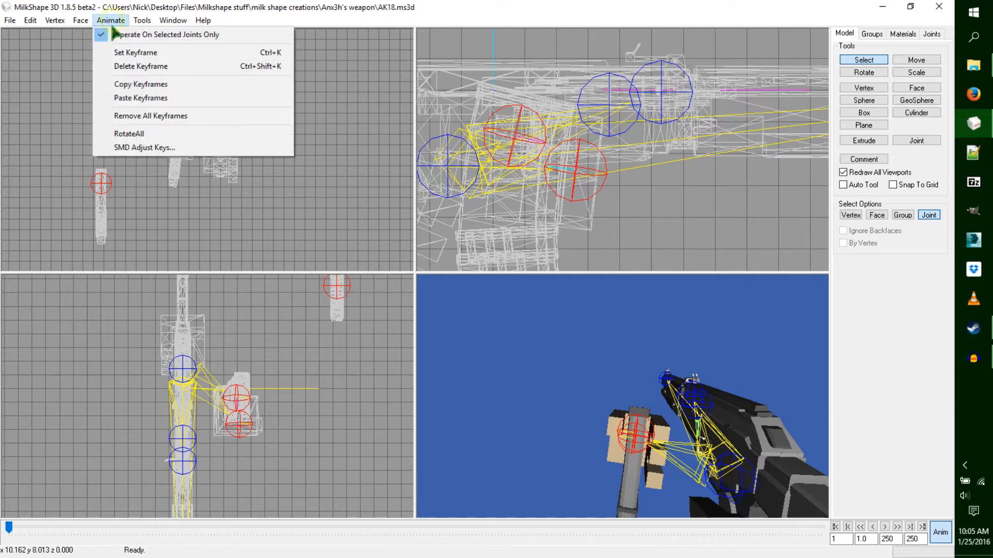
{"action": "left_click", "coordinate": [114, 34]}
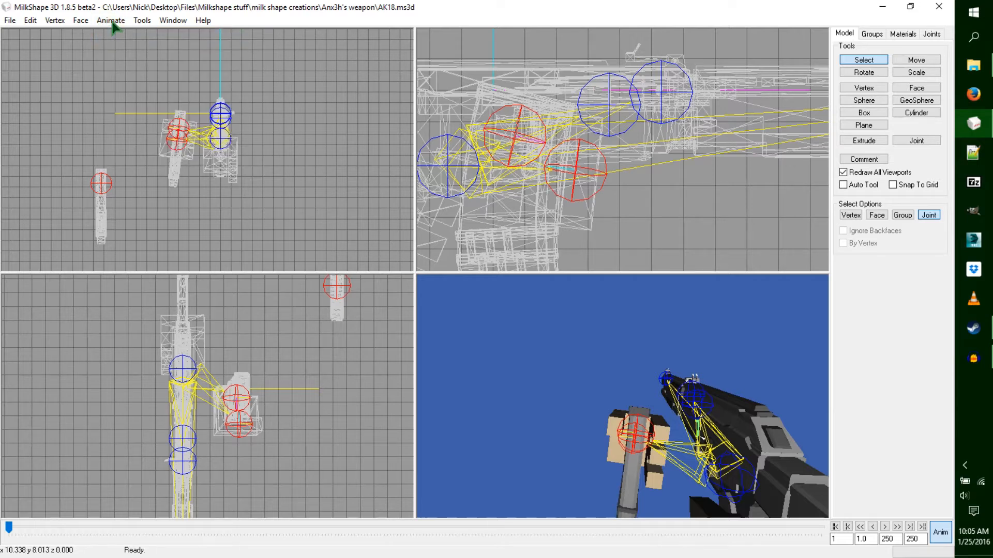
Step: Go to frame 207, paste the copied hand and magazine keyframes there and keyframe the pose
{"action": "left_click_drag", "start_coordinate": [9, 528], "coordinate": [680, 512]}
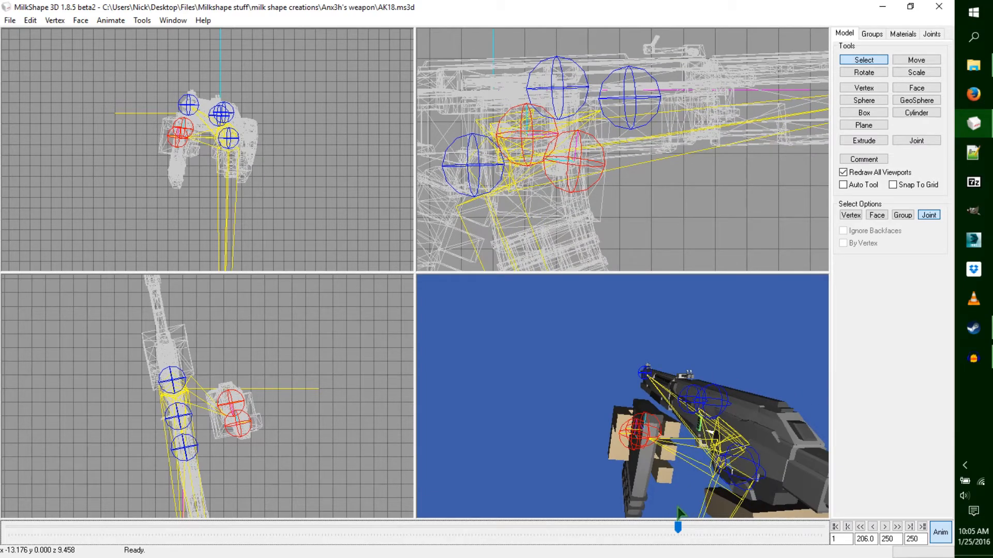
{"action": "left_click_drag", "start_coordinate": [680, 512], "coordinate": [681, 512]}
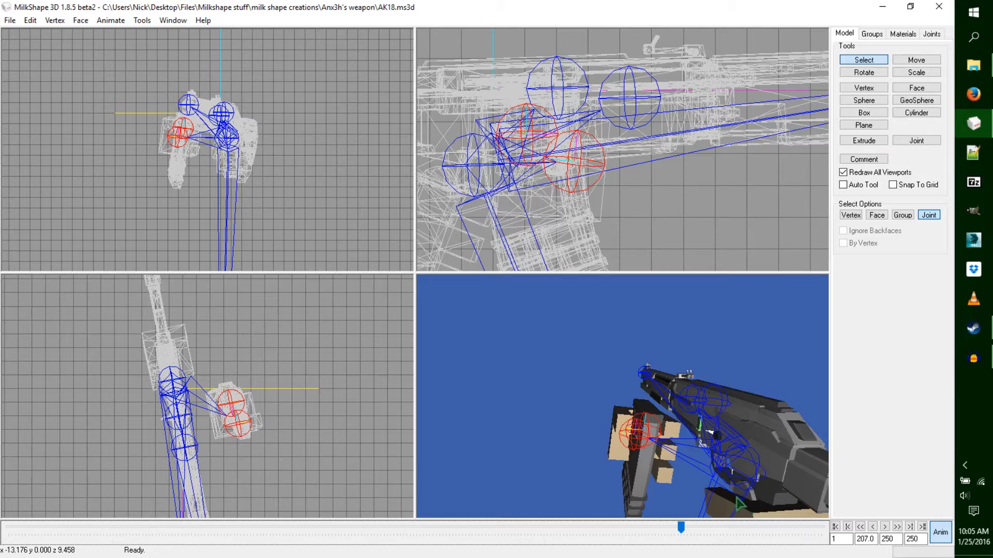
{"action": "left_click", "coordinate": [124, 22]}
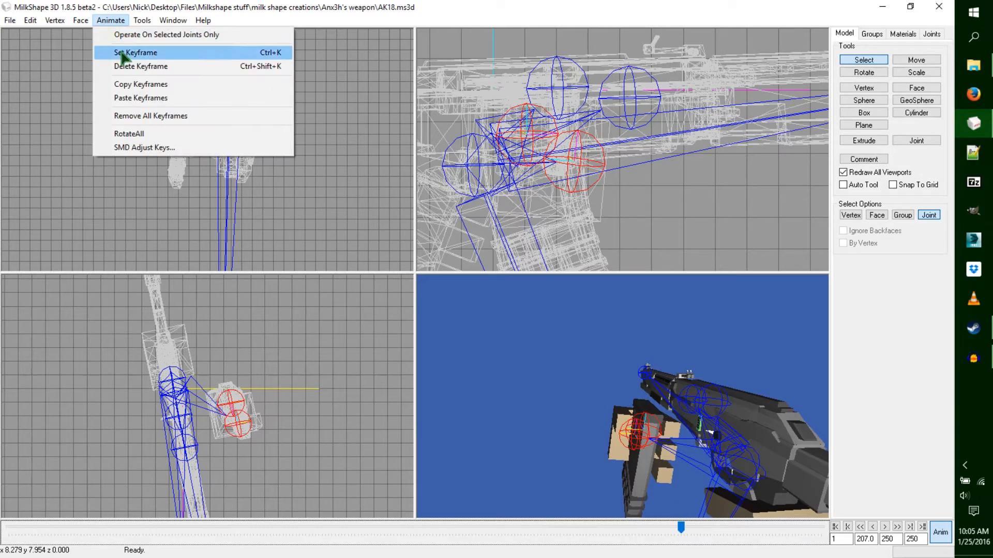
{"action": "left_click", "coordinate": [124, 98]}
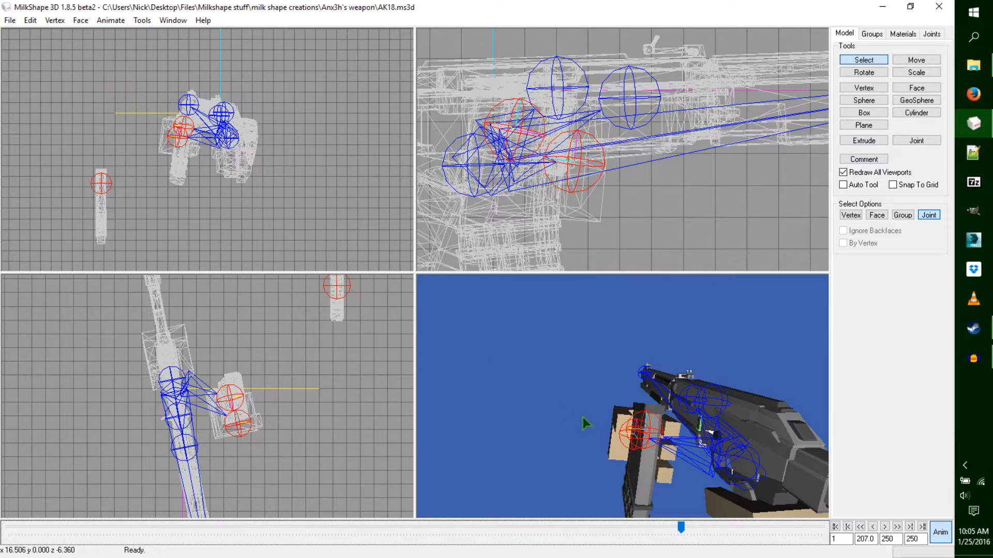
{"action": "key", "text": "ctrl+a"}
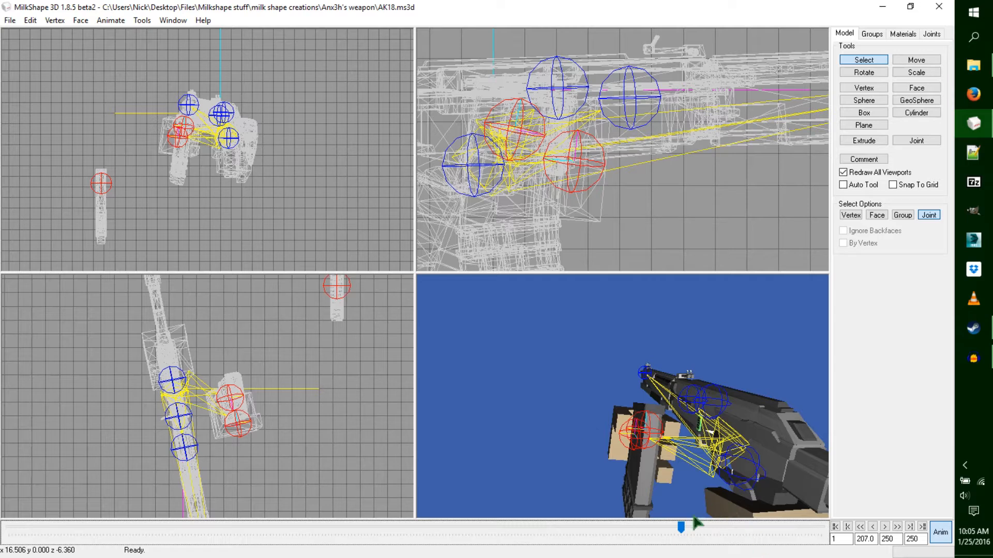
Step: At frame 206, select only the inserted magazine's joint and rotate it in the side view to match the magazine's angle at frame 207
{"action": "left_click_drag", "start_coordinate": [683, 529], "coordinate": [678, 529]}
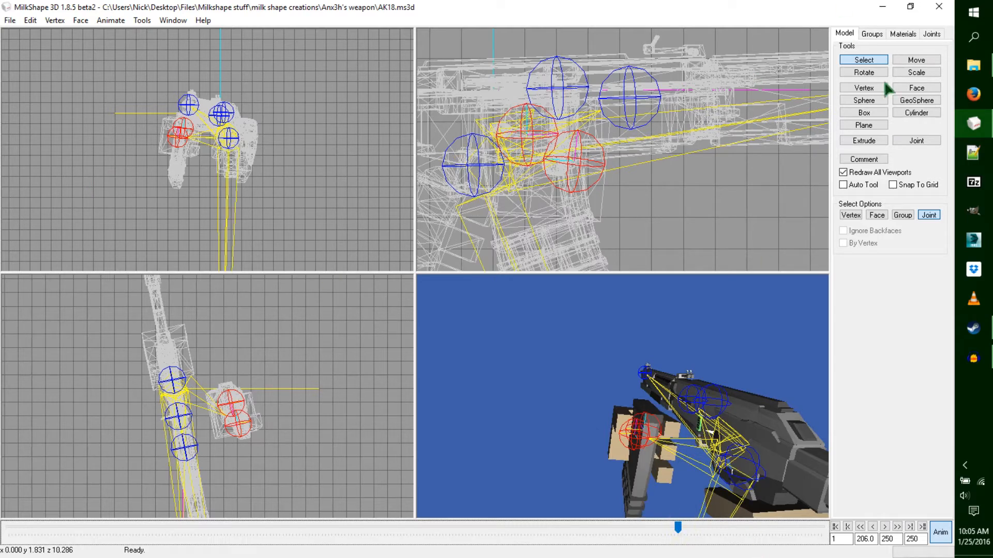
{"action": "left_click_drag", "start_coordinate": [557, 129], "coordinate": [511, 148]}
{"action": "left_click", "coordinate": [857, 72]}
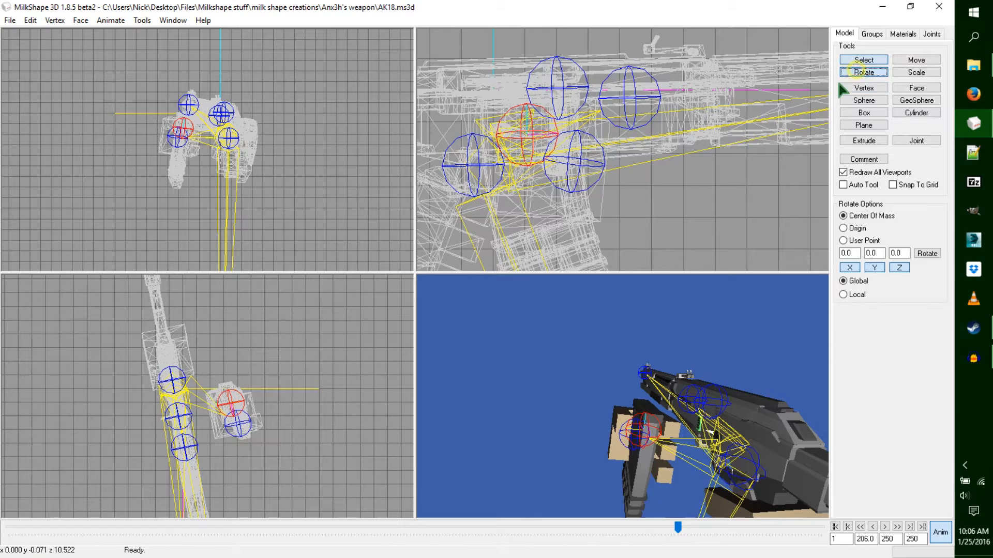
{"action": "left_click_drag", "start_coordinate": [773, 158], "coordinate": [774, 168]}
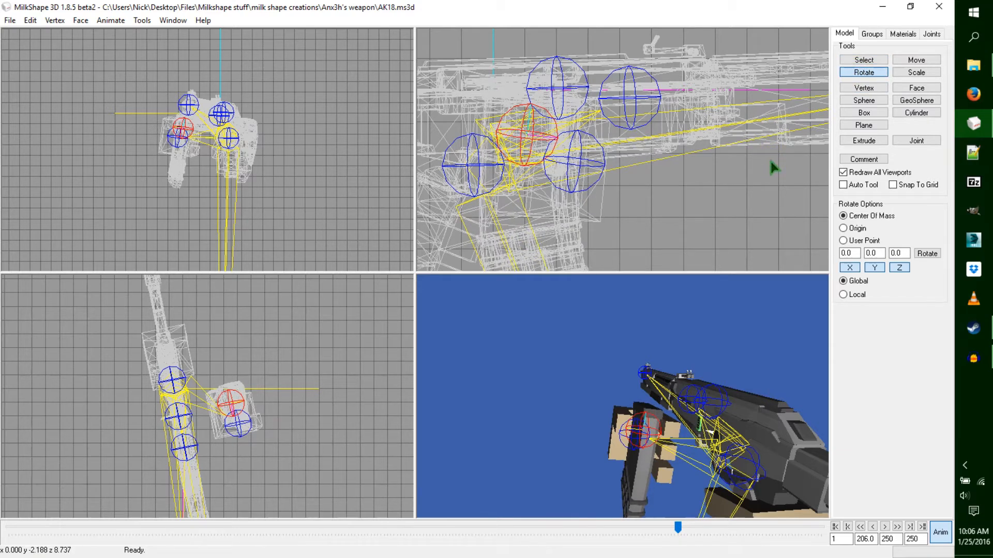
{"action": "left_click_drag", "start_coordinate": [680, 527], "coordinate": [680, 531]}
{"action": "left_click_drag", "start_coordinate": [753, 72], "coordinate": [753, 77]}
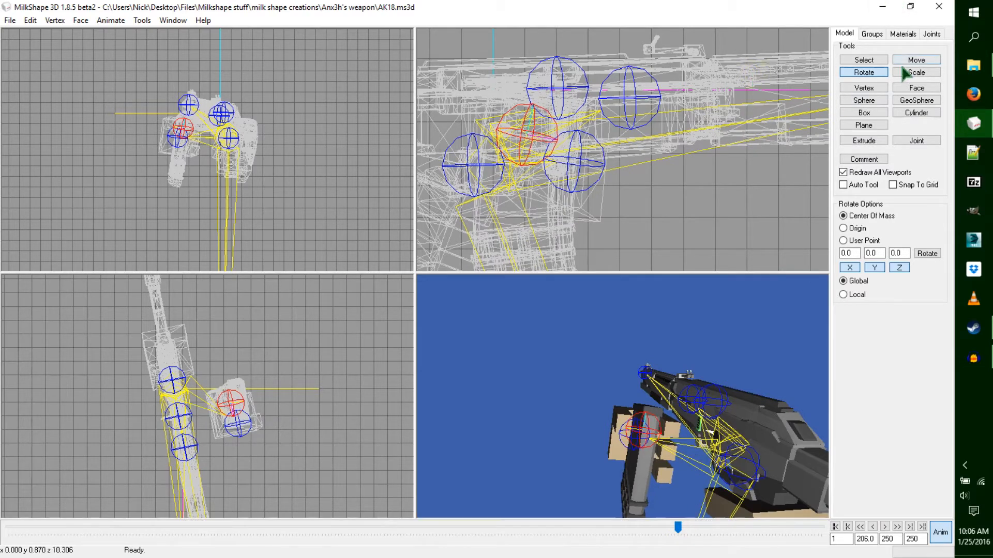
Step: Move the magazine's joint slightly in the side and front views at frame 206 to line up with its position at frame 207
{"action": "left_click", "coordinate": [916, 60]}
{"action": "left_click_drag", "start_coordinate": [713, 110], "coordinate": [710, 111]}
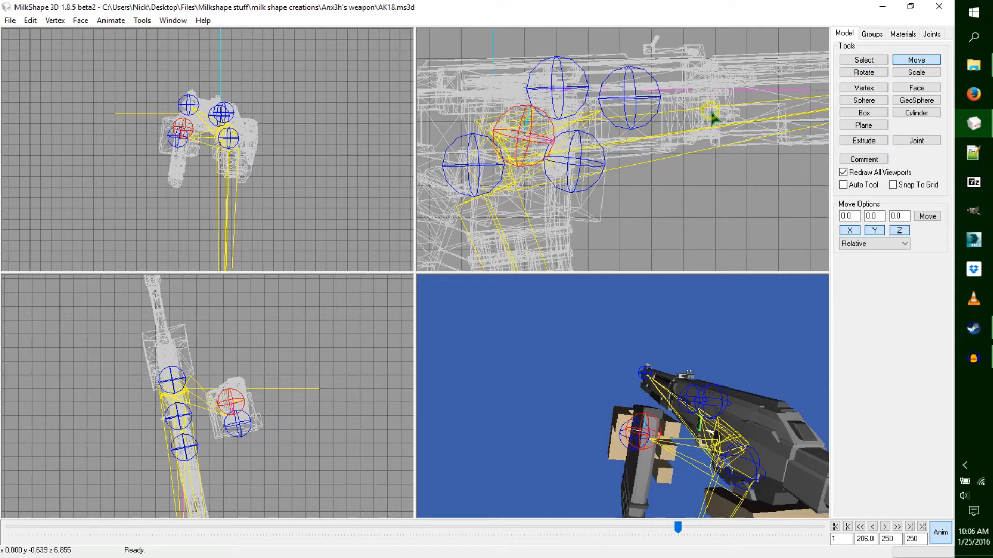
{"action": "left_click_drag", "start_coordinate": [577, 171], "coordinate": [576, 175]}
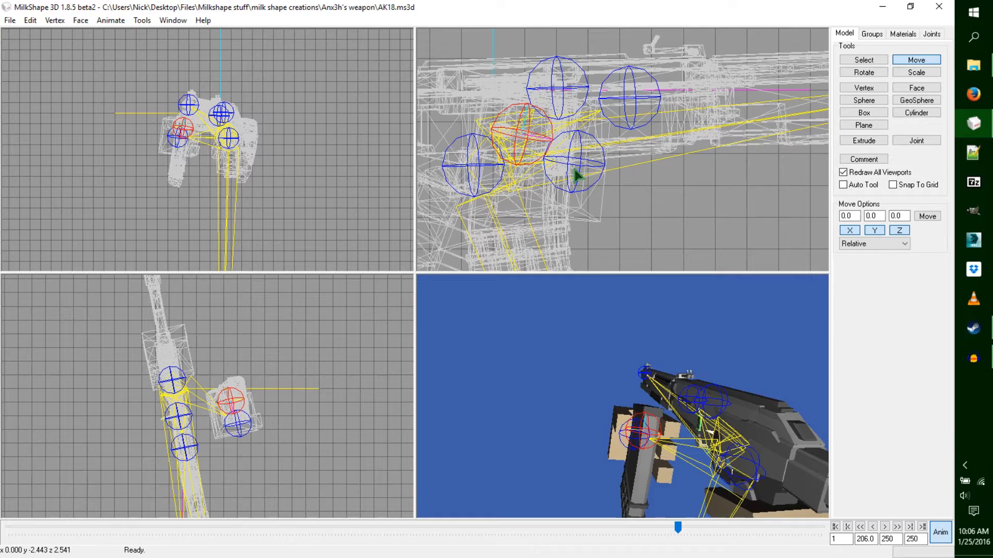
{"action": "left_click_drag", "start_coordinate": [677, 530], "coordinate": [678, 531]}
{"action": "left_click", "coordinate": [285, 241]}
{"action": "left_click_drag", "start_coordinate": [286, 241], "coordinate": [285, 240]}
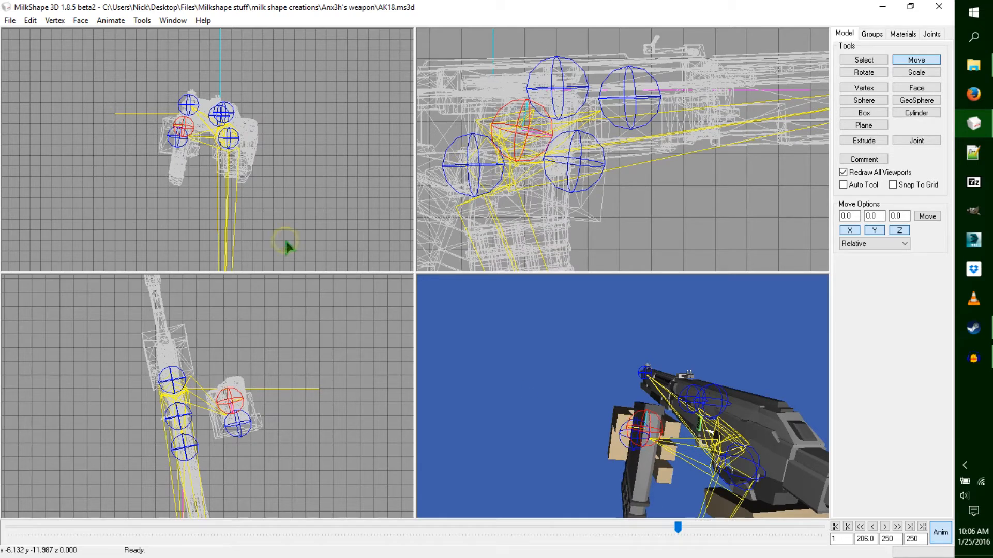
{"action": "left_click", "coordinate": [864, 73]}
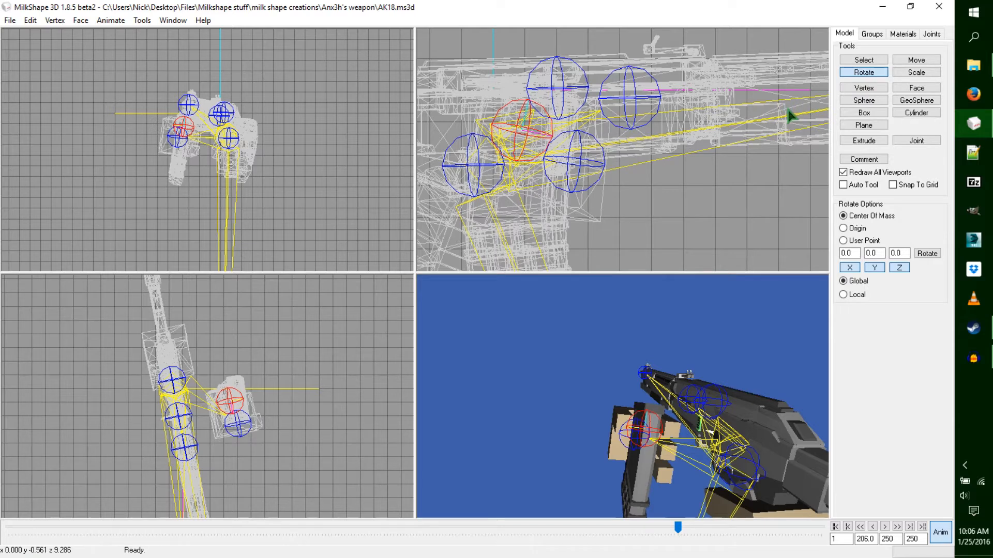
{"action": "left_click_drag", "start_coordinate": [679, 525], "coordinate": [681, 527]}
Step: At frame 210, move the left hand and inserted magazine joints together down and forward, away from the gun, in the side view
{"action": "left_click", "coordinate": [863, 60]}
{"action": "scroll", "coordinate": [653, 191], "scroll_direction": "down", "scroll_amount": 6}
{"action": "scroll", "coordinate": [650, 185], "scroll_direction": "up", "scroll_amount": 1}
{"action": "left_click_drag", "start_coordinate": [196, 120], "coordinate": [158, 151]}
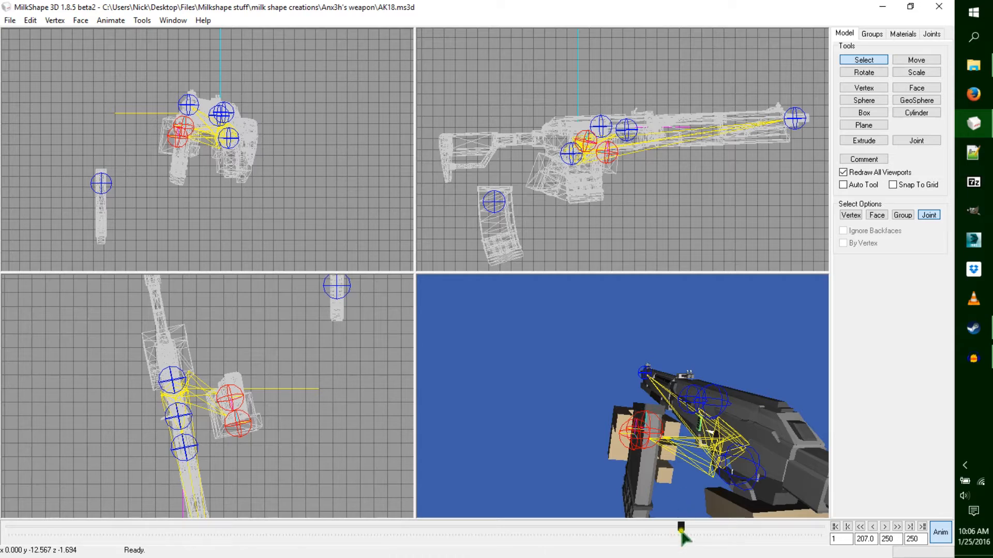
{"action": "left_click_drag", "start_coordinate": [682, 527], "coordinate": [685, 527]}
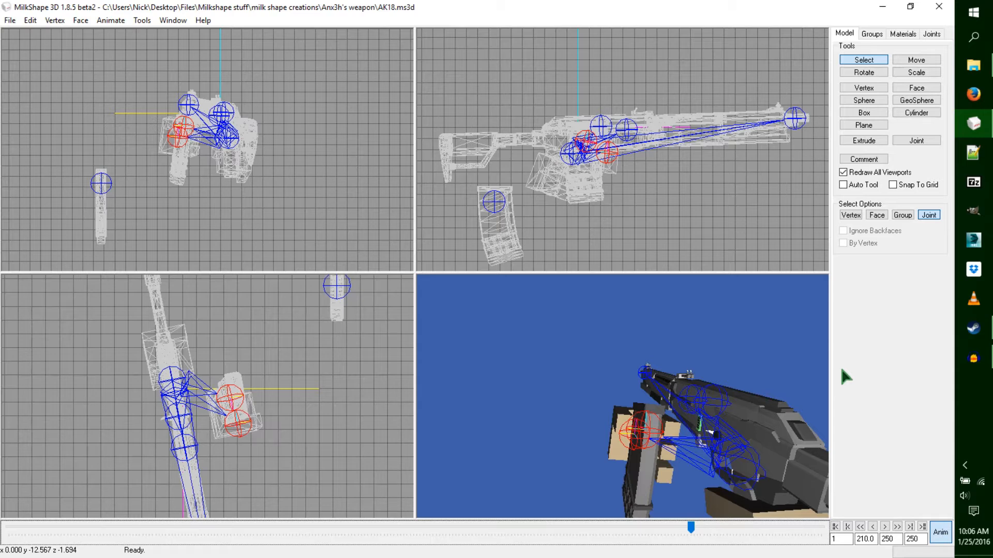
{"action": "left_click", "coordinate": [908, 60]}
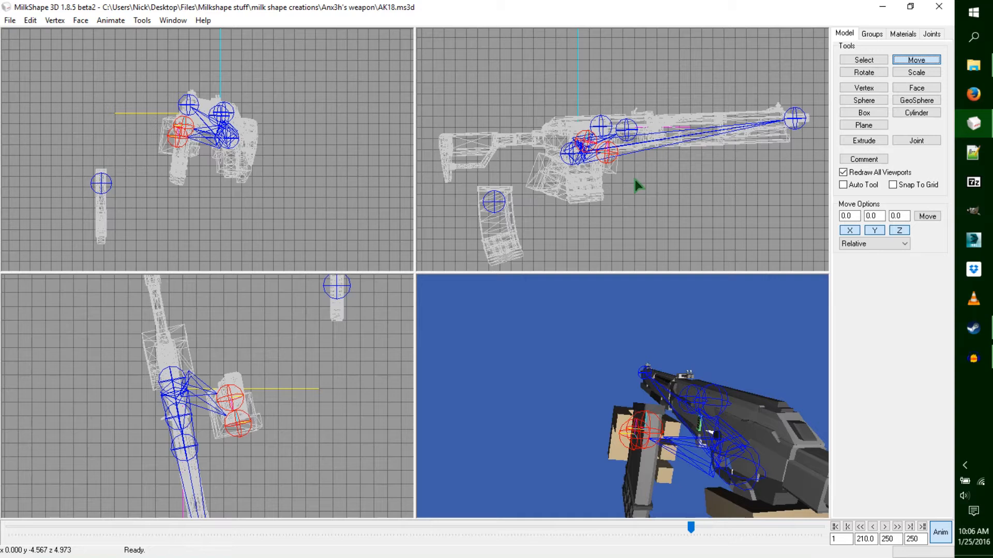
{"action": "left_click_drag", "start_coordinate": [635, 181], "coordinate": [655, 209]}
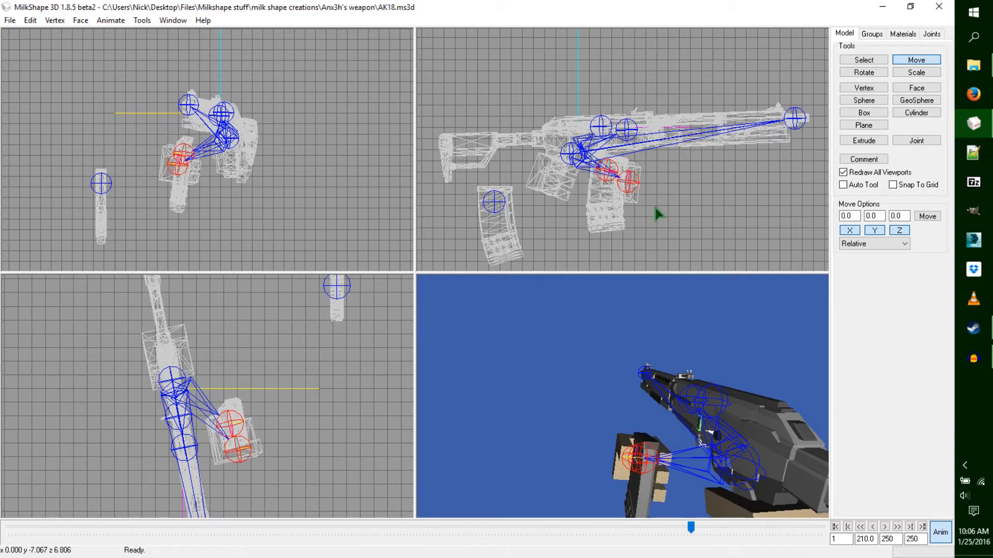
Step: Select the gun's root joint at frame 210, tilt it slightly in the side view and shift it in the side and front views
{"action": "left_click", "coordinate": [851, 61]}
{"action": "left_click", "coordinate": [571, 153]}
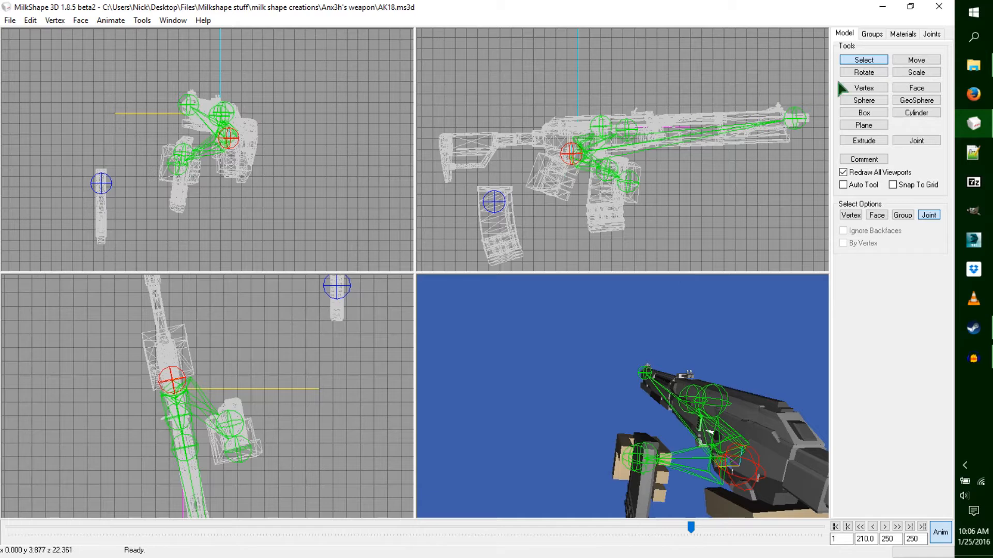
{"action": "left_click", "coordinate": [863, 72]}
{"action": "left_click_drag", "start_coordinate": [781, 99], "coordinate": [795, 93]}
{"action": "left_click", "coordinate": [913, 60]}
{"action": "left_click_drag", "start_coordinate": [724, 121], "coordinate": [737, 135]}
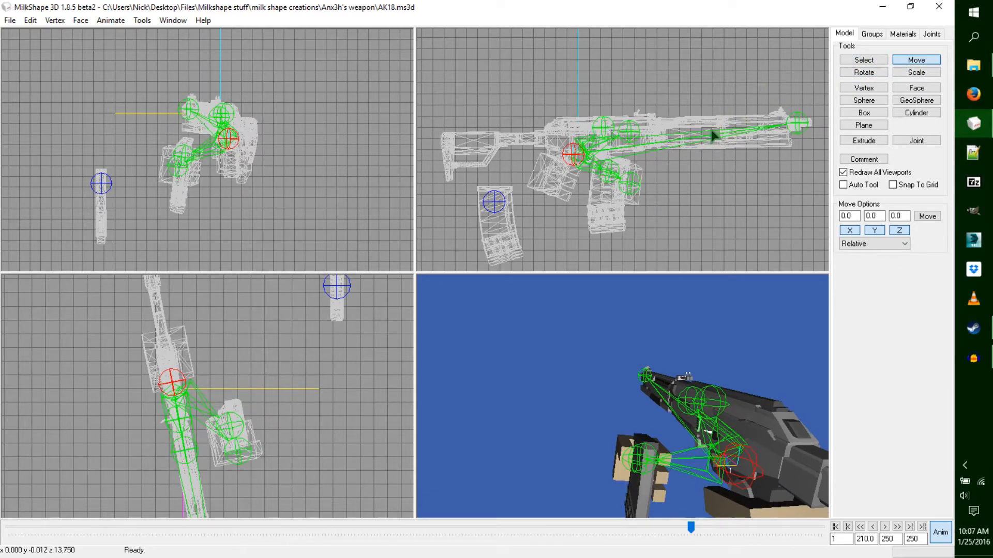
{"action": "left_click_drag", "start_coordinate": [348, 149], "coordinate": [345, 151]}
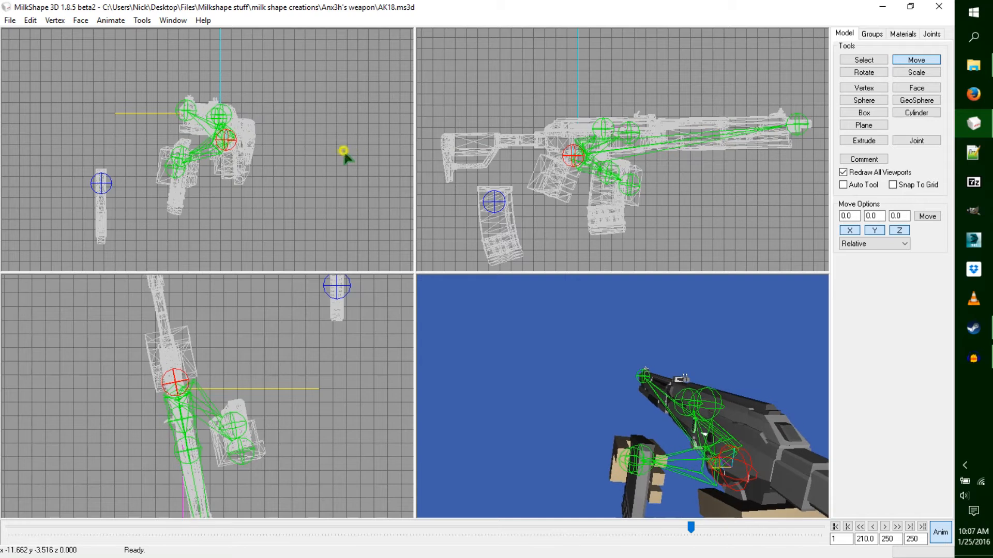
Step: Rotate the gun's root joint in the top view to straighten the barrel and level it slightly in the side view
{"action": "left_click", "coordinate": [861, 73]}
{"action": "left_click_drag", "start_coordinate": [310, 416], "coordinate": [303, 426]}
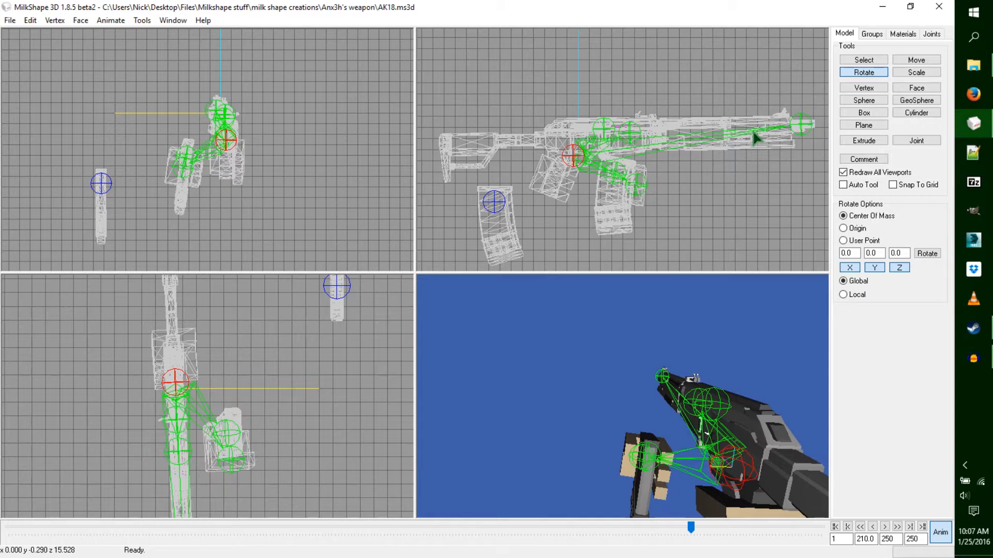
{"action": "left_click_drag", "start_coordinate": [756, 137], "coordinate": [757, 138]}
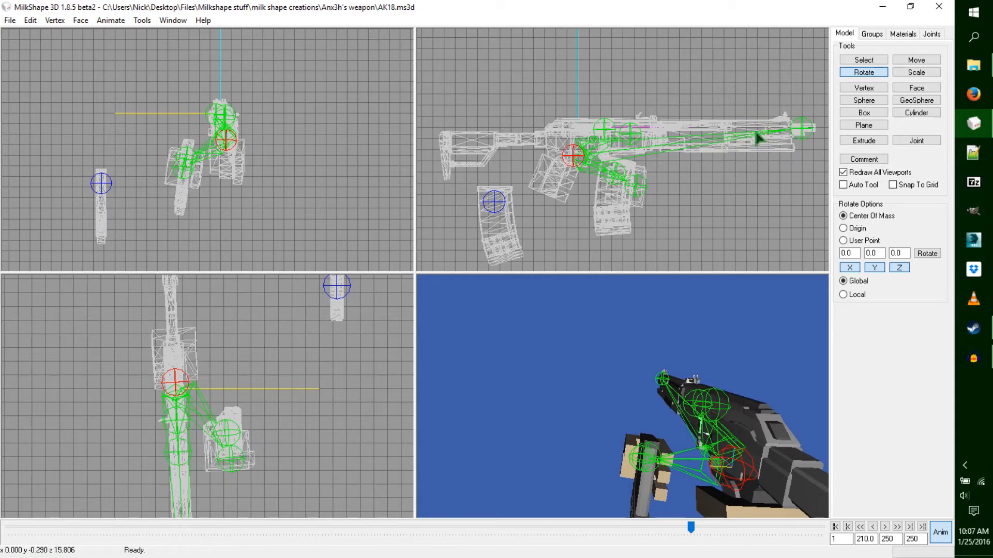
Step: Set a keyframe at frame 210 for the repositioned gun pose
{"action": "key", "text": "ctrl+k"}
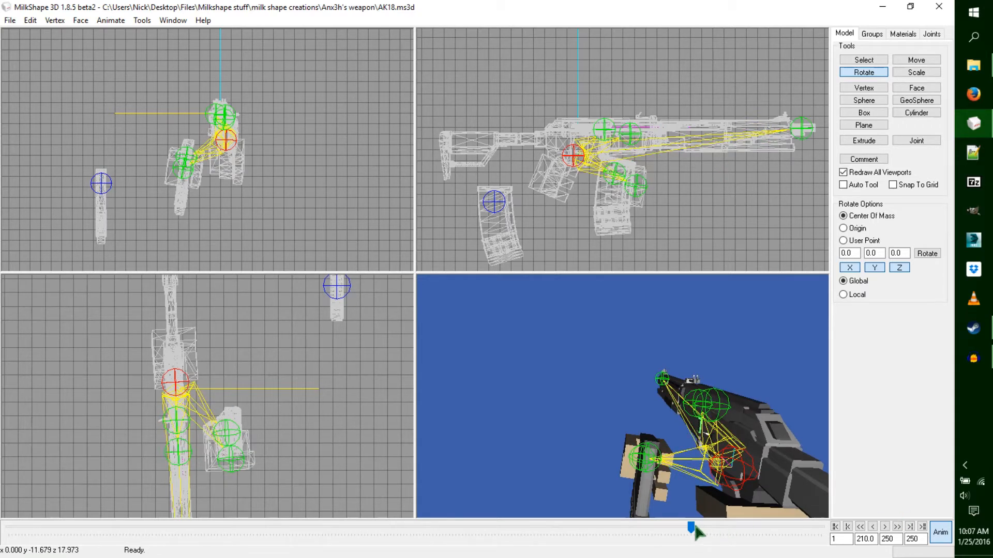
{"action": "mouse_move", "coordinate": [692, 533]}
{"action": "left_mouse_down"}
{"action": "mouse_move", "coordinate": [681, 532]}
{"action": "mouse_move", "coordinate": [689, 528]}
{"action": "left_mouse_up"}
{"action": "mouse_move", "coordinate": [692, 527]}
{"action": "left_mouse_down"}
{"action": "mouse_move", "coordinate": [679, 525]}
{"action": "mouse_move", "coordinate": [693, 524]}
{"action": "left_mouse_up"}
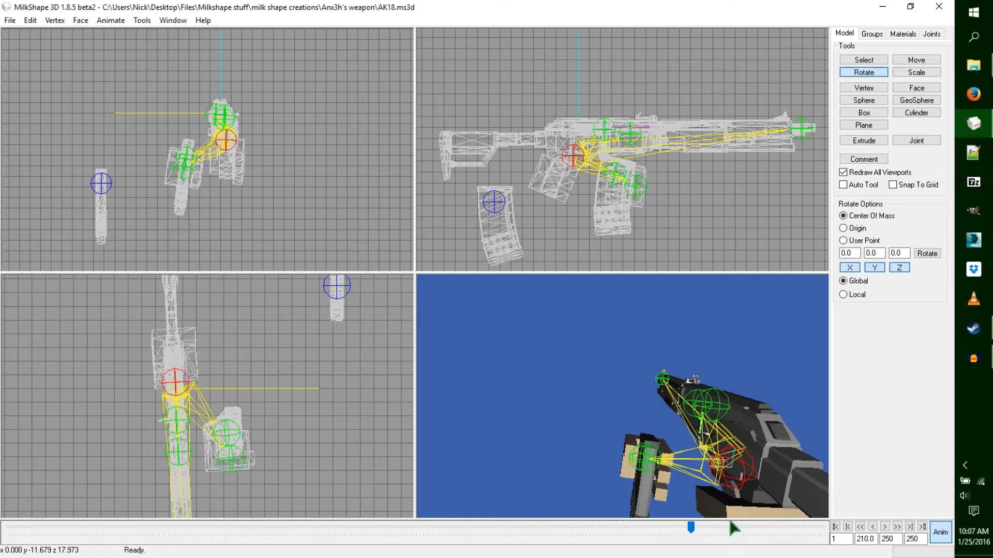
Step: Select the left hand and inserted magazine joints and move them down and slightly toward the gun, using the side and front views
{"action": "left_click", "coordinate": [863, 60]}
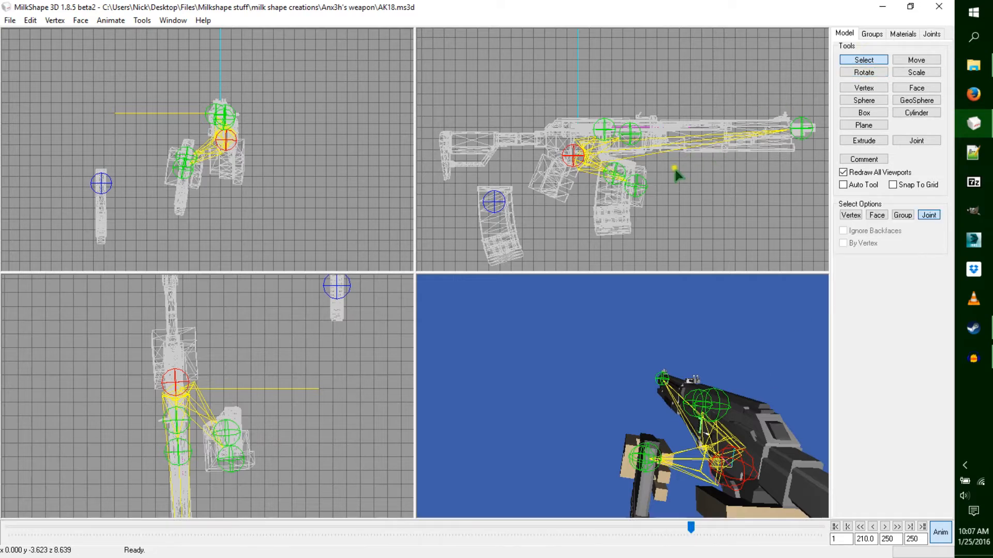
{"action": "left_click_drag", "start_coordinate": [682, 161], "coordinate": [621, 196]}
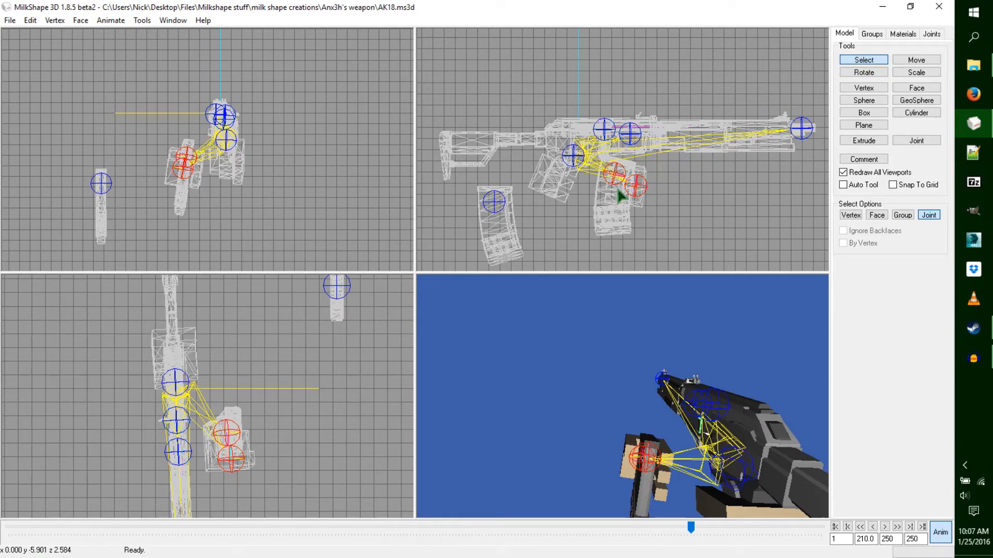
{"action": "left_click", "coordinate": [929, 59]}
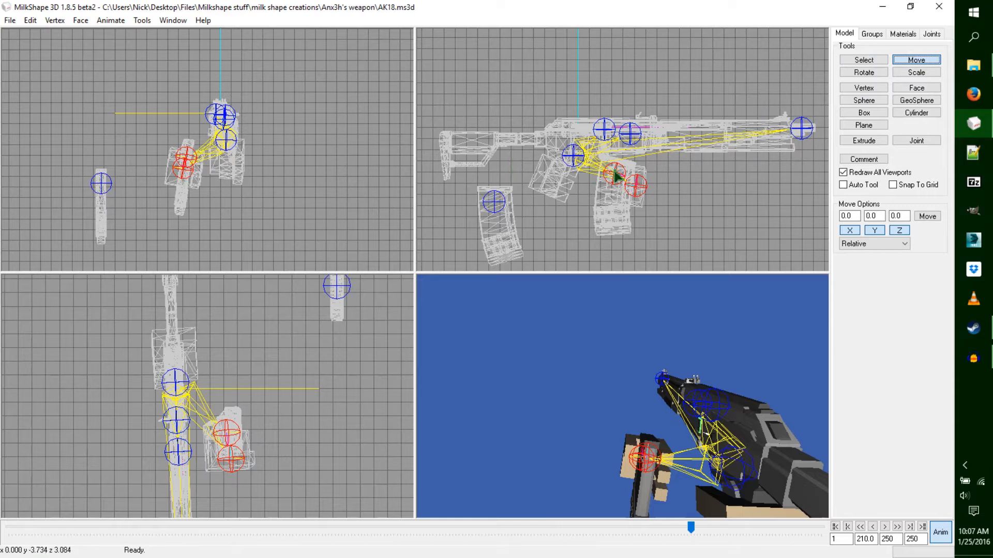
{"action": "left_click_drag", "start_coordinate": [500, 180], "coordinate": [501, 184]}
{"action": "left_click_drag", "start_coordinate": [276, 178], "coordinate": [282, 185]}
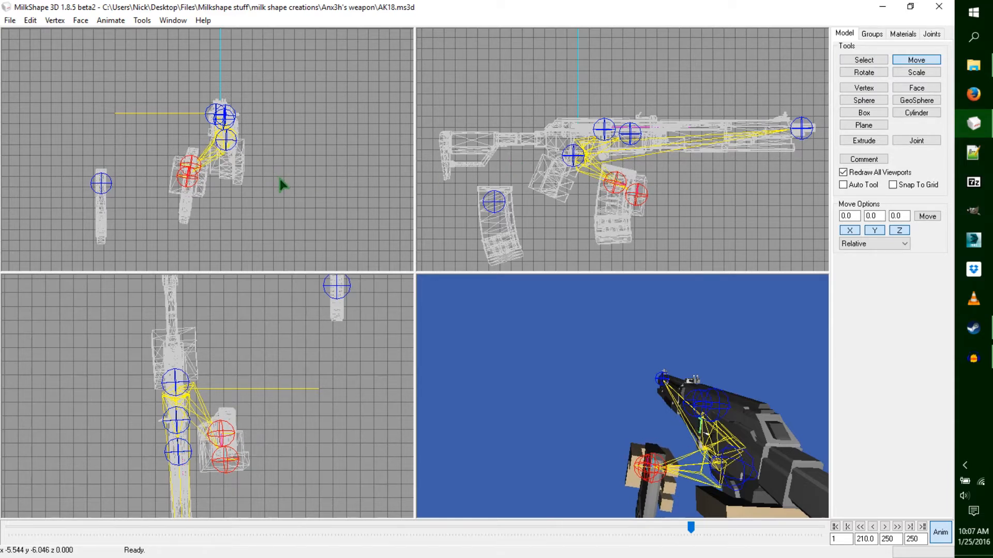
Step: Select the gun's root joint and rotate it slightly in the front and top views
{"action": "left_click", "coordinate": [864, 60]}
{"action": "left_click", "coordinate": [573, 155]}
{"action": "left_click", "coordinate": [860, 72]}
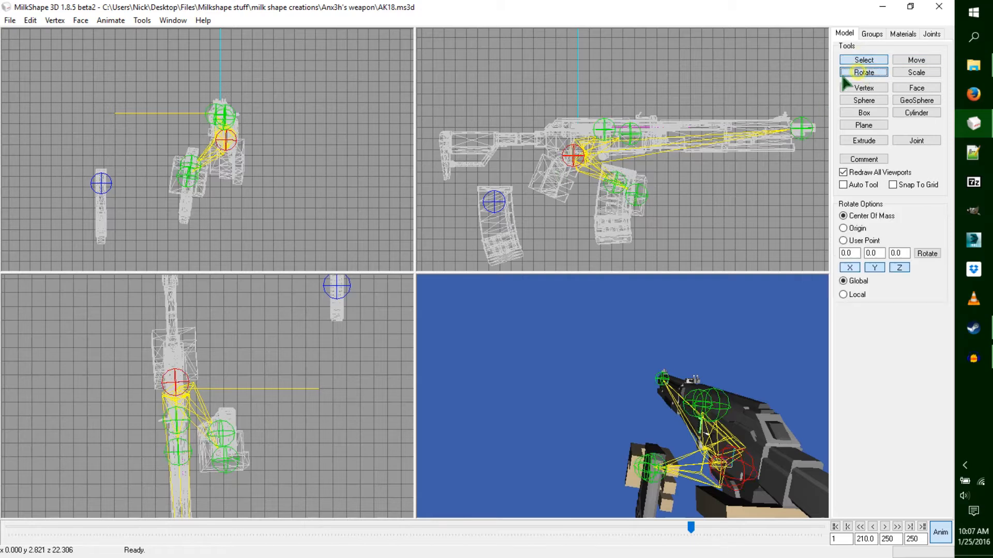
{"action": "left_click_drag", "start_coordinate": [321, 102], "coordinate": [318, 100]}
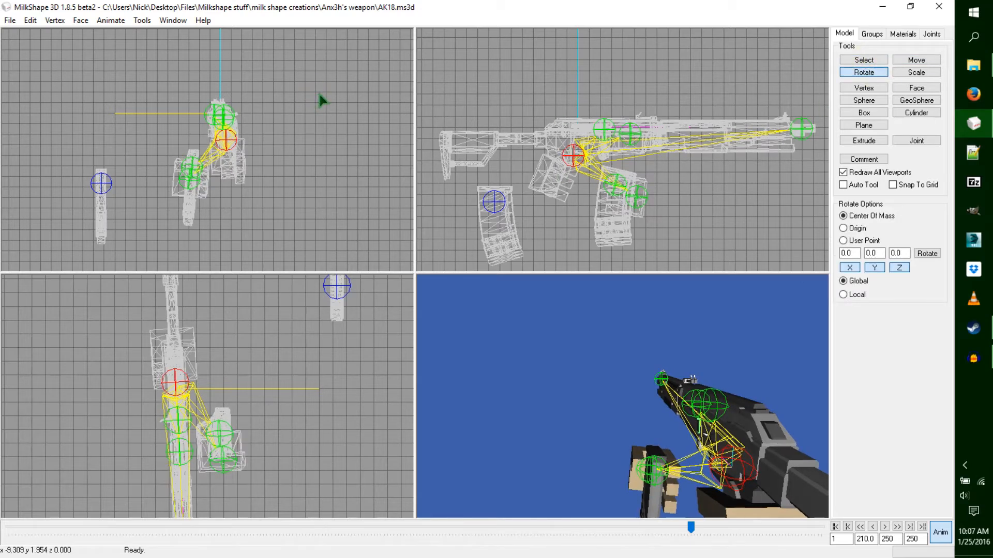
{"action": "left_click_drag", "start_coordinate": [350, 417], "coordinate": [347, 420]}
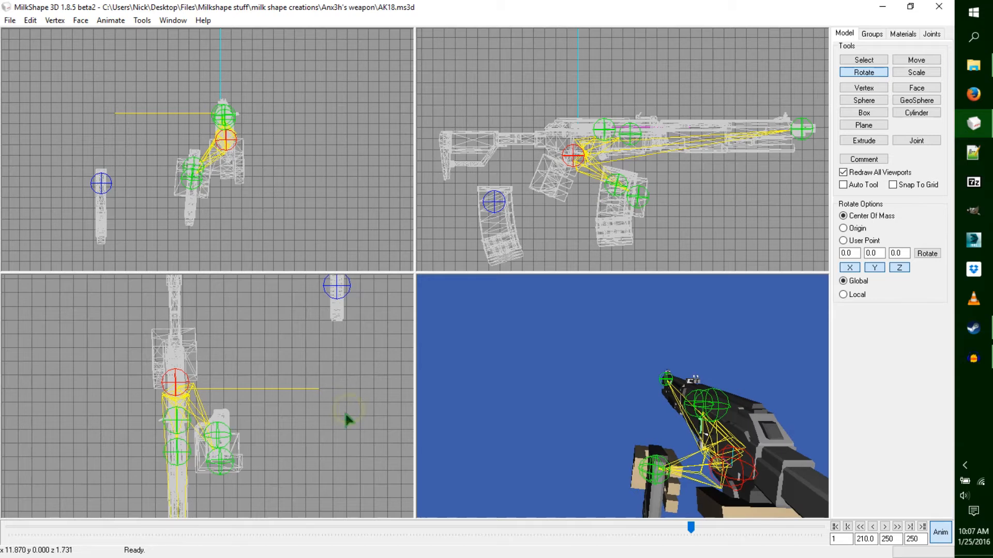
Step: Shift the root joint slightly in the front view and forward in the side view, then tilt the barrel down a little
{"action": "left_click", "coordinate": [910, 60]}
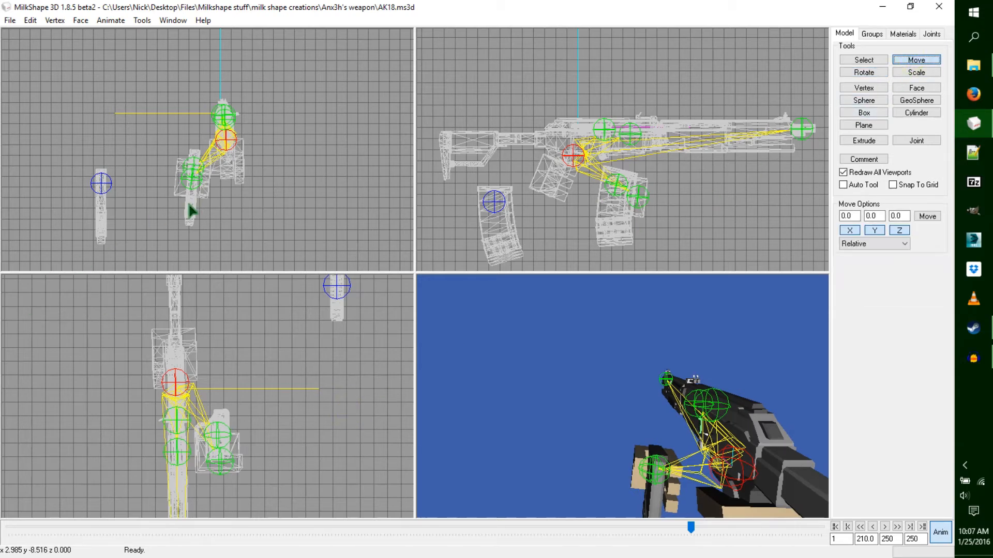
{"action": "left_click_drag", "start_coordinate": [189, 210], "coordinate": [185, 209]}
{"action": "left_click_drag", "start_coordinate": [486, 224], "coordinate": [494, 221]}
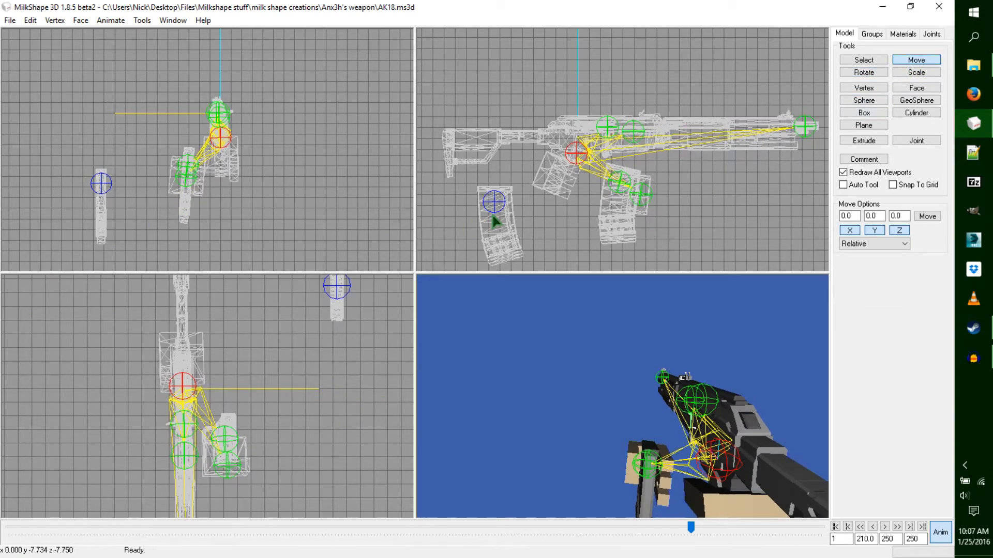
{"action": "left_click", "coordinate": [855, 71]}
{"action": "left_click_drag", "start_coordinate": [780, 124], "coordinate": [785, 124]}
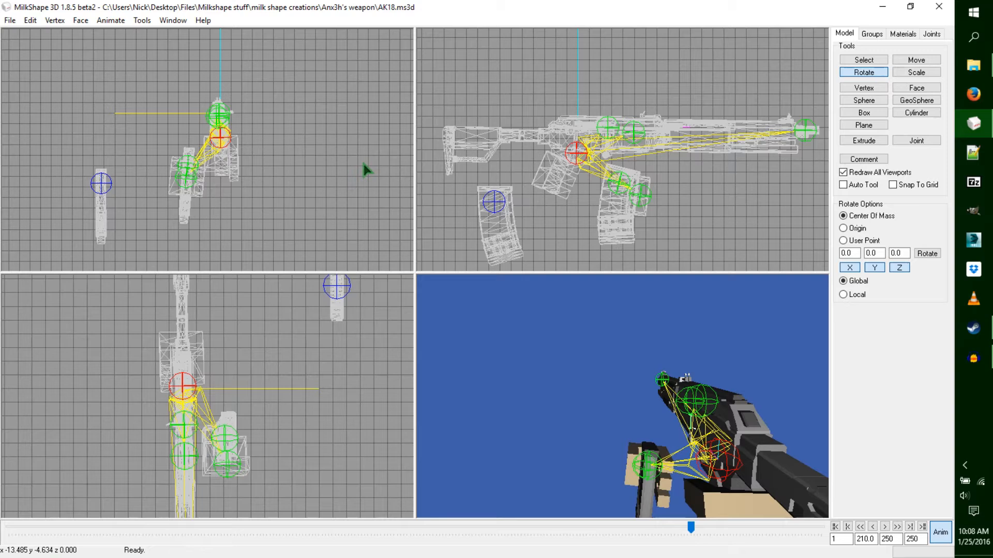
Step: Copy the adjusted pose's keyframes at frame 210 and paste them at frame 213
{"action": "left_click", "coordinate": [113, 20]}
{"action": "left_click", "coordinate": [129, 84]}
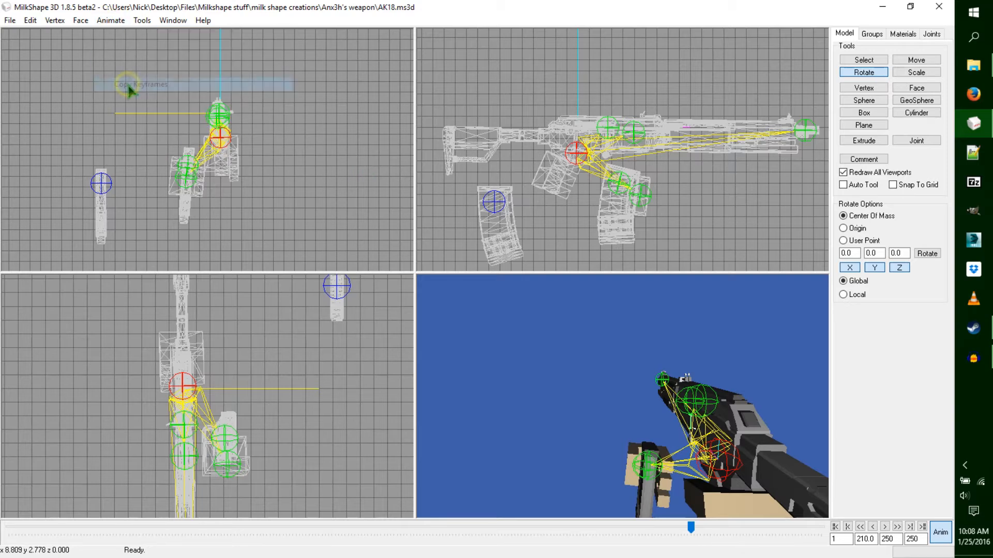
{"action": "left_click_drag", "start_coordinate": [688, 530], "coordinate": [696, 527]}
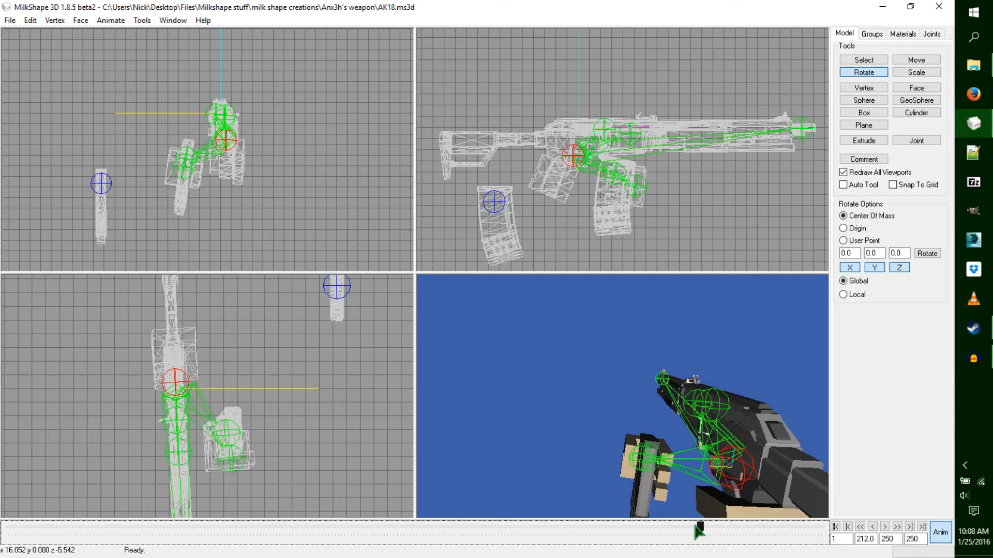
{"action": "left_click", "coordinate": [111, 20]}
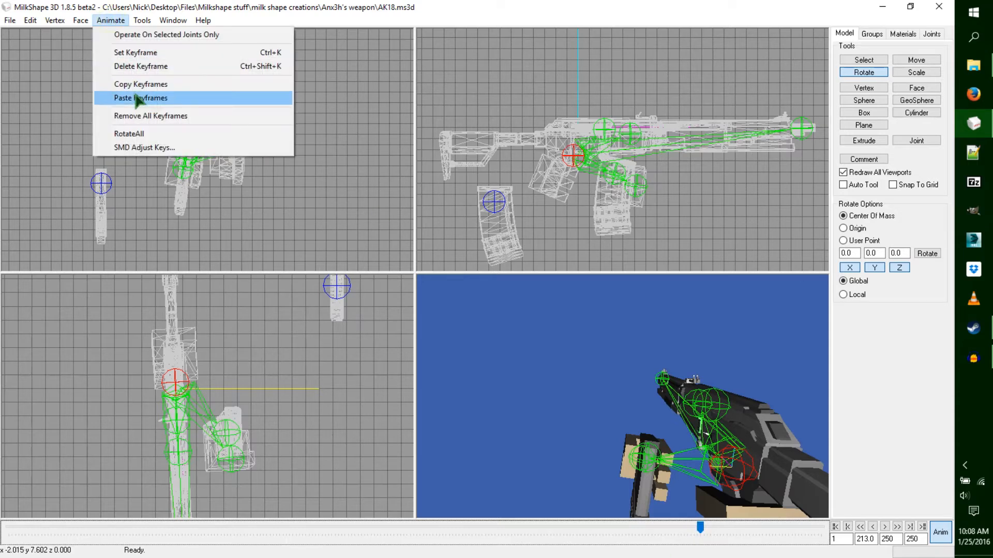
{"action": "left_click", "coordinate": [135, 97]}
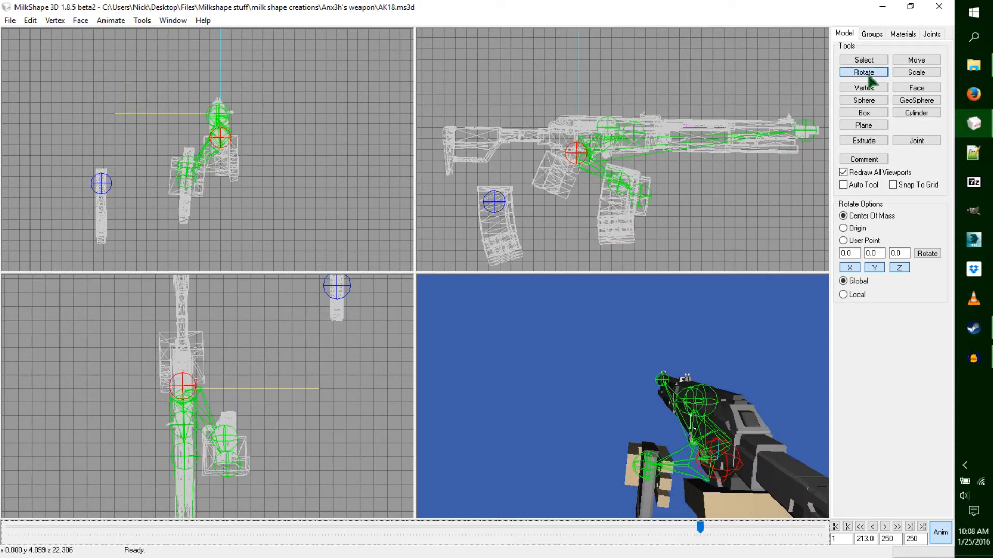
Step: Move the left hand and magazine joints slightly down and toward the gun at frame 213, and keyframe the pose
{"action": "left_click", "coordinate": [863, 60]}
{"action": "left_click", "coordinate": [621, 180]}
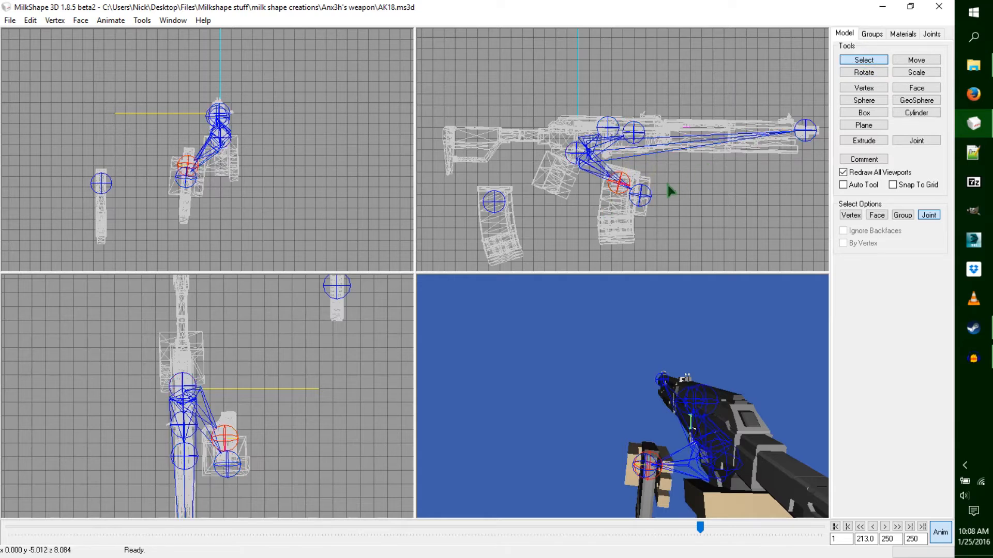
{"action": "left_click", "coordinate": [915, 60]}
{"action": "left_click_drag", "start_coordinate": [624, 169], "coordinate": [629, 178]}
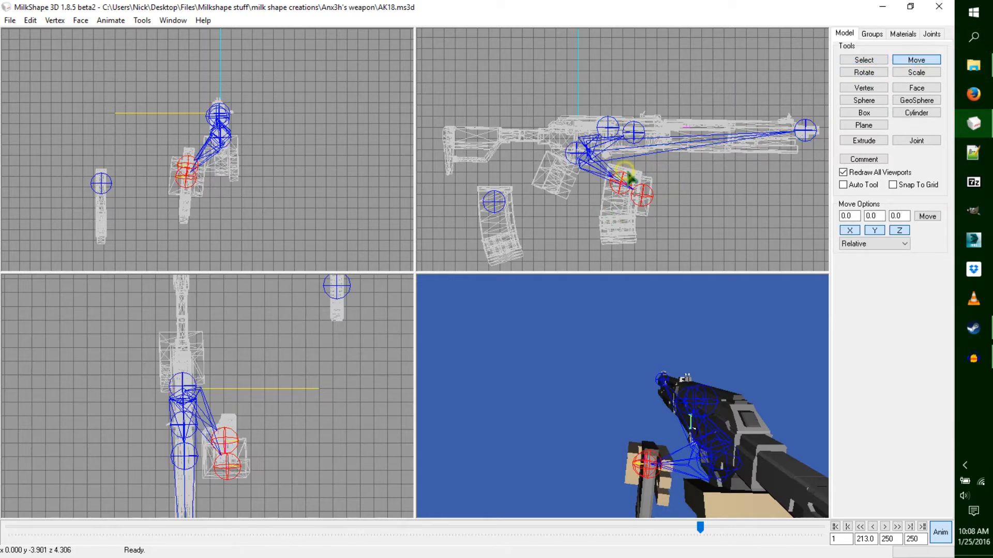
{"action": "left_click_drag", "start_coordinate": [215, 202], "coordinate": [221, 205]}
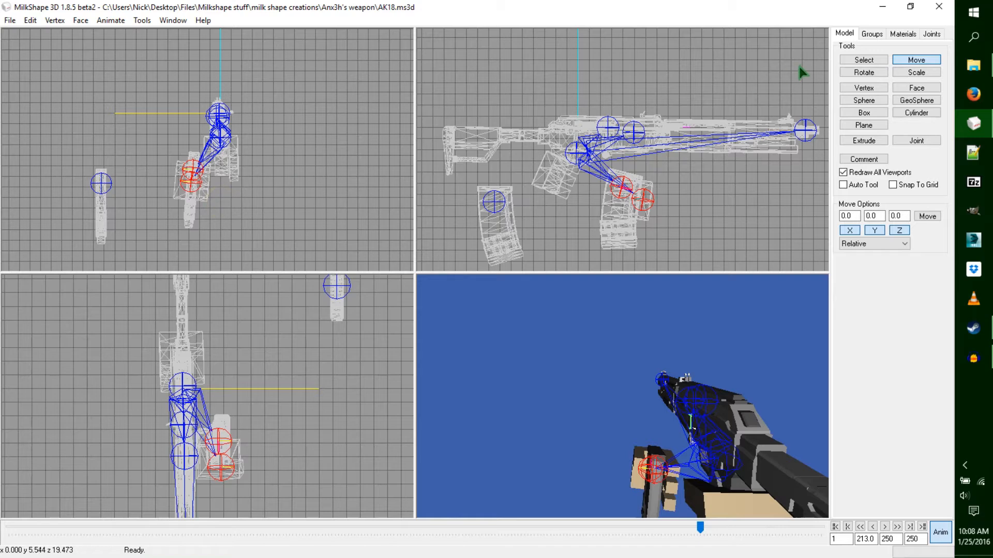
{"action": "key", "text": "ctrl+k"}
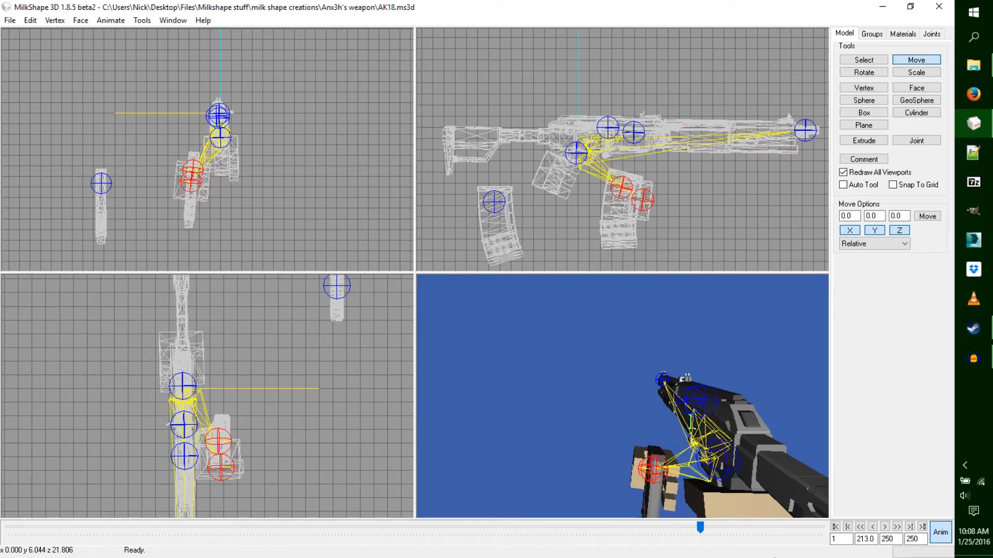
Step: Copy the keyframes of only the selected left hand and magazine joints from frame 119
{"action": "left_click_drag", "start_coordinate": [698, 523], "coordinate": [403, 509]}
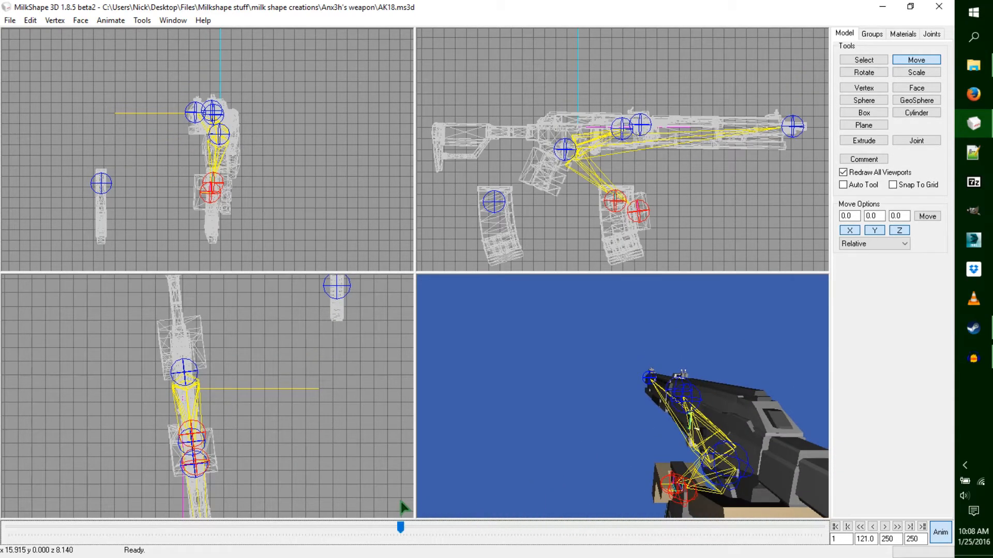
{"action": "left_click_drag", "start_coordinate": [399, 528], "coordinate": [393, 529]}
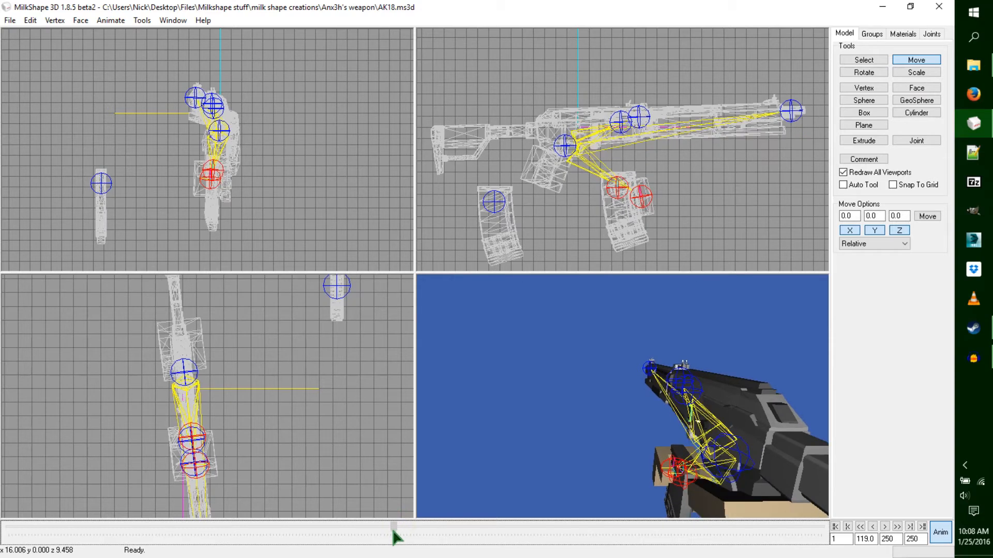
{"action": "left_click", "coordinate": [104, 21]}
{"action": "left_click", "coordinate": [113, 36]}
{"action": "left_click", "coordinate": [112, 23]}
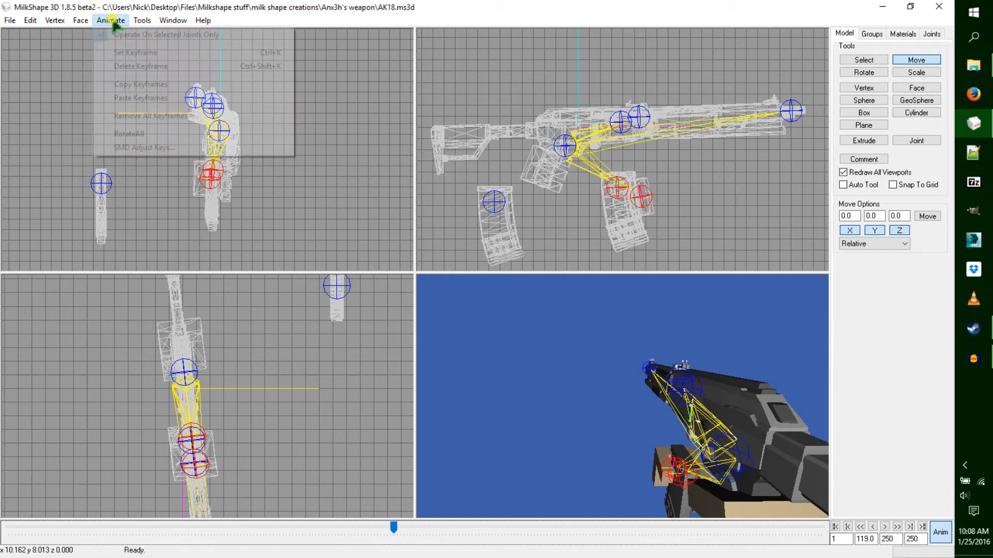
{"action": "left_click", "coordinate": [120, 83]}
{"action": "left_click", "coordinate": [111, 22]}
{"action": "left_click", "coordinate": [110, 37]}
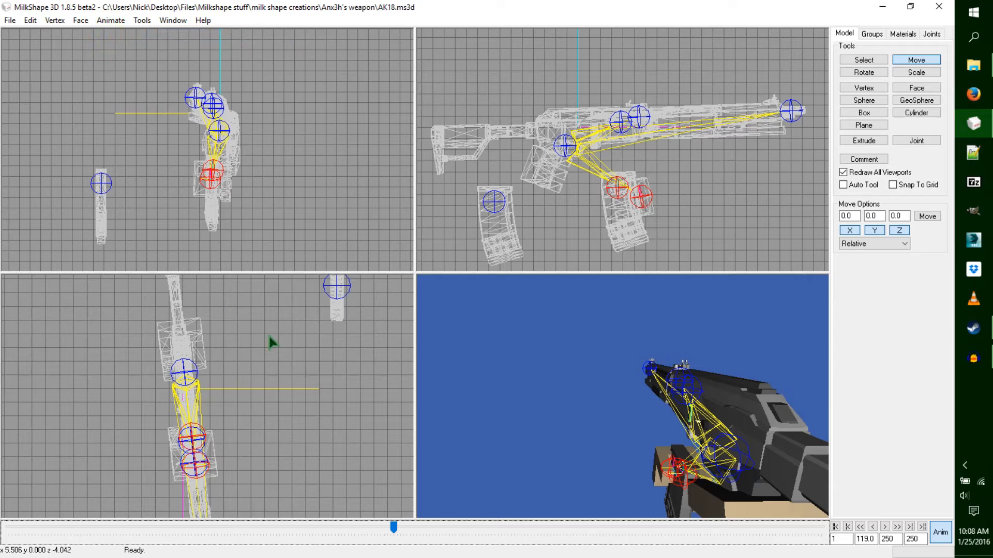
Step: Paste the copied left hand and magazine keyframes at frame 216
{"action": "left_click_drag", "start_coordinate": [397, 530], "coordinate": [704, 541]}
{"action": "key", "text": "Right"}
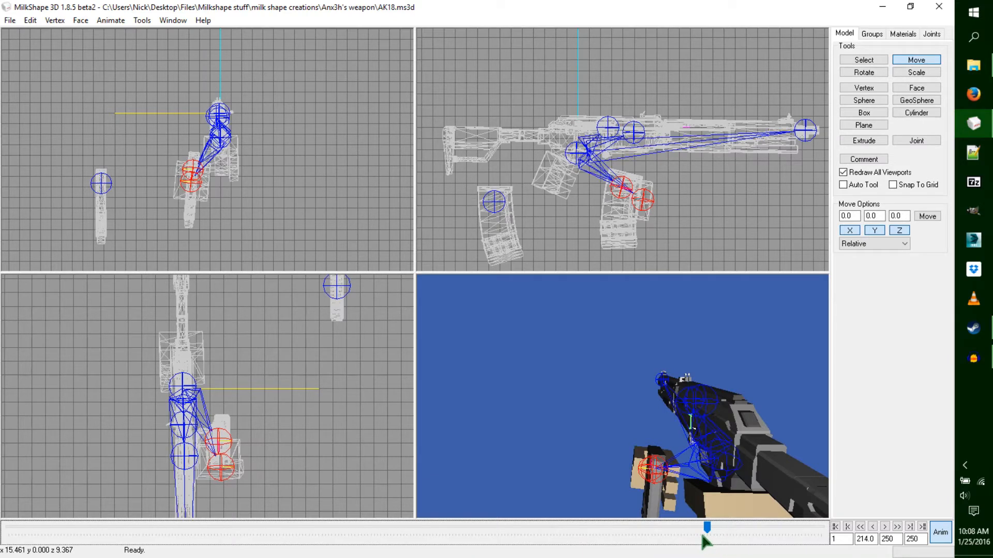
{"action": "left_click", "coordinate": [111, 21]}
{"action": "left_click", "coordinate": [135, 98]}
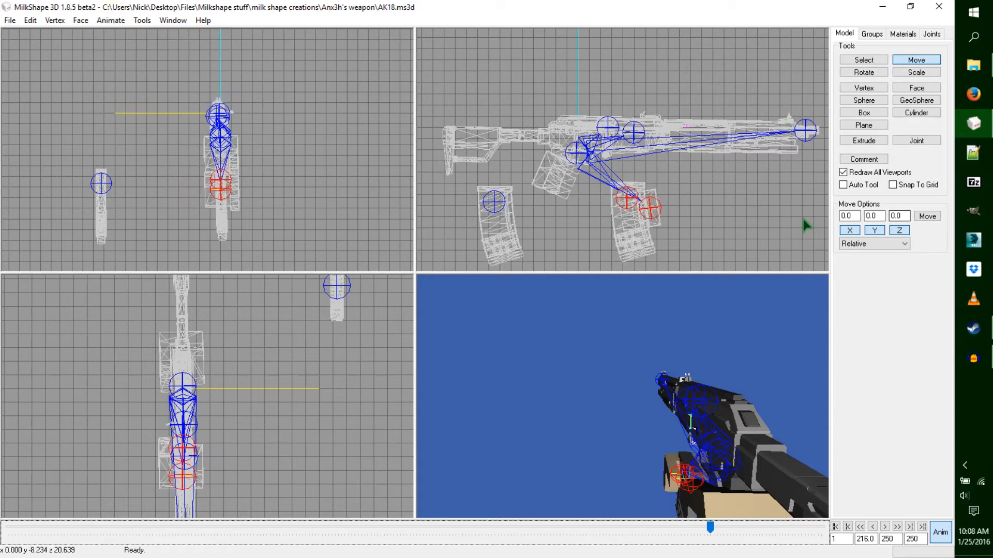
Step: Select the gun's root joint at frame 216, tilt the barrel down slightly and shift the gun down in the side and front views
{"action": "left_click", "coordinate": [864, 59]}
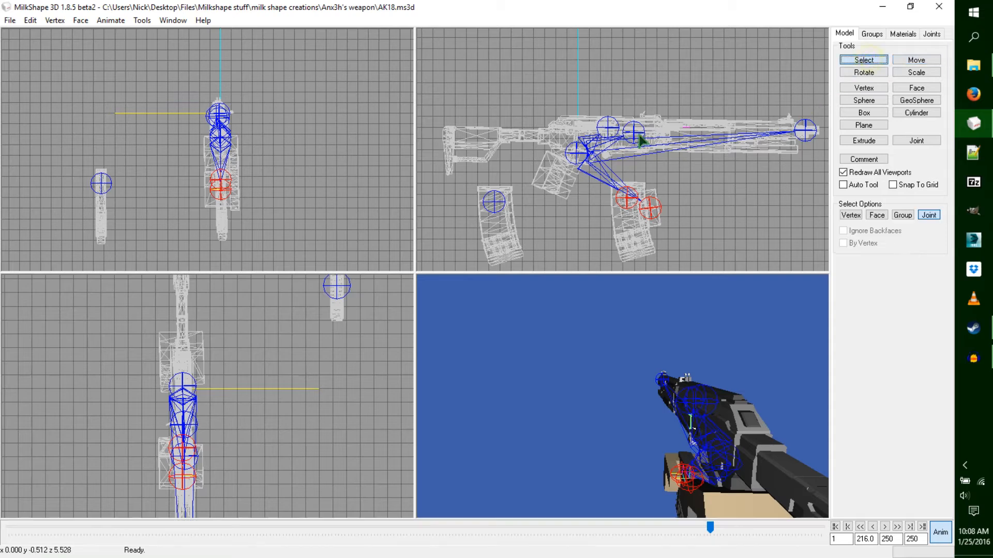
{"action": "left_click", "coordinate": [578, 151]}
{"action": "left_click", "coordinate": [863, 73]}
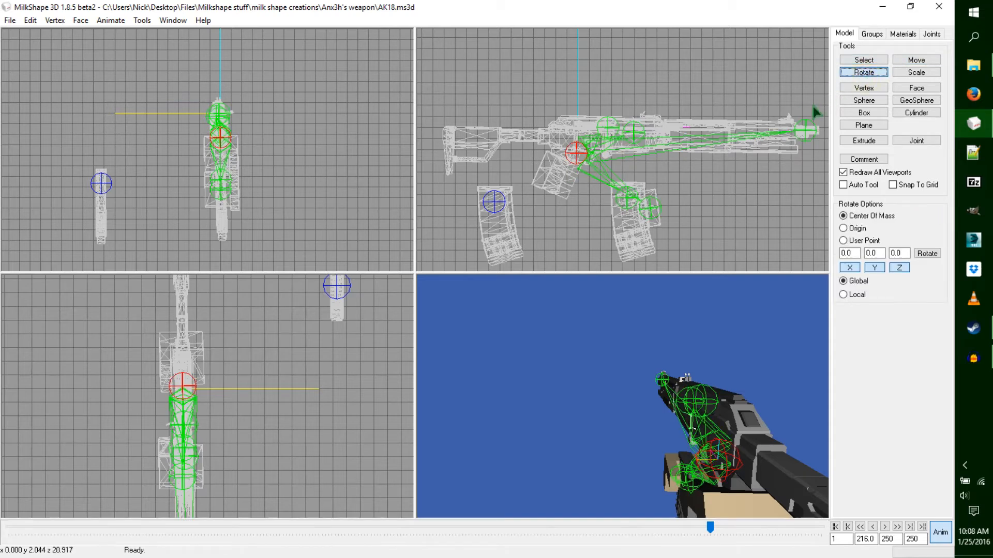
{"action": "left_click_drag", "start_coordinate": [811, 105], "coordinate": [812, 108]}
{"action": "left_click", "coordinate": [916, 60]}
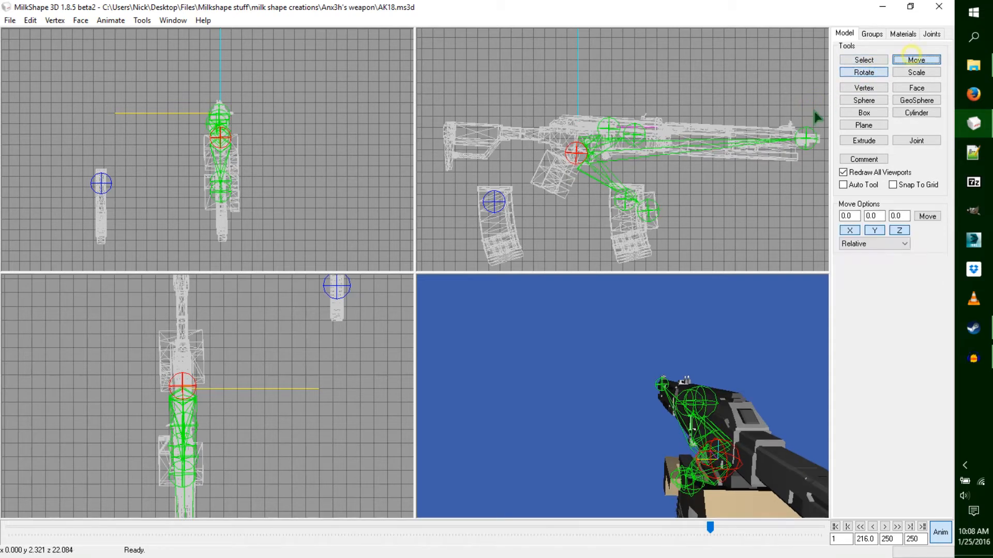
{"action": "left_click_drag", "start_coordinate": [778, 142], "coordinate": [782, 148]}
{"action": "left_click_drag", "start_coordinate": [286, 175], "coordinate": [290, 188]}
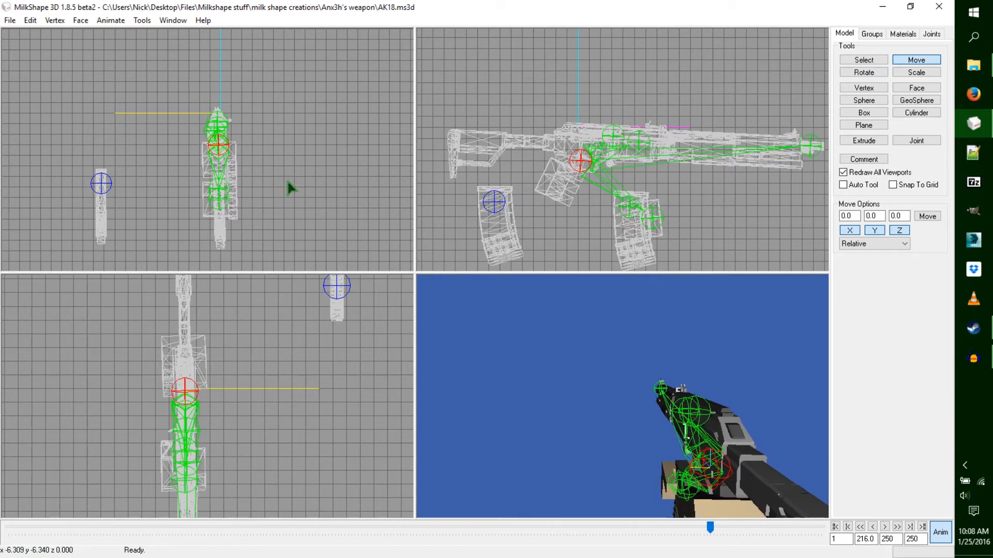
Step: Nudge the root joint up in the side view and tilt the barrel back up slightly, keyframing the pose at frame 216
{"action": "left_click_drag", "start_coordinate": [641, 150], "coordinate": [640, 147]}
{"action": "key", "text": "ctrl+r"}
{"action": "left_click_drag", "start_coordinate": [769, 106], "coordinate": [771, 98]}
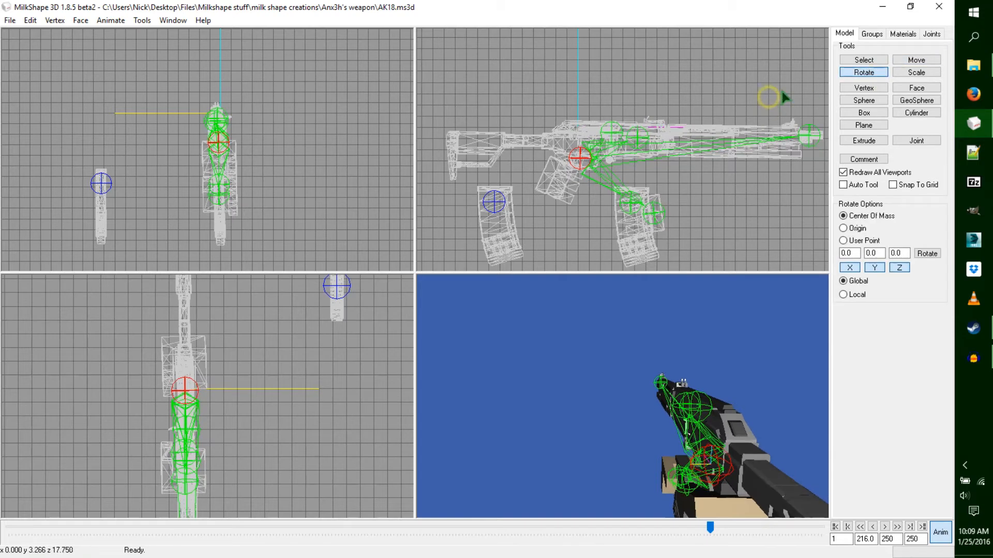
{"action": "left_click", "coordinate": [916, 60]}
{"action": "left_click_drag", "start_coordinate": [731, 129], "coordinate": [730, 128]}
Step: Copy the keyframes of only the selected left hand and magazine joints from frame 89
{"action": "left_click_drag", "start_coordinate": [712, 537], "coordinate": [293, 554]}
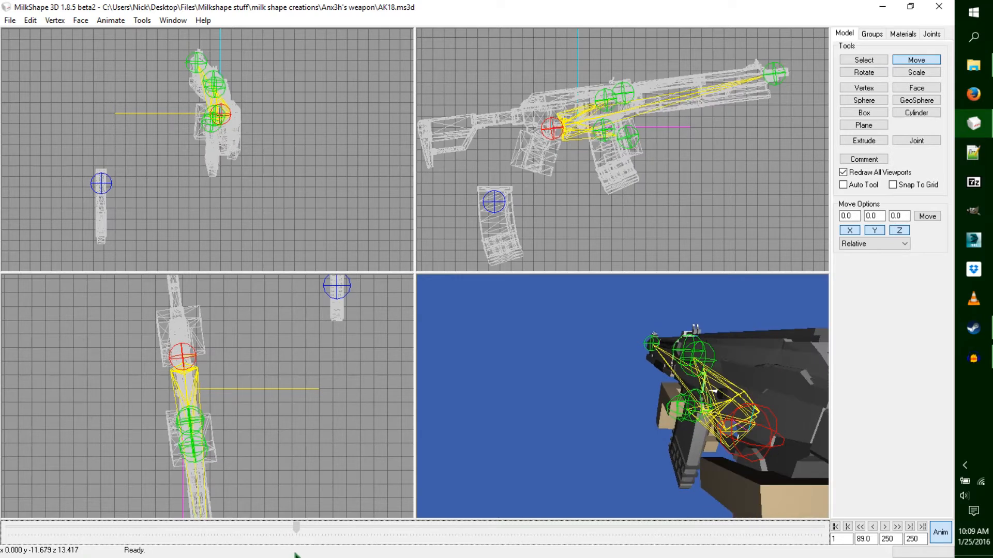
{"action": "left_click", "coordinate": [868, 61]}
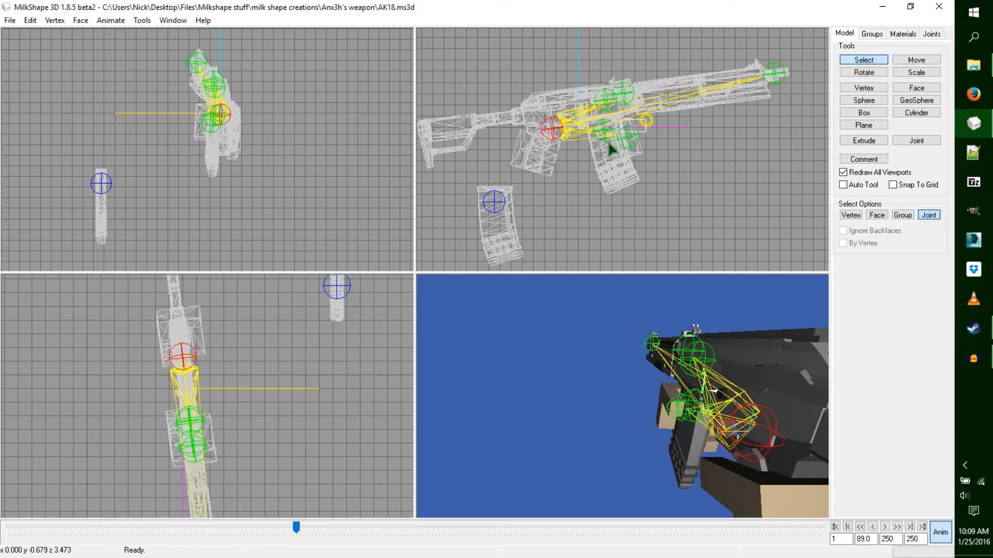
{"action": "left_click", "coordinate": [628, 136]}
{"action": "left_click", "coordinate": [111, 20]}
{"action": "left_click", "coordinate": [116, 34]}
{"action": "left_click", "coordinate": [111, 20]}
{"action": "left_click", "coordinate": [114, 84]}
{"action": "left_click", "coordinate": [110, 21]}
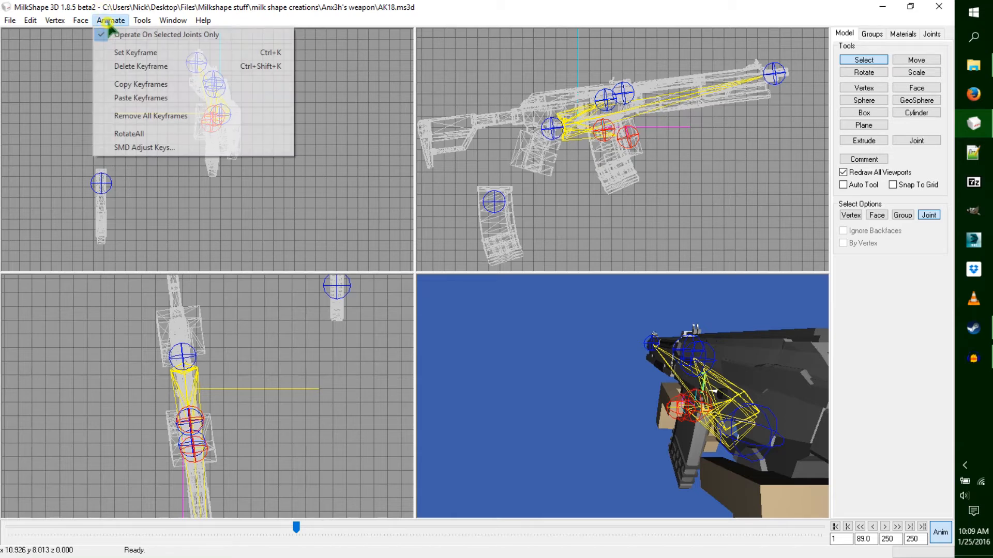
{"action": "left_click", "coordinate": [117, 34]}
Step: At frame 219, move the left hand and magazine joints down slightly in the side view
{"action": "mouse_move", "coordinate": [297, 530]}
{"action": "left_mouse_down"}
{"action": "mouse_move", "coordinate": [439, 543]}
{"action": "mouse_move", "coordinate": [729, 540]}
{"action": "mouse_move", "coordinate": [711, 537]}
{"action": "left_mouse_up"}
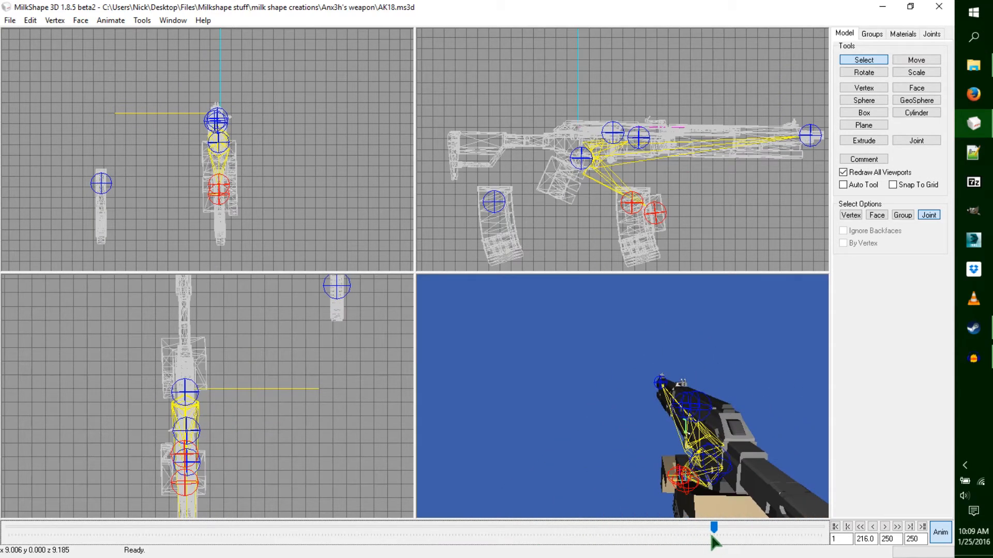
{"action": "key", "text": "Right"}
{"action": "key", "text": "Right"}
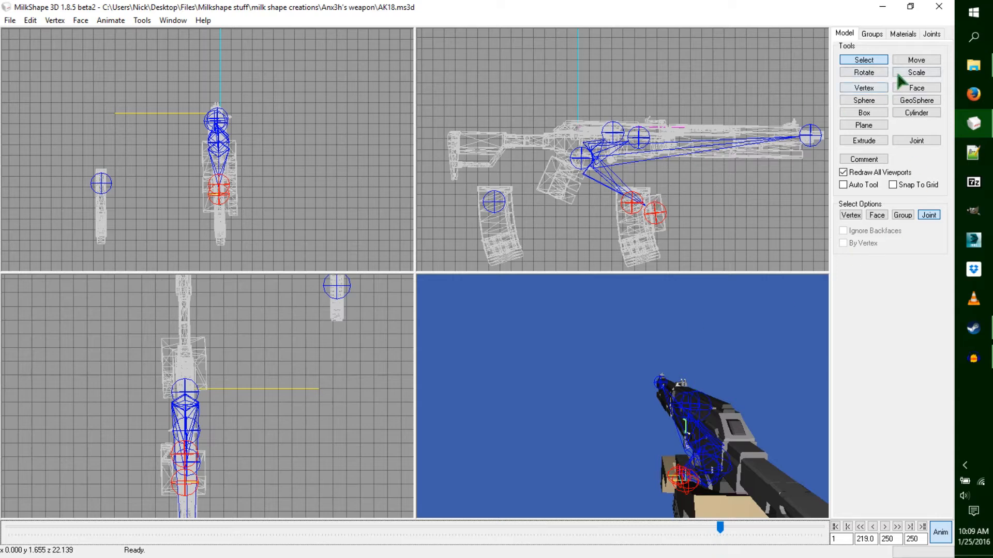
{"action": "left_click", "coordinate": [915, 60]}
{"action": "left_click_drag", "start_coordinate": [780, 133], "coordinate": [782, 135]}
Step: Select the gun's root joint, tilt the barrel down slightly in the side view and keyframe the pose at frame 219
{"action": "left_click", "coordinate": [876, 59]}
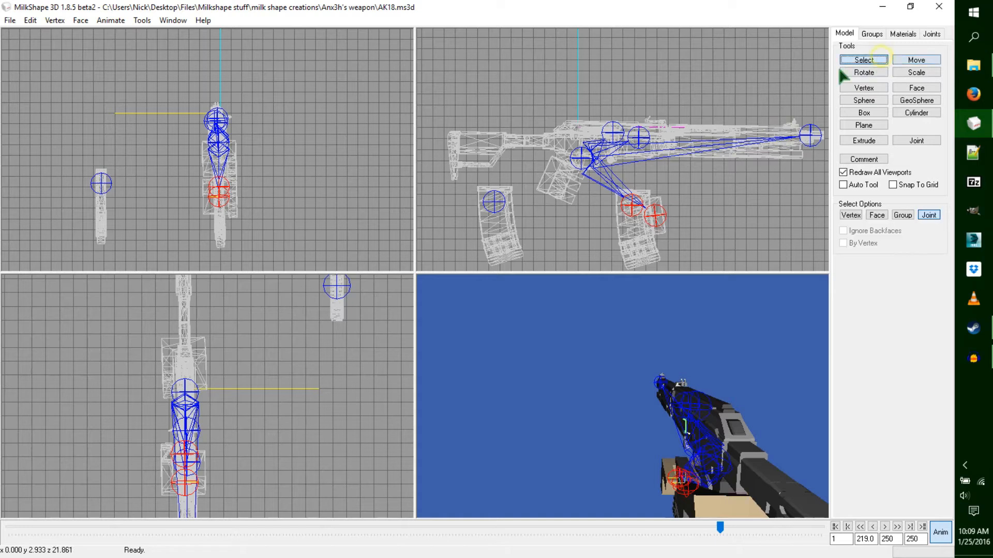
{"action": "left_click", "coordinate": [581, 157]}
{"action": "left_click", "coordinate": [865, 74]}
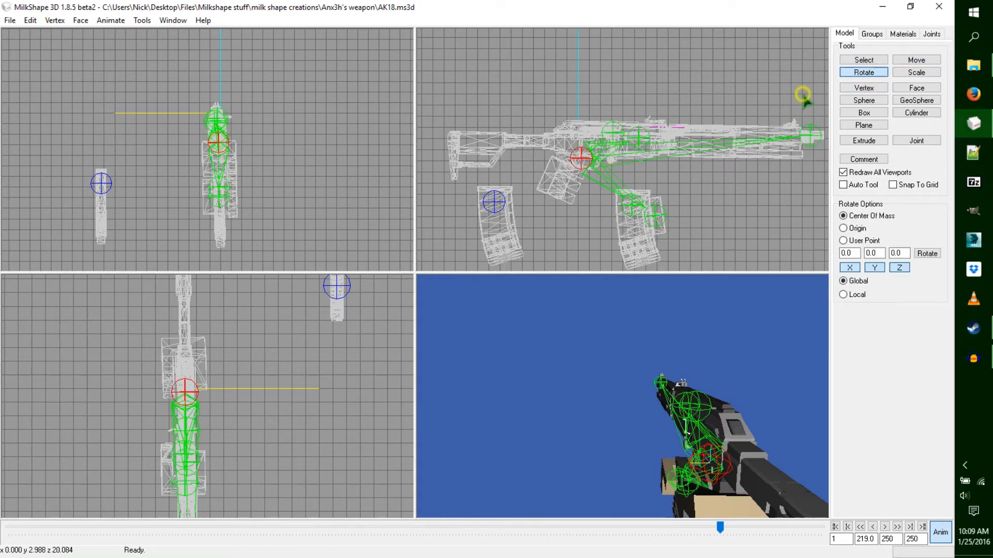
{"action": "left_click_drag", "start_coordinate": [803, 98], "coordinate": [768, 133]}
{"action": "left_click", "coordinate": [911, 61]}
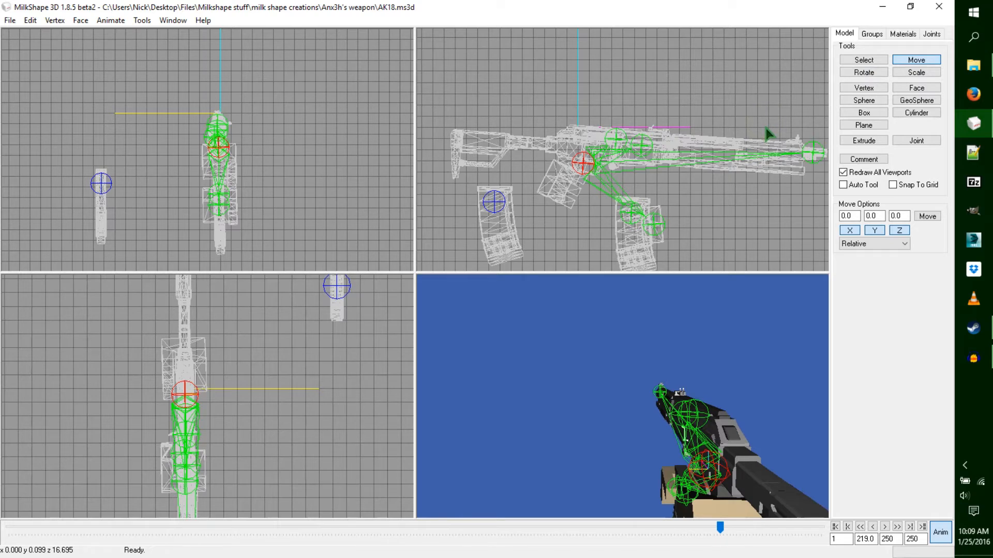
{"action": "key", "text": "ctrl+k"}
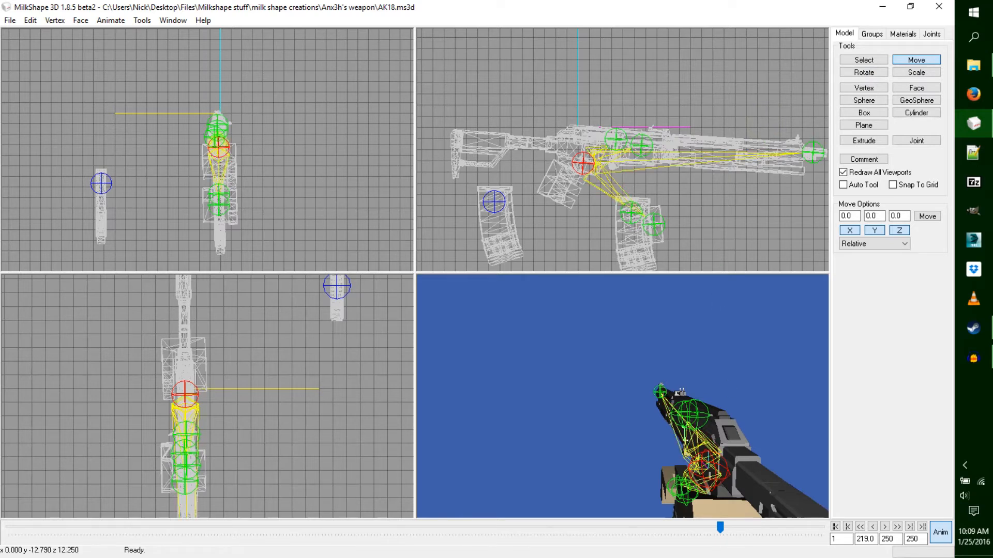
Step: Paste the copied left hand and magazine keyframes at frame 221
{"action": "left_click", "coordinate": [721, 531]}
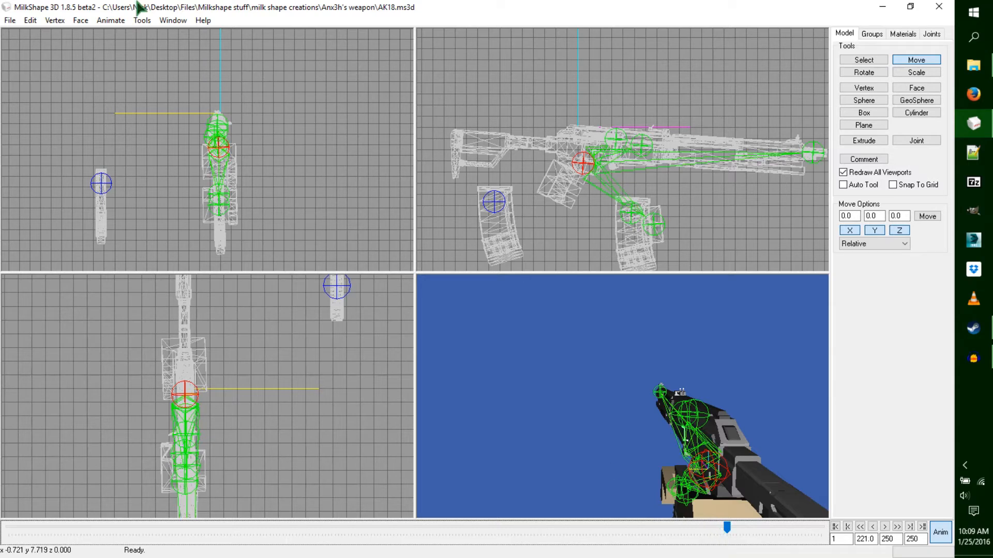
{"action": "left_click", "coordinate": [110, 20]}
{"action": "left_click", "coordinate": [122, 97]}
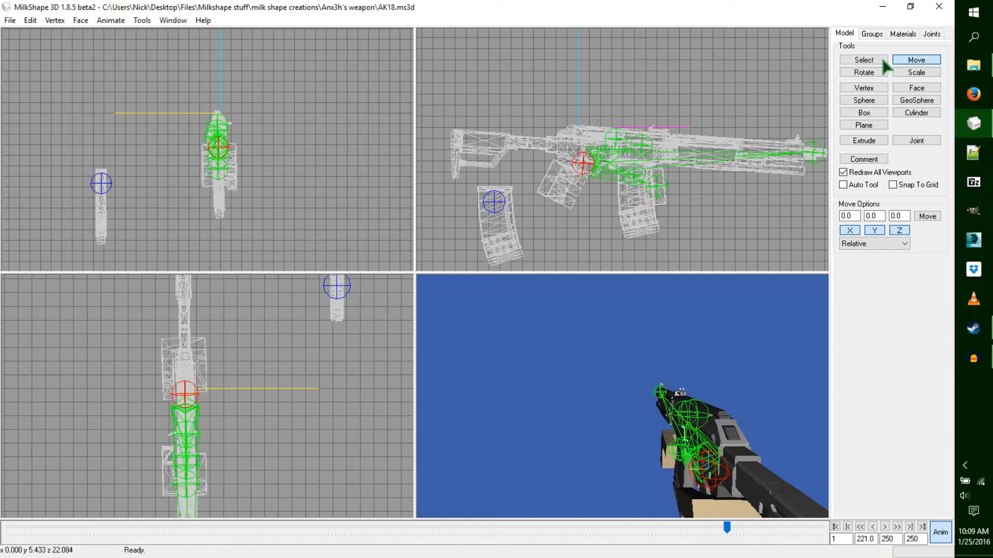
Step: Tilt the barrel back up slightly about the root joint and keyframe the pose at frame 221
{"action": "left_click", "coordinate": [874, 74]}
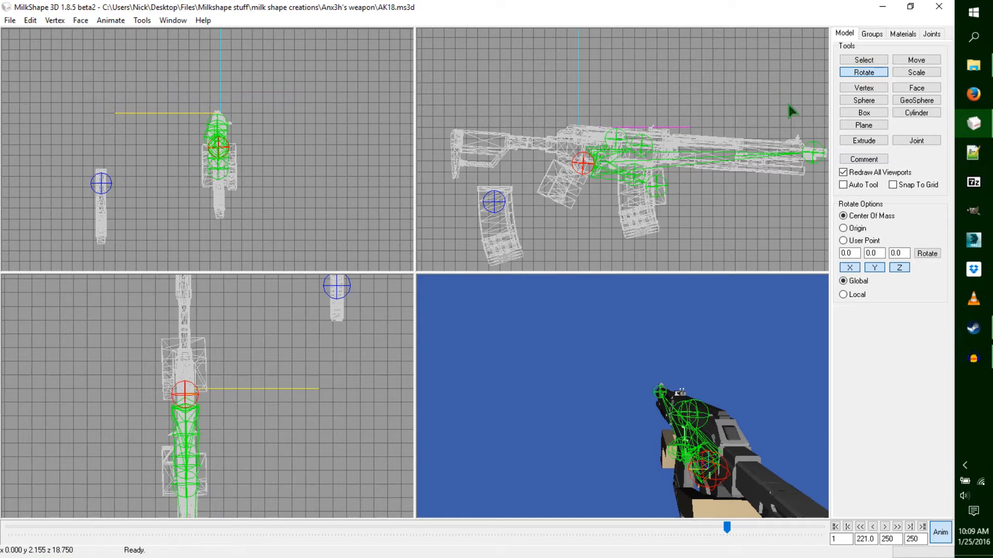
{"action": "left_click_drag", "start_coordinate": [791, 110], "coordinate": [745, 126]}
{"action": "left_click", "coordinate": [917, 60]}
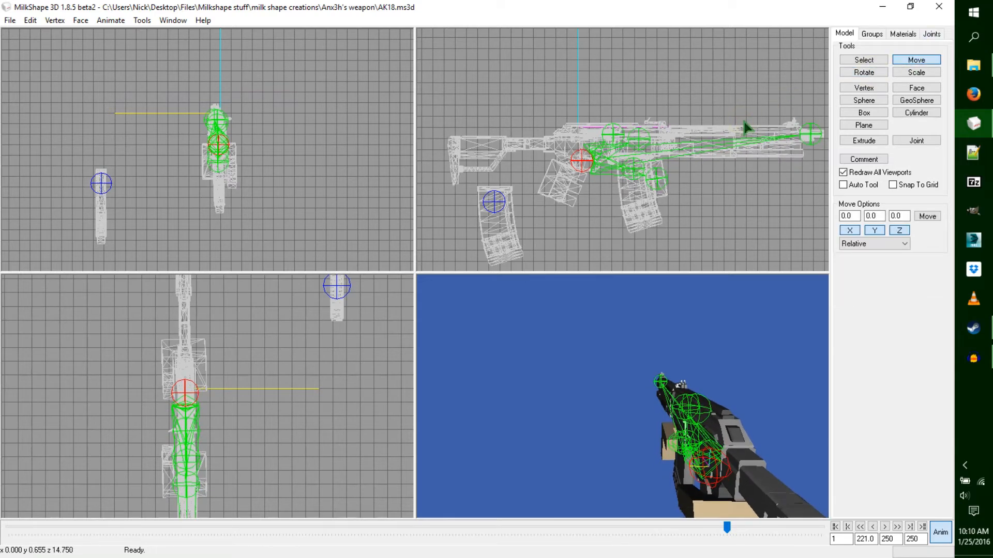
{"action": "key", "text": "ctrl+k"}
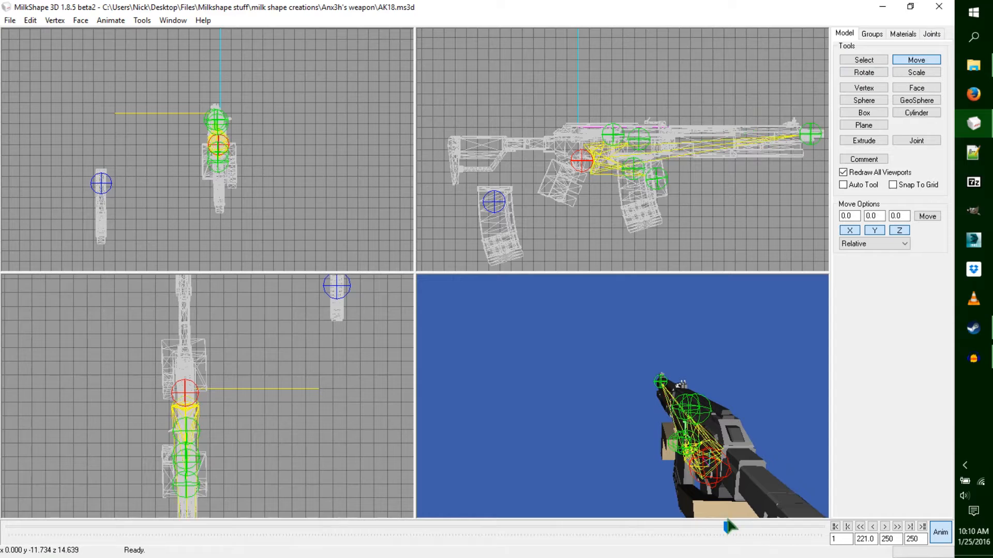
Step: Copy the keyframes of only the bolt joint on the upper receiver from frame 1
{"action": "left_click_drag", "start_coordinate": [725, 532], "coordinate": [5, 425]}
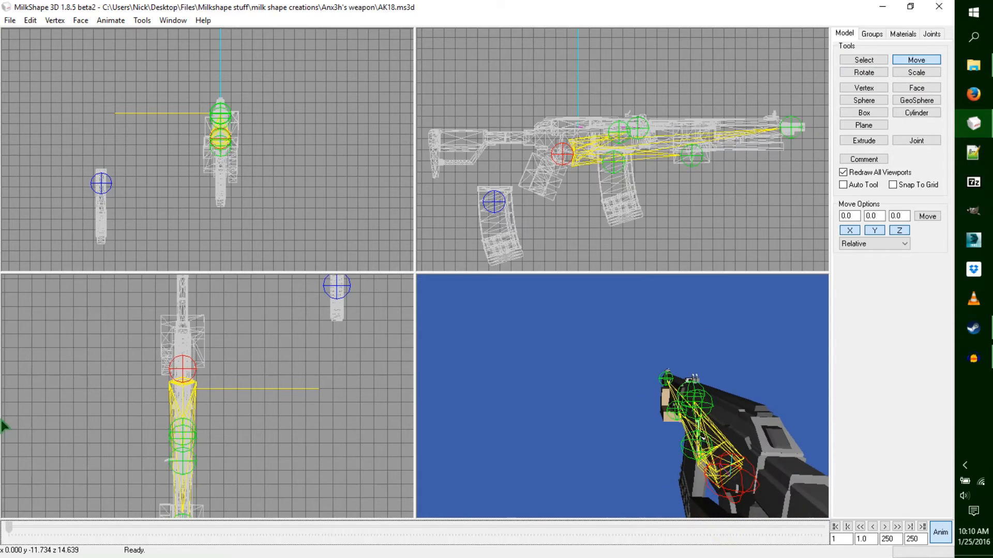
{"action": "left_click", "coordinate": [864, 60]}
{"action": "left_click", "coordinate": [638, 128]}
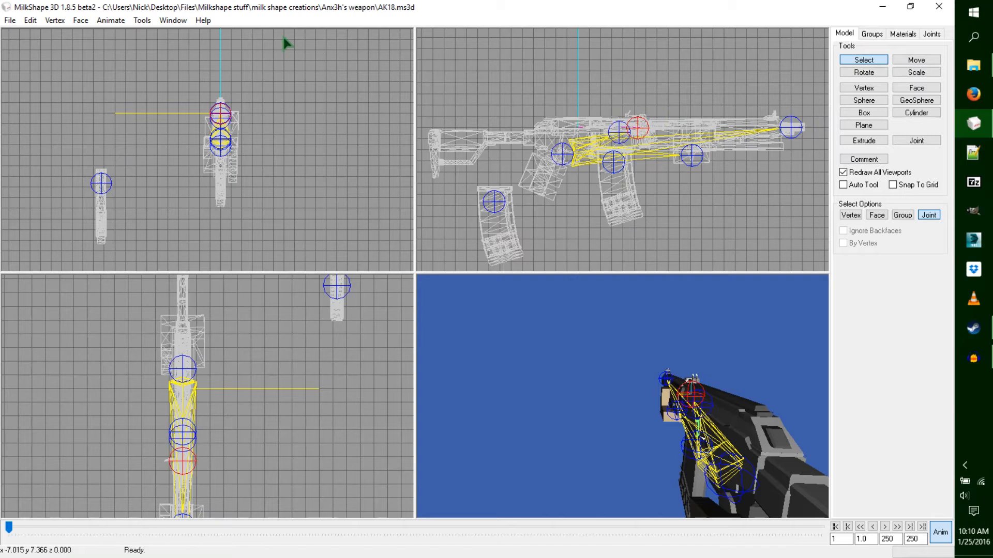
{"action": "left_click", "coordinate": [107, 22]}
{"action": "left_click", "coordinate": [115, 35]}
{"action": "left_click", "coordinate": [107, 24]}
{"action": "left_click", "coordinate": [129, 85]}
{"action": "left_click", "coordinate": [113, 20]}
{"action": "left_click", "coordinate": [118, 35]}
Step: Paste the copied bolt joint keyframes at frame 224
{"action": "left_click_drag", "start_coordinate": [9, 530], "coordinate": [737, 511]}
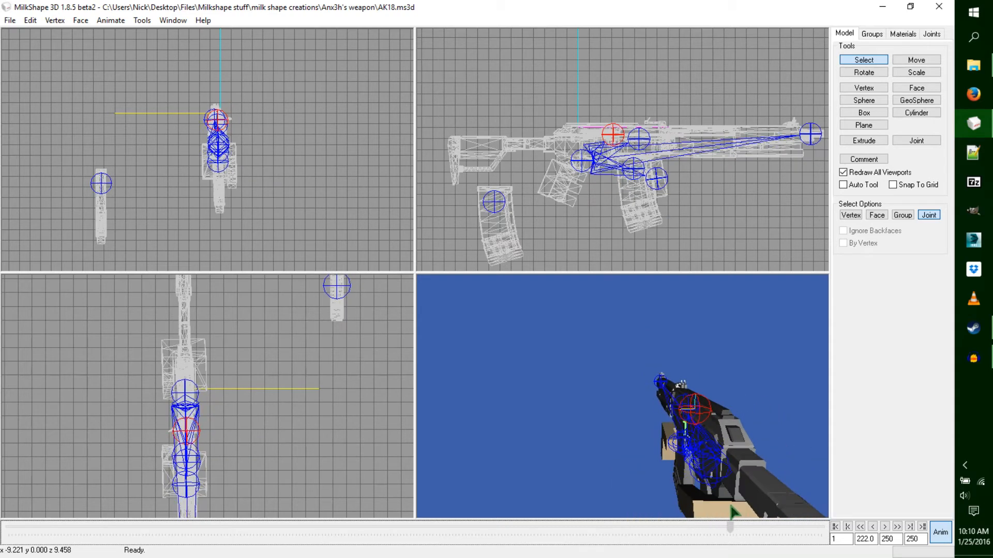
{"action": "key", "text": "Right"}
{"action": "key", "text": "Right"}
{"action": "left_click", "coordinate": [110, 20]}
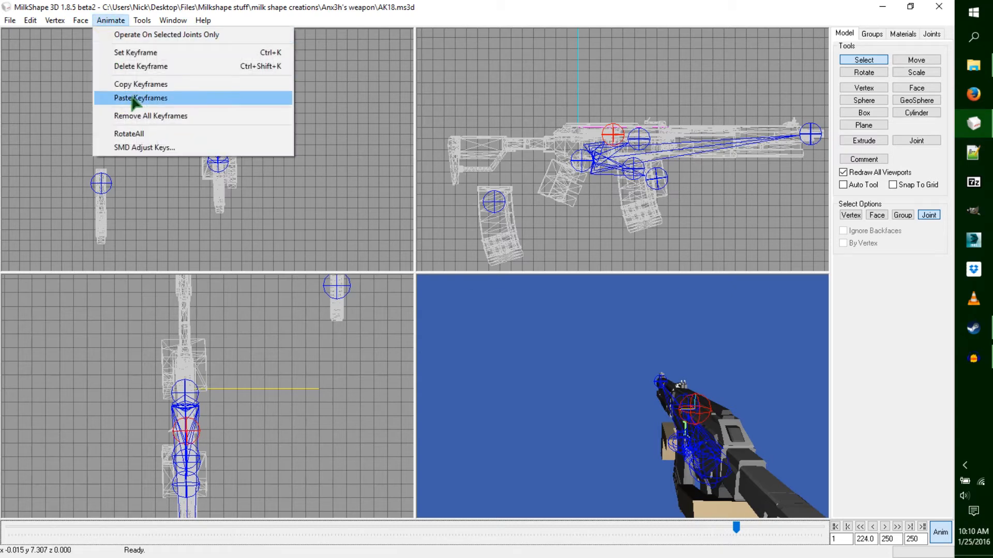
{"action": "left_click", "coordinate": [137, 98]}
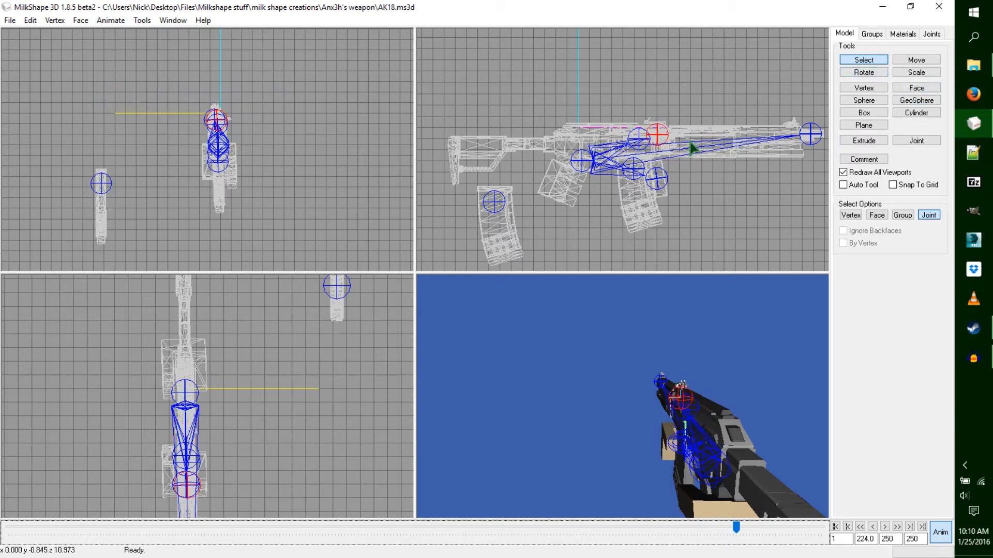
Step: Select the gun's root joint, tilt the barrel up, raise the gun in the side view and keyframe the pose at frame 224
{"action": "left_click", "coordinate": [595, 163]}
{"action": "left_click", "coordinate": [874, 73]}
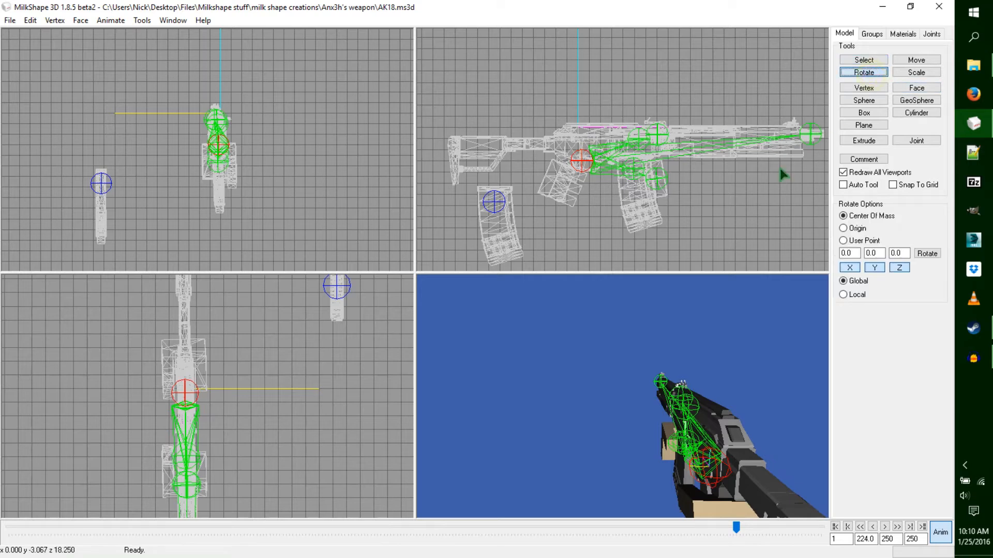
{"action": "left_click_drag", "start_coordinate": [780, 178], "coordinate": [803, 164]}
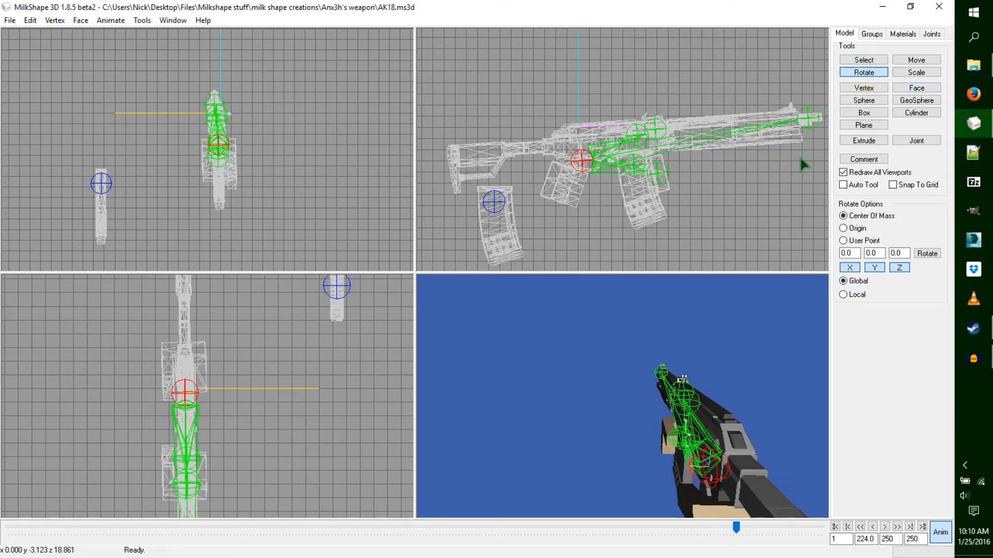
{"action": "left_click", "coordinate": [916, 60]}
{"action": "left_click_drag", "start_coordinate": [811, 199], "coordinate": [810, 180]}
{"action": "left_click", "coordinate": [864, 73]}
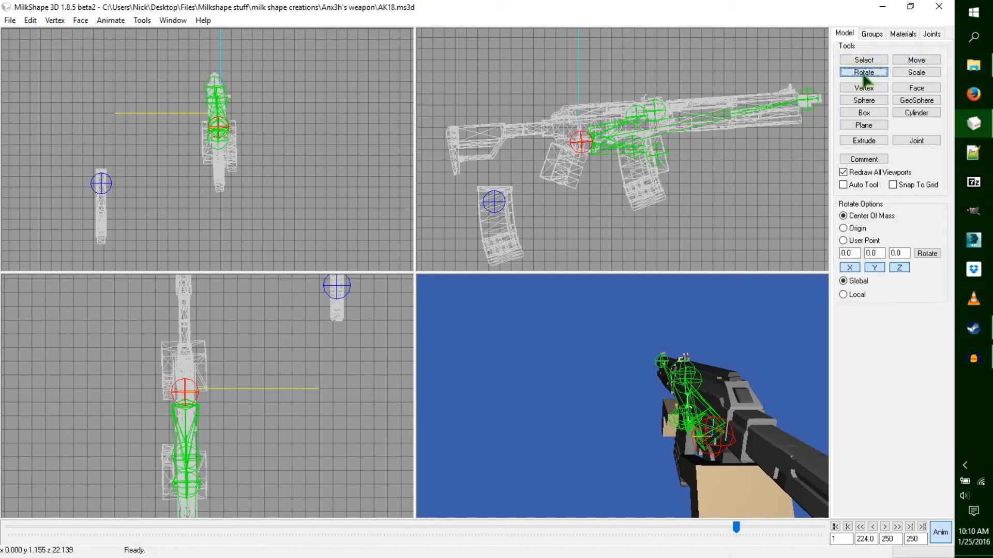
{"action": "key", "text": "ctrl+k"}
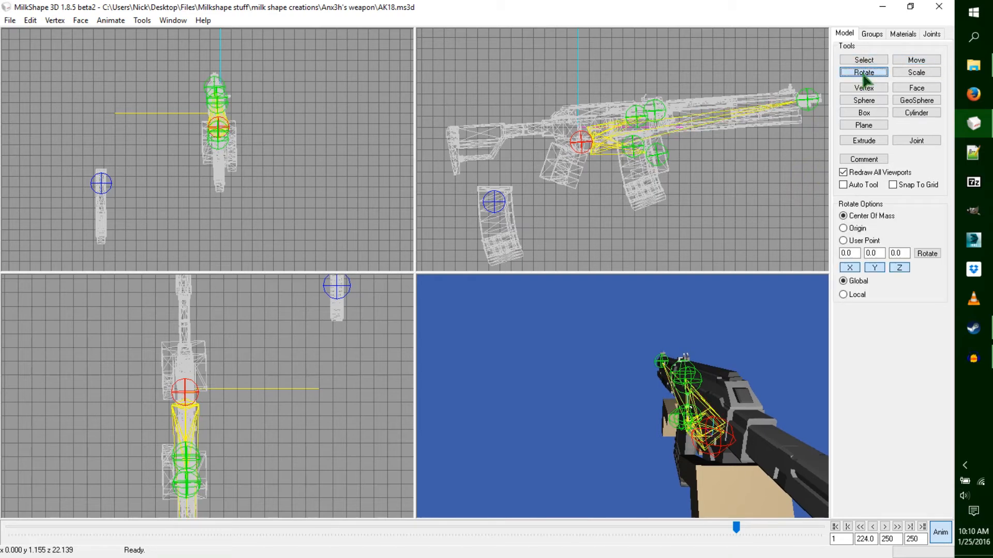
Step: At frame 227, tilt the barrel further up about the root joint in the side view
{"action": "left_click", "coordinate": [736, 533]}
{"action": "left_click_drag", "start_coordinate": [737, 532], "coordinate": [739, 534]}
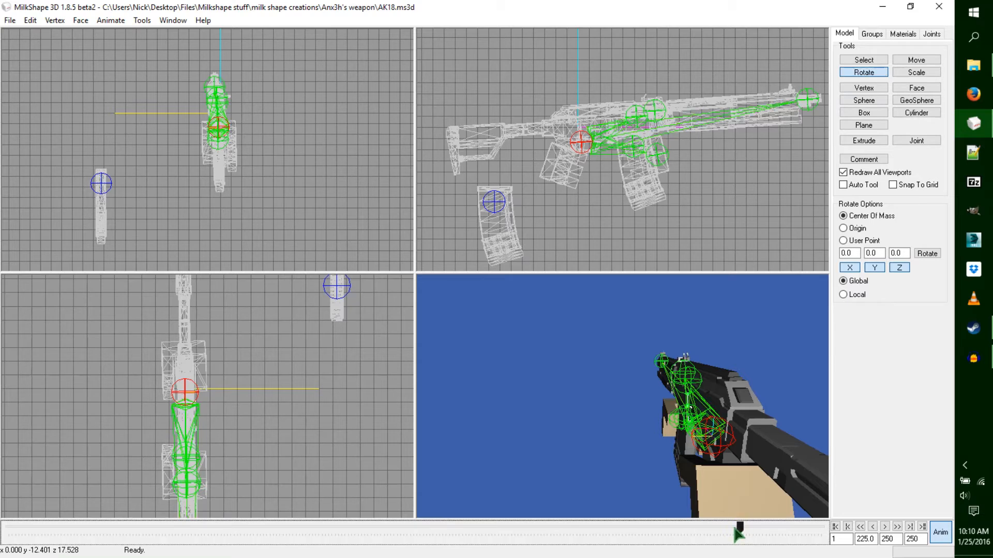
{"action": "left_click_drag", "start_coordinate": [793, 111], "coordinate": [797, 98]}
Step: Select the left hand joint and nudge it up slightly in the side view at frame 227
{"action": "left_click", "coordinate": [864, 60]}
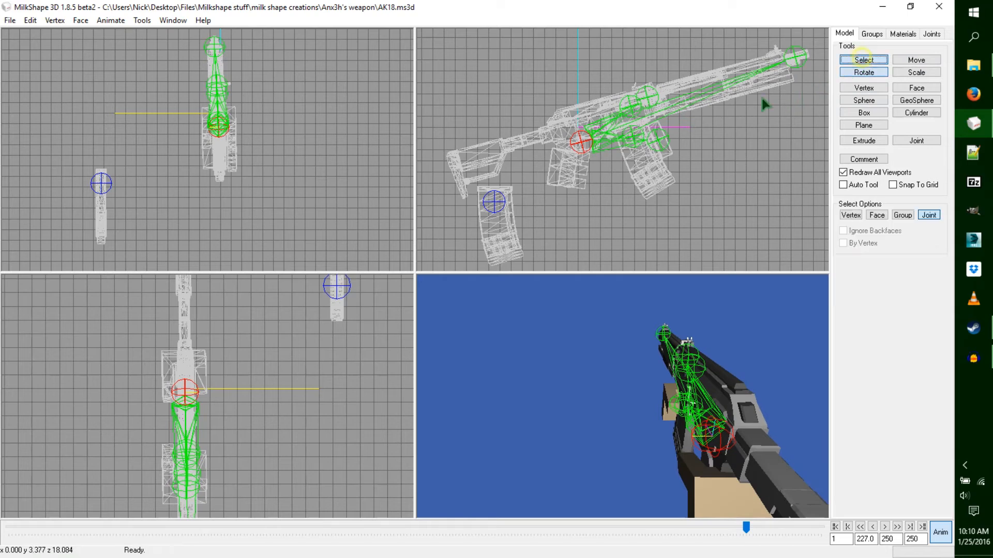
{"action": "left_click", "coordinate": [658, 139]}
{"action": "left_click", "coordinate": [864, 73]}
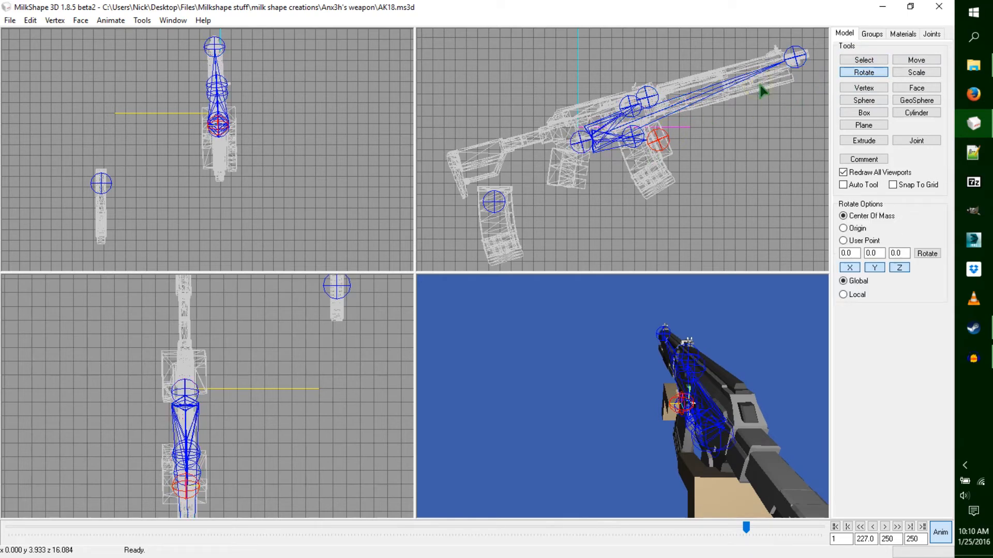
{"action": "left_click", "coordinate": [900, 60]}
{"action": "left_click_drag", "start_coordinate": [784, 123], "coordinate": [784, 120]}
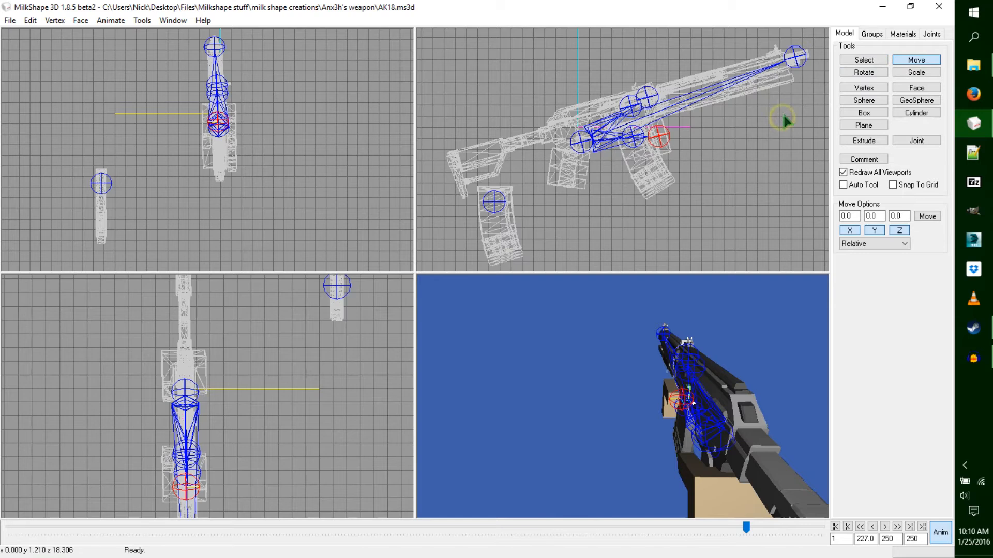
Step: Raise the gun by its root joint, roll it slightly in the front view, tilt the barrel up a little more and keyframe frame 227
{"action": "left_click", "coordinate": [883, 59]}
{"action": "left_click", "coordinate": [580, 140]}
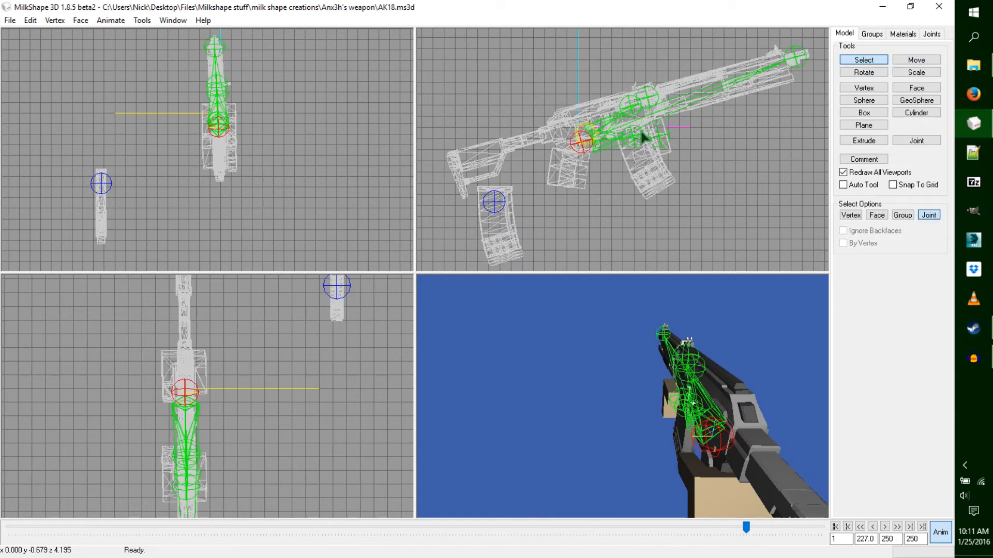
{"action": "left_click", "coordinate": [915, 60]}
{"action": "left_click_drag", "start_coordinate": [754, 140], "coordinate": [750, 136]}
{"action": "left_click", "coordinate": [870, 73]}
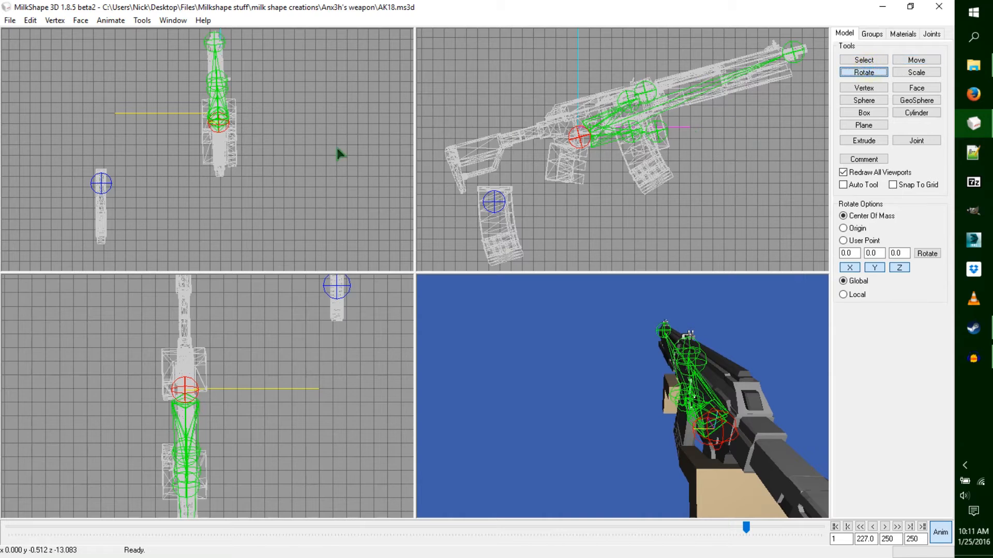
{"action": "left_click_drag", "start_coordinate": [235, 195], "coordinate": [237, 200]}
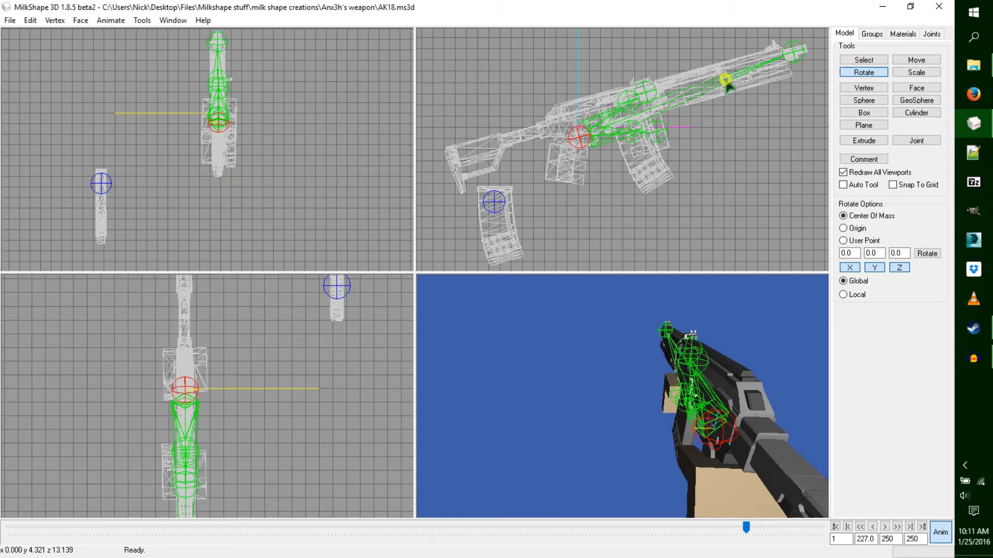
{"action": "left_click_drag", "start_coordinate": [726, 81], "coordinate": [727, 82]}
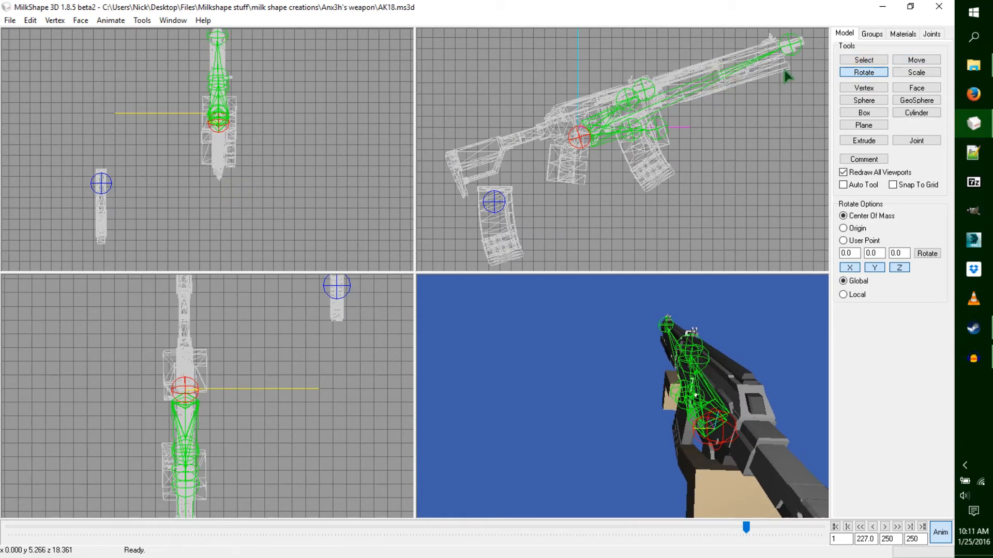
{"action": "left_click", "coordinate": [916, 60]}
{"action": "left_click_drag", "start_coordinate": [792, 98], "coordinate": [799, 98]}
{"action": "key", "text": "ctrl+k"}
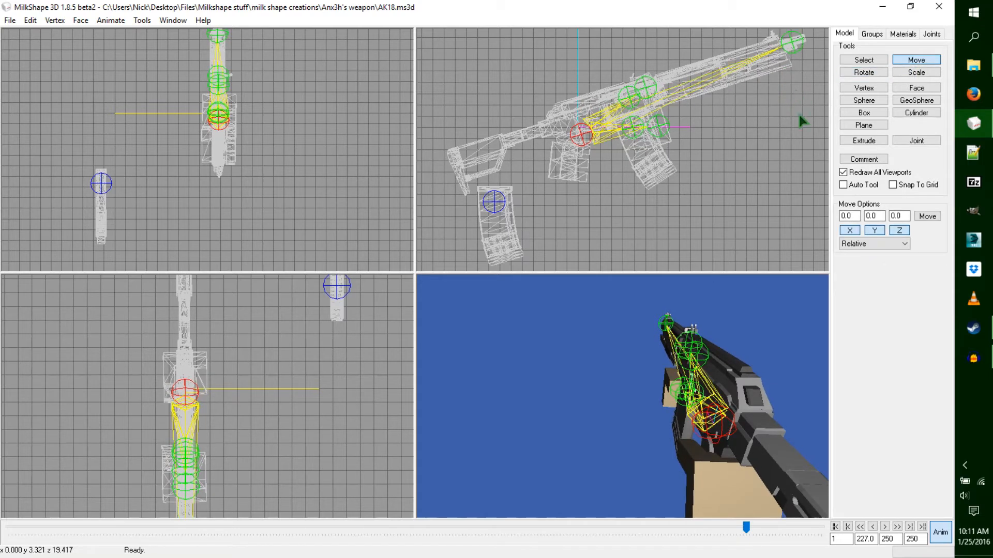
Step: At frame 230, tilt the barrel down slightly and shift the gun forward and up in the side view
{"action": "left_click", "coordinate": [744, 527]}
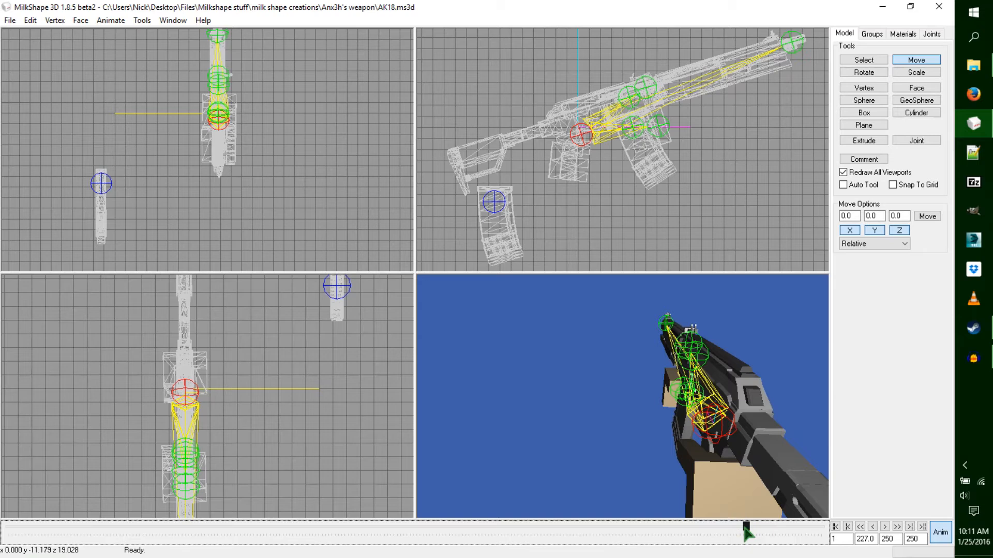
{"action": "key", "text": "Right"}
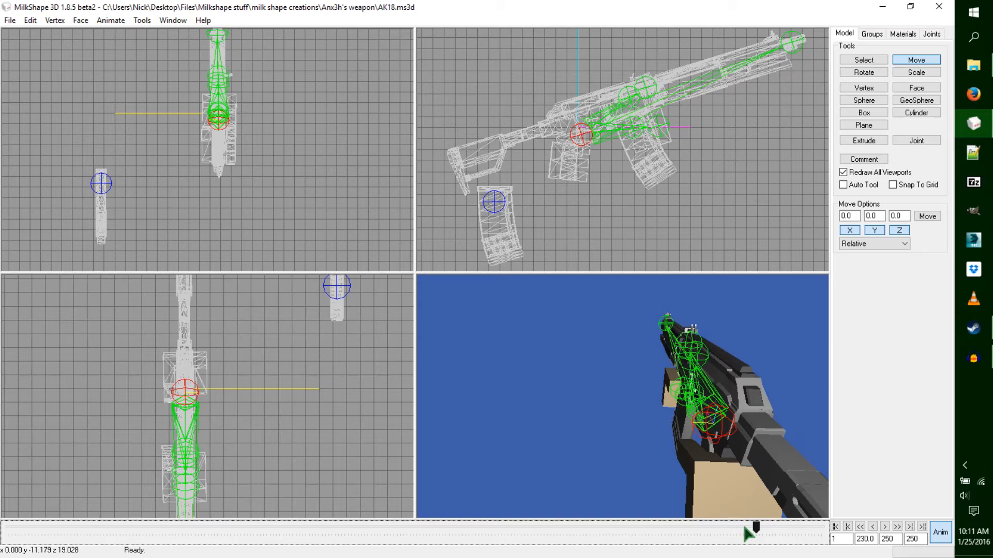
{"action": "left_click", "coordinate": [869, 73]}
{"action": "left_click_drag", "start_coordinate": [774, 83], "coordinate": [778, 88]}
{"action": "left_click", "coordinate": [916, 62]}
{"action": "left_click_drag", "start_coordinate": [761, 124], "coordinate": [764, 123]}
Step: At frame 230, rotate the left hand joint slightly, slide it forward along the gun in the side view and keyframe the pose
{"action": "left_click", "coordinate": [863, 60]}
{"action": "left_click", "coordinate": [666, 123]}
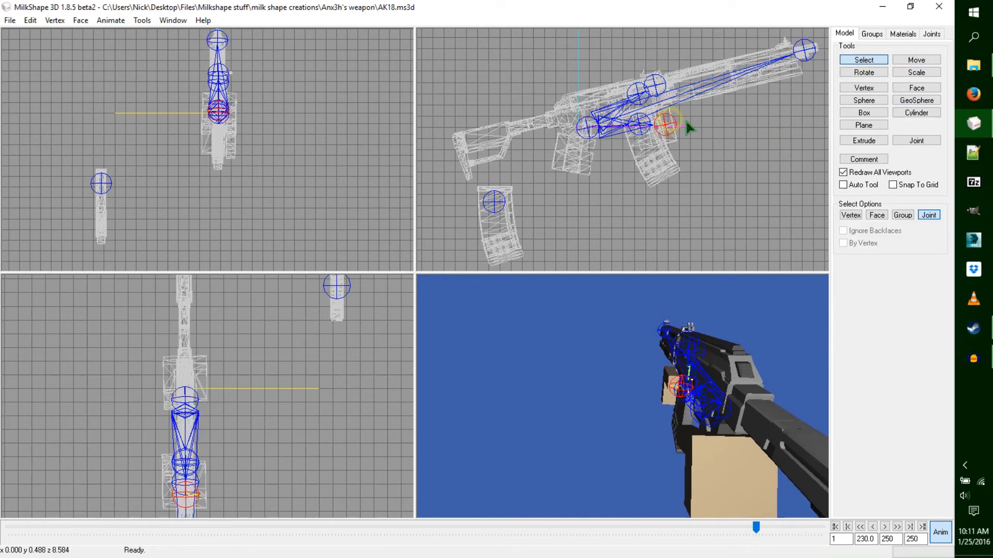
{"action": "left_click", "coordinate": [859, 72]}
{"action": "left_click_drag", "start_coordinate": [784, 77], "coordinate": [792, 79]}
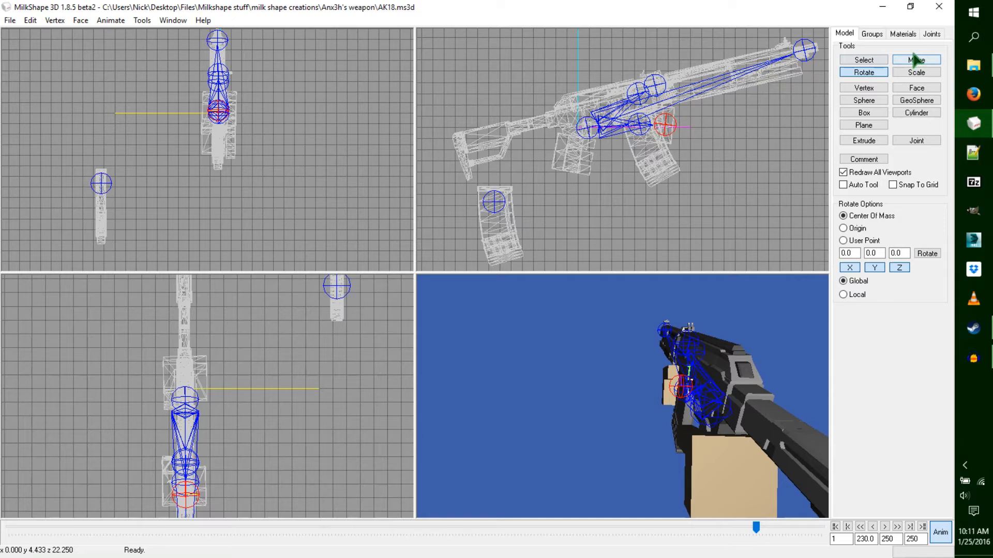
{"action": "left_click", "coordinate": [914, 59]}
{"action": "left_click_drag", "start_coordinate": [737, 101], "coordinate": [761, 111]}
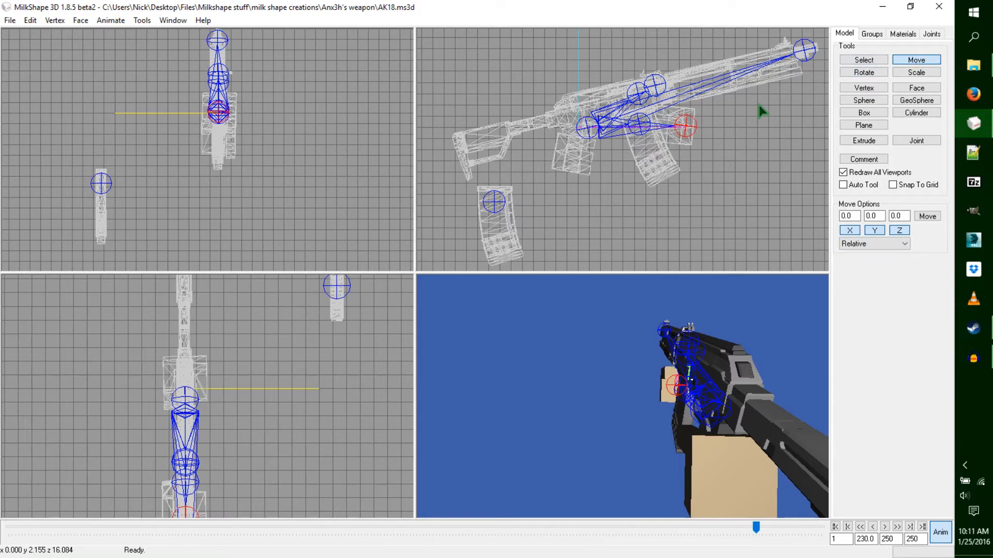
{"action": "key", "text": "ctrl+k"}
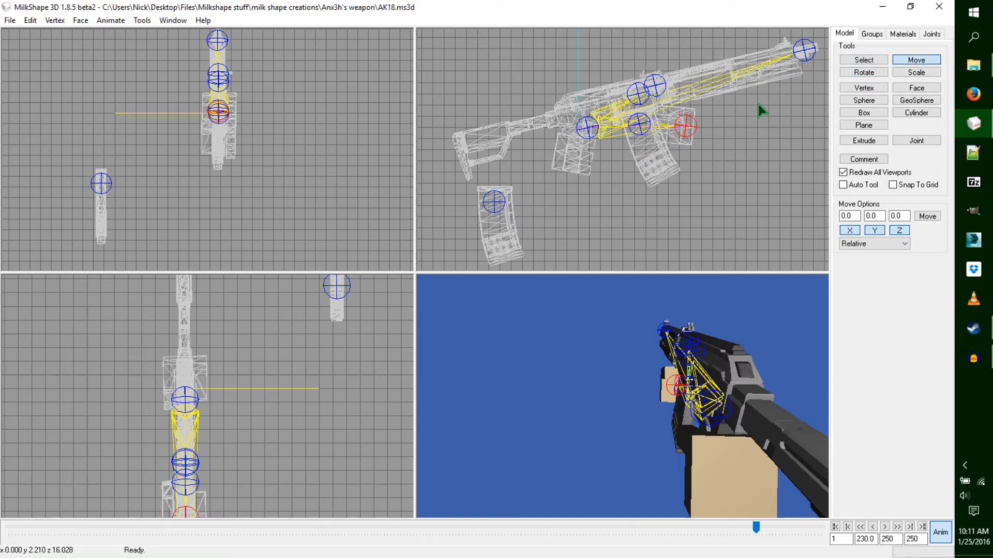
Step: At frame 233, rotate the left hand joint in the side view and shift it further forward
{"action": "left_click", "coordinate": [756, 528]}
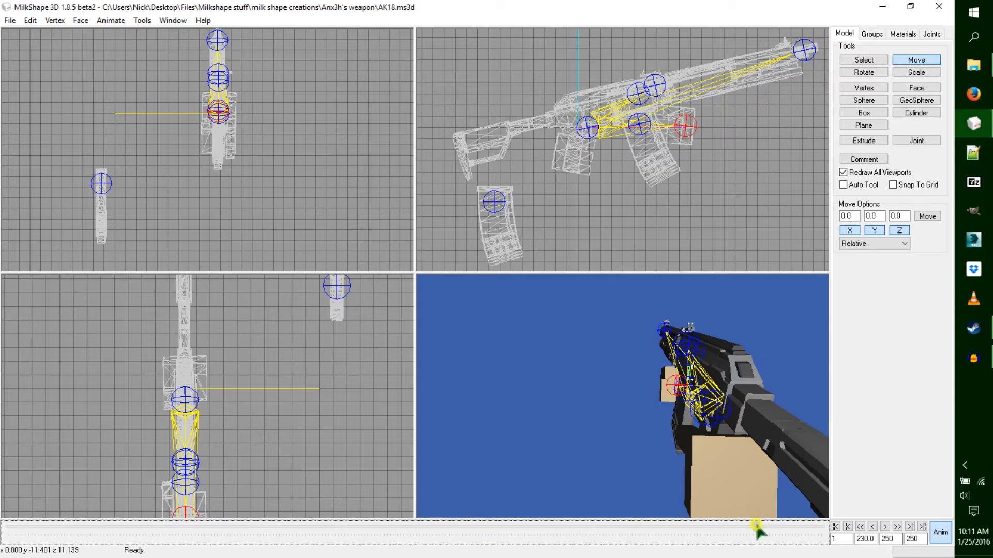
{"action": "left_click_drag", "start_coordinate": [759, 530], "coordinate": [766, 530]}
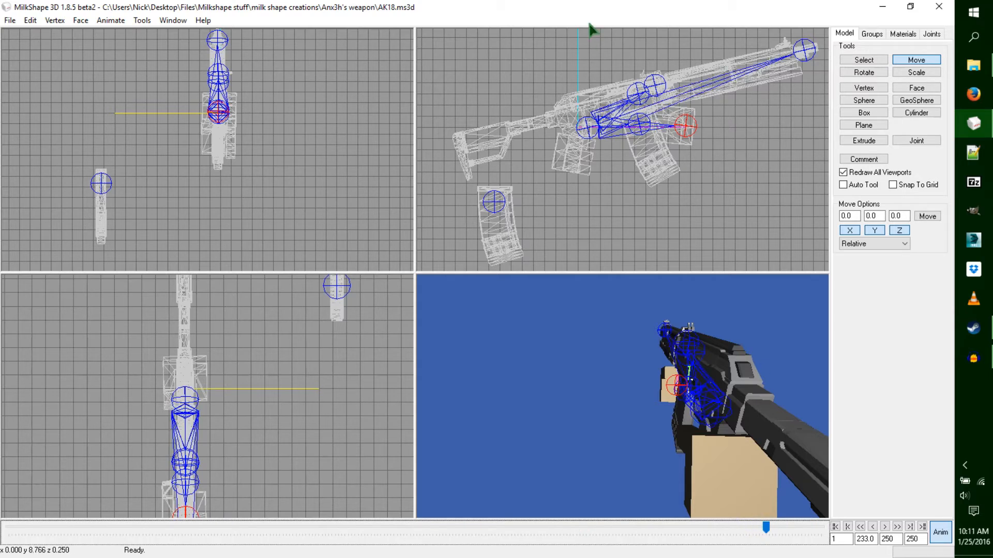
{"action": "left_click", "coordinate": [864, 73]}
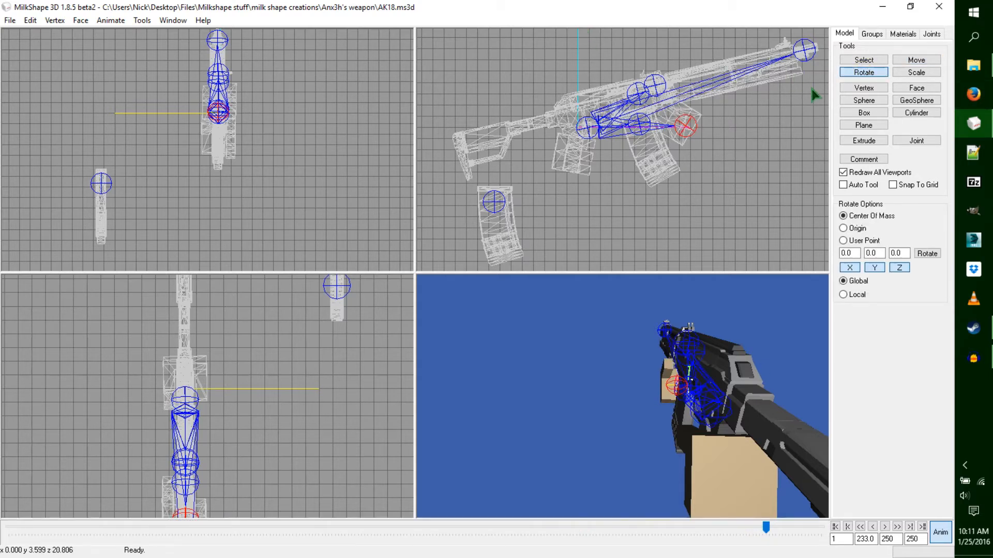
{"action": "left_click", "coordinate": [916, 60]}
{"action": "left_click_drag", "start_coordinate": [762, 91], "coordinate": [751, 104]}
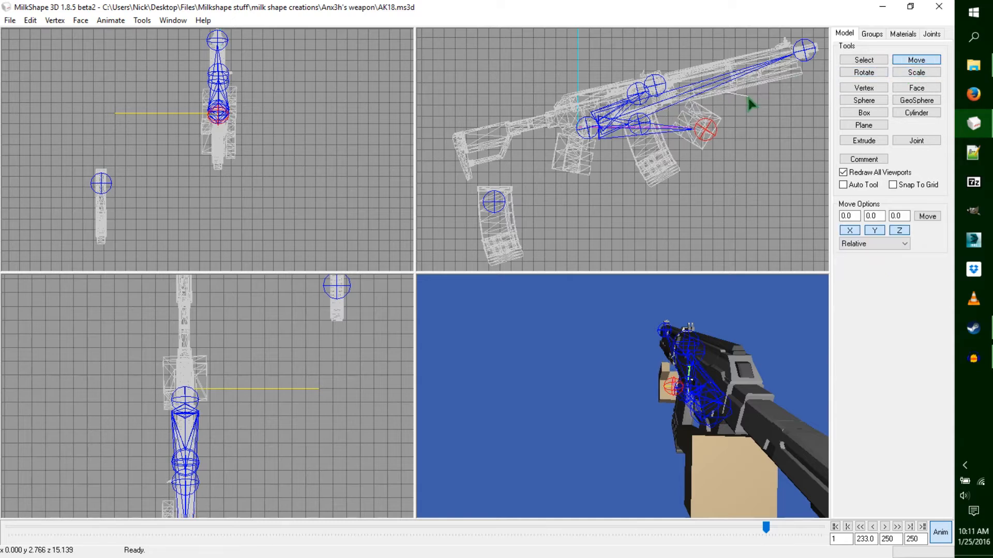
Step: Tilt the barrel down about the root joint in the side view and keyframe frame 233
{"action": "left_click", "coordinate": [864, 60]}
{"action": "left_click", "coordinate": [587, 127]}
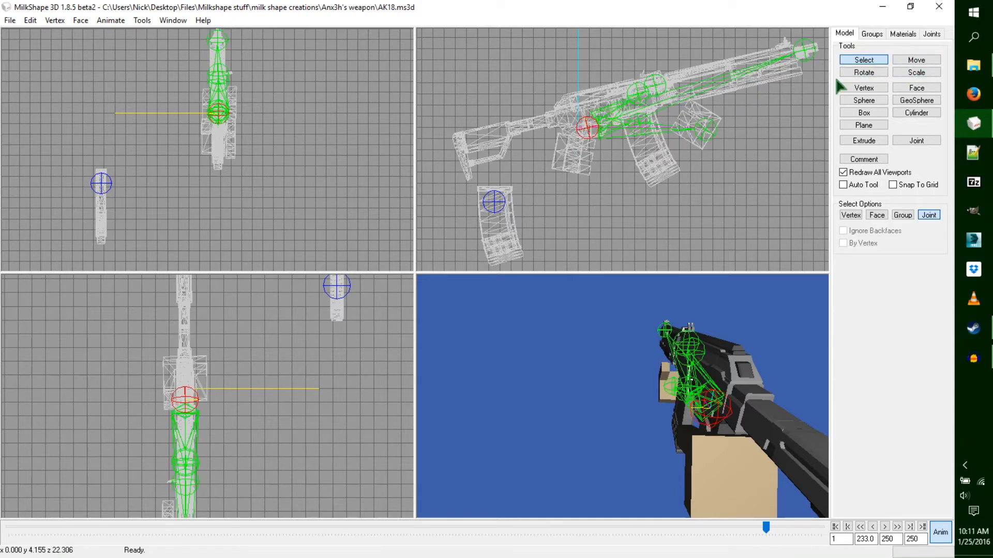
{"action": "left_click", "coordinate": [864, 73]}
{"action": "left_click_drag", "start_coordinate": [783, 91], "coordinate": [785, 122]}
{"action": "left_click", "coordinate": [908, 73]}
{"action": "left_click", "coordinate": [916, 60]}
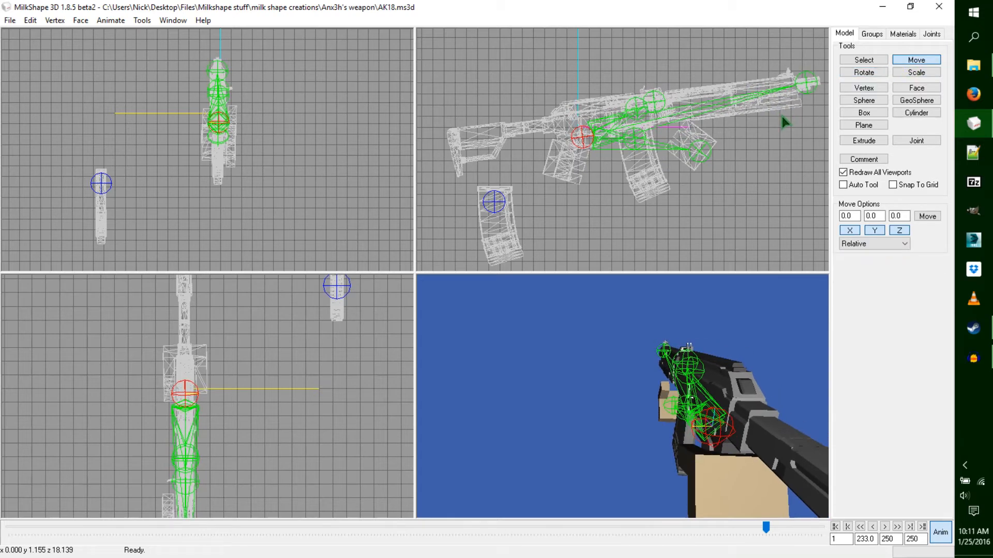
{"action": "key", "text": "ctrl+k"}
Step: At frame 236, tilt the barrel further down about the root joint in the side view
{"action": "left_click", "coordinate": [768, 526]}
{"action": "left_click_drag", "start_coordinate": [768, 529], "coordinate": [772, 530]}
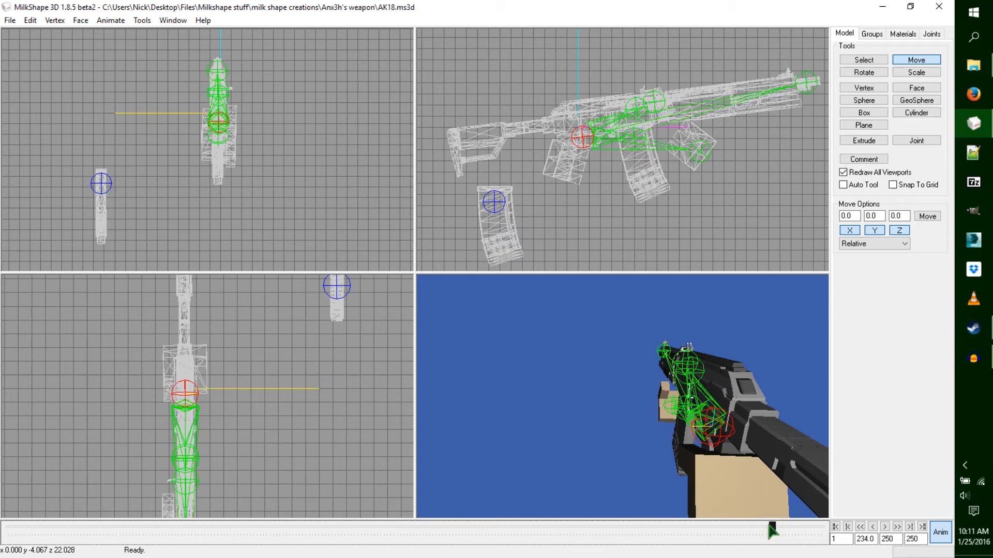
{"action": "left_click", "coordinate": [863, 72]}
{"action": "left_click_drag", "start_coordinate": [765, 85], "coordinate": [777, 100]}
{"action": "left_click", "coordinate": [902, 61]}
Step: Rotate the left hand joint slightly, shift it forward in the side view and keyframe frame 236
{"action": "left_click", "coordinate": [878, 58]}
{"action": "left_click", "coordinate": [693, 164]}
{"action": "left_click", "coordinate": [864, 73]}
{"action": "left_click_drag", "start_coordinate": [810, 99], "coordinate": [812, 103]}
{"action": "left_click", "coordinate": [931, 57]}
{"action": "left_click_drag", "start_coordinate": [738, 133], "coordinate": [758, 133]}
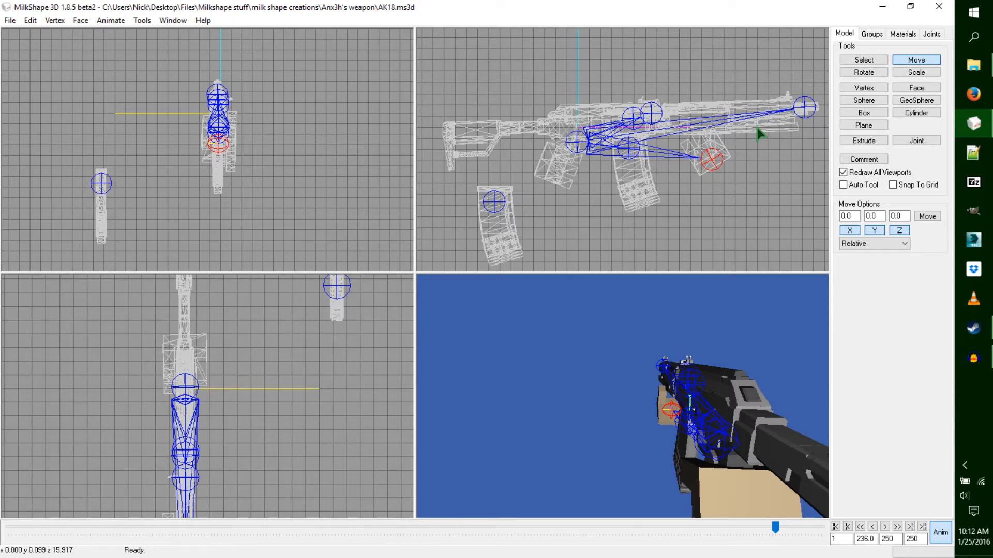
{"action": "key", "text": "ctrl+k"}
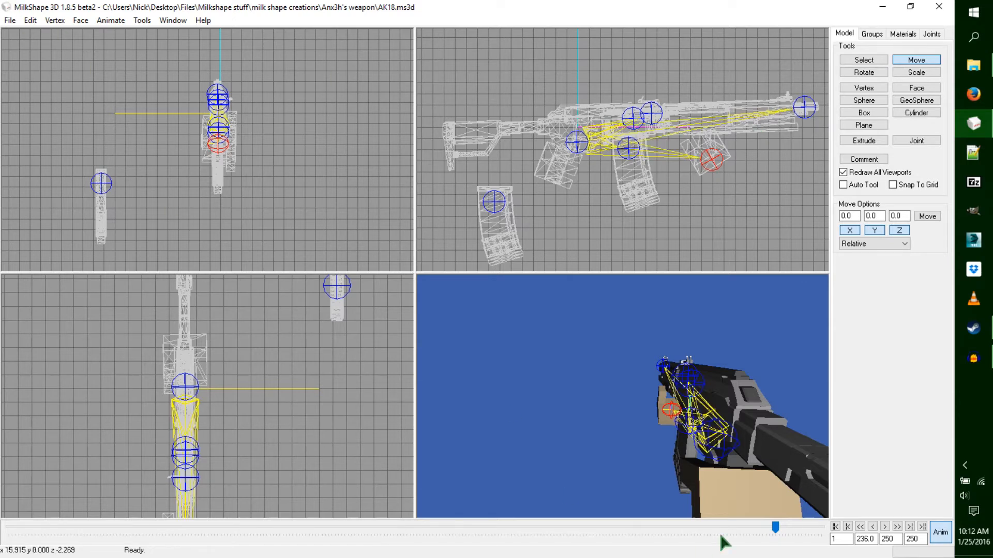
Step: Copy the keyframes of frame 1 and paste them at frame 239
{"action": "left_click_drag", "start_coordinate": [776, 533], "coordinate": [5, 505]}
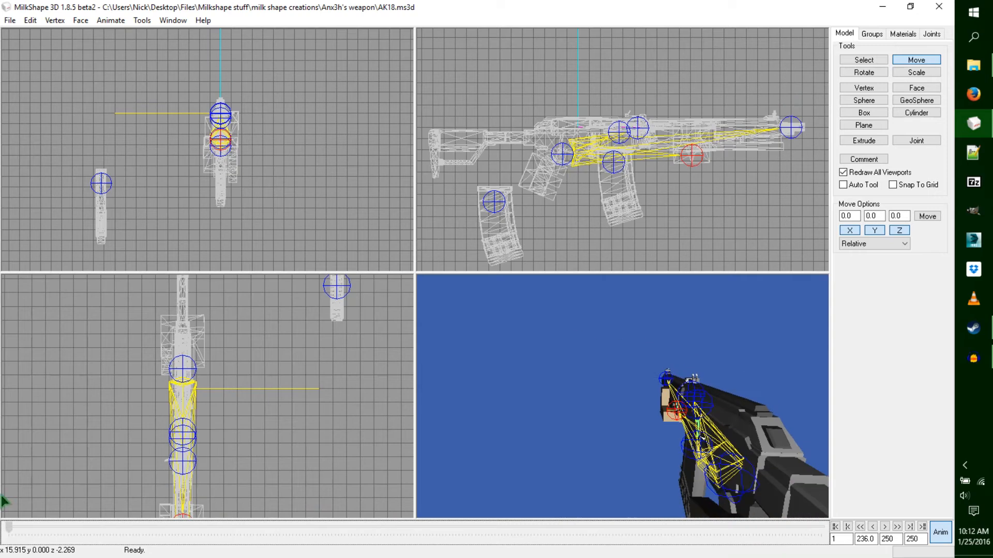
{"action": "left_click", "coordinate": [113, 20]}
{"action": "left_click", "coordinate": [129, 97]}
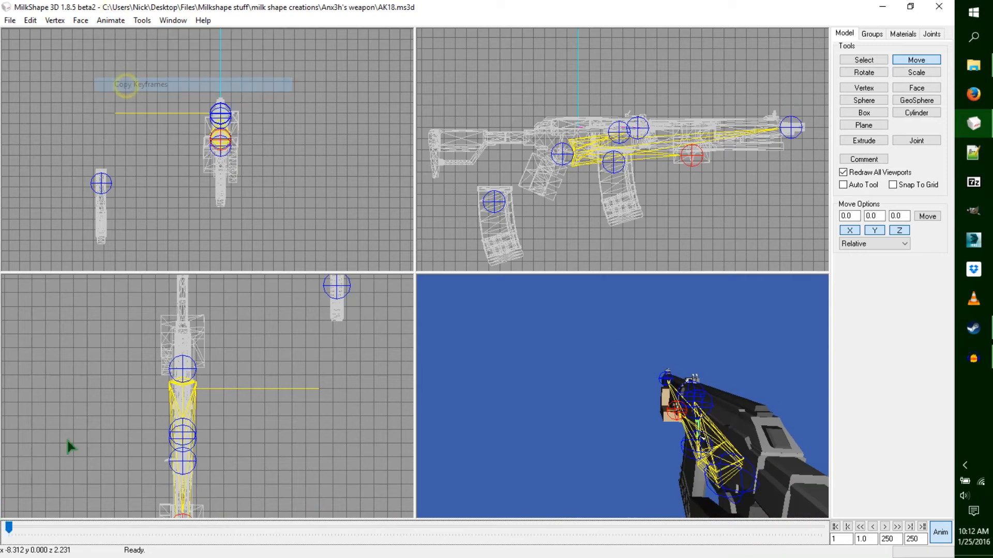
{"action": "left_click_drag", "start_coordinate": [9, 527], "coordinate": [782, 525]}
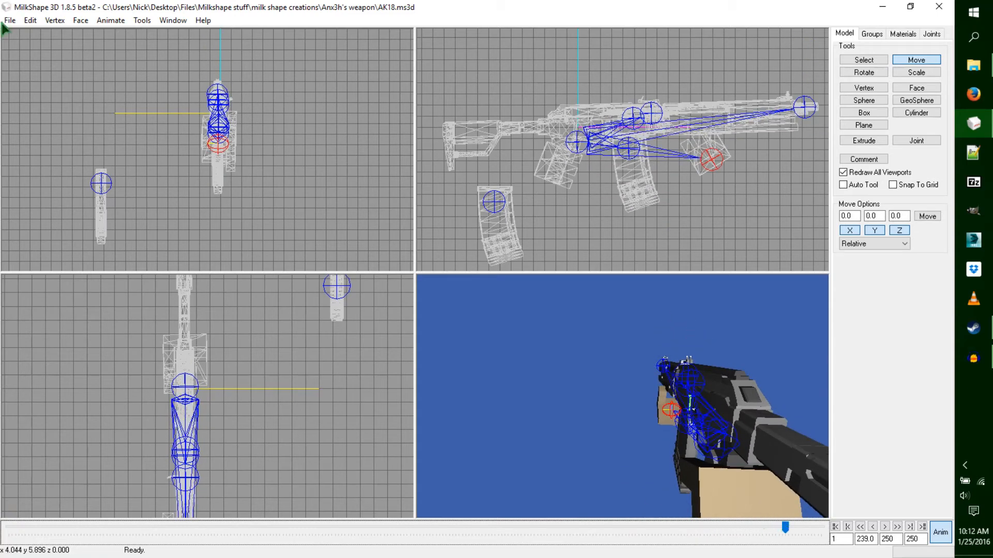
{"action": "left_click", "coordinate": [111, 20]}
{"action": "left_click", "coordinate": [138, 96]}
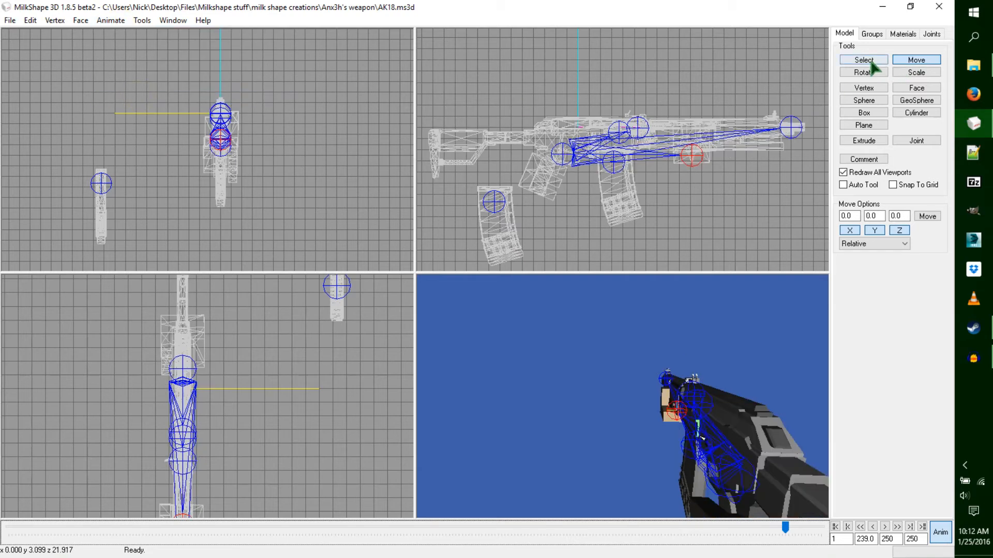
Step: Tilt the barrel down slightly about the root joint, shift the gun forward and down in the side view, and keyframe frame 239
{"action": "left_click", "coordinate": [871, 63]}
{"action": "left_click", "coordinate": [562, 151]}
{"action": "left_click", "coordinate": [874, 71]}
{"action": "left_click_drag", "start_coordinate": [786, 93], "coordinate": [783, 106]}
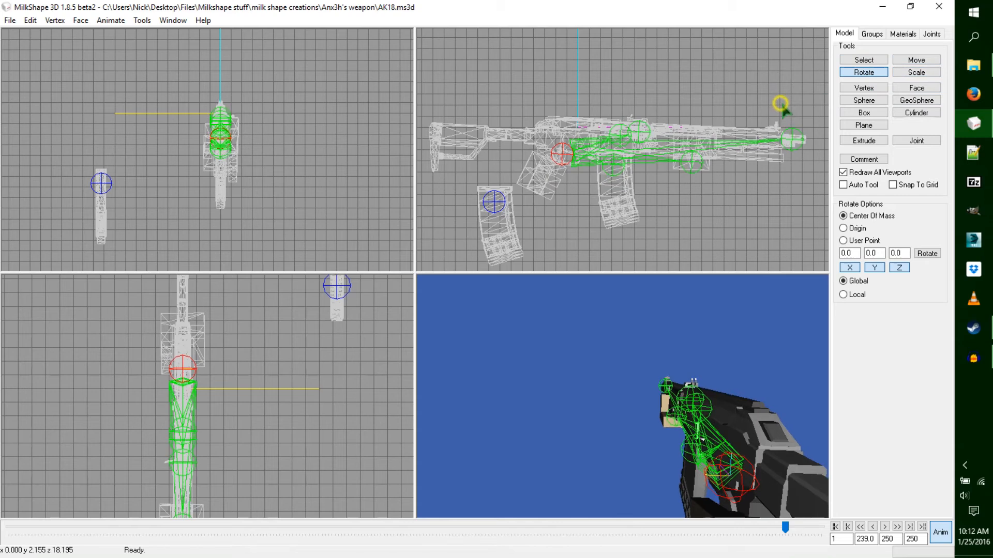
{"action": "left_click", "coordinate": [916, 60]}
{"action": "left_click_drag", "start_coordinate": [714, 128], "coordinate": [727, 137]}
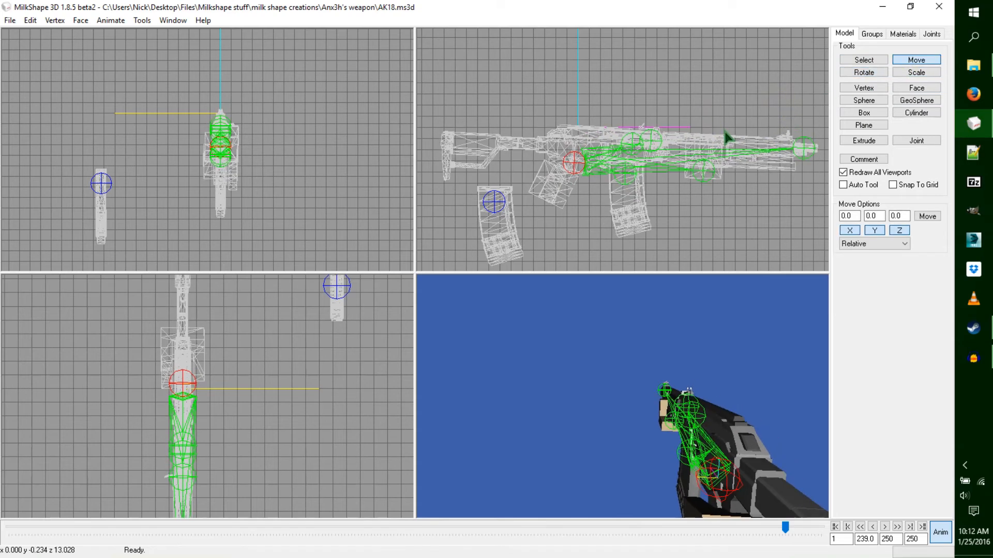
{"action": "key", "text": "ctrl+k"}
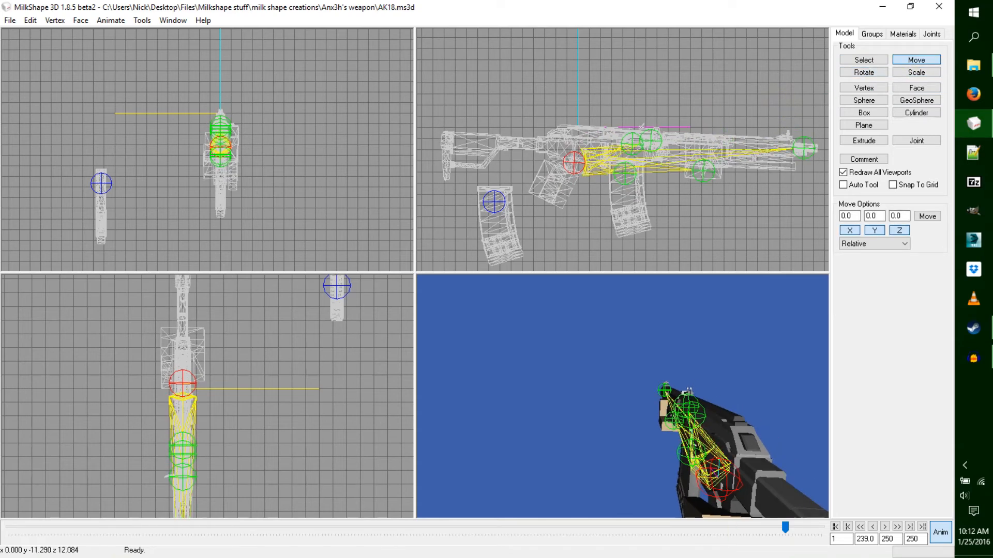
Step: Paste the copied starting-pose keyframes at frame 241 and set the animation's length to 241 frames
{"action": "left_click", "coordinate": [786, 526]}
{"action": "left_click_drag", "start_coordinate": [786, 525], "coordinate": [789, 526]}
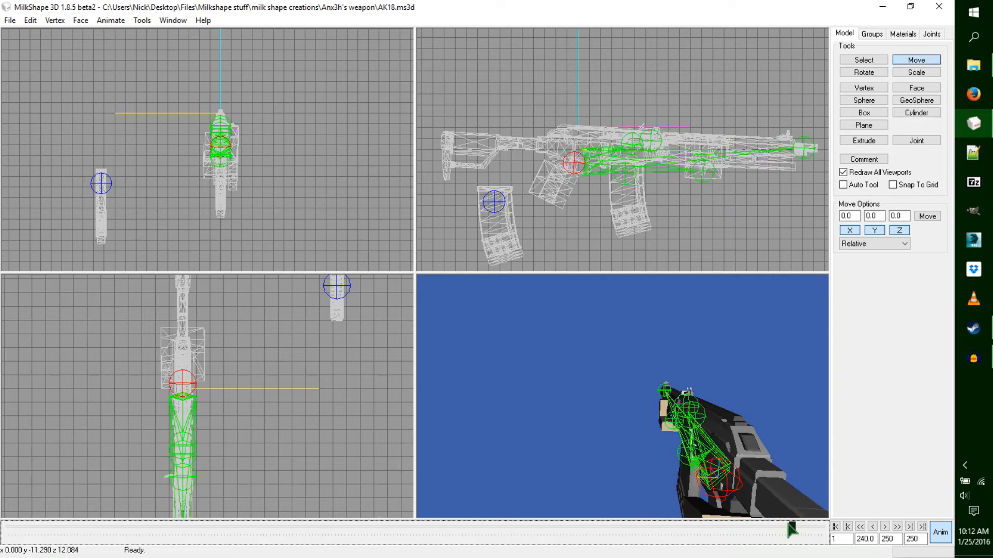
{"action": "left_click", "coordinate": [112, 20]}
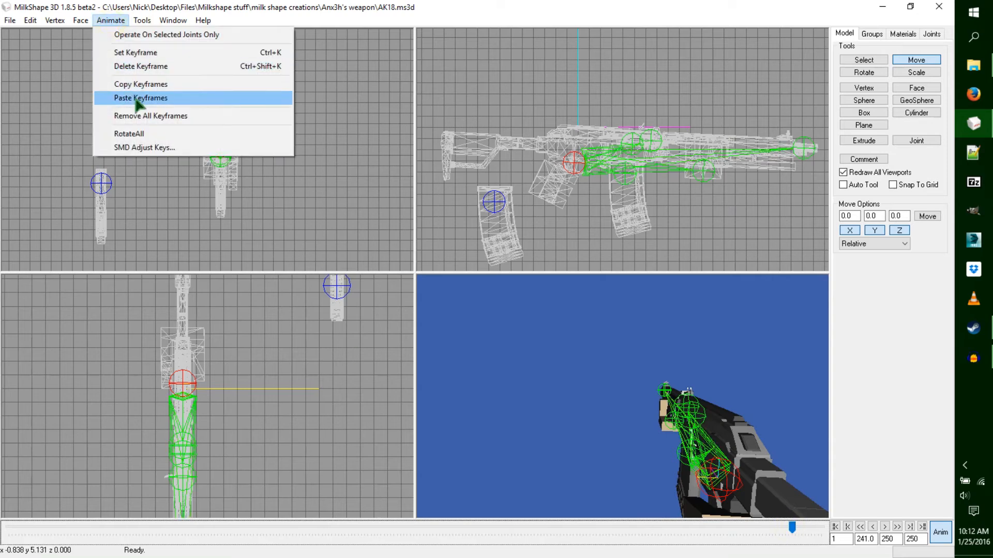
{"action": "left_click", "coordinate": [137, 99]}
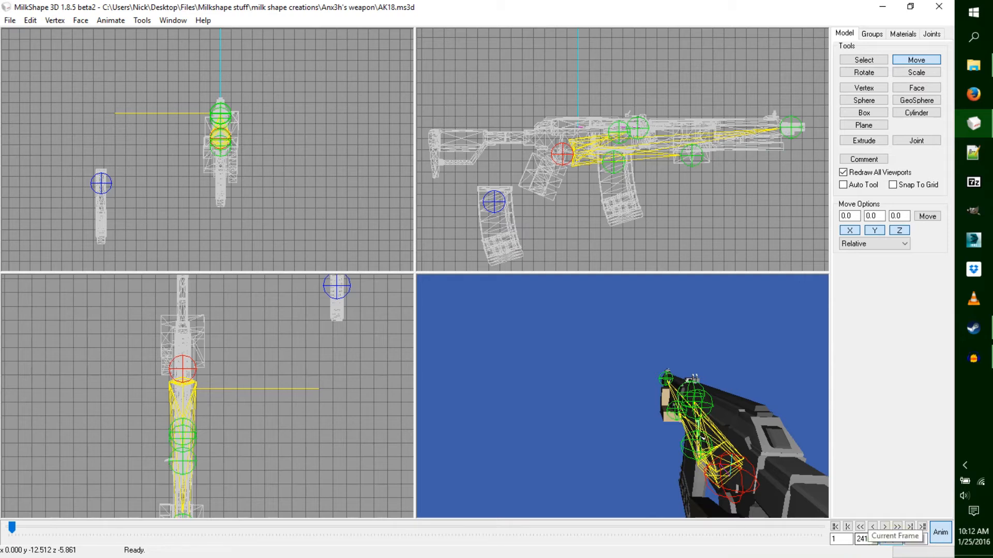
Step: Return to frame 1, enlarge the 3D view to fill the window and hide the skeleton
{"action": "left_click_drag", "start_coordinate": [23, 536], "coordinate": [11, 531]}
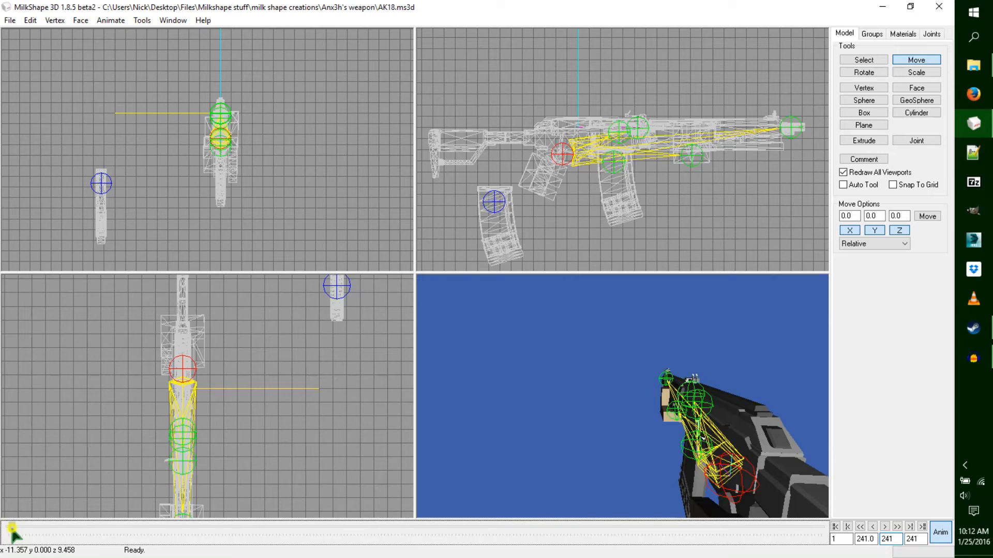
{"action": "mouse_move", "coordinate": [588, 442]}
{"action": "left_mouse_down"}
{"action": "mouse_move", "coordinate": [610, 451]}
{"action": "mouse_move", "coordinate": [603, 434]}
{"action": "left_mouse_up"}
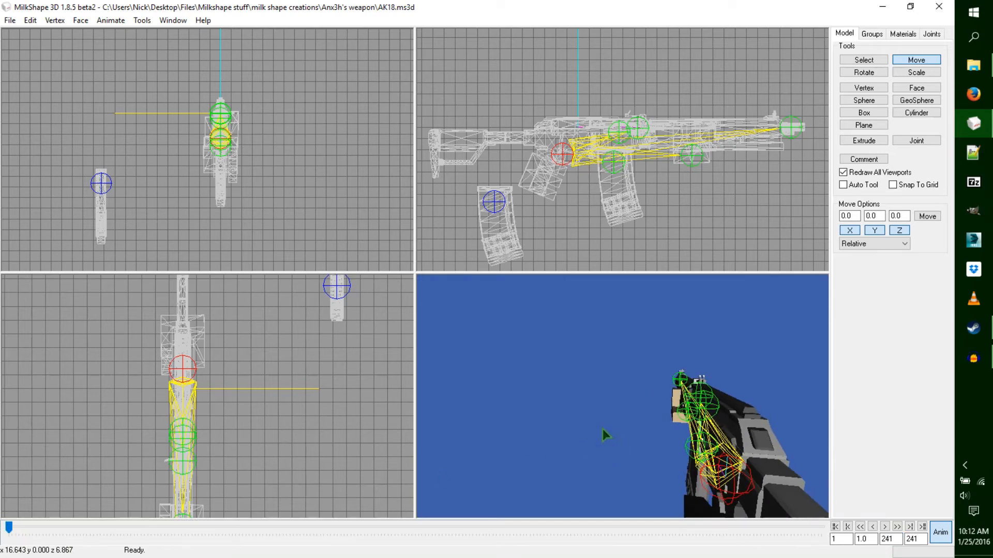
{"action": "key", "text": "space"}
{"action": "left_click", "coordinate": [931, 34]}
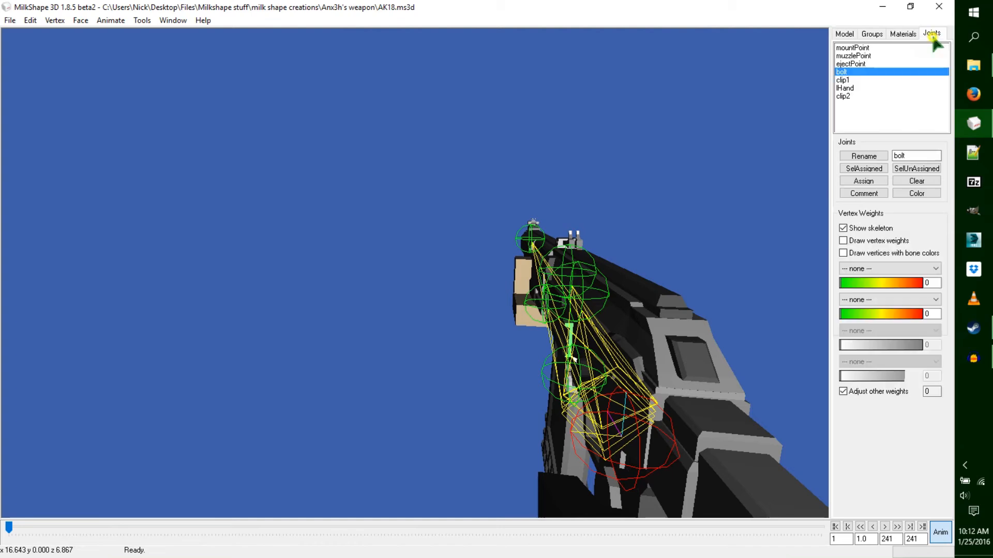
{"action": "left_click", "coordinate": [843, 228]}
{"action": "left_click", "coordinate": [656, 273]}
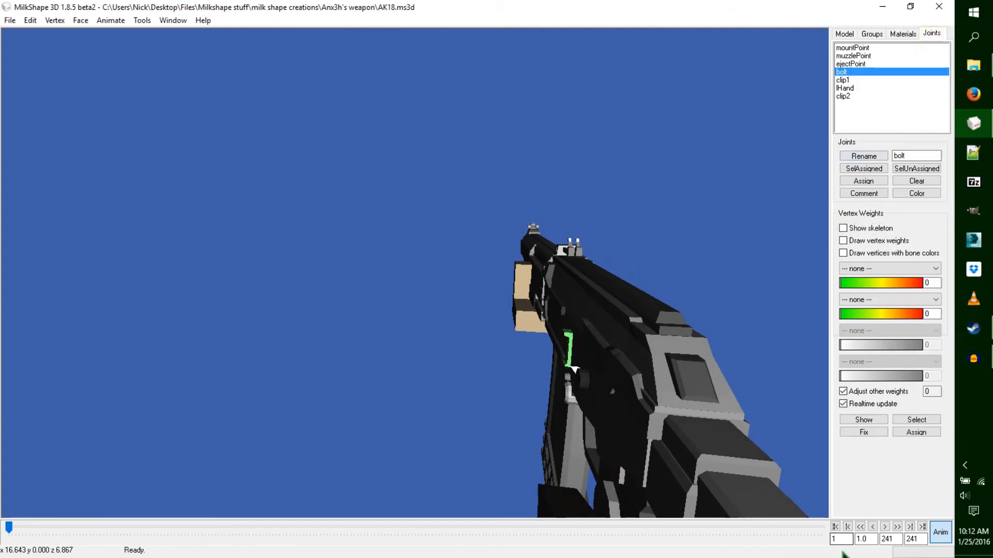
Step: Adjust the 3D view around the gun and play the animation from frame 2 to review the reload
{"action": "left_click", "coordinate": [562, 383]}
{"action": "mouse_move", "coordinate": [588, 396]}
{"action": "left_mouse_down"}
{"action": "mouse_move", "coordinate": [587, 372]}
{"action": "mouse_move", "coordinate": [585, 391]}
{"action": "left_mouse_up"}
{"action": "left_click", "coordinate": [585, 387]}
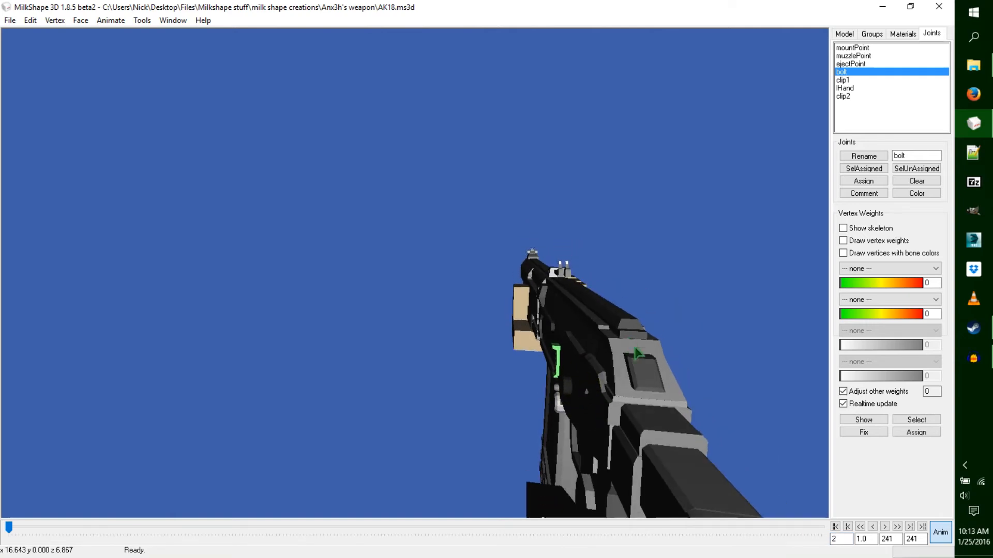
{"action": "left_click_drag", "start_coordinate": [553, 345], "coordinate": [599, 353]}
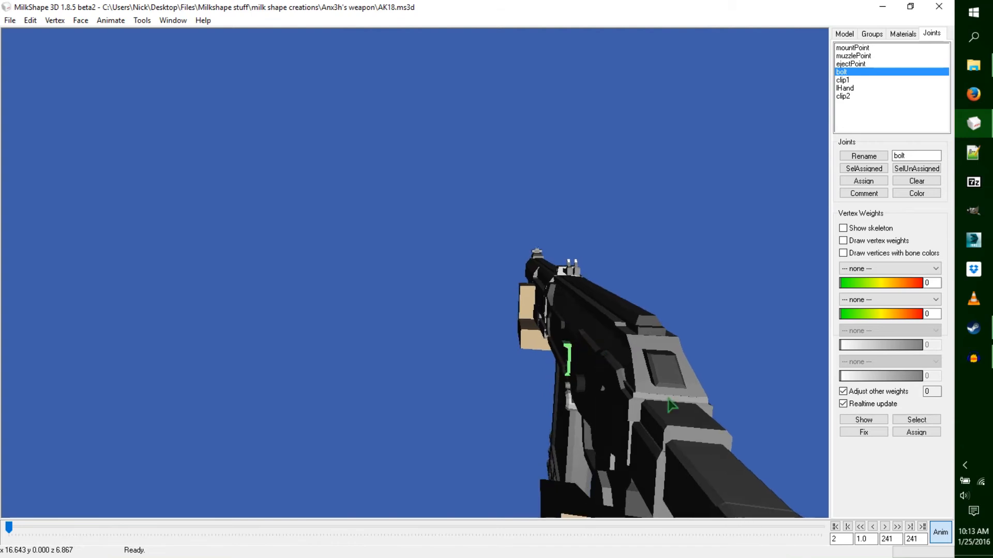
{"action": "left_click", "coordinate": [885, 527]}
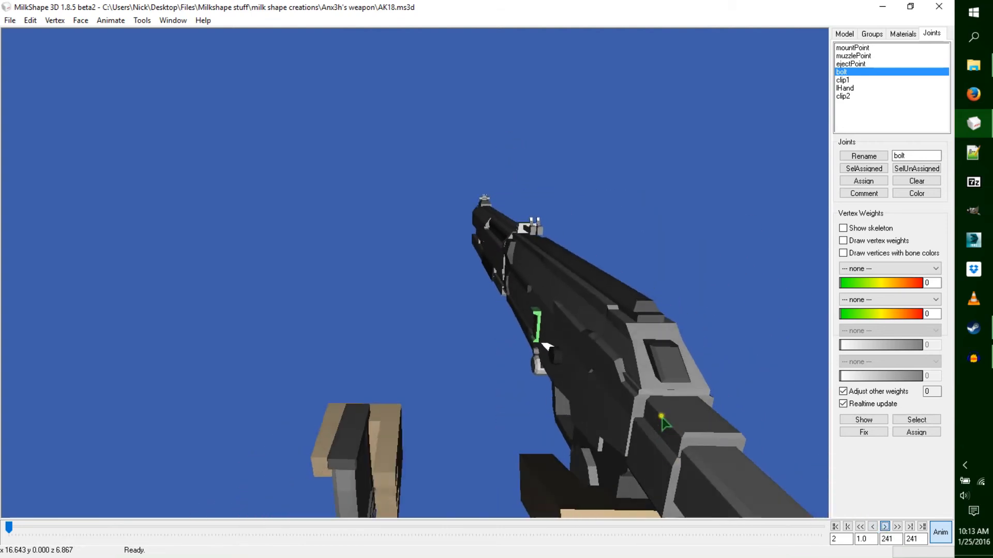
Step: Stop the playback and restore the four viewports with the skeleton shown
{"action": "double_click", "coordinate": [777, 468]}
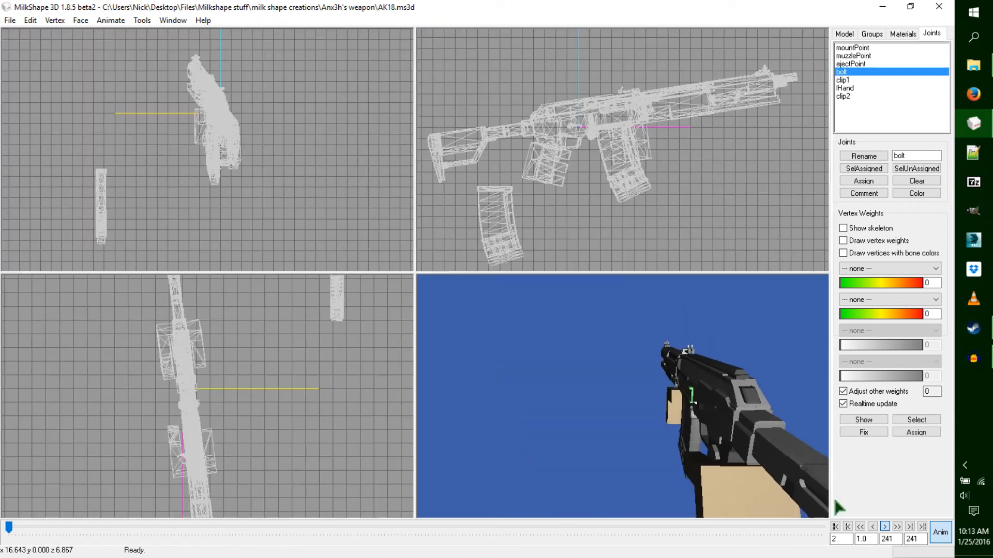
{"action": "left_click", "coordinate": [885, 526]}
{"action": "left_click", "coordinate": [854, 229]}
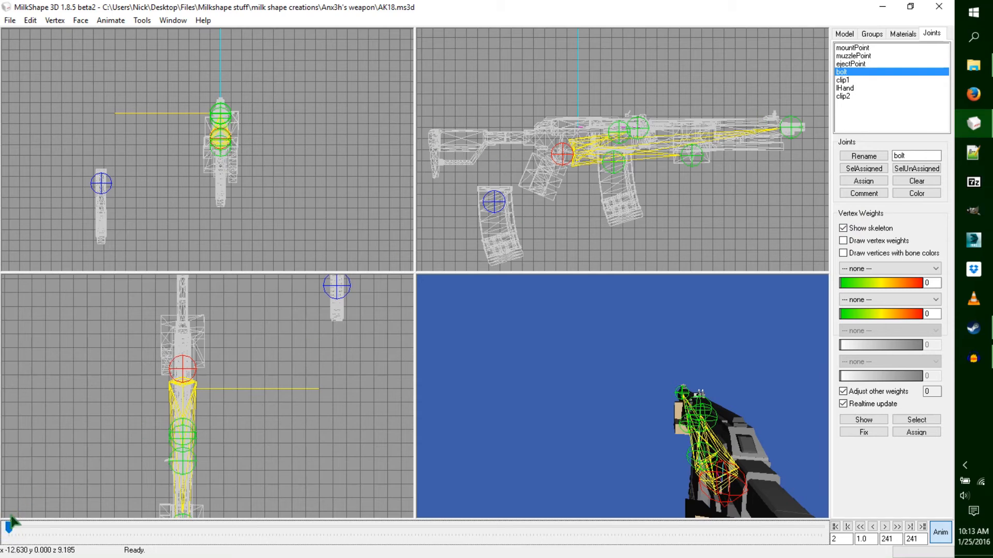
Step: Step through the reload animation frame by frame up to frame 104 to examine how the left hand carries the magazine away
{"action": "left_click_drag", "start_coordinate": [9, 530], "coordinate": [12, 531]}
{"action": "key", "text": "Right"}
{"action": "key", "text": "Right"}
{"action": "key", "text": "Right"}
{"action": "key", "text": "Right"}
{"action": "key", "text": "Right"}
{"action": "key", "text": "Right"}
{"action": "key", "text": "Right"}
{"action": "key", "text": "Right"}
{"action": "key", "text": "Right"}
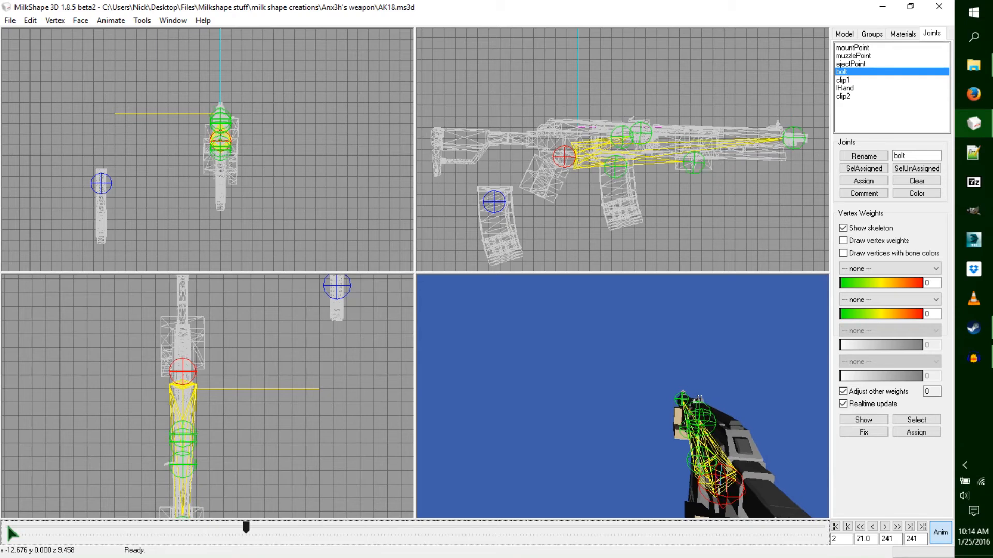
{"action": "key", "text": "Right"}
{"action": "key", "text": "Right"}
{"action": "key", "text": "Right"}
{"action": "key", "text": "Right"}
{"action": "key", "text": "Right"}
{"action": "key", "text": "Right"}
{"action": "key", "text": "Right"}
{"action": "key", "text": "Right"}
{"action": "key", "text": "Right"}
{"action": "key", "text": "Right"}
{"action": "key", "text": "Right"}
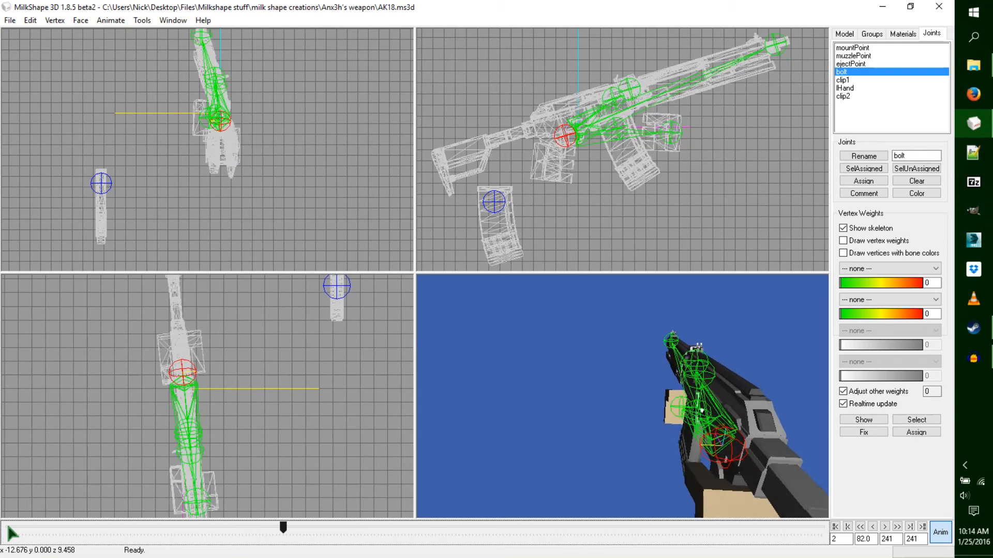
{"action": "key", "text": "Right"}
{"action": "key", "text": "Right"}
{"action": "key", "text": "Right"}
{"action": "key", "text": "Right"}
{"action": "key", "text": "Right"}
{"action": "key", "text": "Right"}
{"action": "key", "text": "Right"}
{"action": "key", "text": "Right"}
{"action": "key", "text": "Right"}
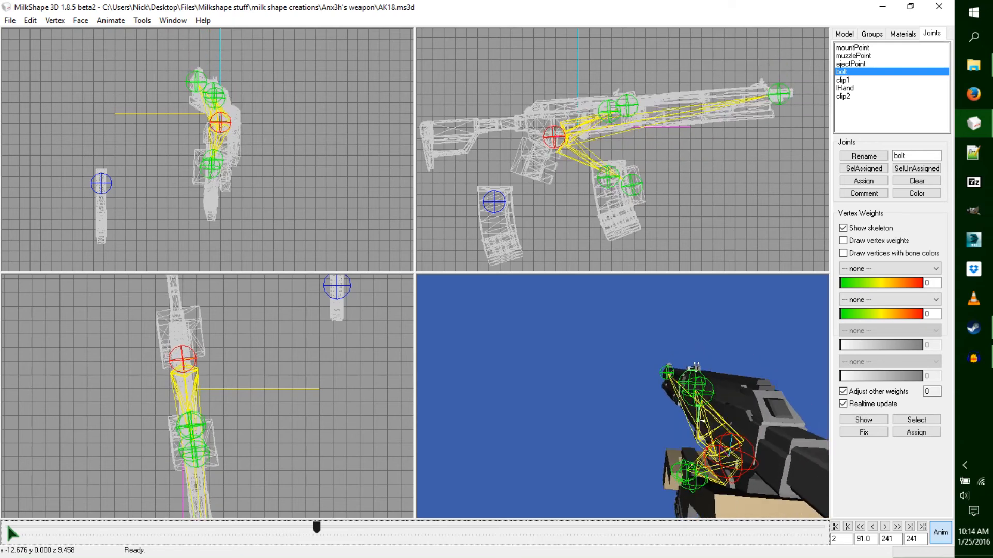
{"action": "key", "text": "Right"}
{"action": "key", "text": "Right"}
{"action": "key", "text": "Right"}
{"action": "key", "text": "Right"}
{"action": "key", "text": "Right"}
{"action": "key", "text": "Right"}
{"action": "key", "text": "Right"}
{"action": "key", "text": "Right"}
{"action": "key", "text": "Right"}
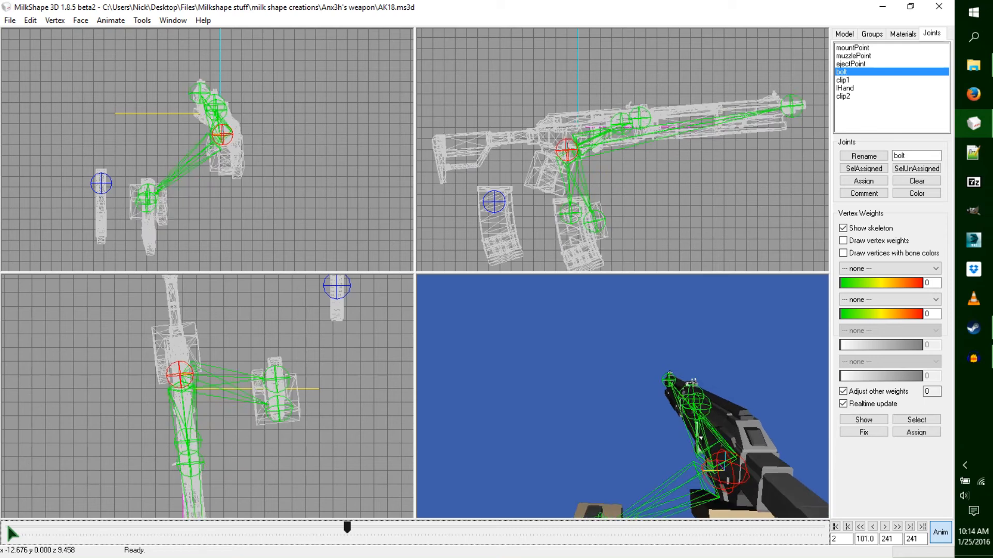
{"action": "key", "text": "Left"}
{"action": "key", "text": "Left"}
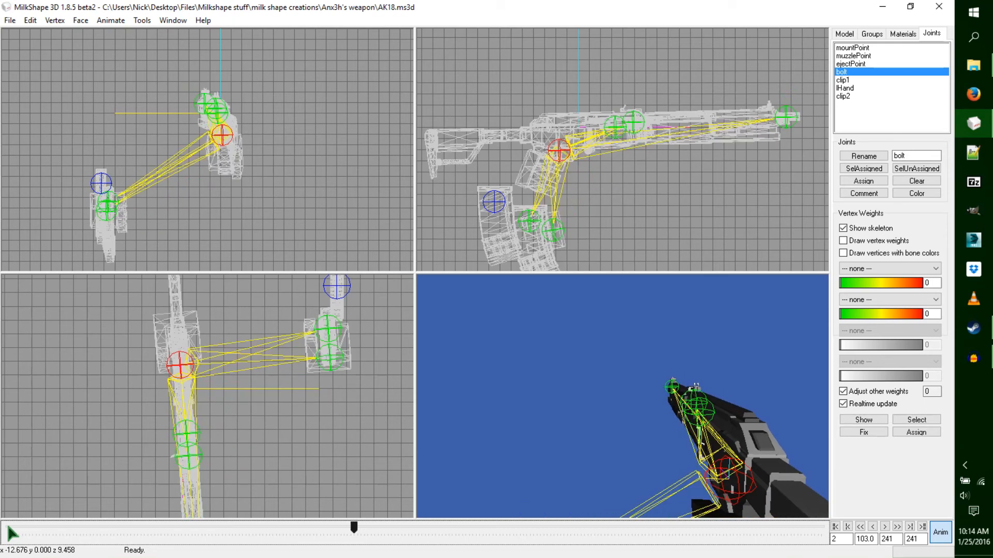
{"action": "key", "text": "Right"}
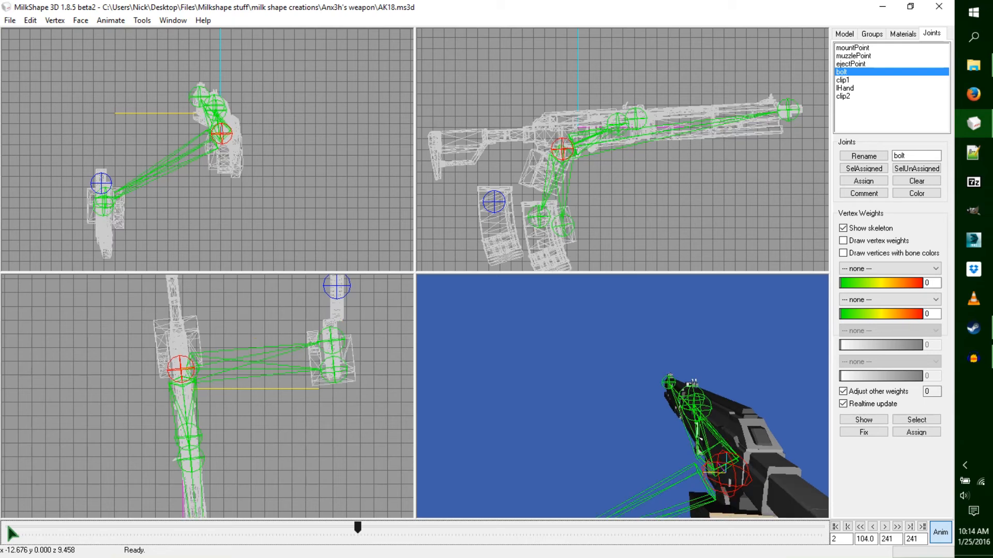
Step: Step from frame 104 to frame 143 to examine the magazine's insertion and the gun's return to its resting pose
{"action": "key", "text": "Right"}
{"action": "key", "text": "Right"}
{"action": "key", "text": "Right"}
{"action": "key", "text": "Right"}
{"action": "key", "text": "Right"}
{"action": "key", "text": "Right"}
{"action": "key", "text": "Right"}
{"action": "key", "text": "Right"}
{"action": "key", "text": "Right"}
{"action": "key", "text": "Right"}
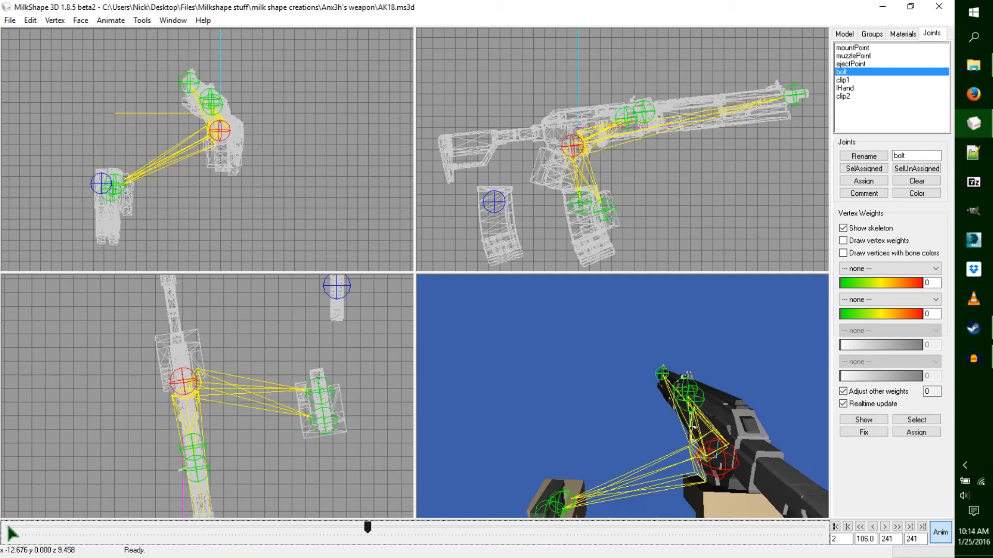
{"action": "key", "text": "Right"}
{"action": "key", "text": "Right"}
{"action": "key", "text": "Right"}
{"action": "key", "text": "Right"}
{"action": "key", "text": "Right"}
{"action": "key", "text": "Right"}
{"action": "key", "text": "Right"}
{"action": "key", "text": "Right"}
{"action": "key", "text": "Right"}
{"action": "key", "text": "Right"}
{"action": "key", "text": "Right"}
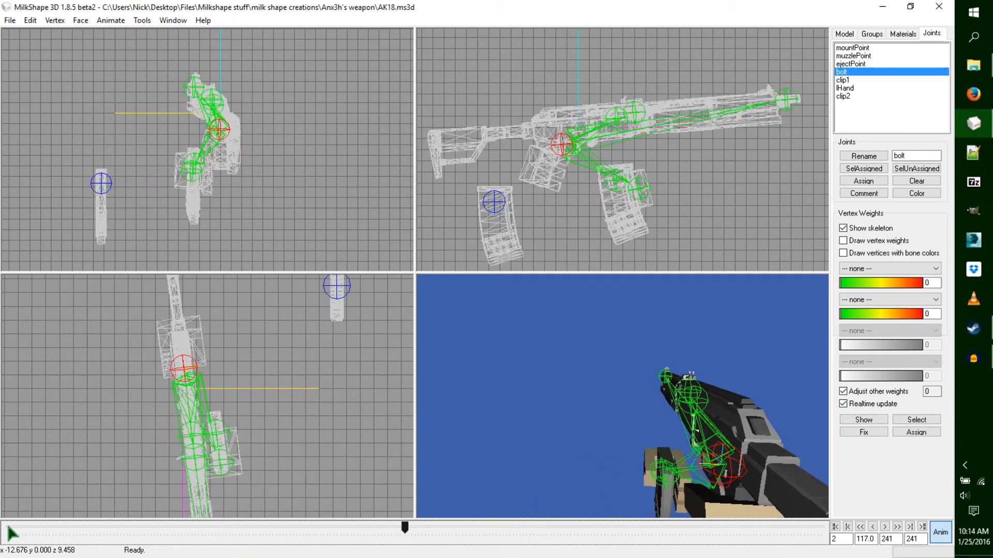
{"action": "key", "text": "Right"}
{"action": "key", "text": "Right"}
{"action": "key", "text": "Right"}
{"action": "key", "text": "Right"}
{"action": "key", "text": "Right"}
{"action": "key", "text": "Right"}
{"action": "key", "text": "Right"}
{"action": "key", "text": "Right"}
{"action": "key", "text": "Right"}
{"action": "key", "text": "Right"}
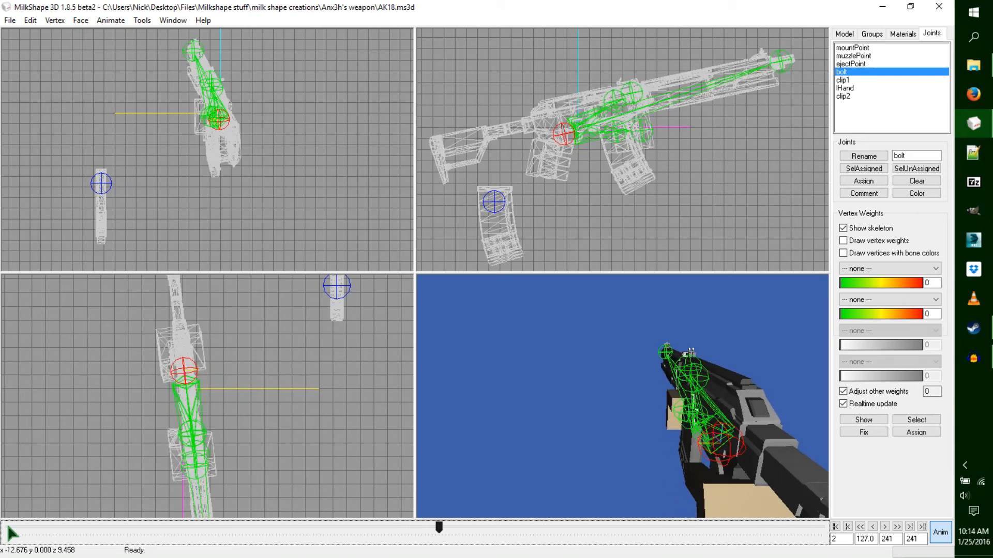
{"action": "key", "text": "Right"}
{"action": "key", "text": "Right"}
{"action": "key", "text": "Right"}
{"action": "key", "text": "Right"}
{"action": "key", "text": "Right"}
{"action": "key", "text": "Right"}
{"action": "key", "text": "Right"}
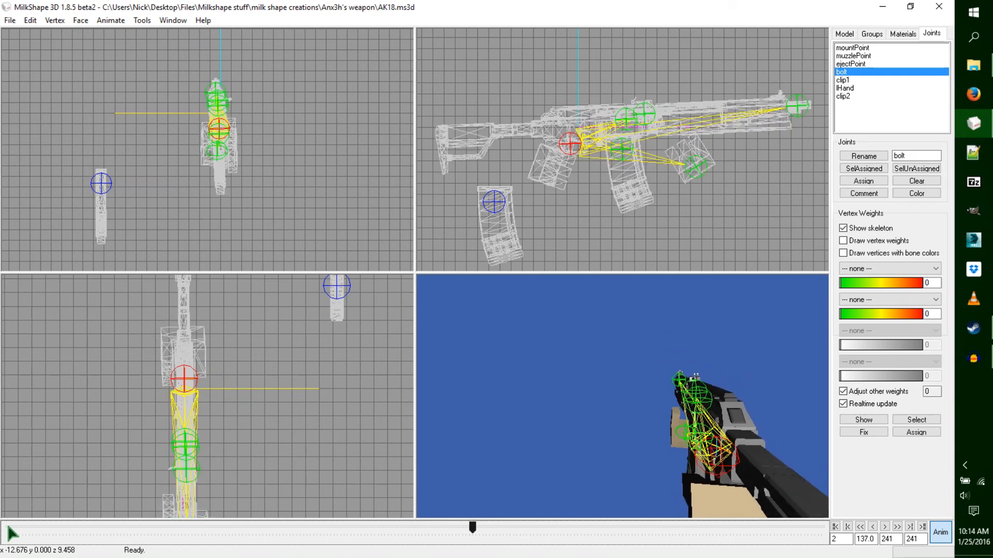
{"action": "key", "text": "Right"}
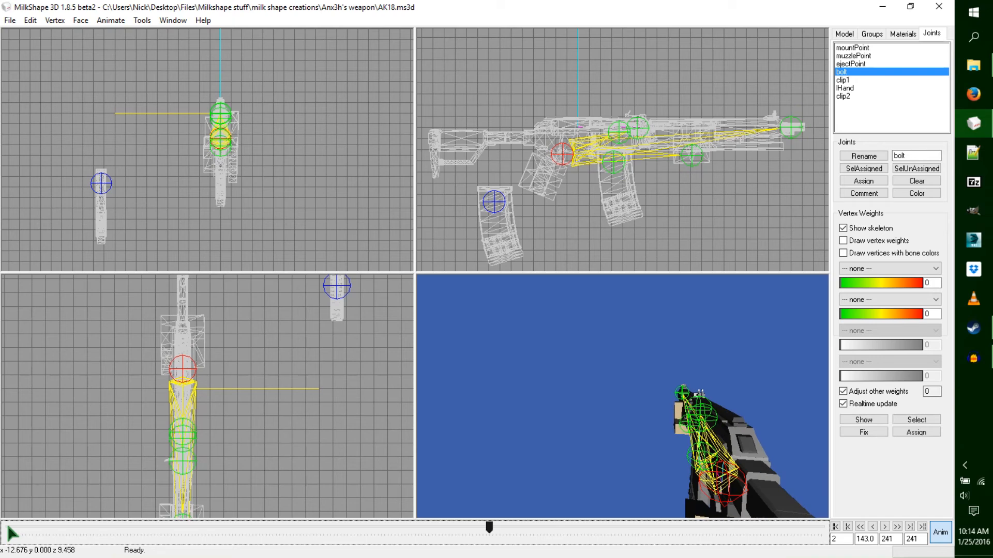
Step: Step between frames 143 and 145 to compare the gun's position at the start of the following movement
{"action": "key", "text": "Right"}
{"action": "key", "text": "Right"}
{"action": "key", "text": "Right"}
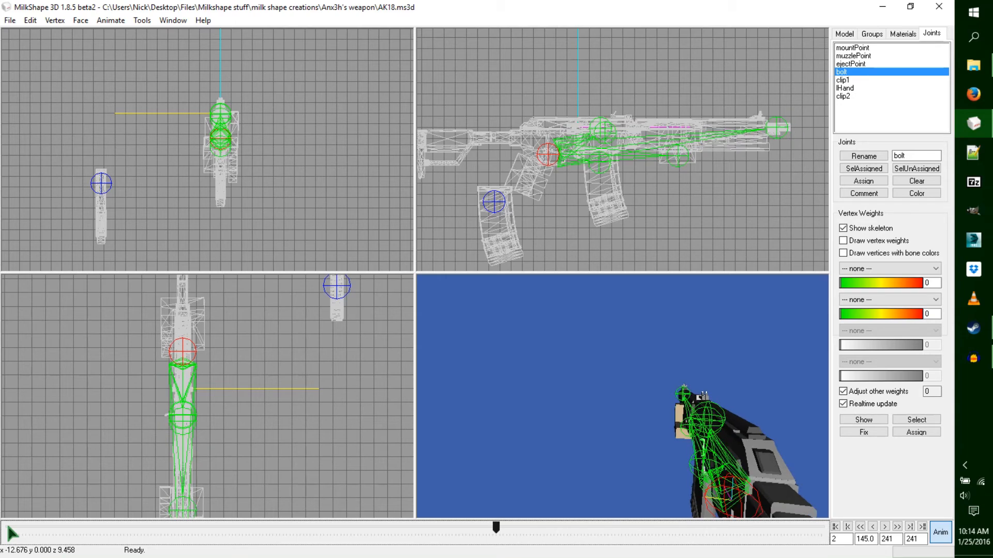
{"action": "key", "text": "Left"}
{"action": "key", "text": "Left"}
{"action": "key", "text": "Left"}
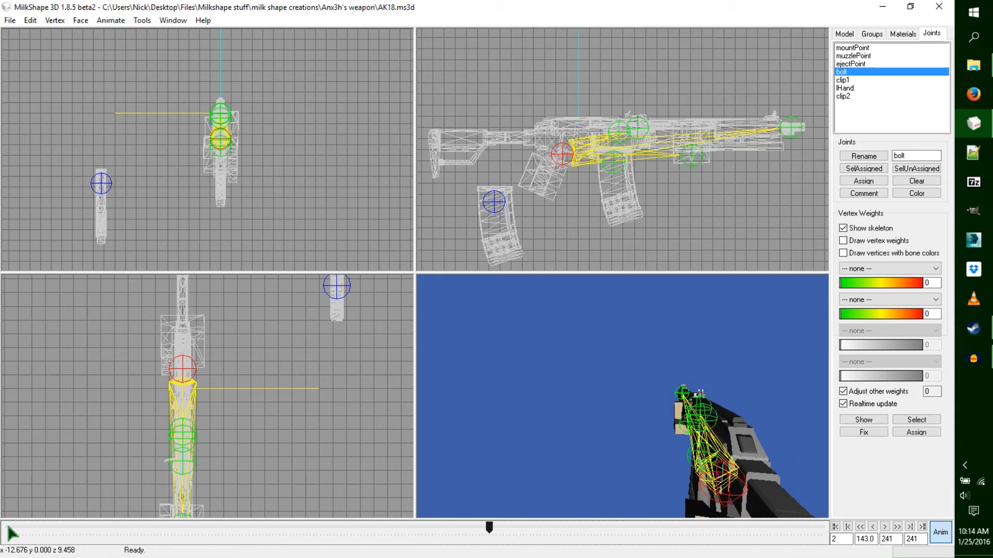
Step: Step from frame 143 to frame 241 to examine the double-magazine handling and the return to the starting pose
{"action": "key", "text": "Right"}
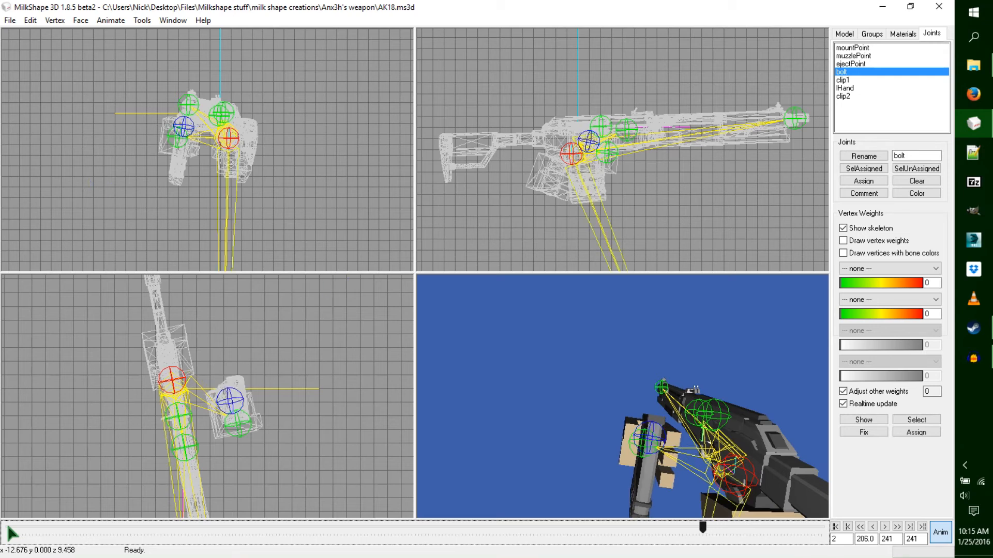
{"action": "key", "text": "Right"}
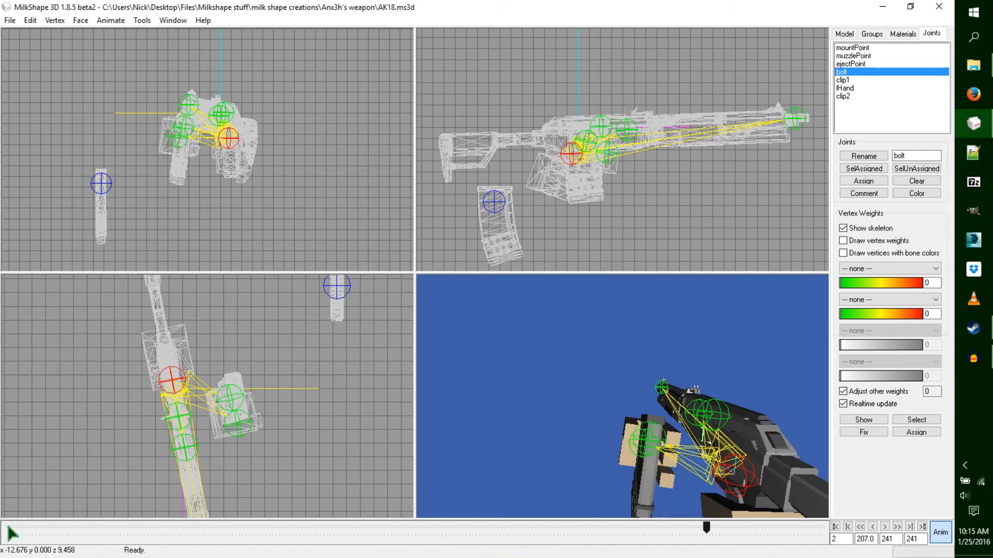
{"action": "key", "text": "Right"}
{"action": "key", "text": "Right"}
{"action": "key", "text": "Right"}
{"action": "key", "text": "Right"}
{"action": "key", "text": "Right"}
{"action": "key", "text": "Right"}
{"action": "key", "text": "Right"}
{"action": "key", "text": "Right"}
{"action": "key", "text": "Right"}
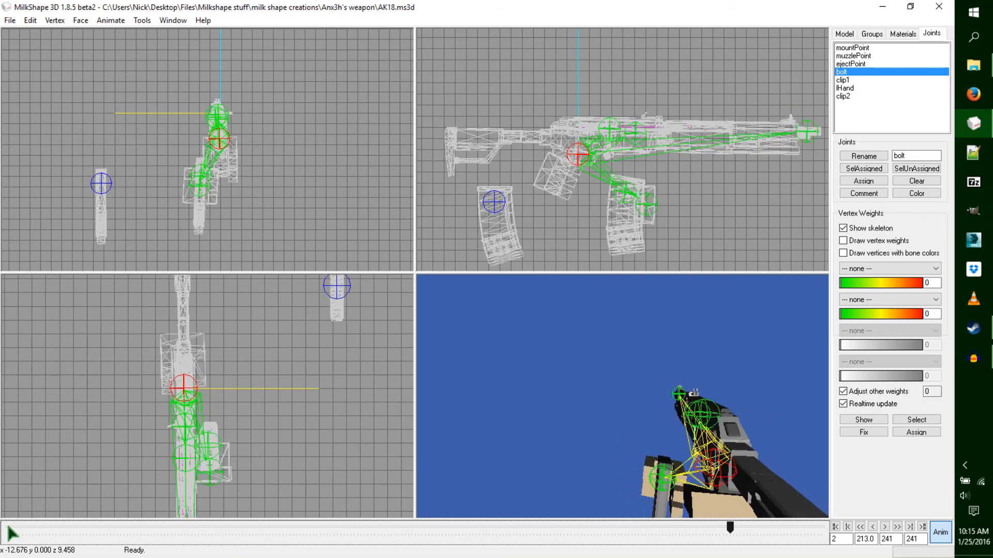
{"action": "key", "text": "Right"}
{"action": "key", "text": "Right"}
{"action": "key", "text": "Right"}
{"action": "key", "text": "Right"}
{"action": "key", "text": "Right"}
{"action": "key", "text": "Right"}
{"action": "key", "text": "Right"}
{"action": "key", "text": "Right"}
{"action": "key", "text": "Right"}
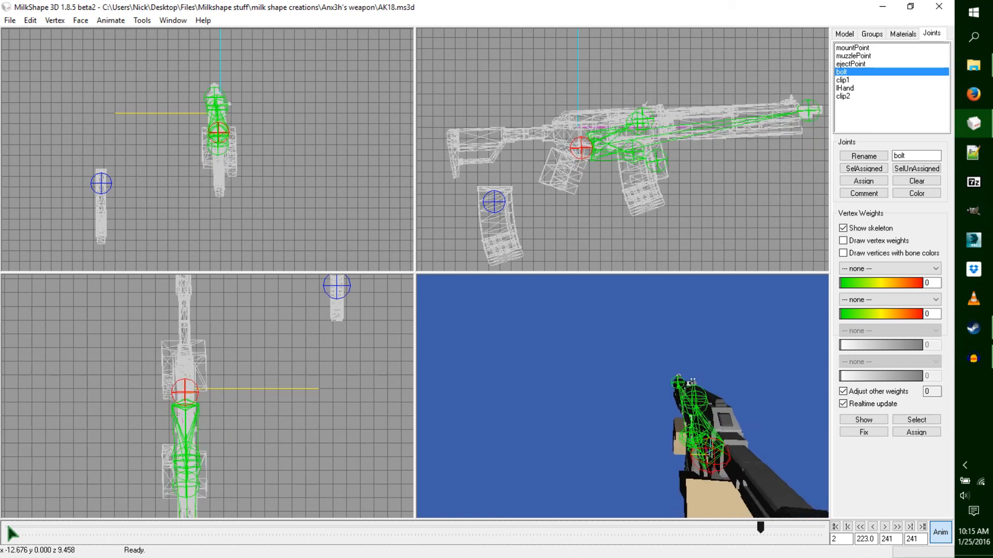
{"action": "key", "text": "Right"}
{"action": "key", "text": "Right"}
{"action": "key", "text": "Right"}
{"action": "key", "text": "Right"}
{"action": "key", "text": "Right"}
{"action": "key", "text": "Right"}
{"action": "key", "text": "Right"}
{"action": "key", "text": "Right"}
{"action": "key", "text": "Right"}
{"action": "key", "text": "Right"}
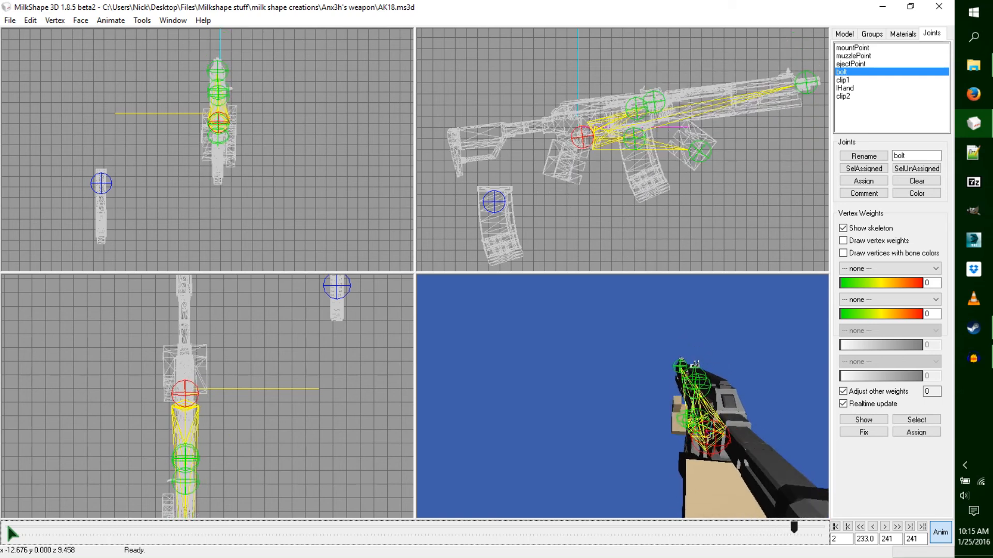
{"action": "key", "text": "Right"}
{"action": "key", "text": "Right"}
{"action": "key", "text": "Right"}
{"action": "key", "text": "Right"}
{"action": "key", "text": "Right"}
{"action": "key", "text": "Right"}
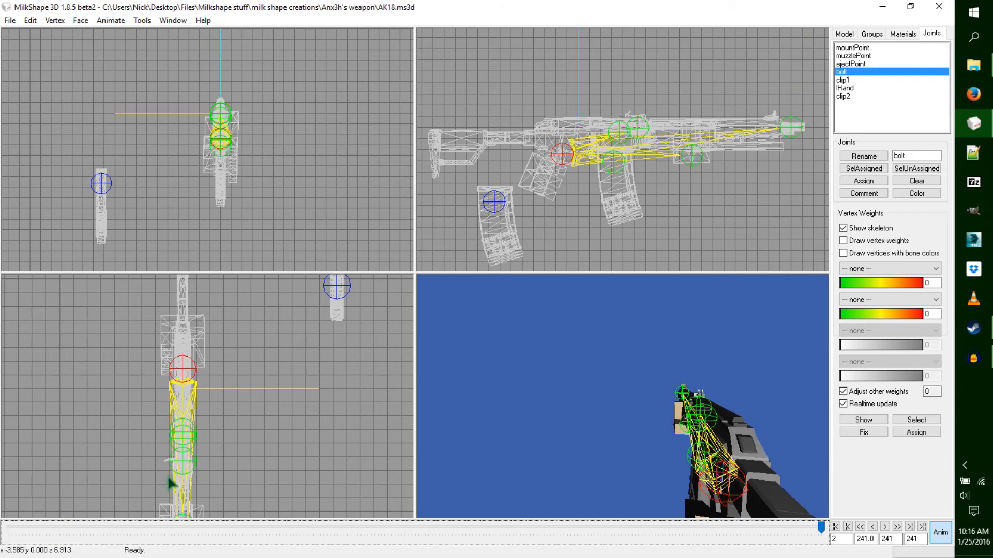
Step: Return to the first frame, enlarge the 3D view to fill the window and hide the skeleton
{"action": "left_click", "coordinate": [835, 527]}
{"action": "double_click", "coordinate": [650, 409]}
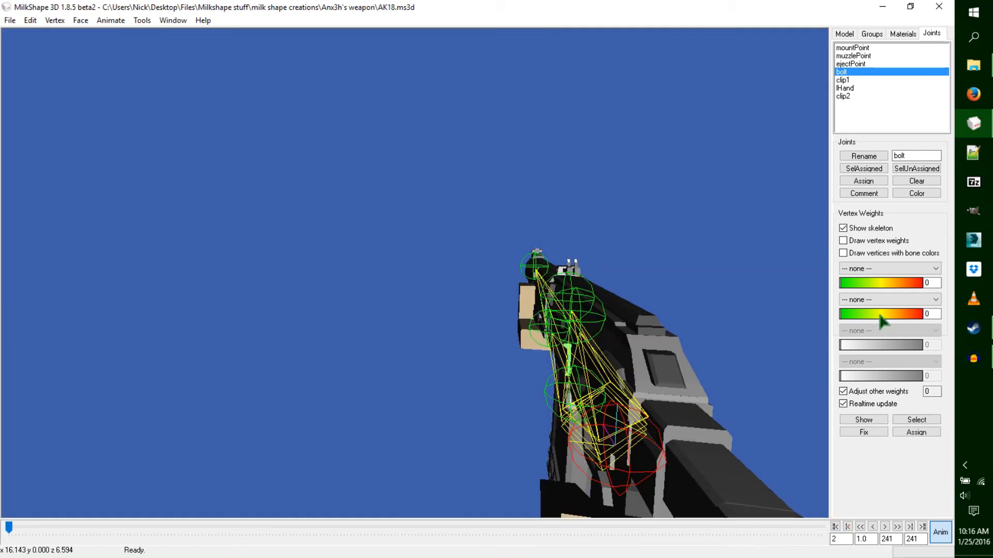
{"action": "left_click", "coordinate": [849, 228]}
{"action": "left_click", "coordinate": [573, 381]}
{"action": "left_click", "coordinate": [572, 373]}
{"action": "left_click_drag", "start_coordinate": [572, 373], "coordinate": [568, 394]}
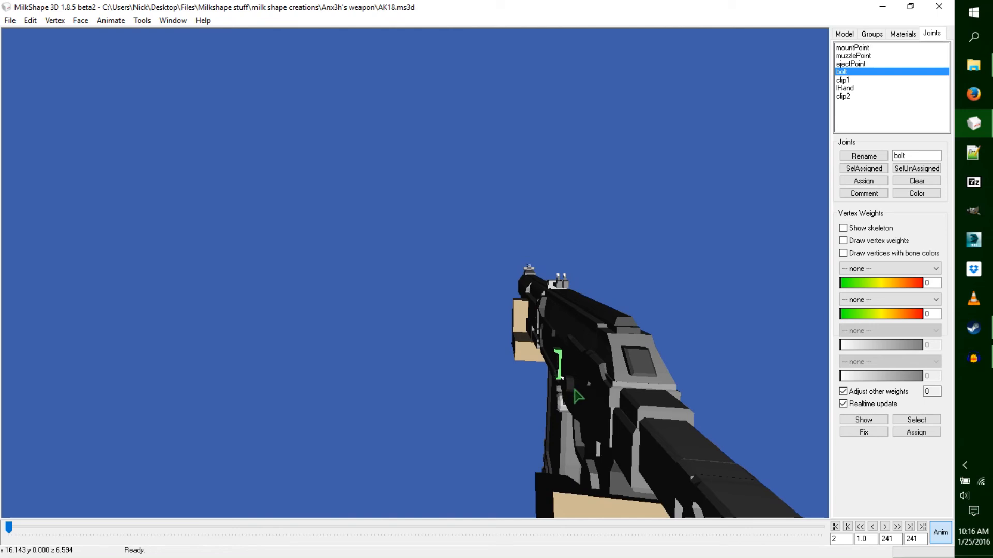
{"action": "left_click_drag", "start_coordinate": [448, 368], "coordinate": [461, 414]}
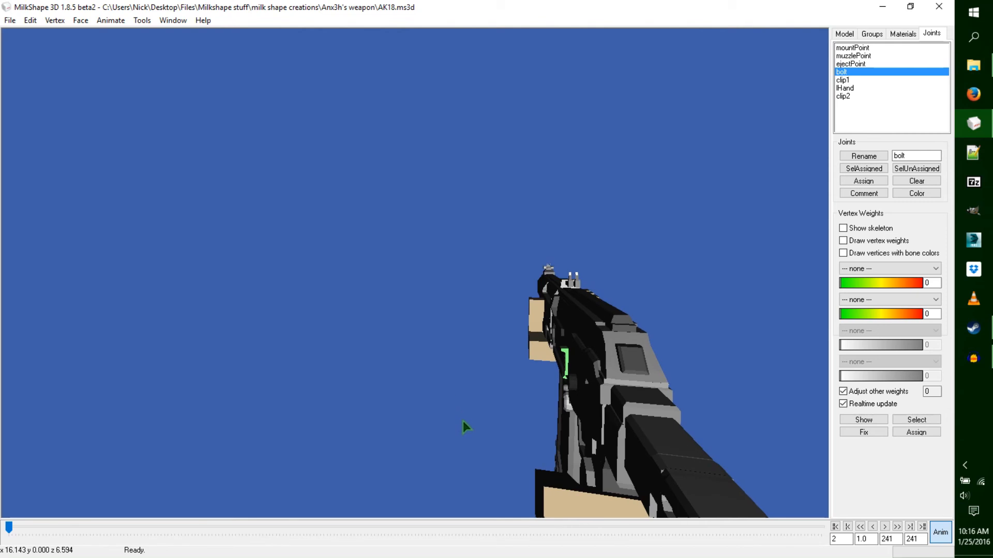
{"action": "mouse_move", "coordinate": [454, 386]}
{"action": "left_mouse_down"}
{"action": "mouse_move", "coordinate": [621, 400]}
{"action": "mouse_move", "coordinate": [525, 405]}
{"action": "mouse_move", "coordinate": [462, 386]}
{"action": "left_mouse_up"}
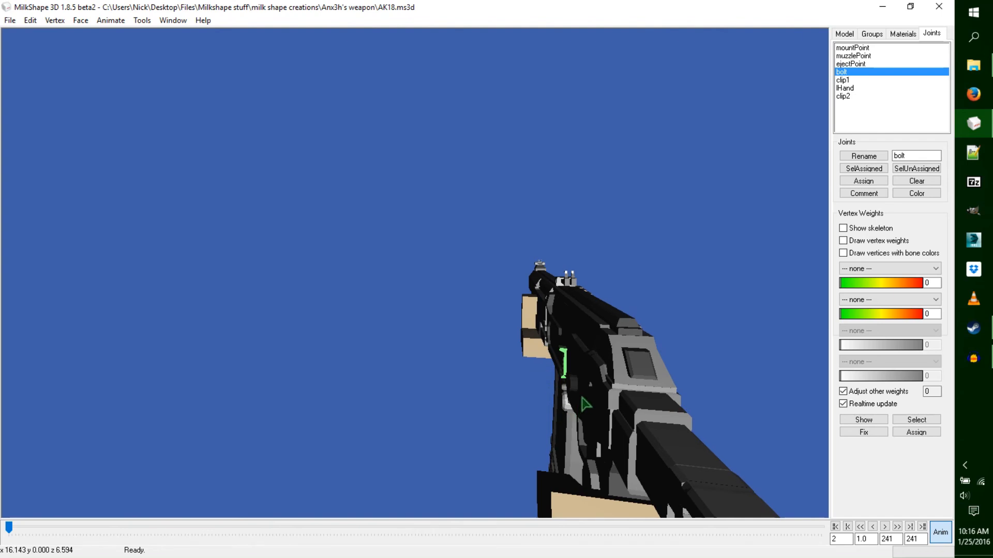
{"action": "left_click_drag", "start_coordinate": [585, 404], "coordinate": [585, 408]}
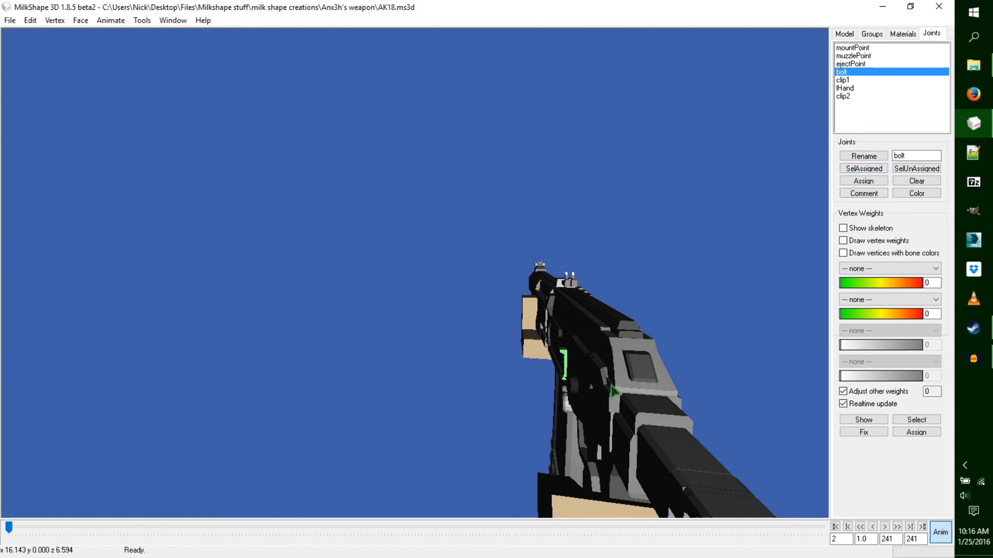
{"action": "left_click_drag", "start_coordinate": [499, 400], "coordinate": [595, 446]}
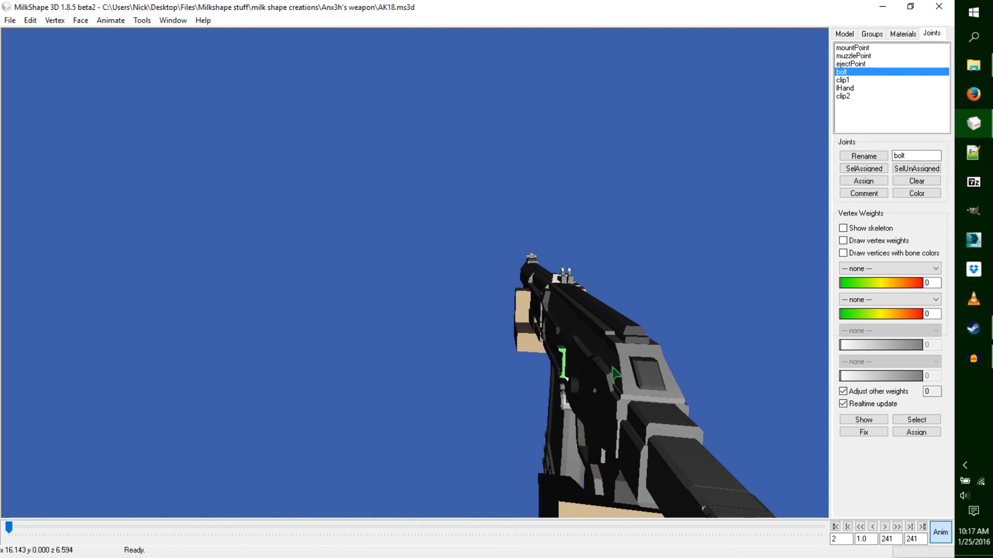
{"action": "left_click", "coordinate": [571, 360]}
{"action": "left_click_drag", "start_coordinate": [571, 362], "coordinate": [571, 364]}
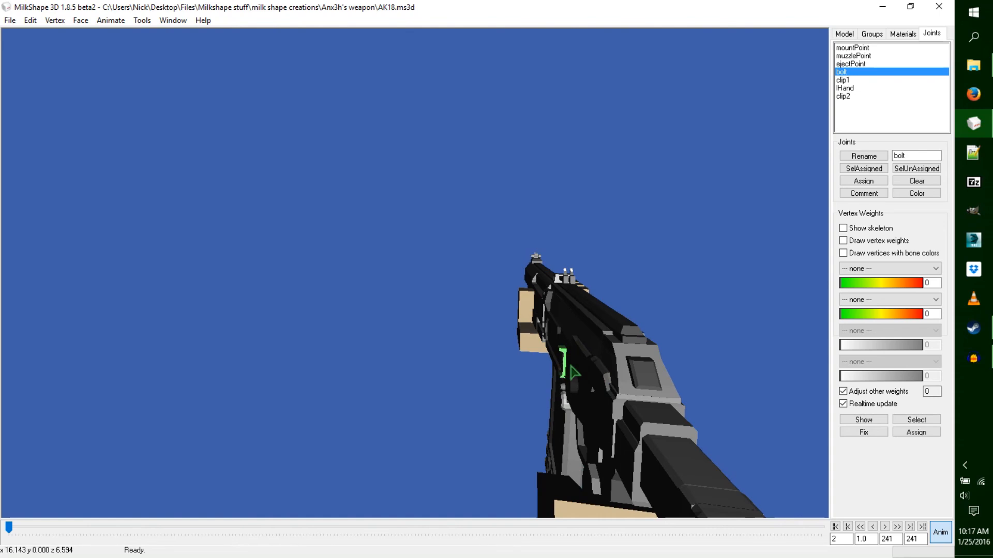
{"action": "left_click_drag", "start_coordinate": [570, 367], "coordinate": [569, 362]}
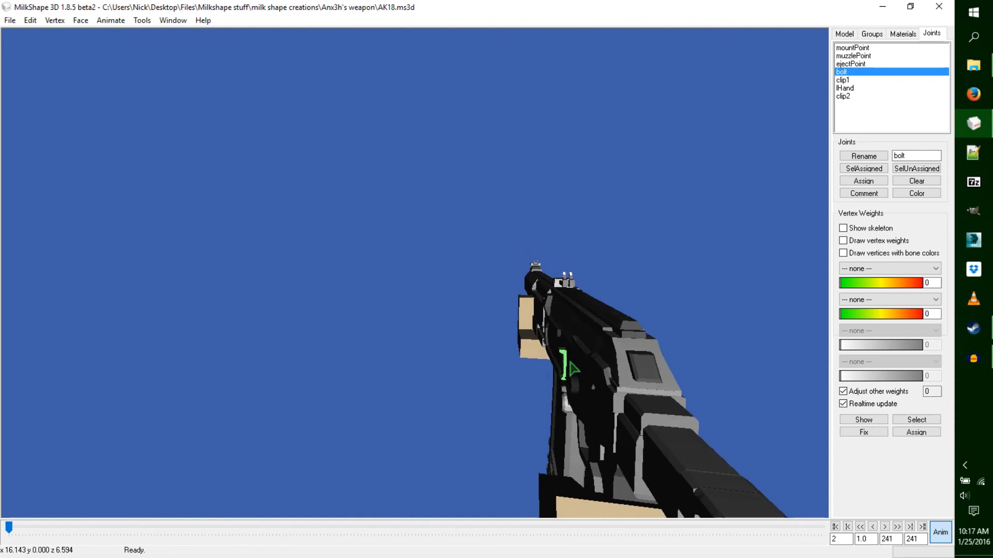
{"action": "left_click", "coordinate": [568, 362]}
{"action": "left_click_drag", "start_coordinate": [569, 362], "coordinate": [580, 366]}
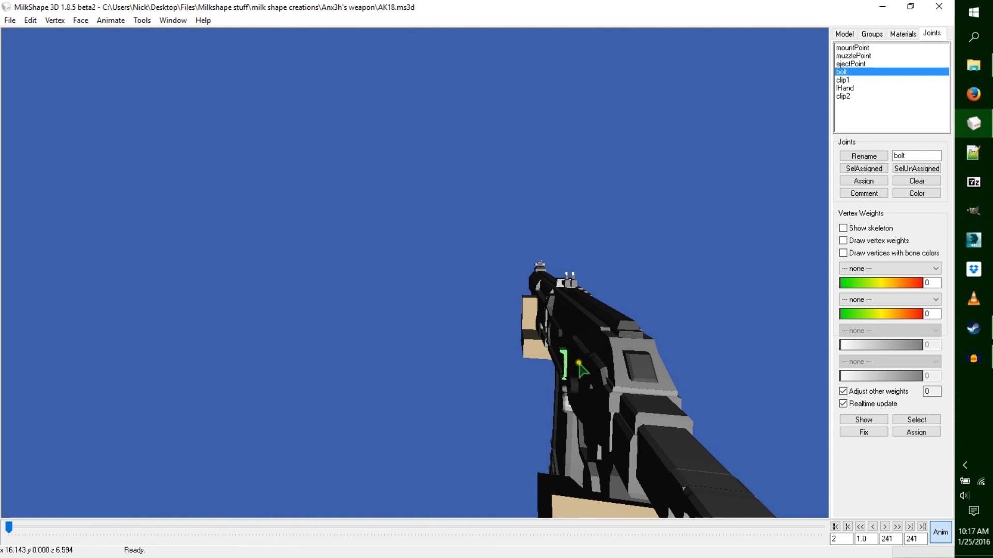
{"action": "left_click_drag", "start_coordinate": [581, 364], "coordinate": [573, 366]}
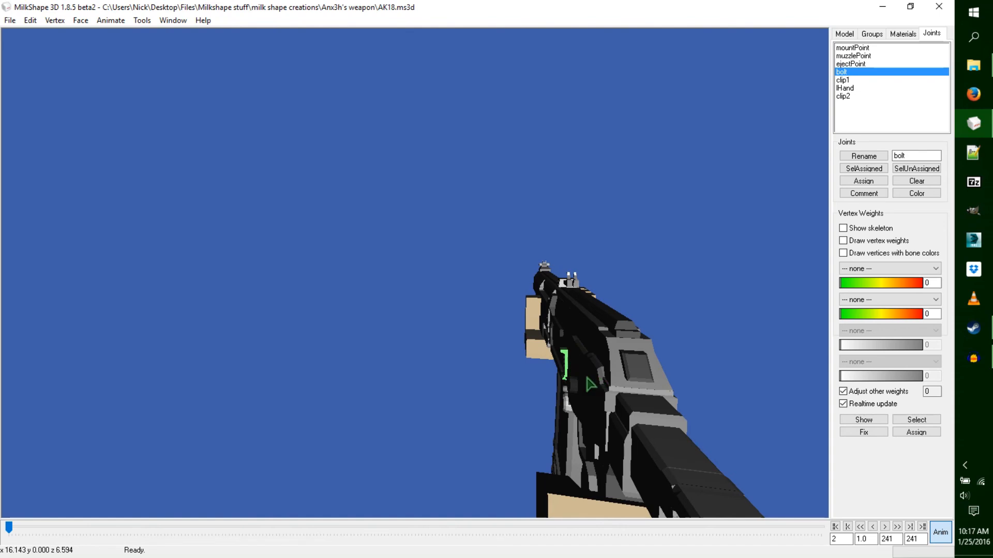
{"action": "mouse_move", "coordinate": [483, 363]}
{"action": "left_mouse_down"}
{"action": "mouse_move", "coordinate": [714, 381]}
{"action": "mouse_move", "coordinate": [692, 433]}
{"action": "mouse_move", "coordinate": [658, 400]}
{"action": "mouse_move", "coordinate": [541, 388]}
{"action": "mouse_move", "coordinate": [479, 365]}
{"action": "left_mouse_up"}
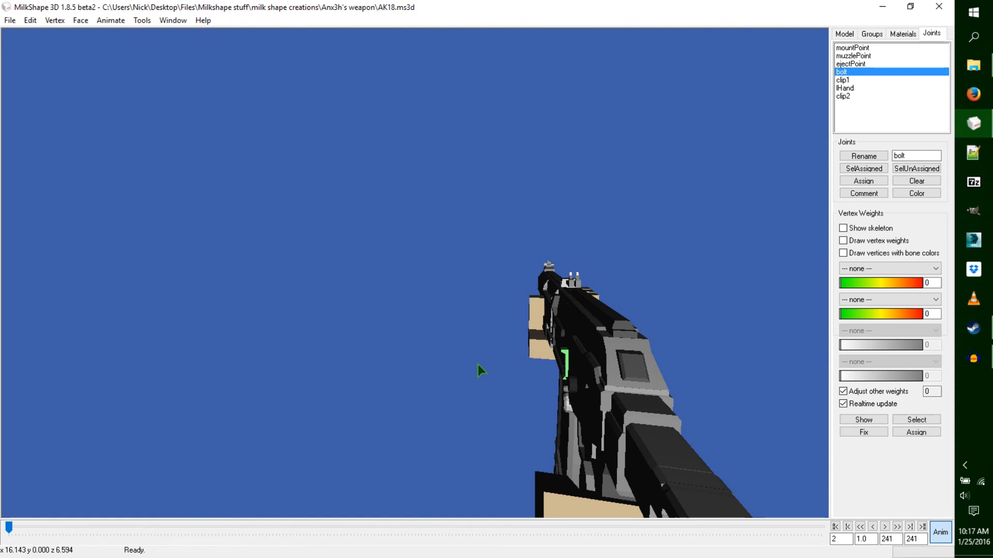
{"action": "mouse_move", "coordinate": [569, 394]}
{"action": "left_mouse_down"}
{"action": "mouse_move", "coordinate": [615, 395]}
{"action": "mouse_move", "coordinate": [559, 395]}
{"action": "mouse_move", "coordinate": [568, 404]}
{"action": "left_mouse_up"}
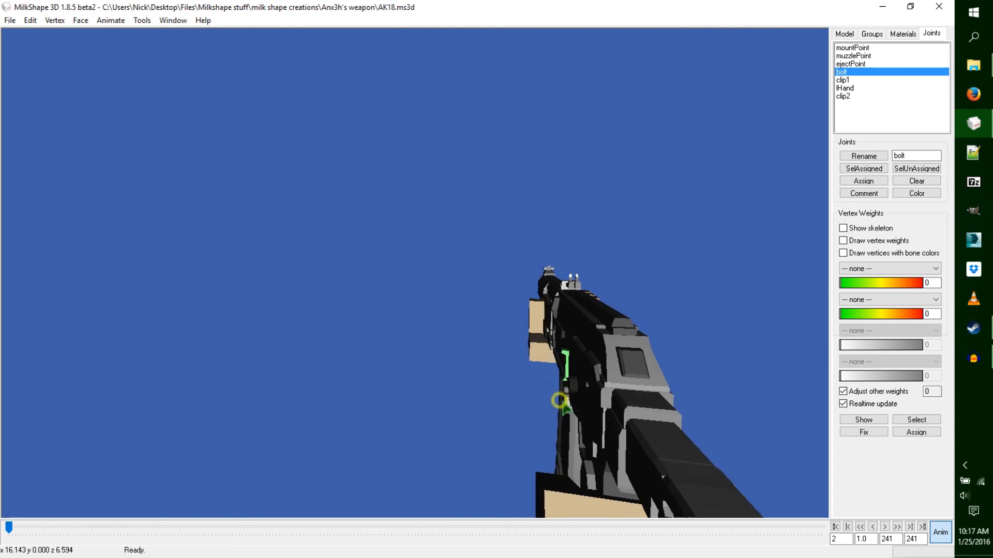
{"action": "mouse_move", "coordinate": [506, 368]}
{"action": "left_mouse_down"}
{"action": "mouse_move", "coordinate": [628, 374]}
{"action": "mouse_move", "coordinate": [516, 371]}
{"action": "left_mouse_up"}
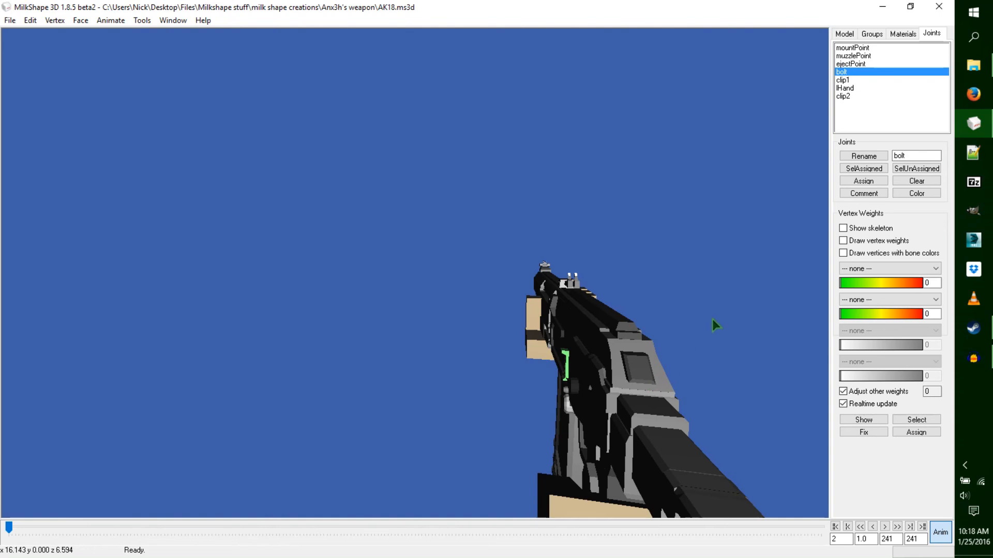
{"action": "mouse_move", "coordinate": [598, 318]}
{"action": "left_mouse_down"}
{"action": "mouse_move", "coordinate": [594, 309]}
{"action": "mouse_move", "coordinate": [640, 331]}
{"action": "mouse_move", "coordinate": [598, 319]}
{"action": "mouse_move", "coordinate": [608, 314]}
{"action": "left_mouse_up"}
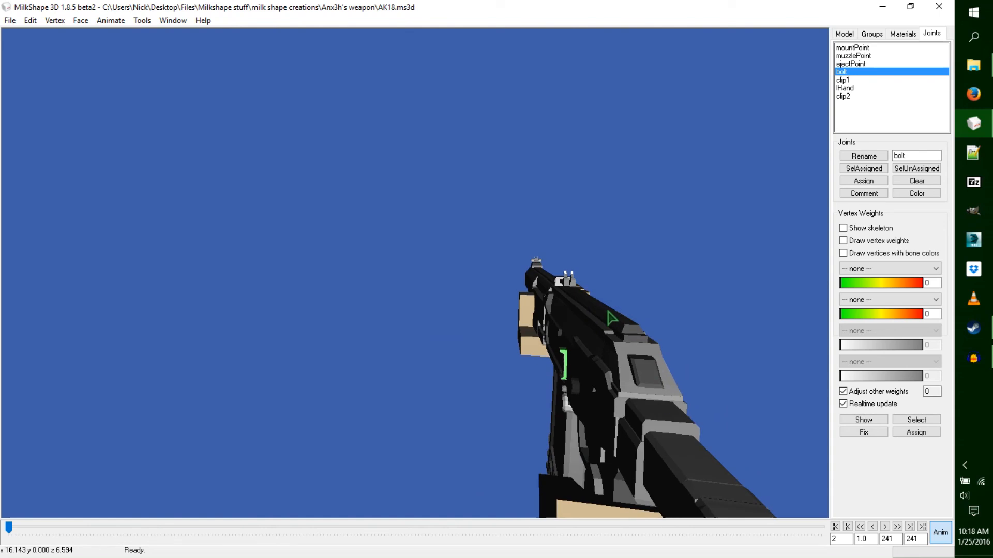
{"action": "left_click_drag", "start_coordinate": [646, 369], "coordinate": [649, 376]}
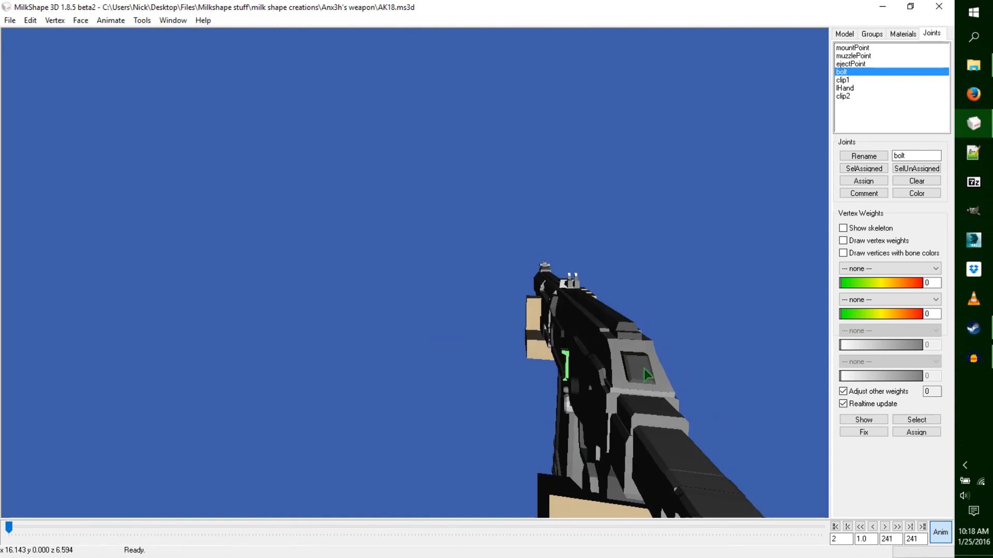
{"action": "left_click_drag", "start_coordinate": [648, 373], "coordinate": [664, 366]}
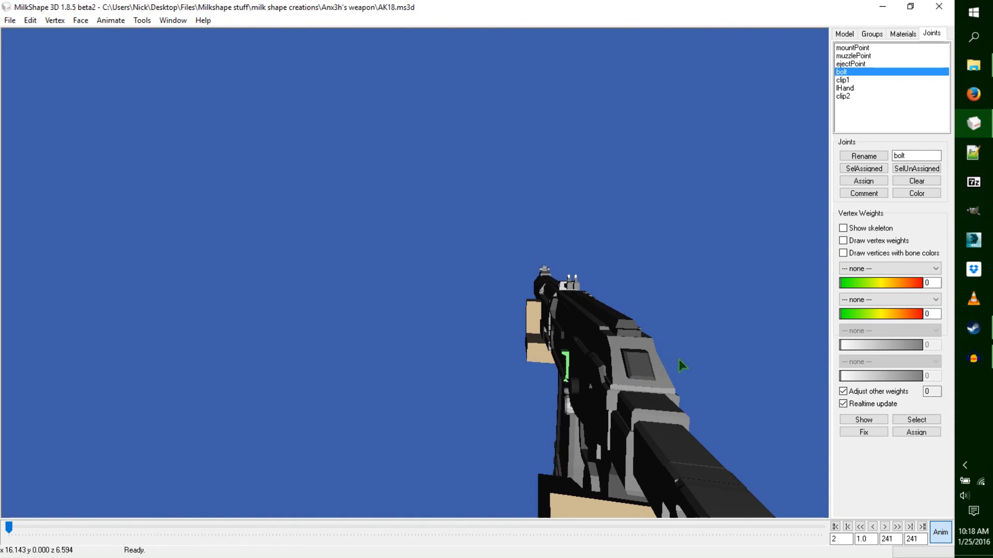